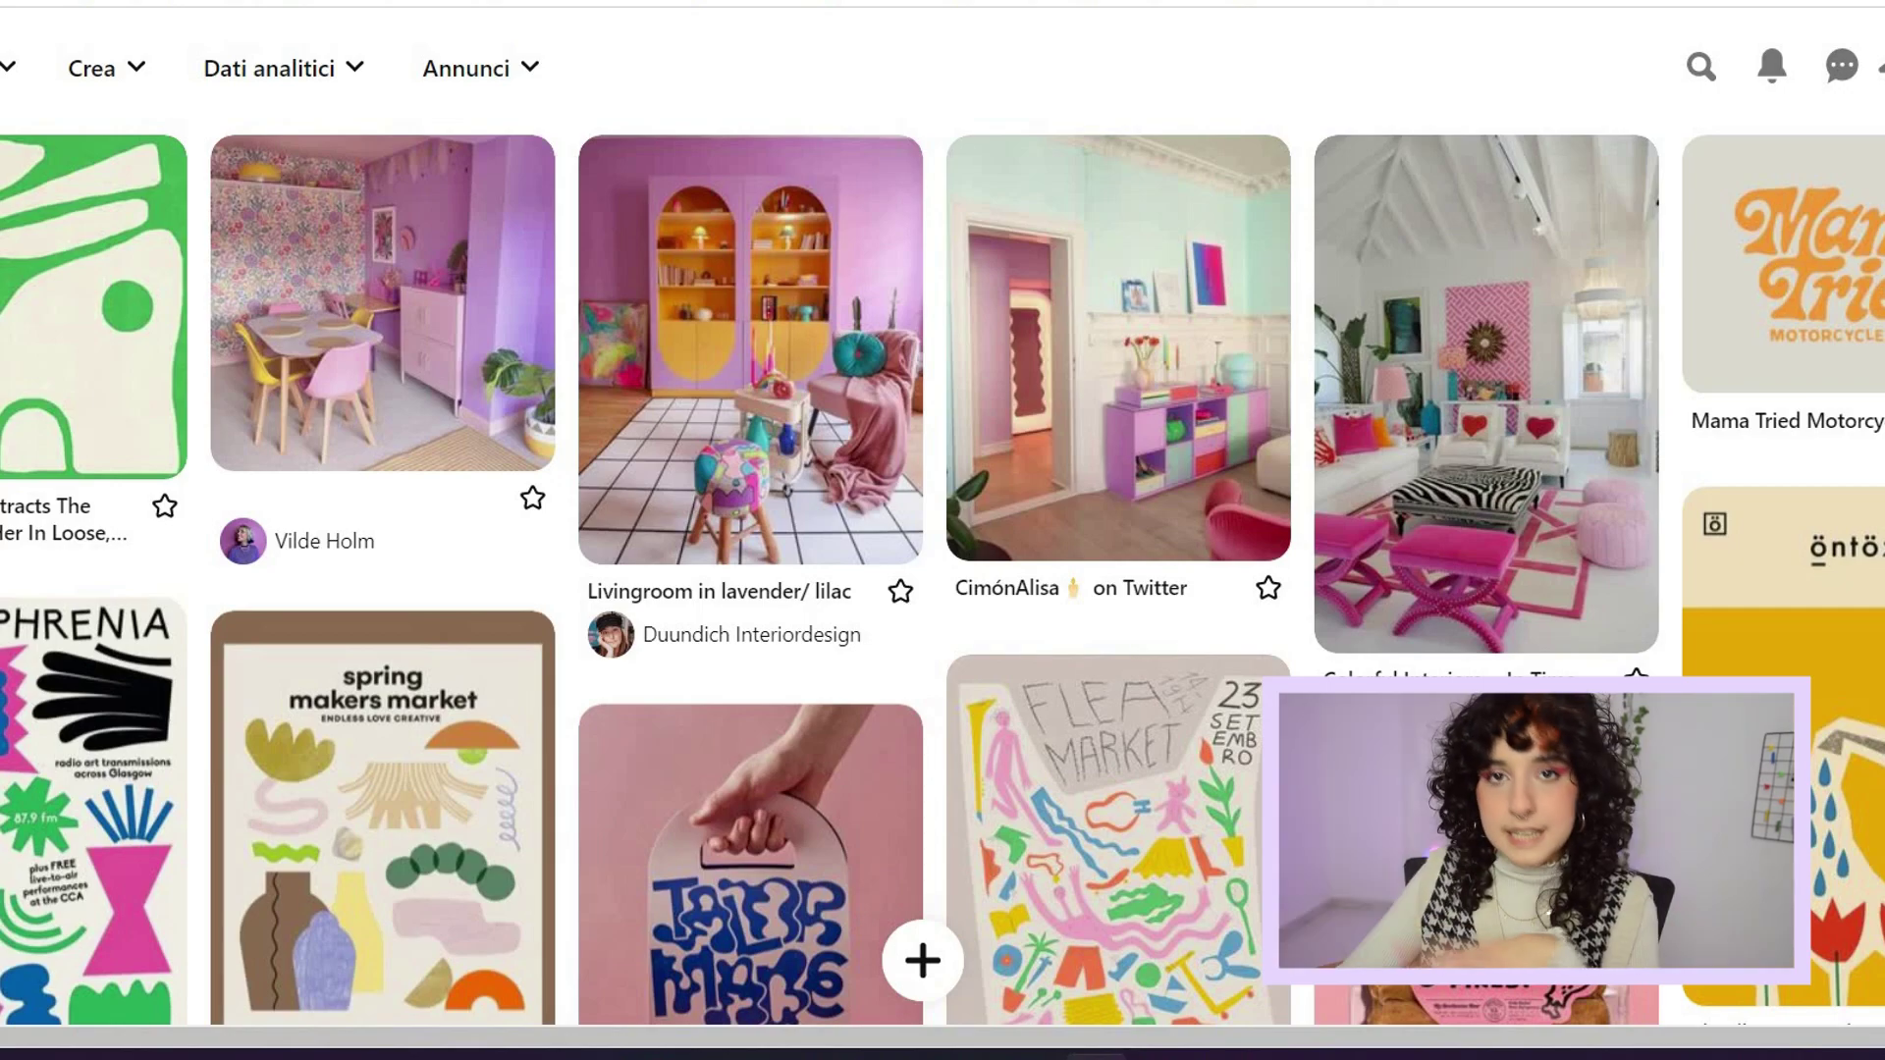
- Browse the Pinterest feed of colourful interiors, posters and retro lettering for brand inspiration
scroll(943, 575, down, 9)
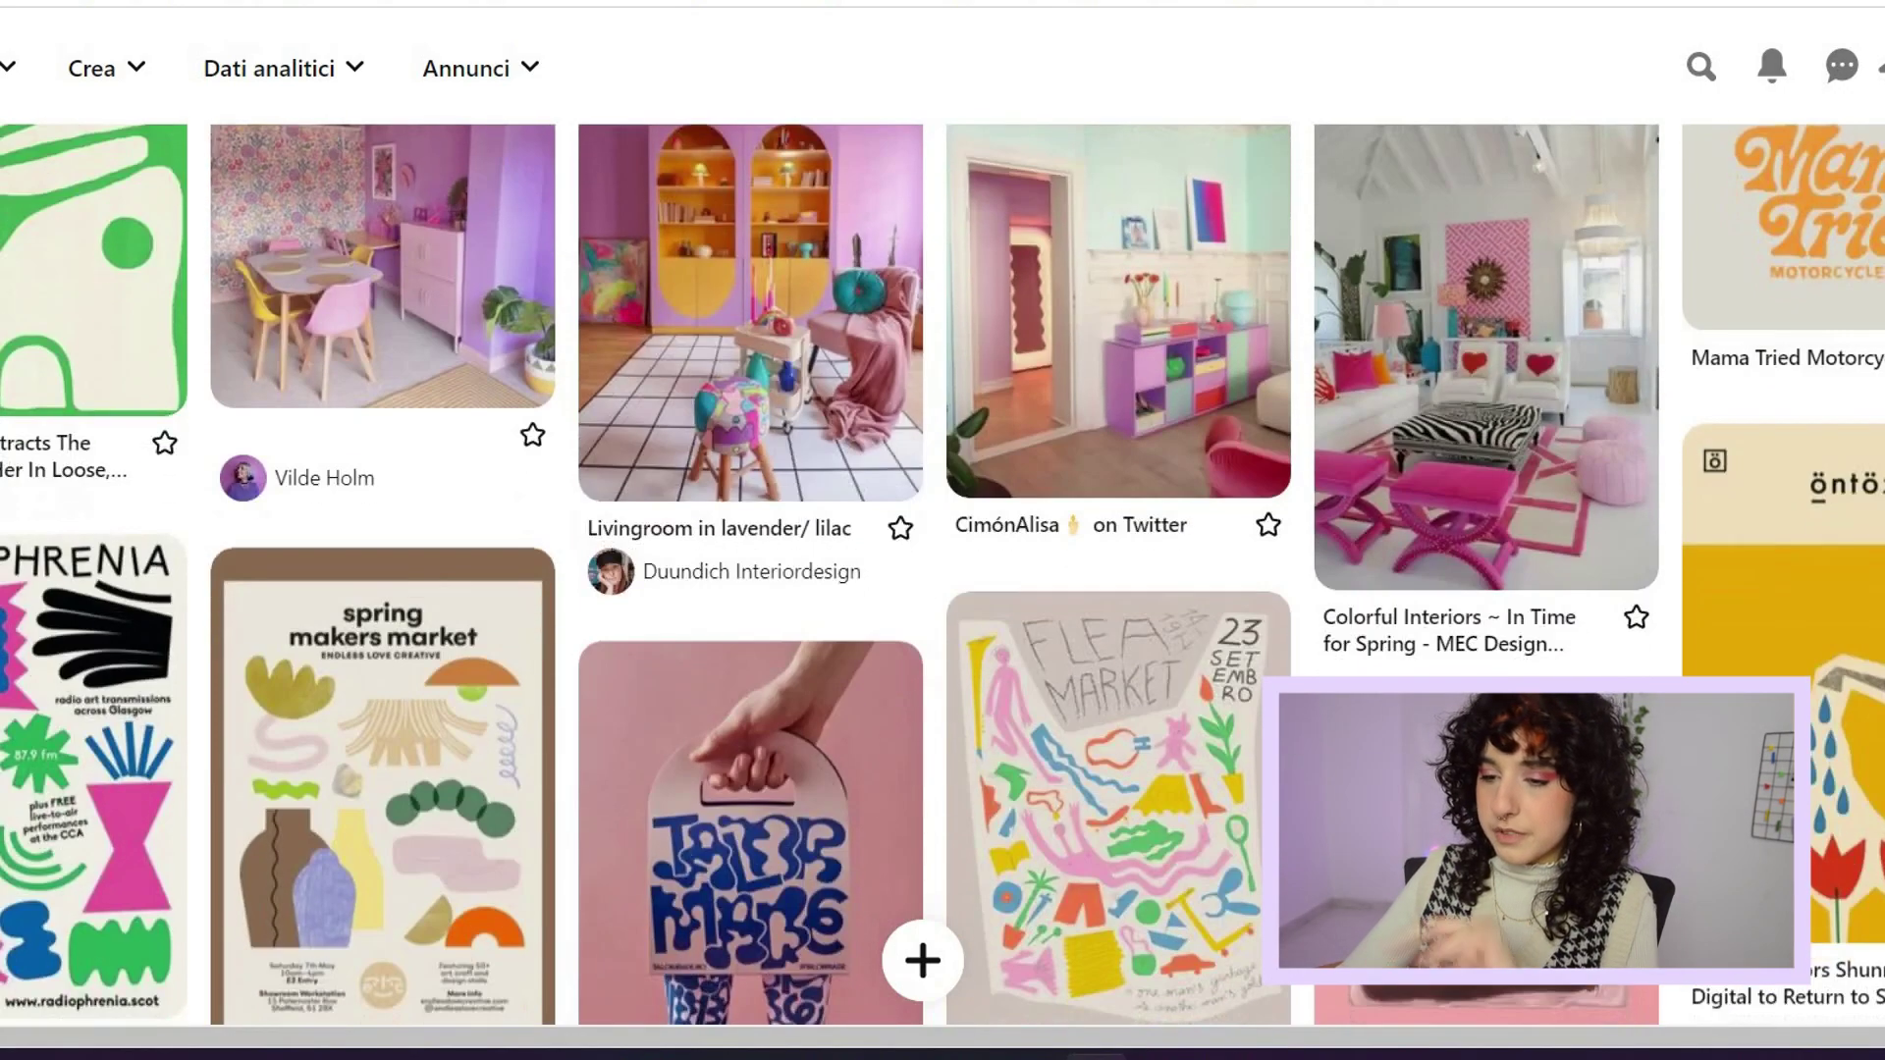
scroll(942, 575, down, 5)
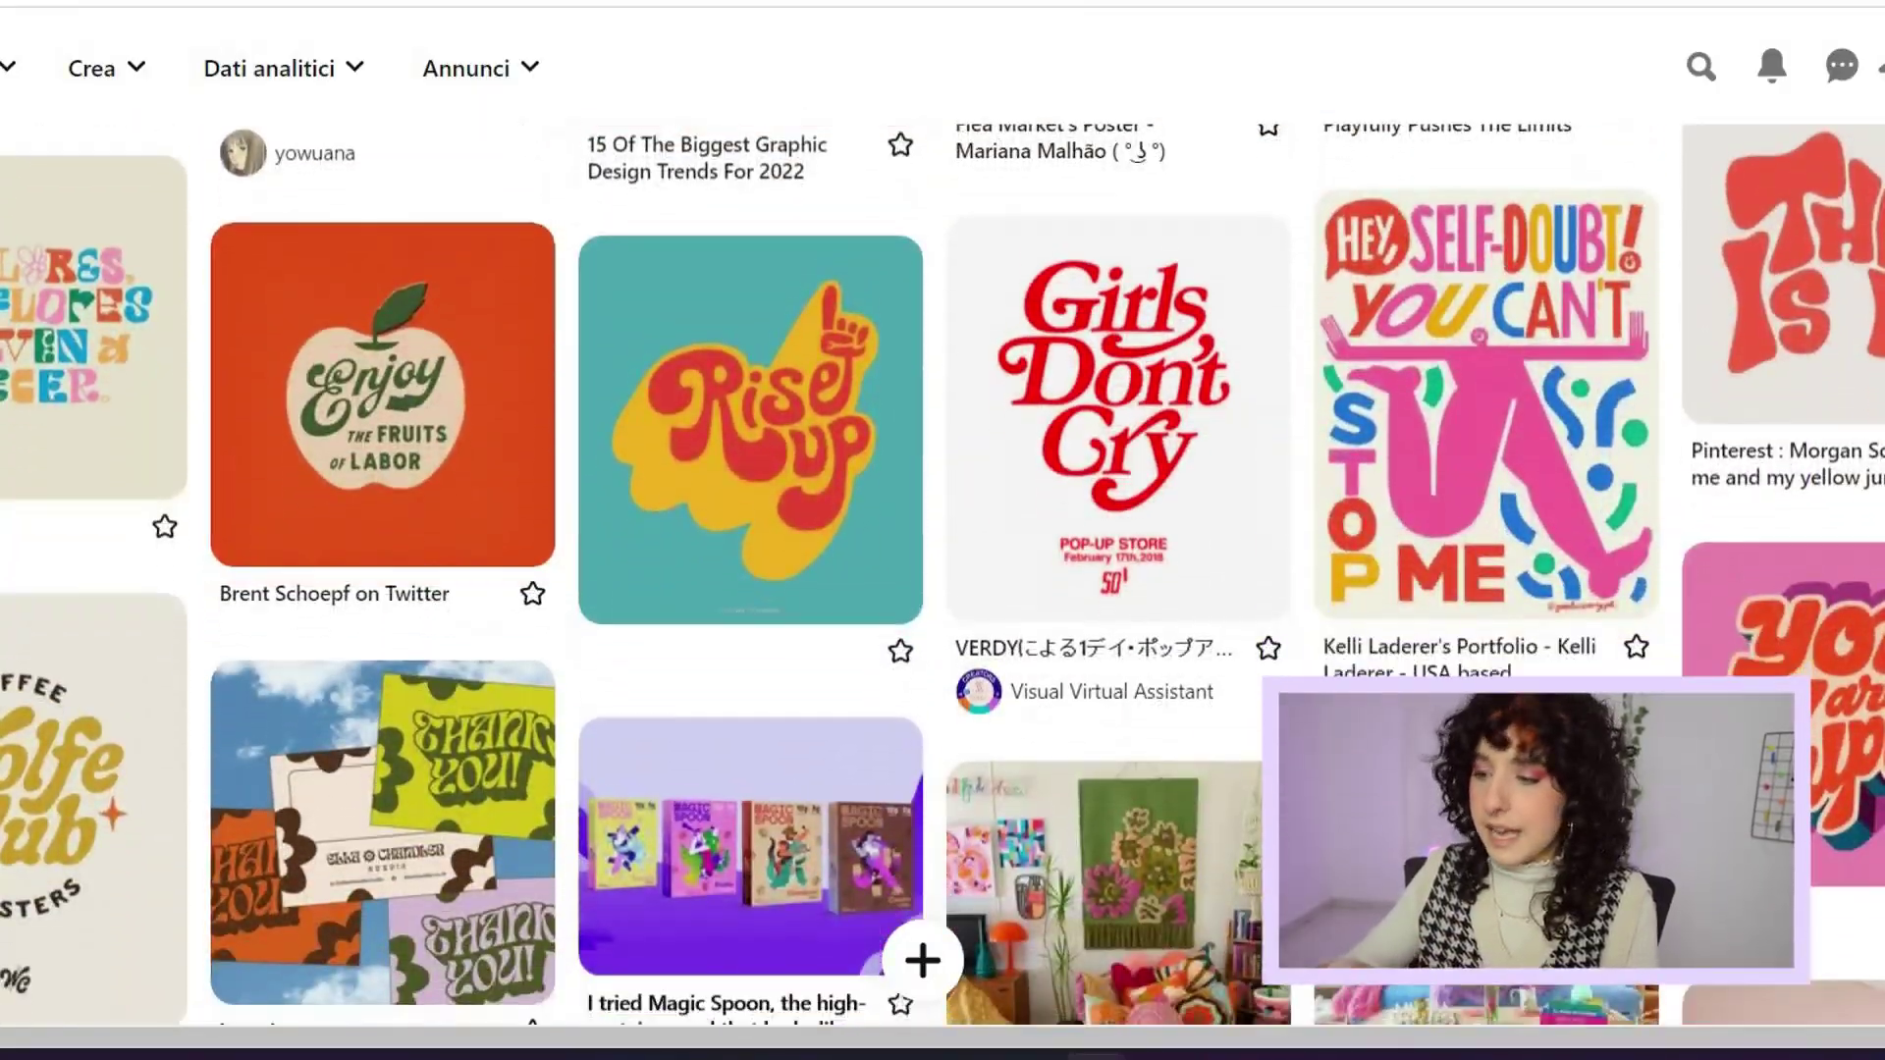
scroll(942, 574, down, 1)
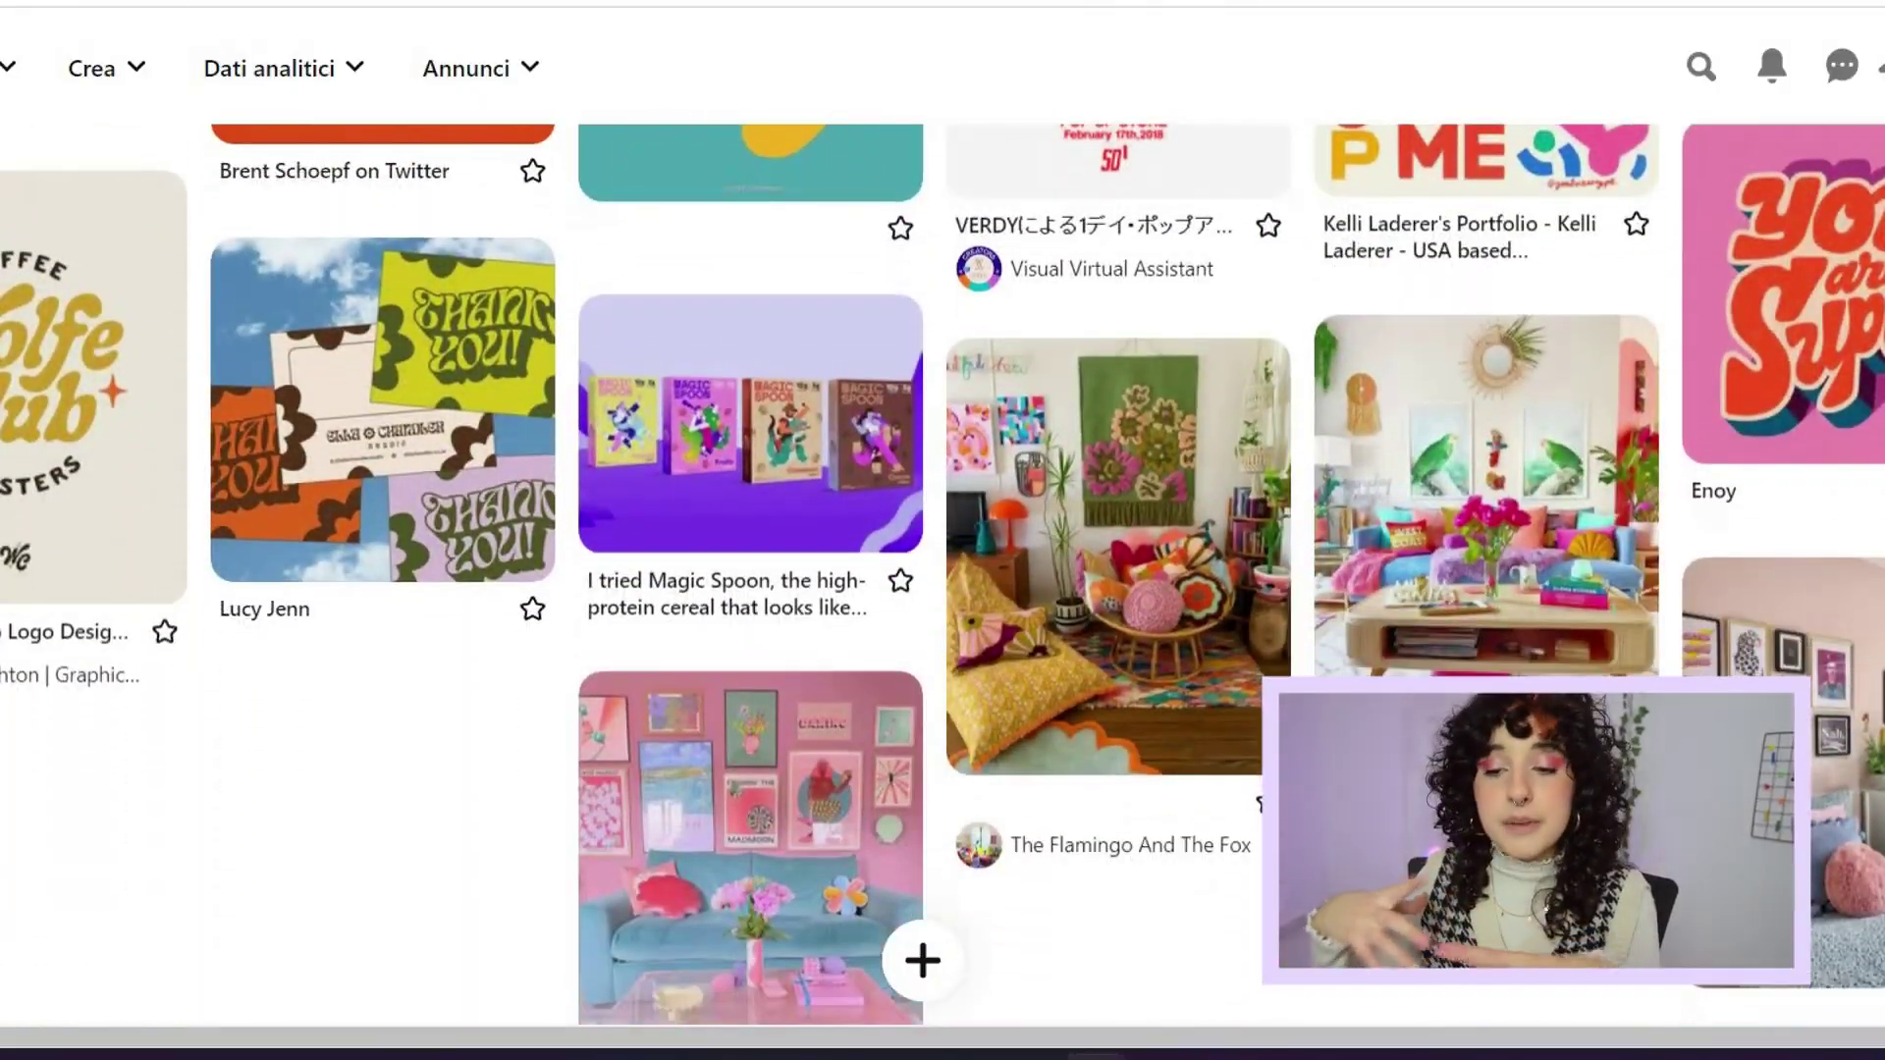
scroll(942, 574, up, 1)
scroll(942, 575, up, 1)
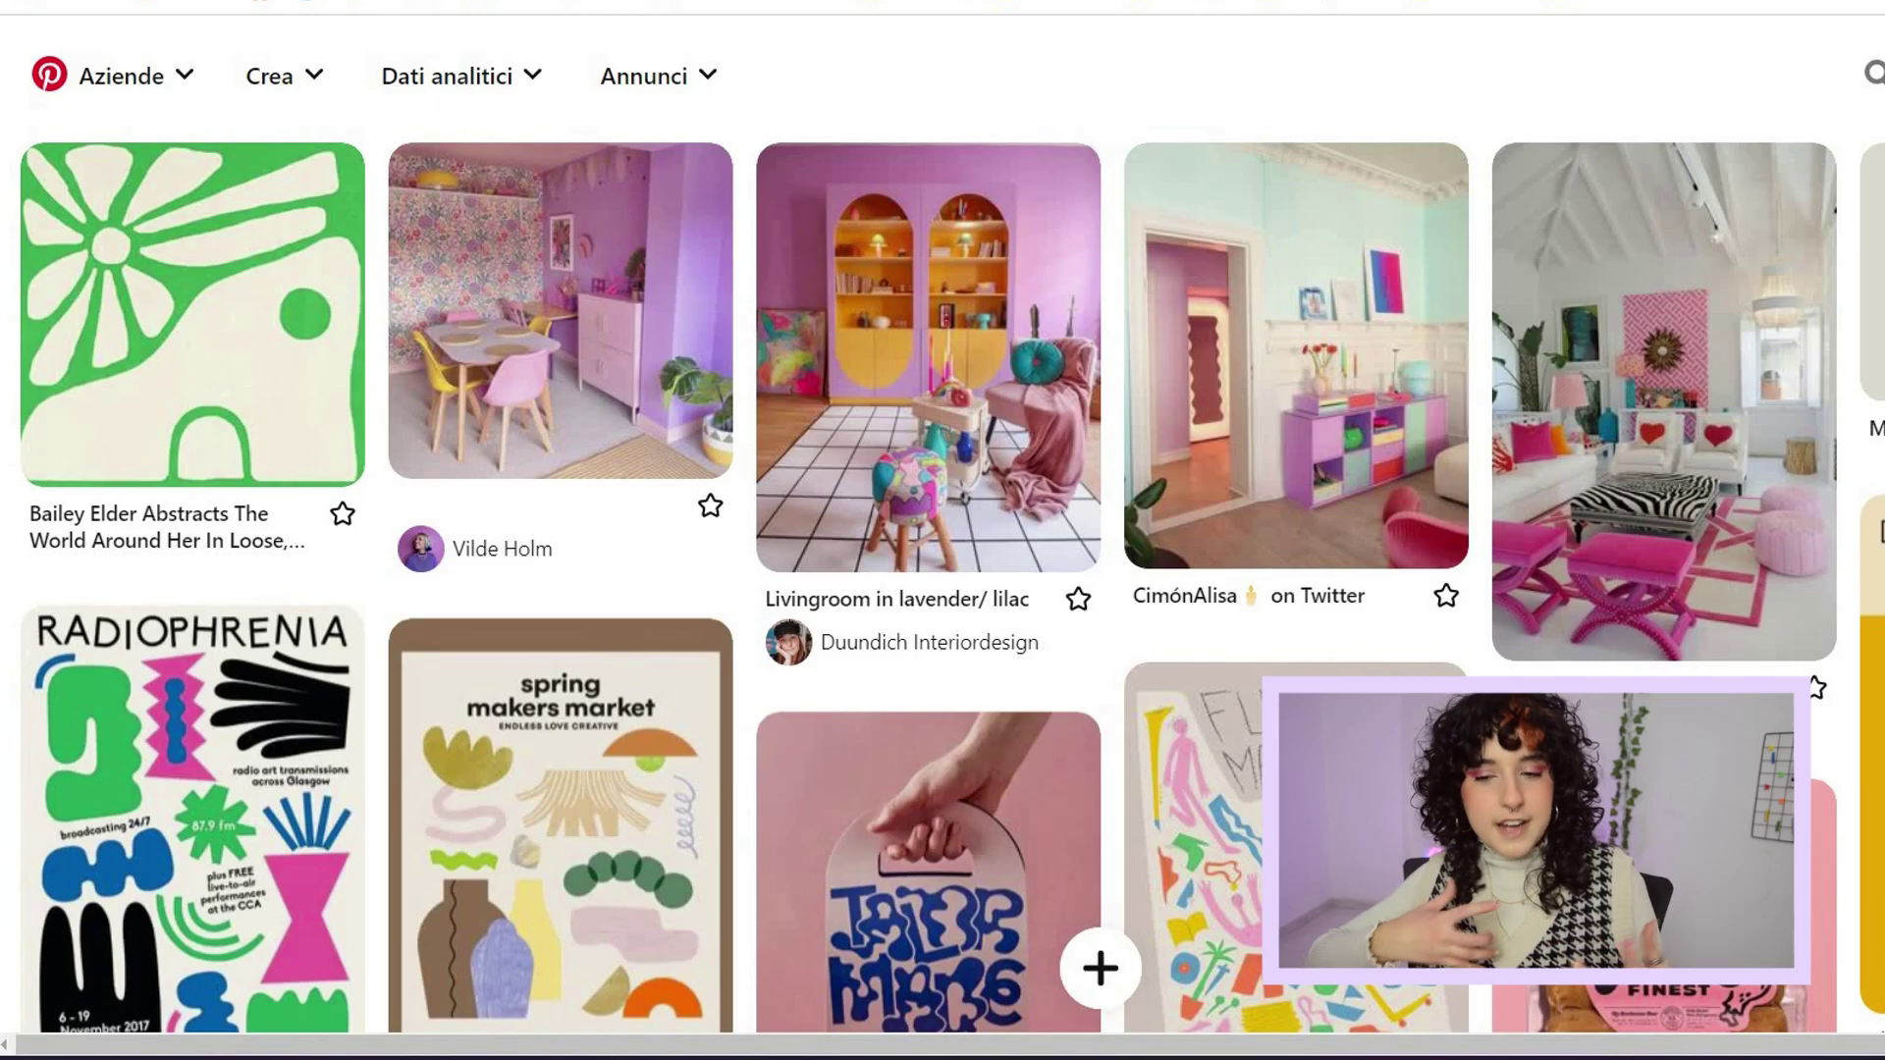
scroll(943, 579, down, 3)
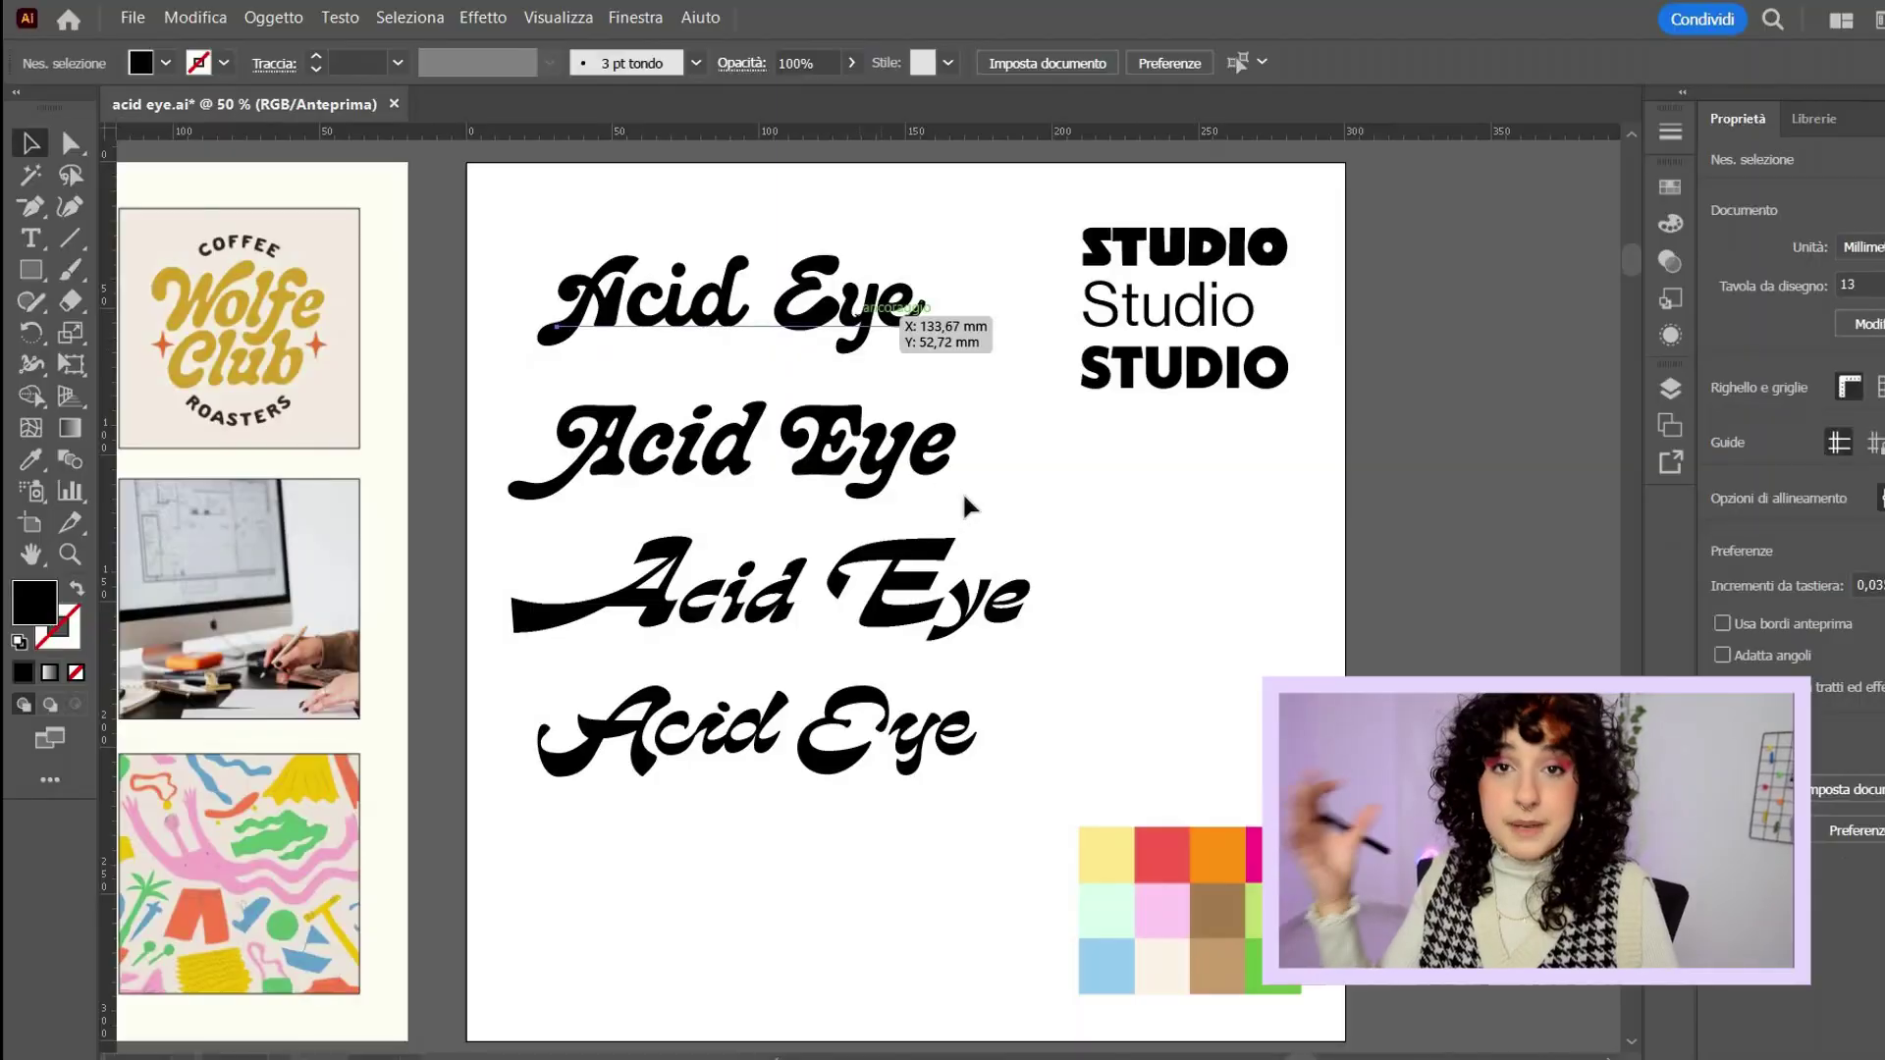
- Compare the four Acid Eye script lettering options in Illustrator with each other and with the adjacent mood board
click(898, 310)
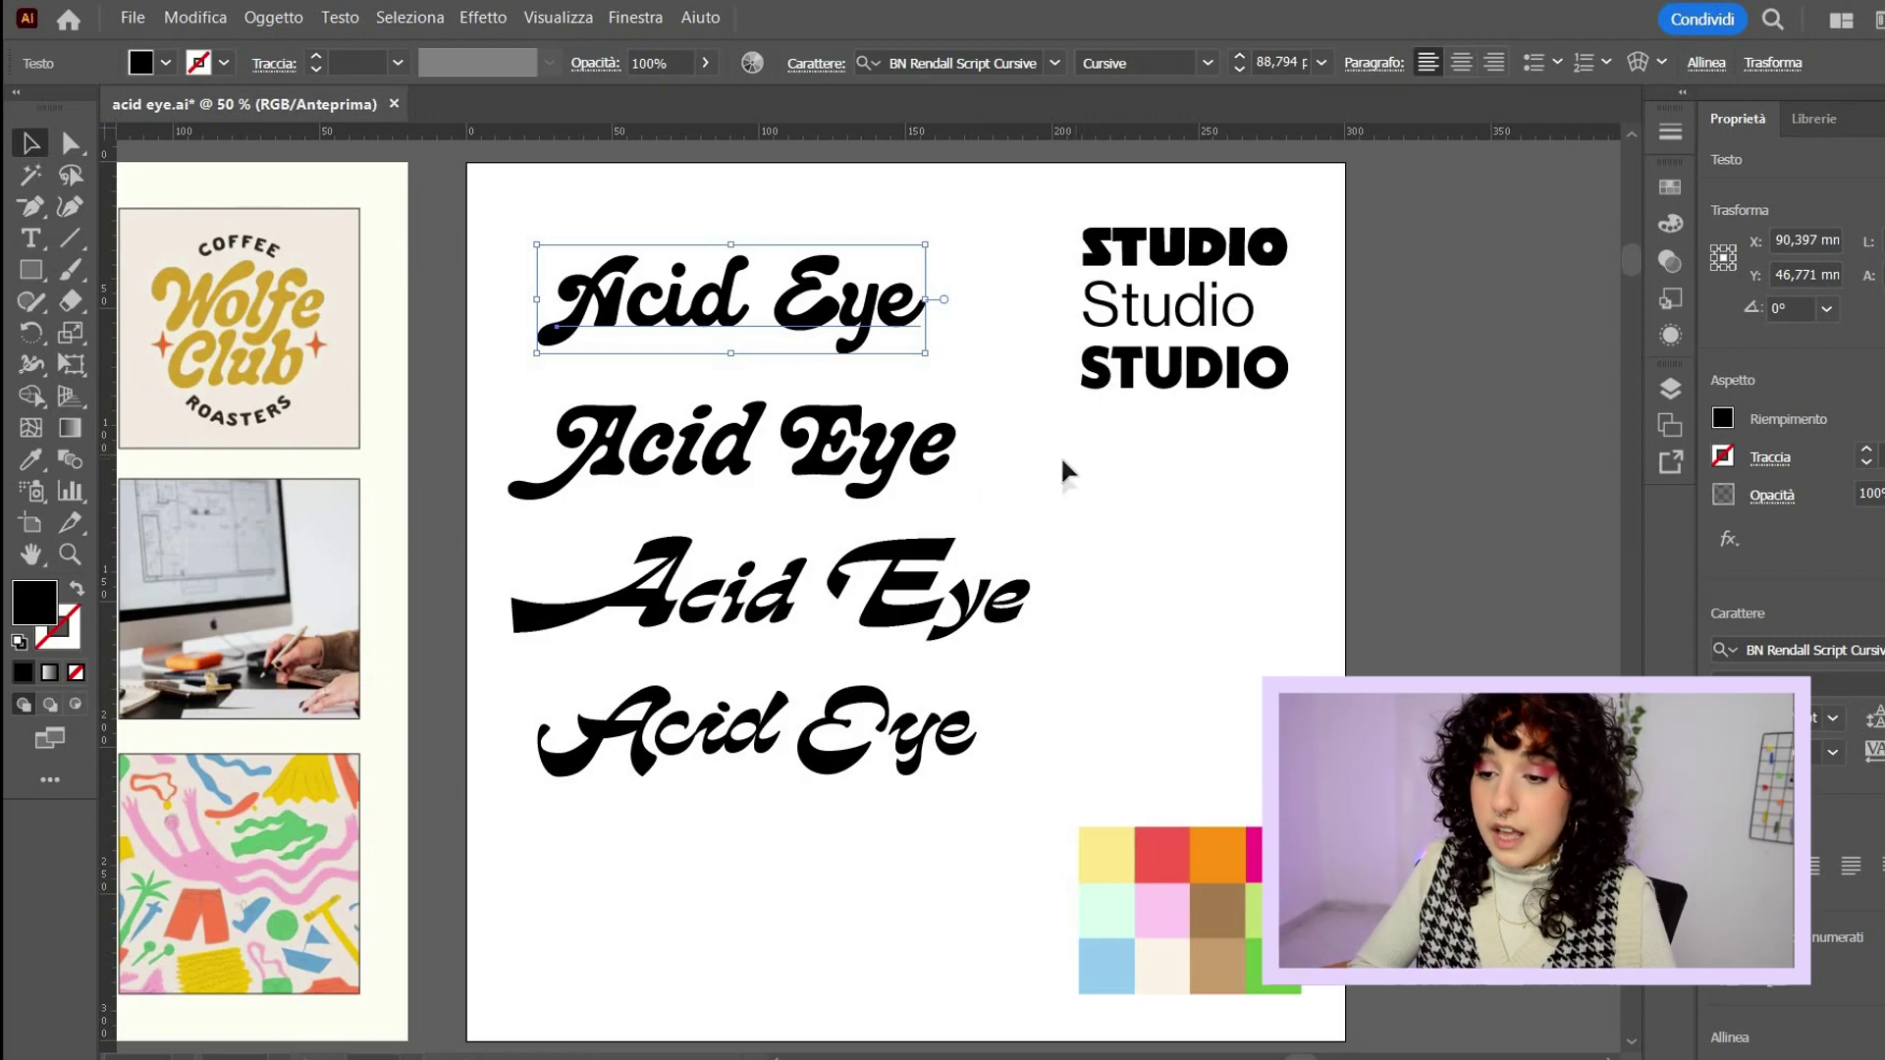
click(1103, 496)
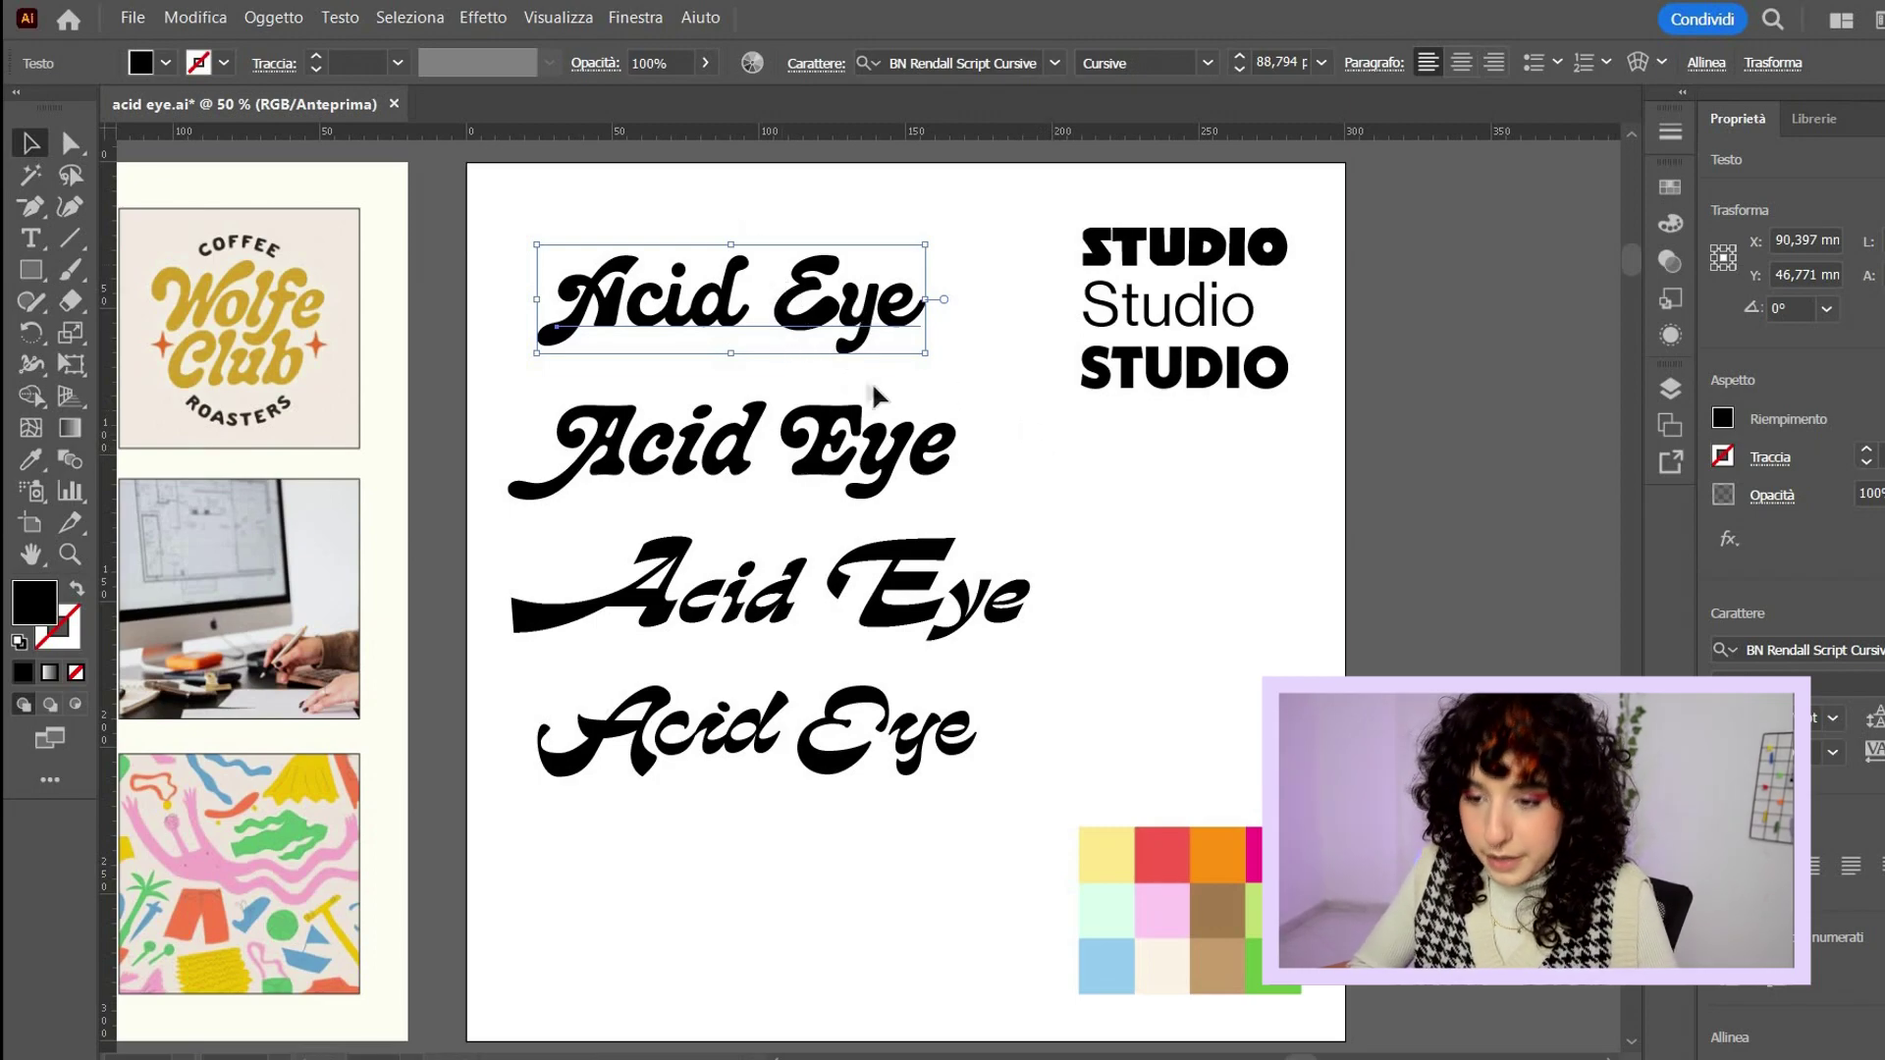
click(1047, 581)
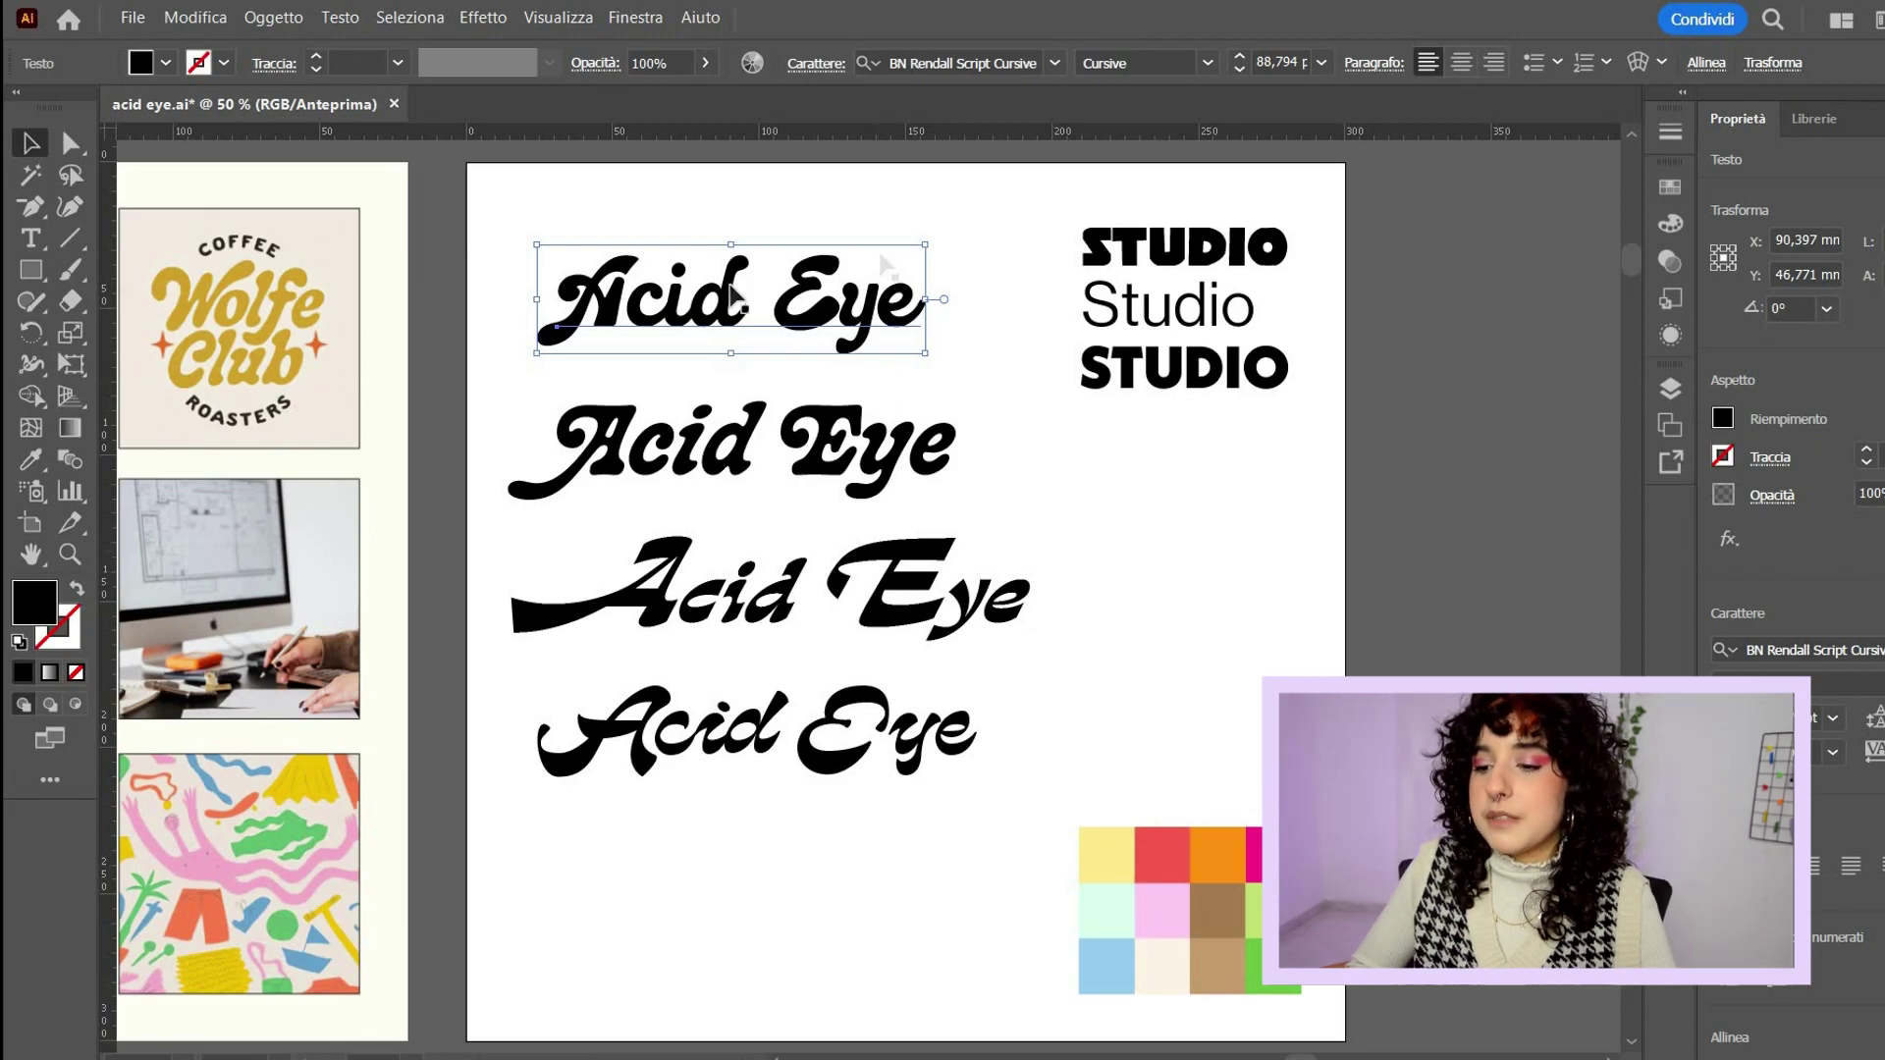
click(928, 510)
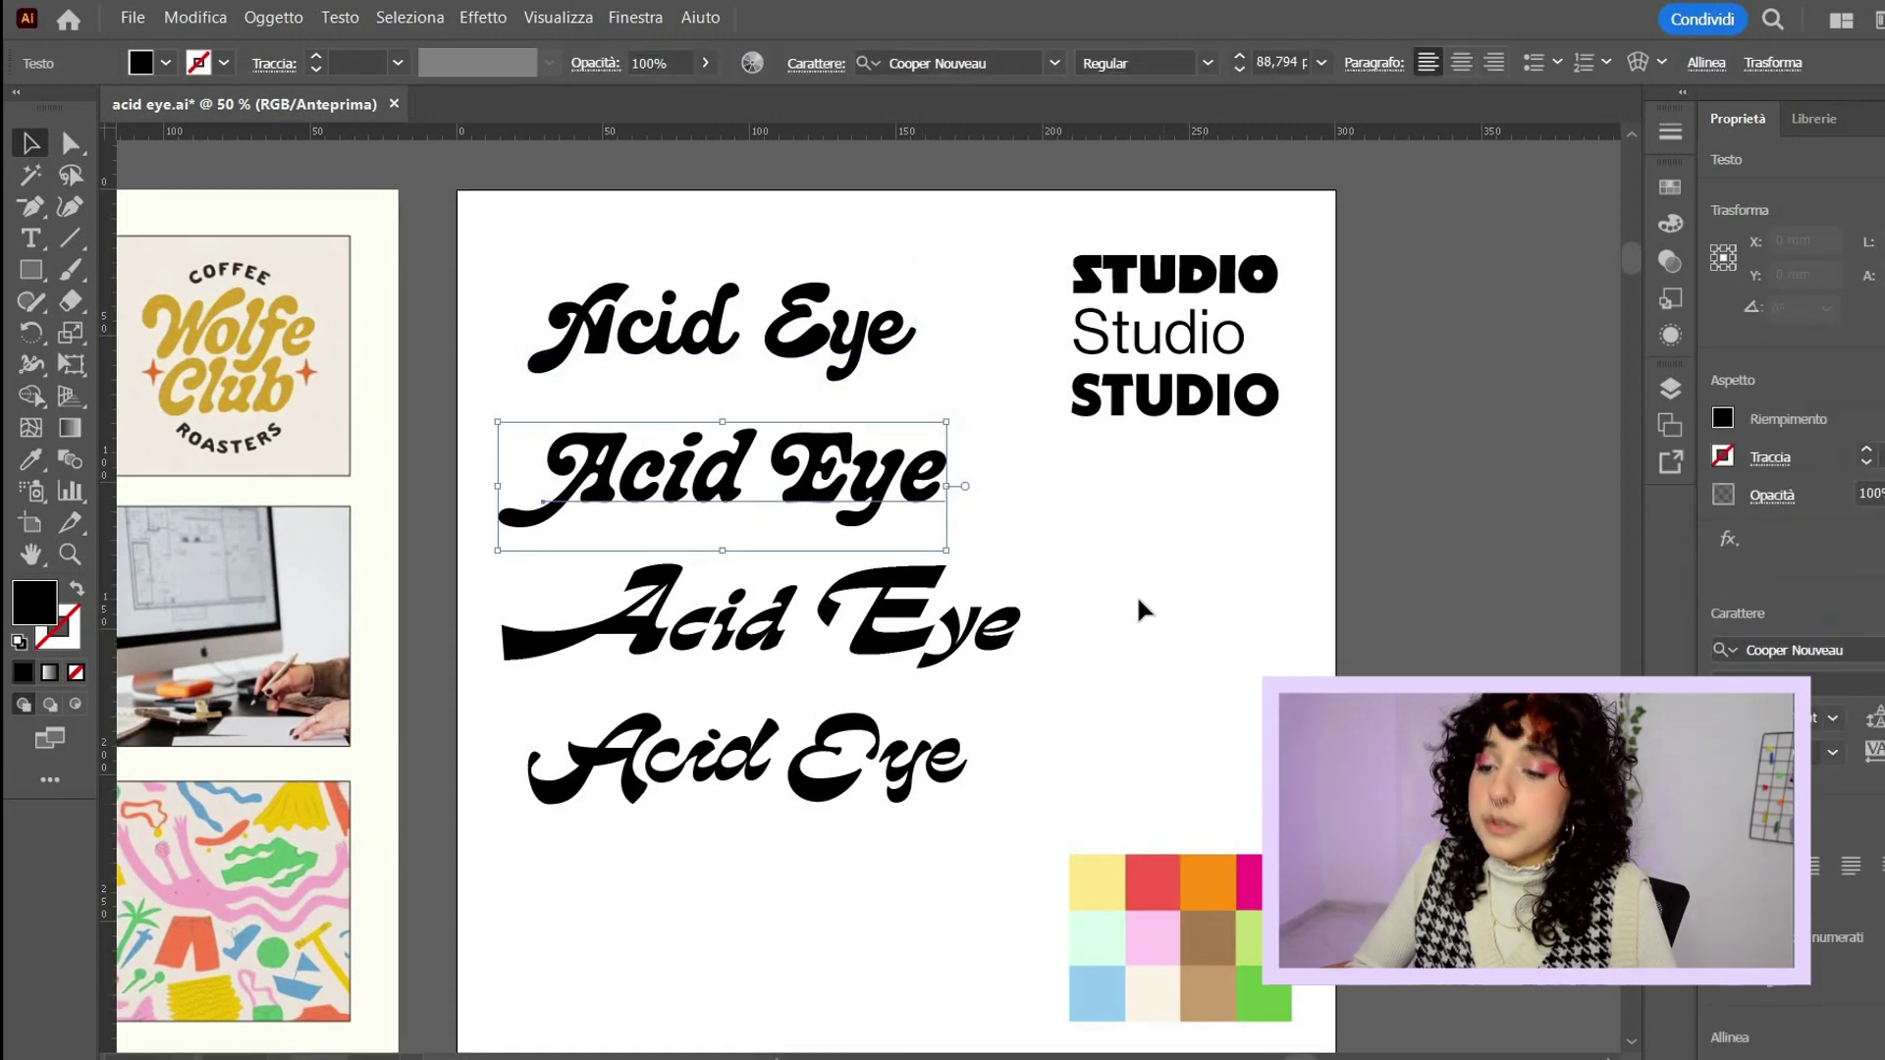
click(1129, 611)
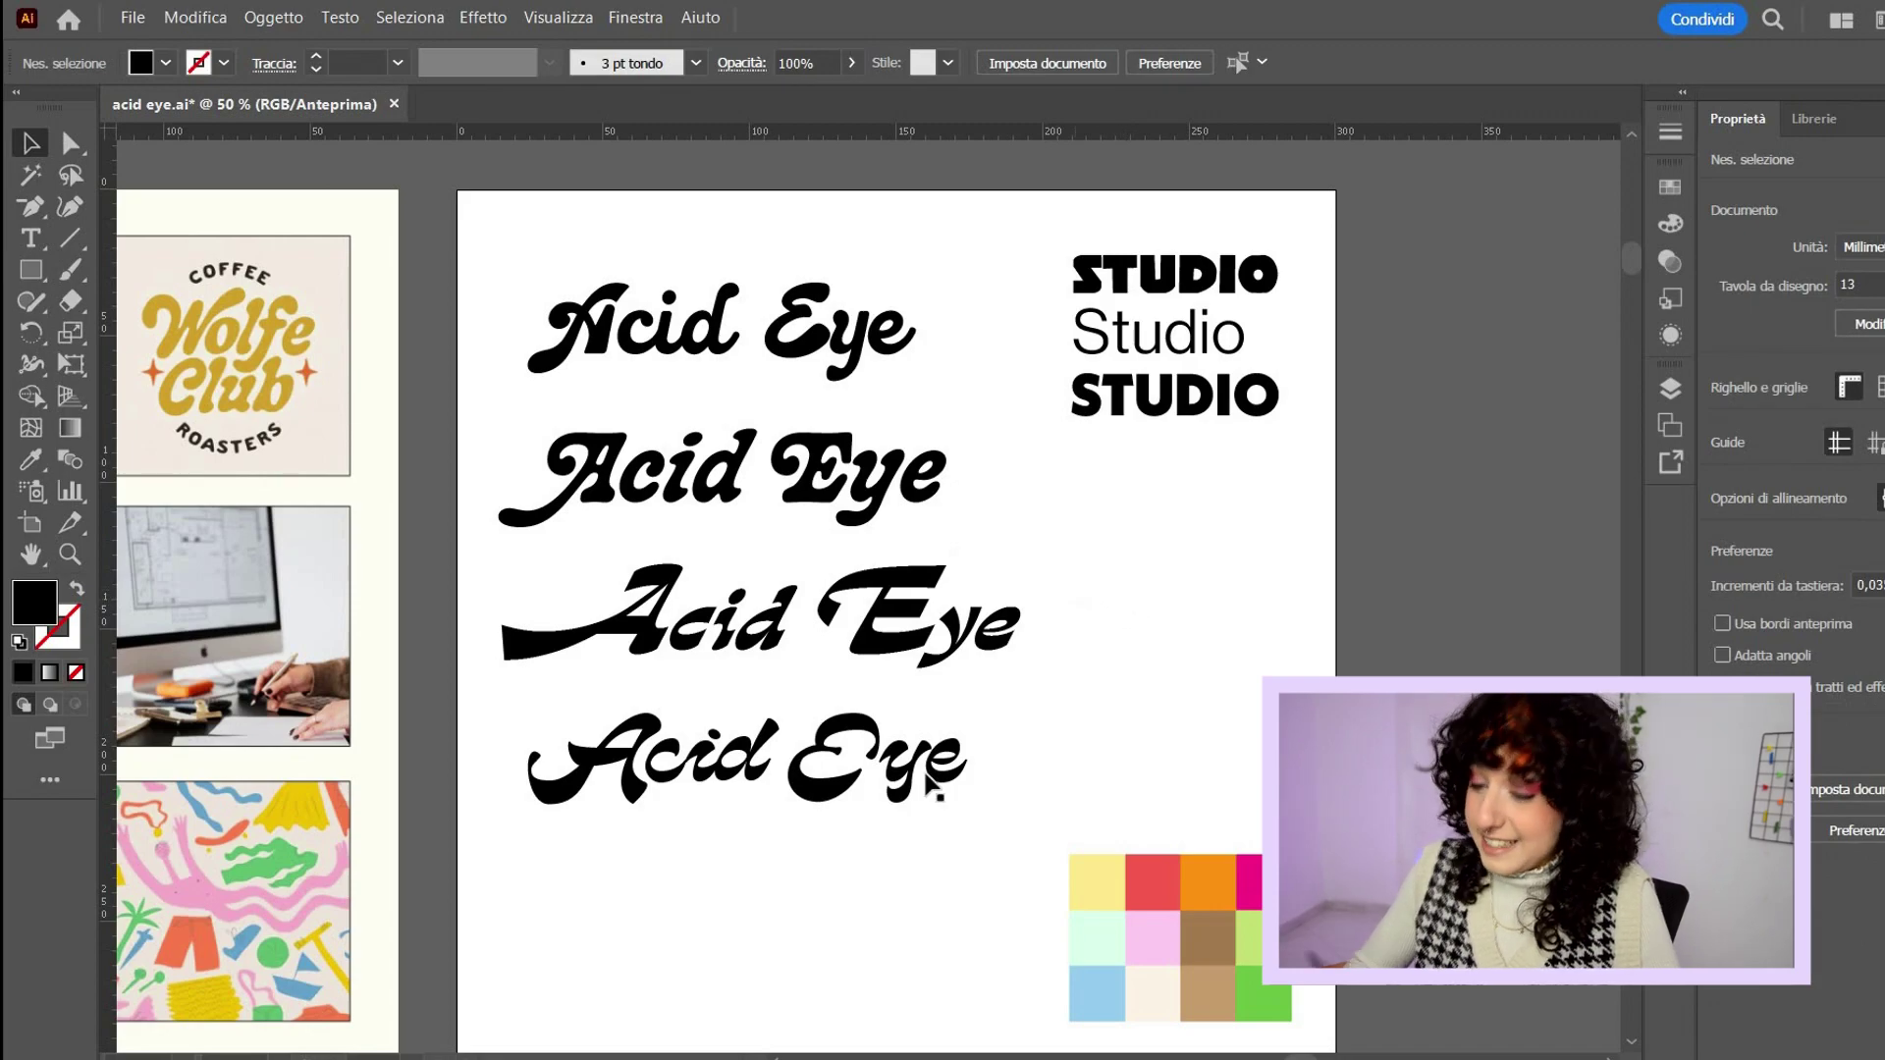
key(ctrl+minus)
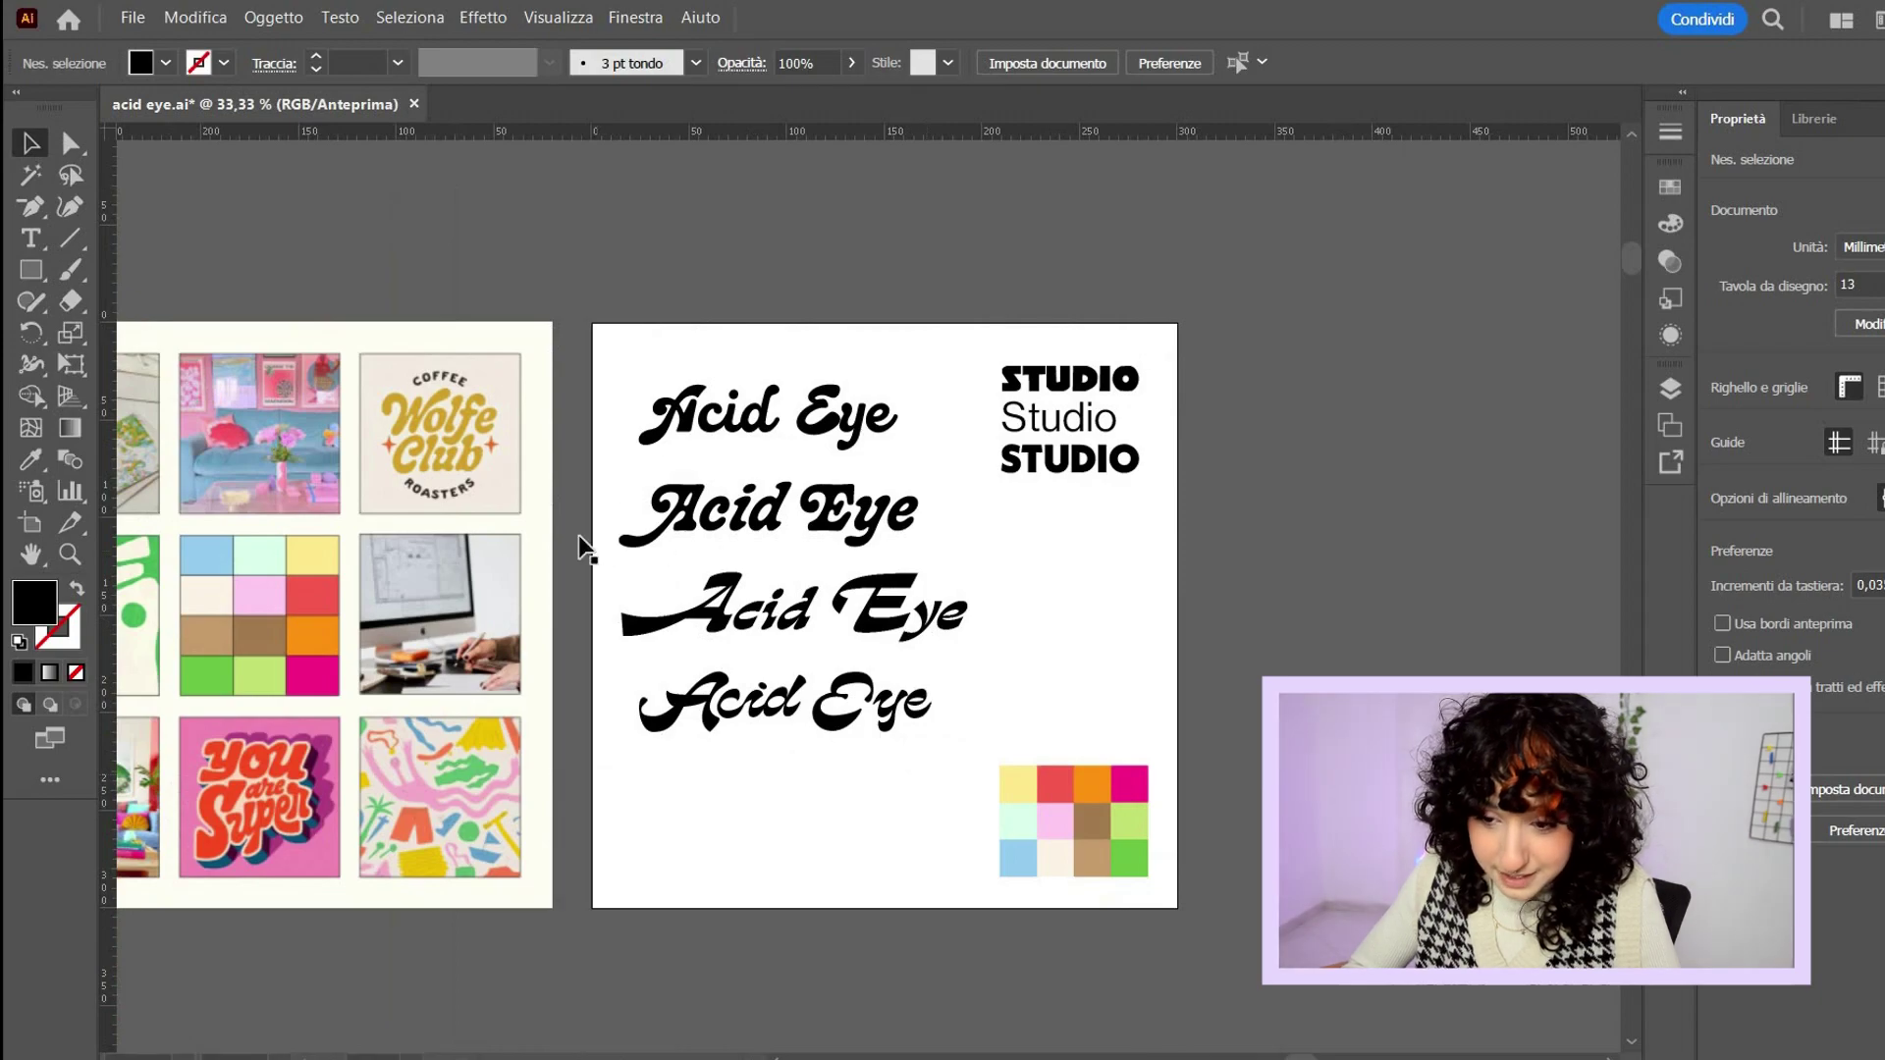
scroll(579, 534, left, 2)
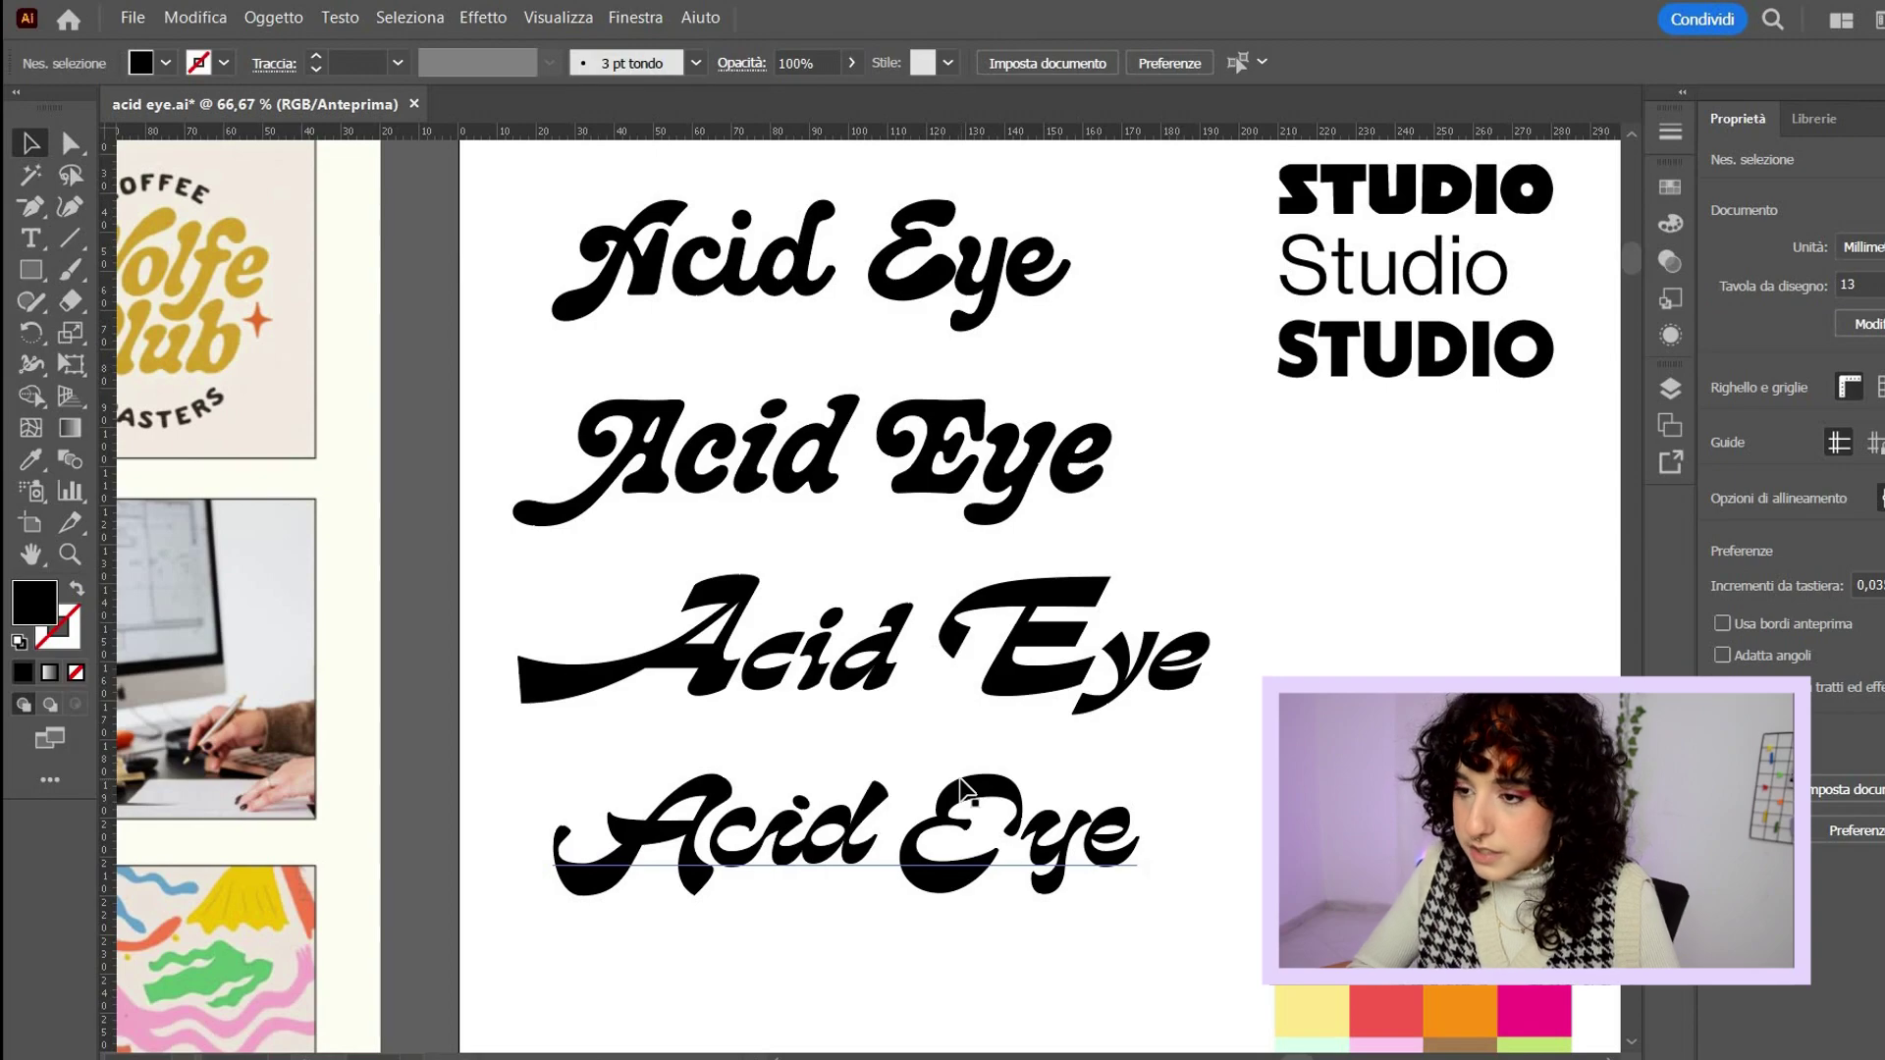
key(ctrl+minus)
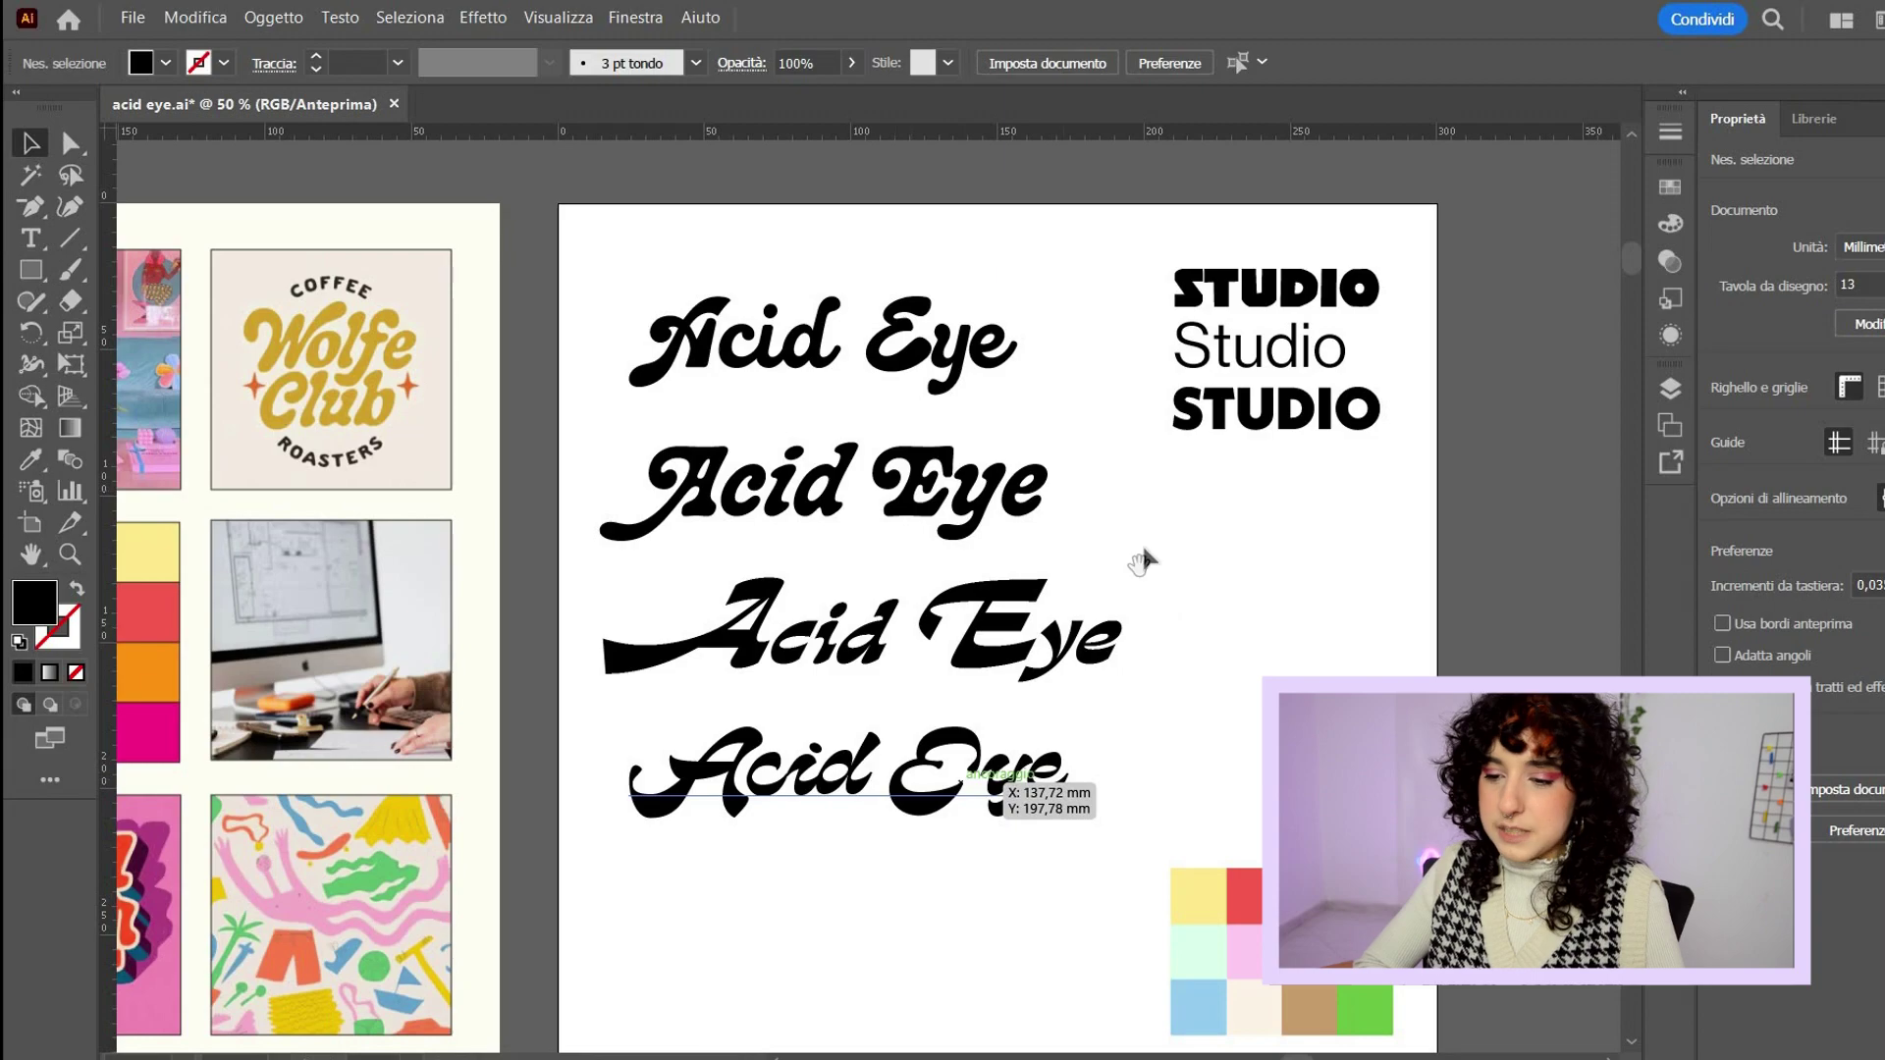
drag(1168, 632, 1142, 560)
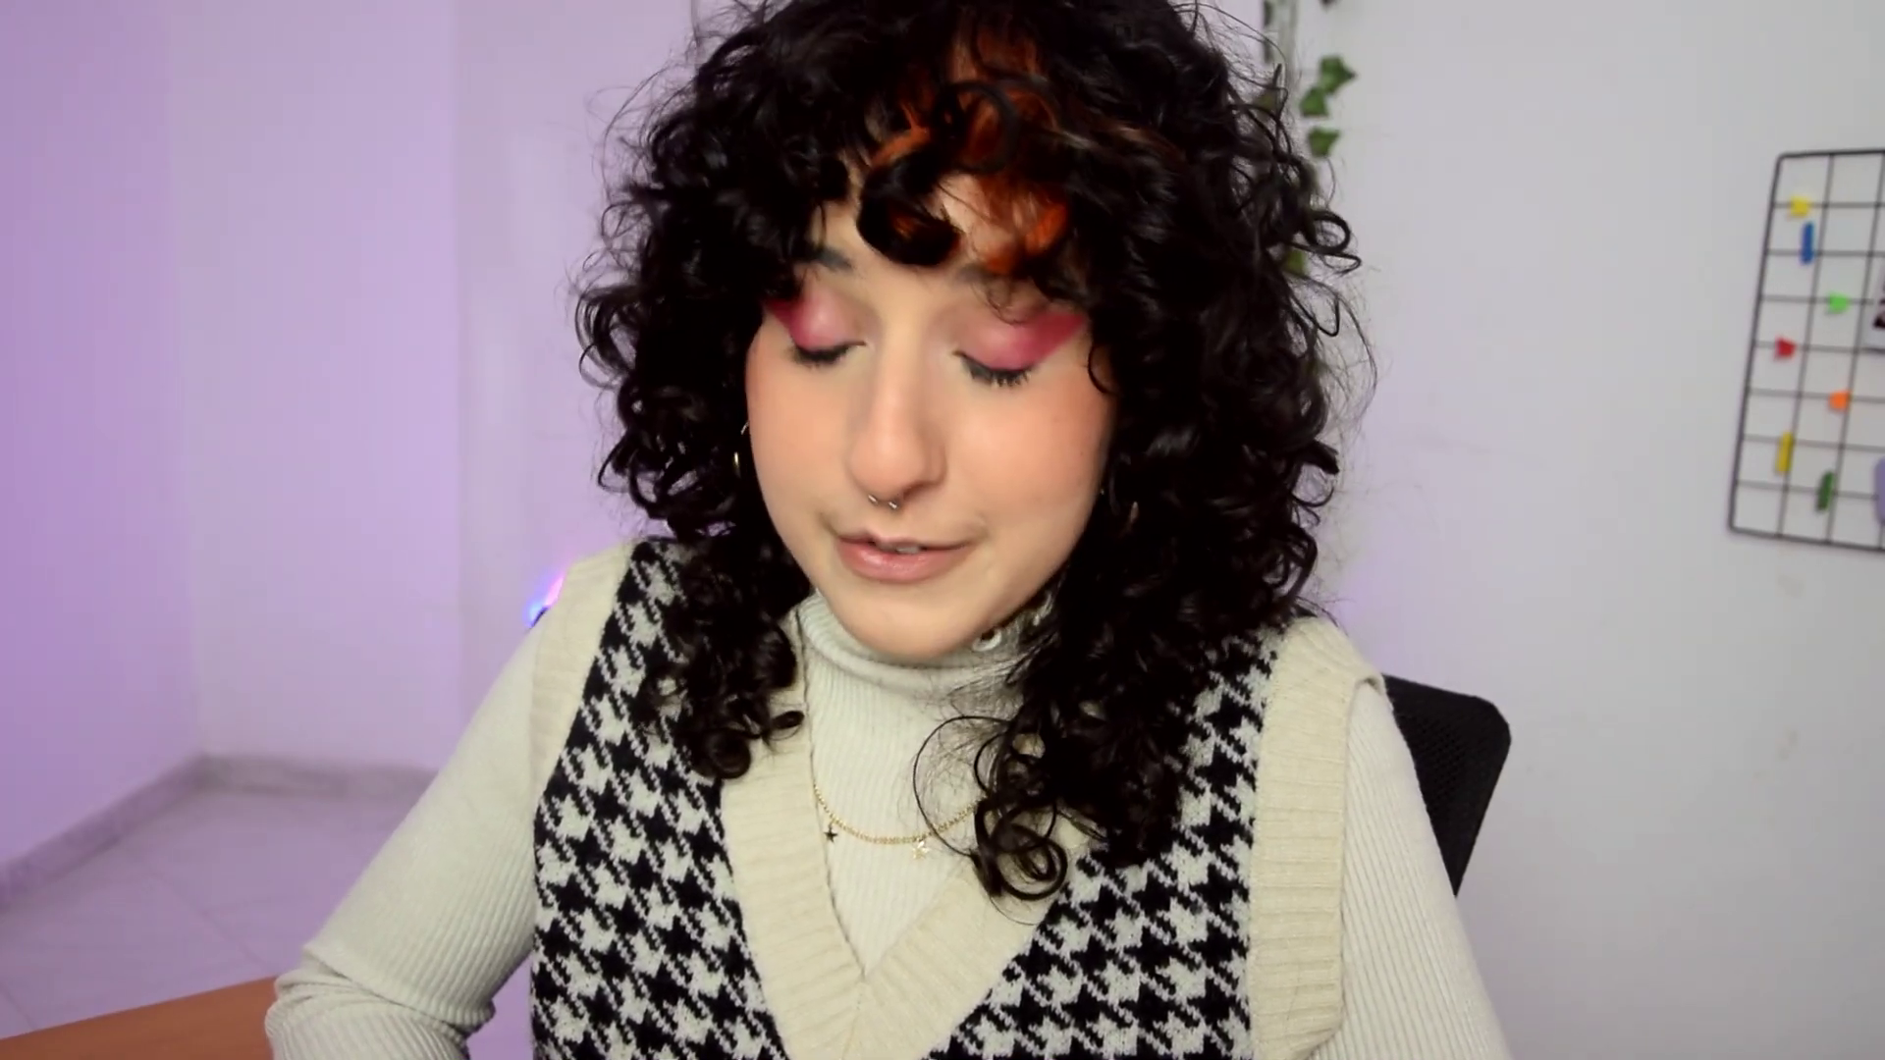
- Delete the first, third and fourth Acid Eye versions, keeping only the one set in Cooper Nouveau
drag(567, 511, 1159, 751)
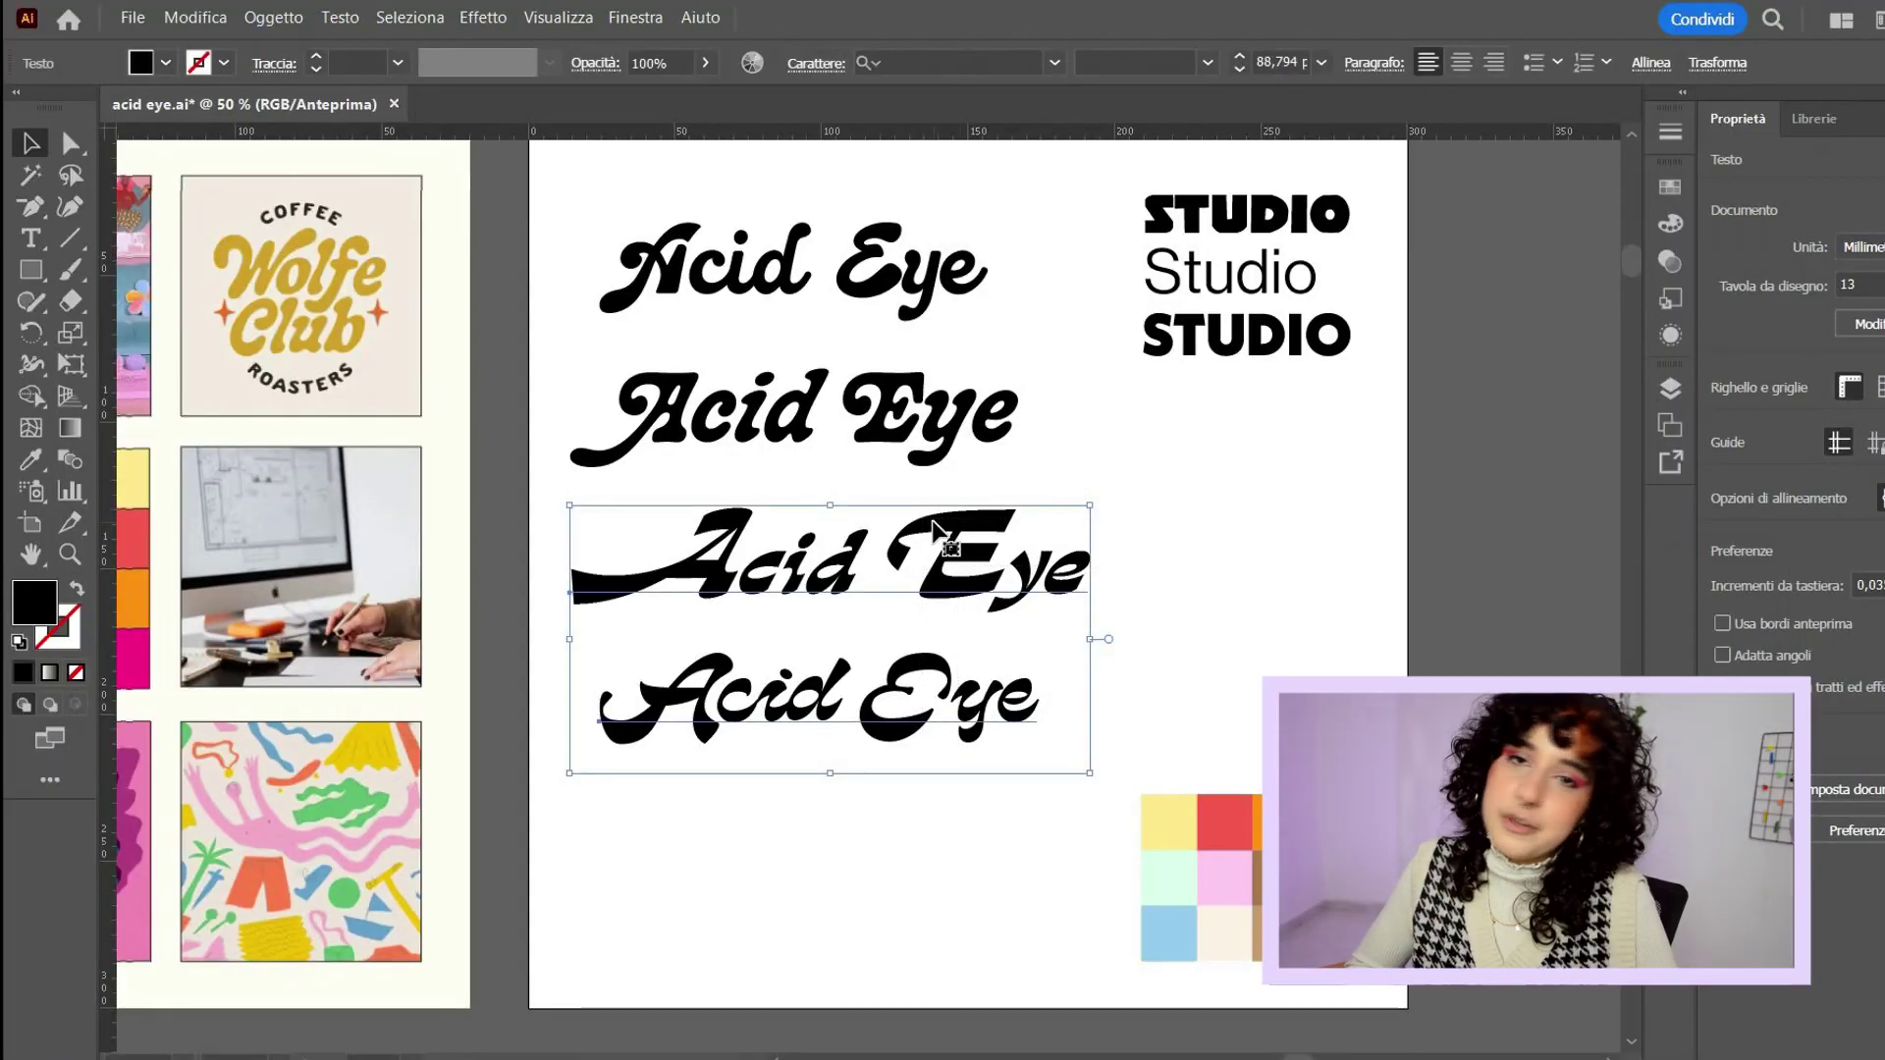
key(Delete)
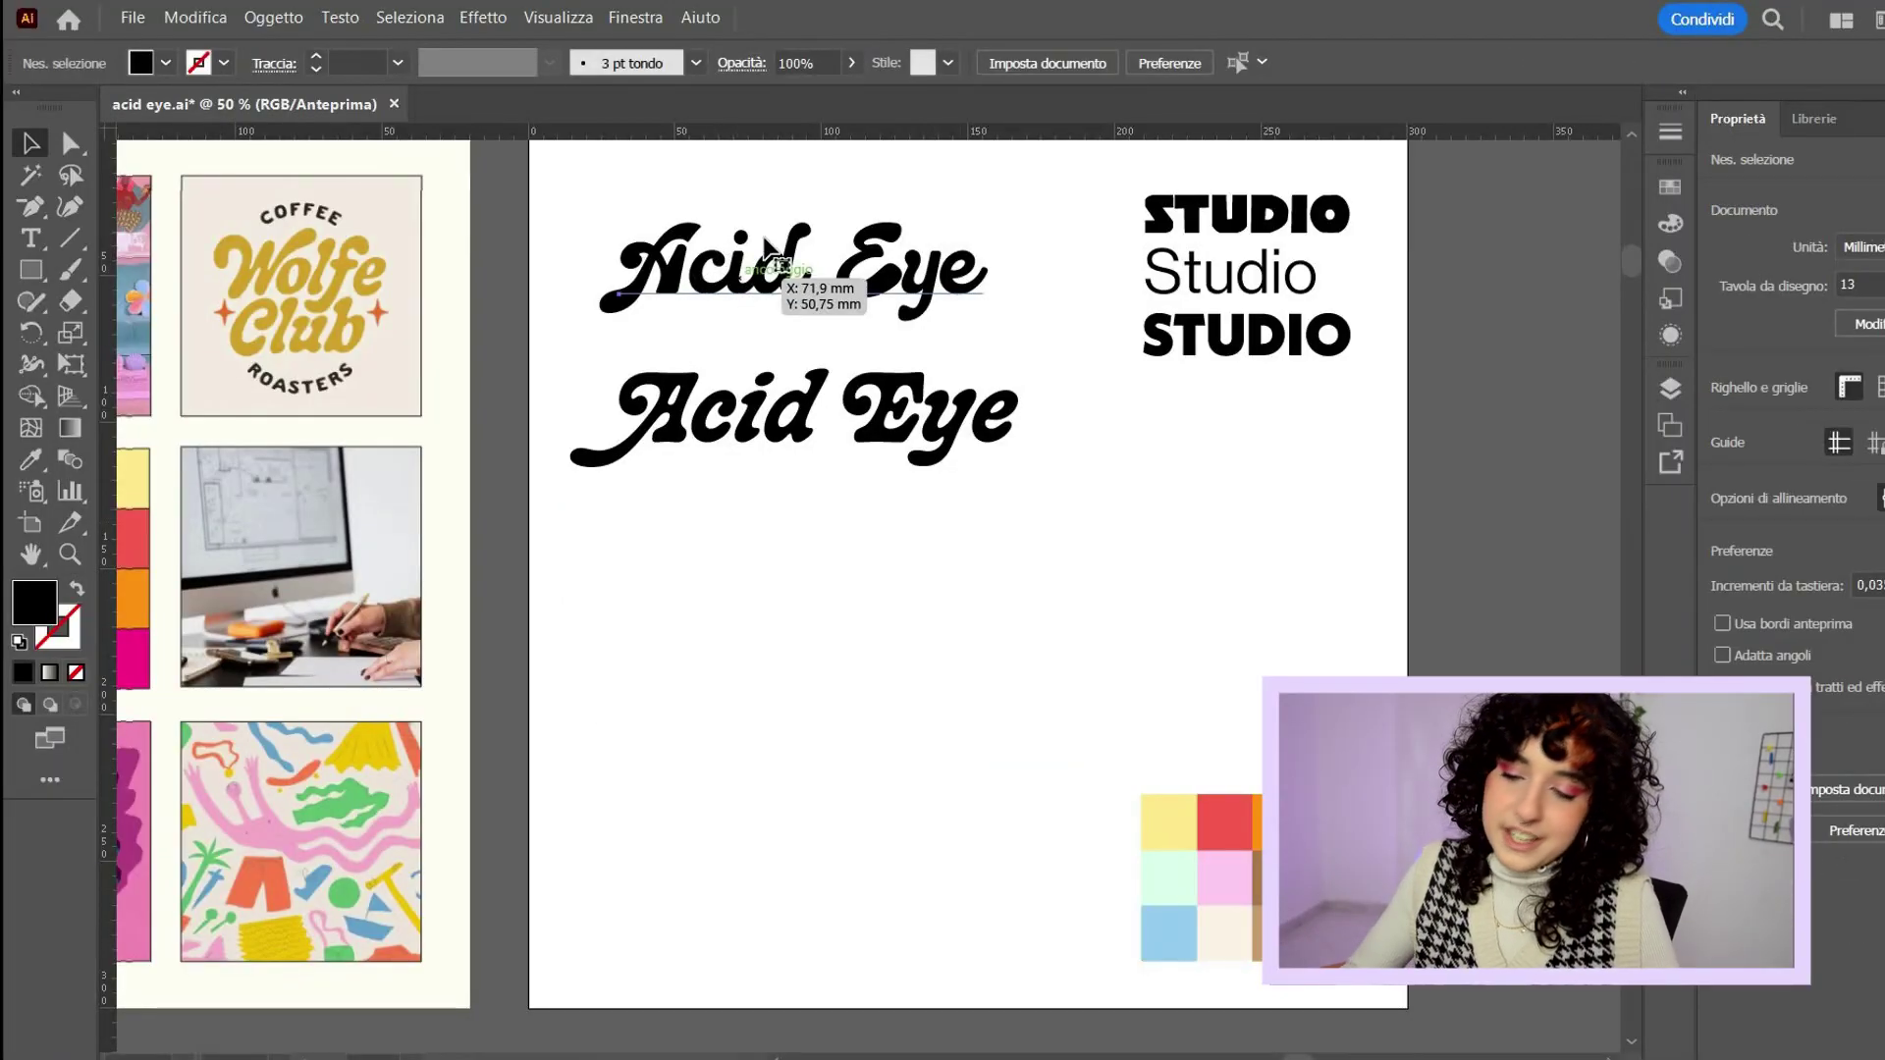
click(771, 260)
key(Delete)
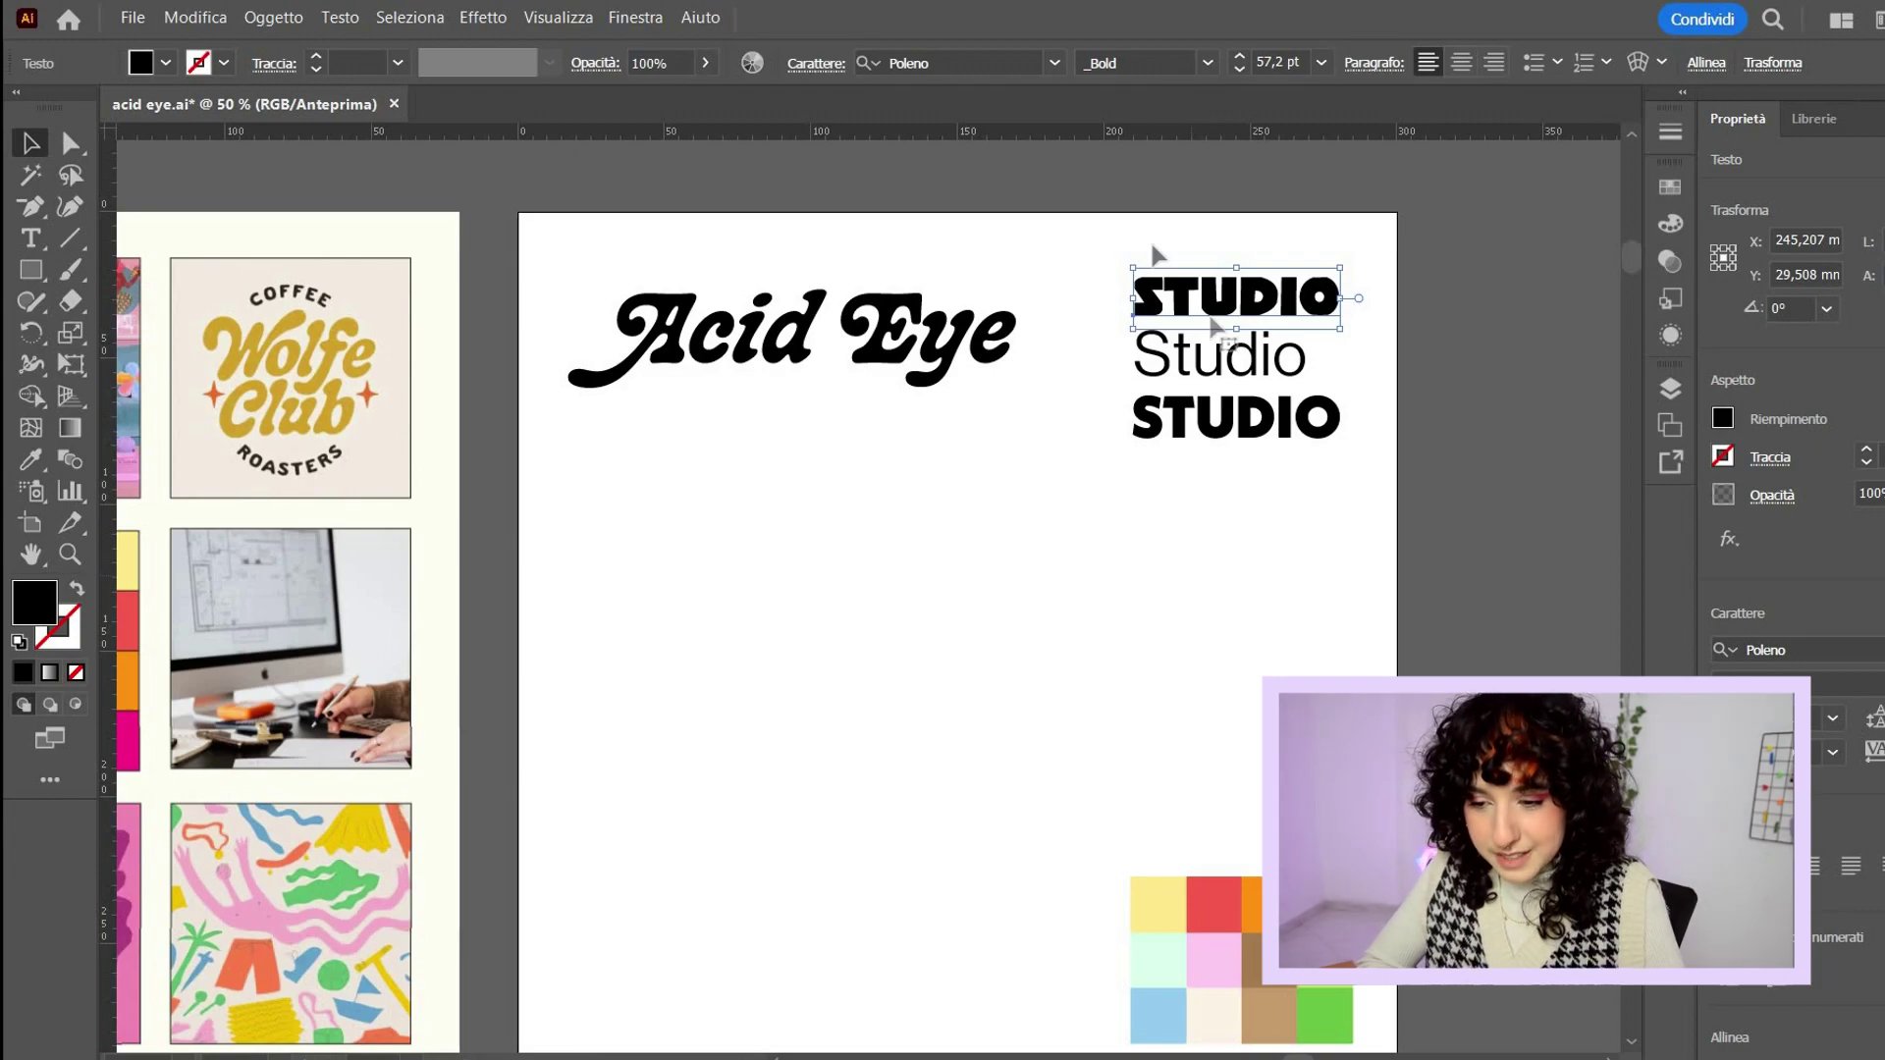
- Remove the two upper Studio samples, keeping only the one set in Neue Kabel Black
drag(743, 543, 979, 616)
click(974, 616)
drag(968, 531, 932, 580)
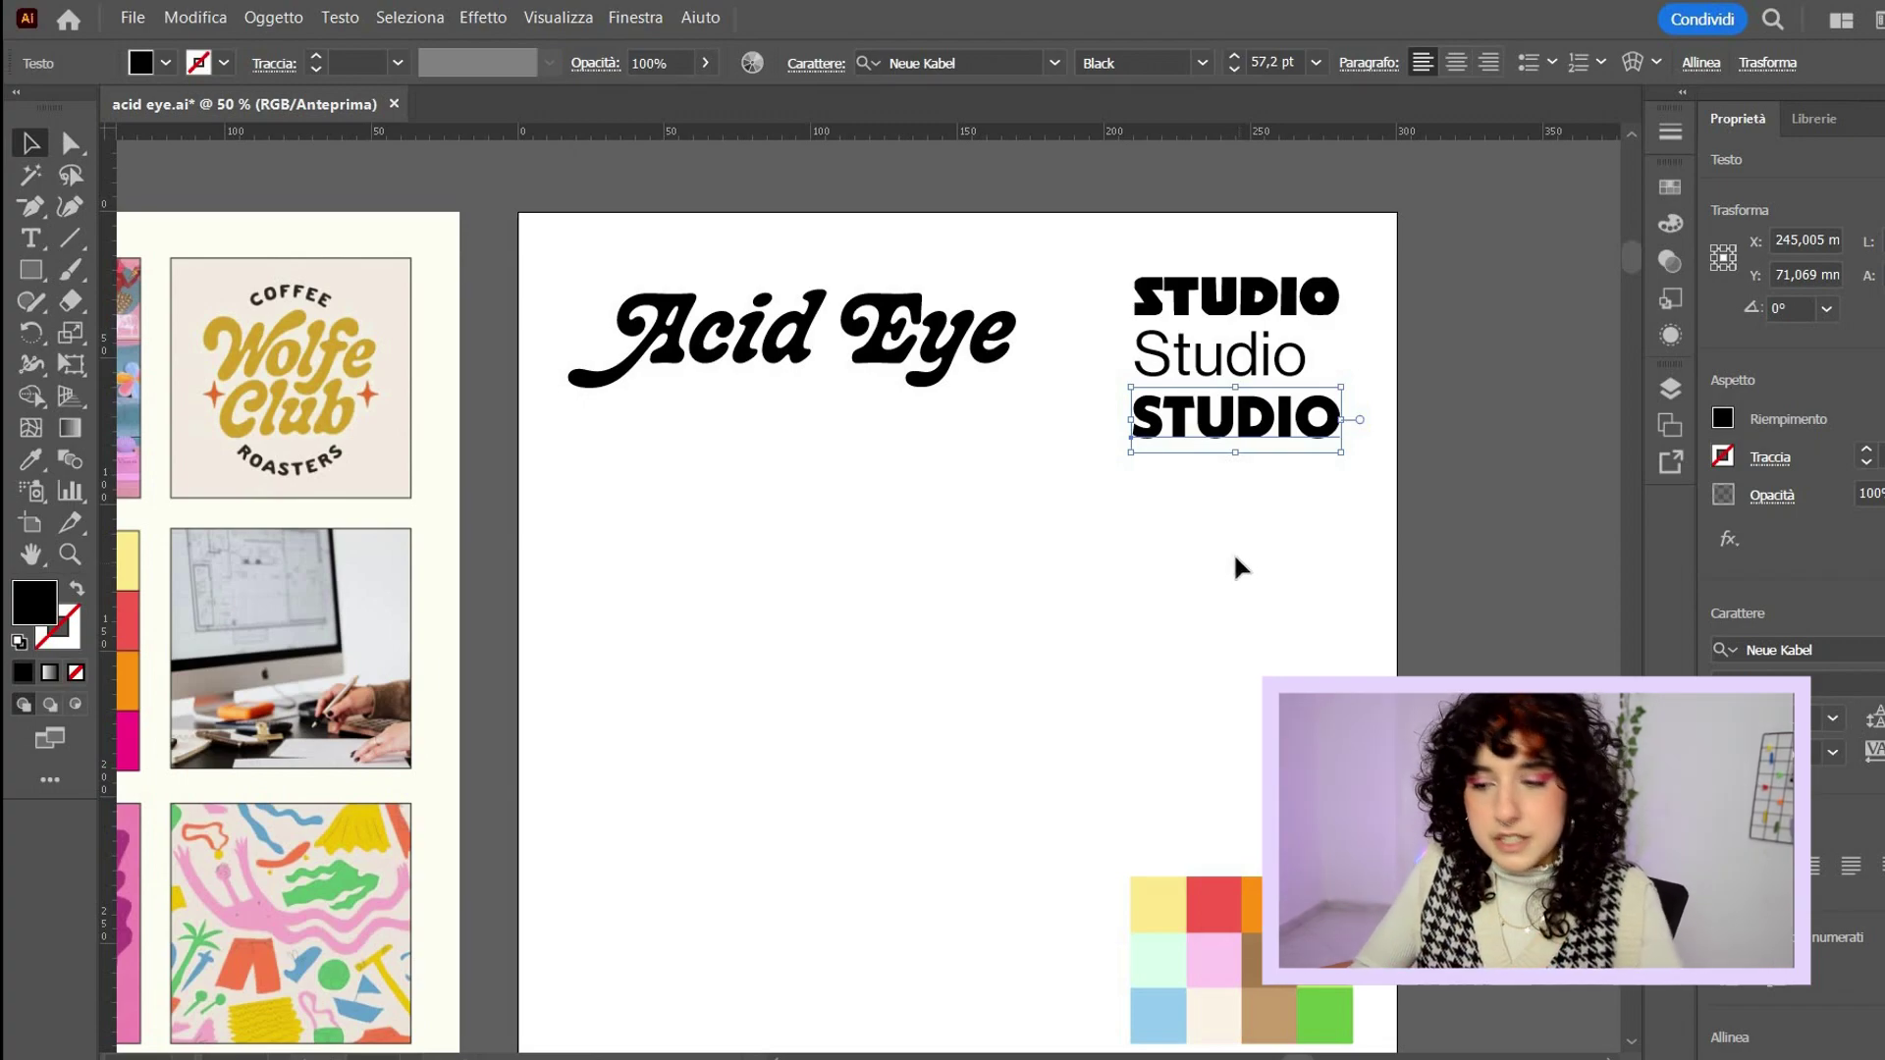
drag(1267, 450, 808, 458)
click(863, 580)
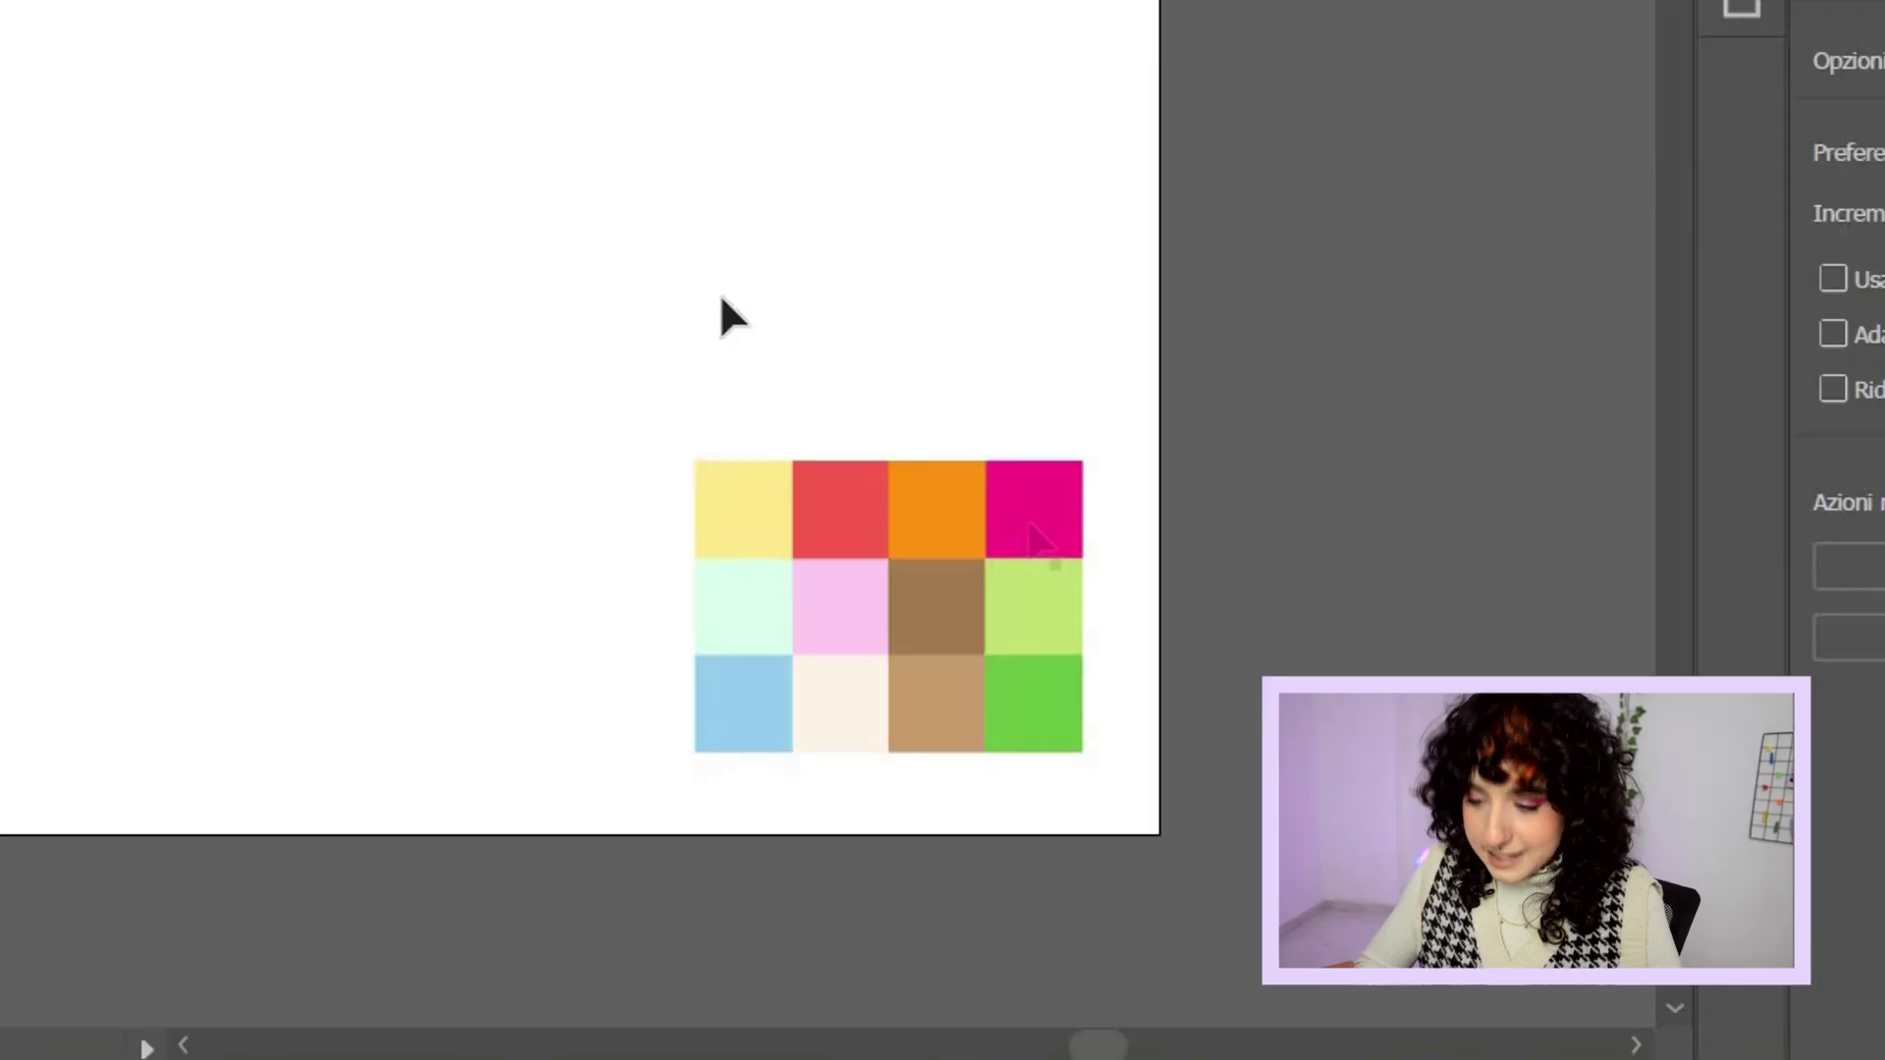
- Check the colour palette and place a copy of the Acid Eye lettering in the empty area beneath the original
drag(770, 197, 736, 185)
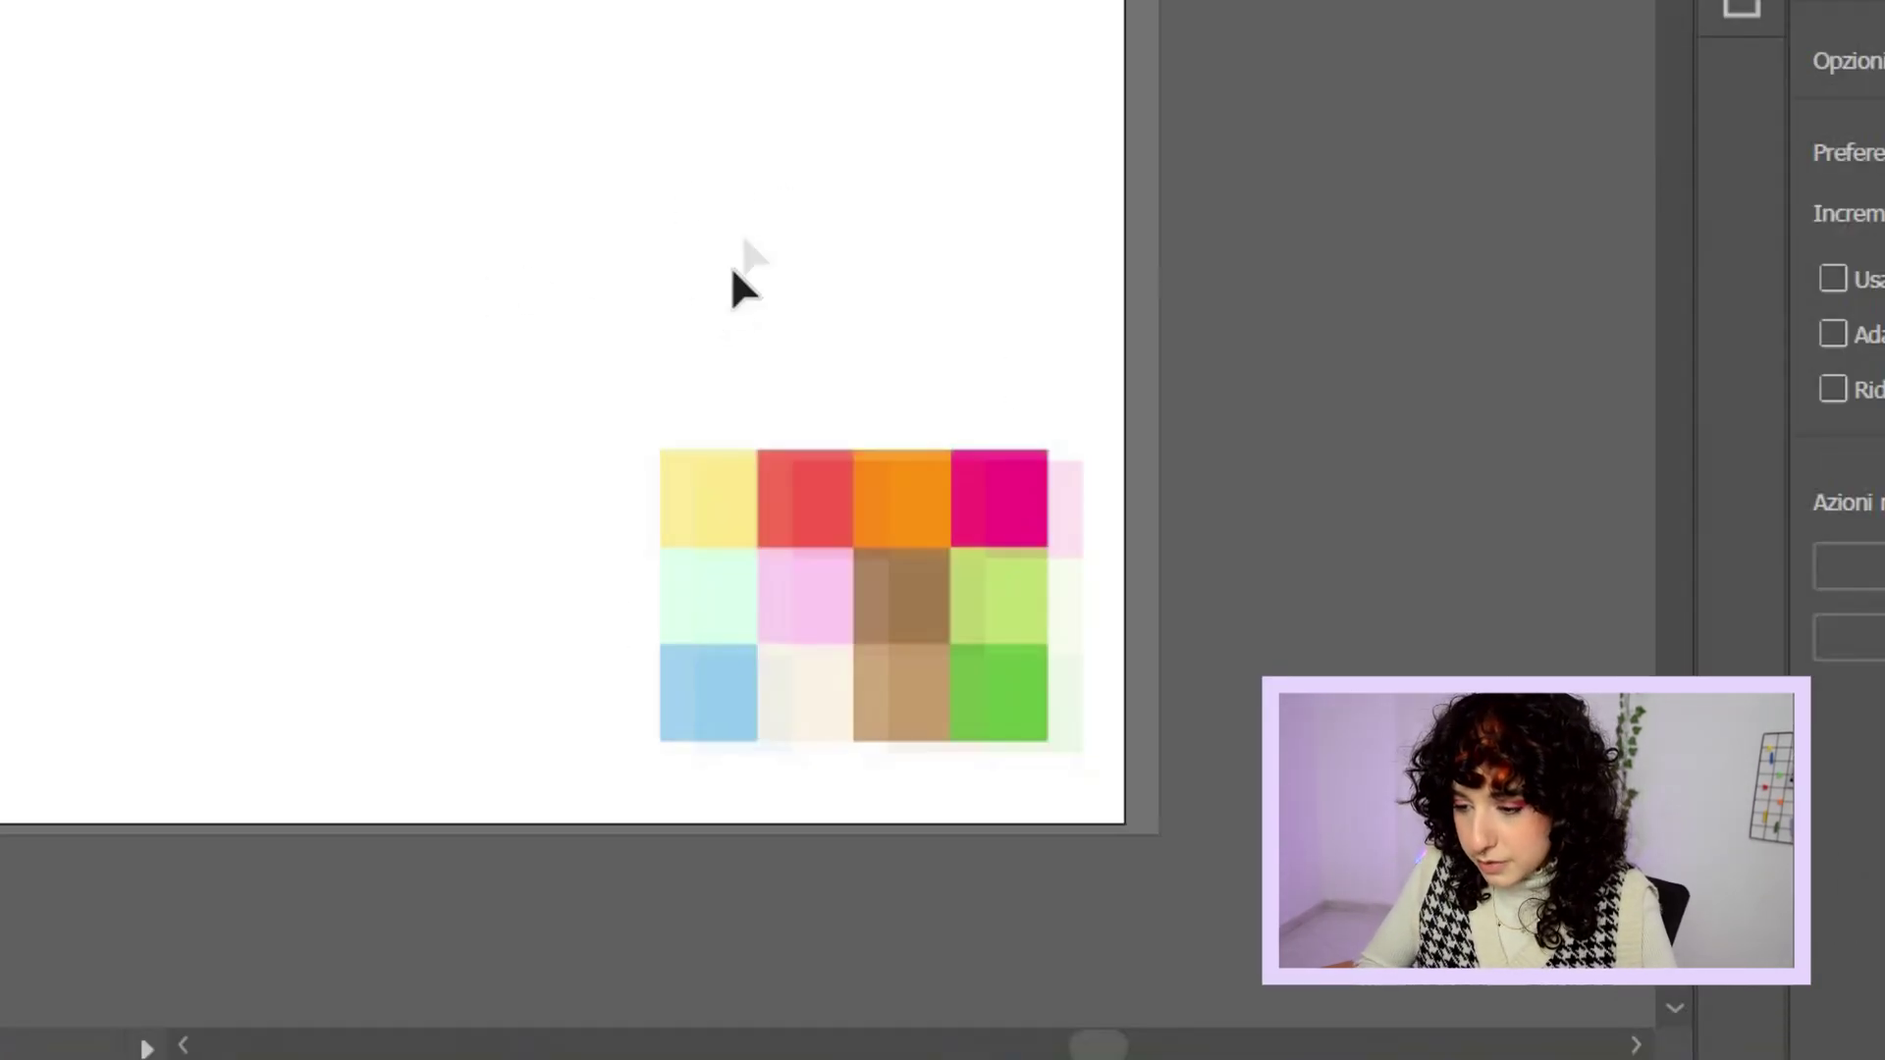
click(734, 257)
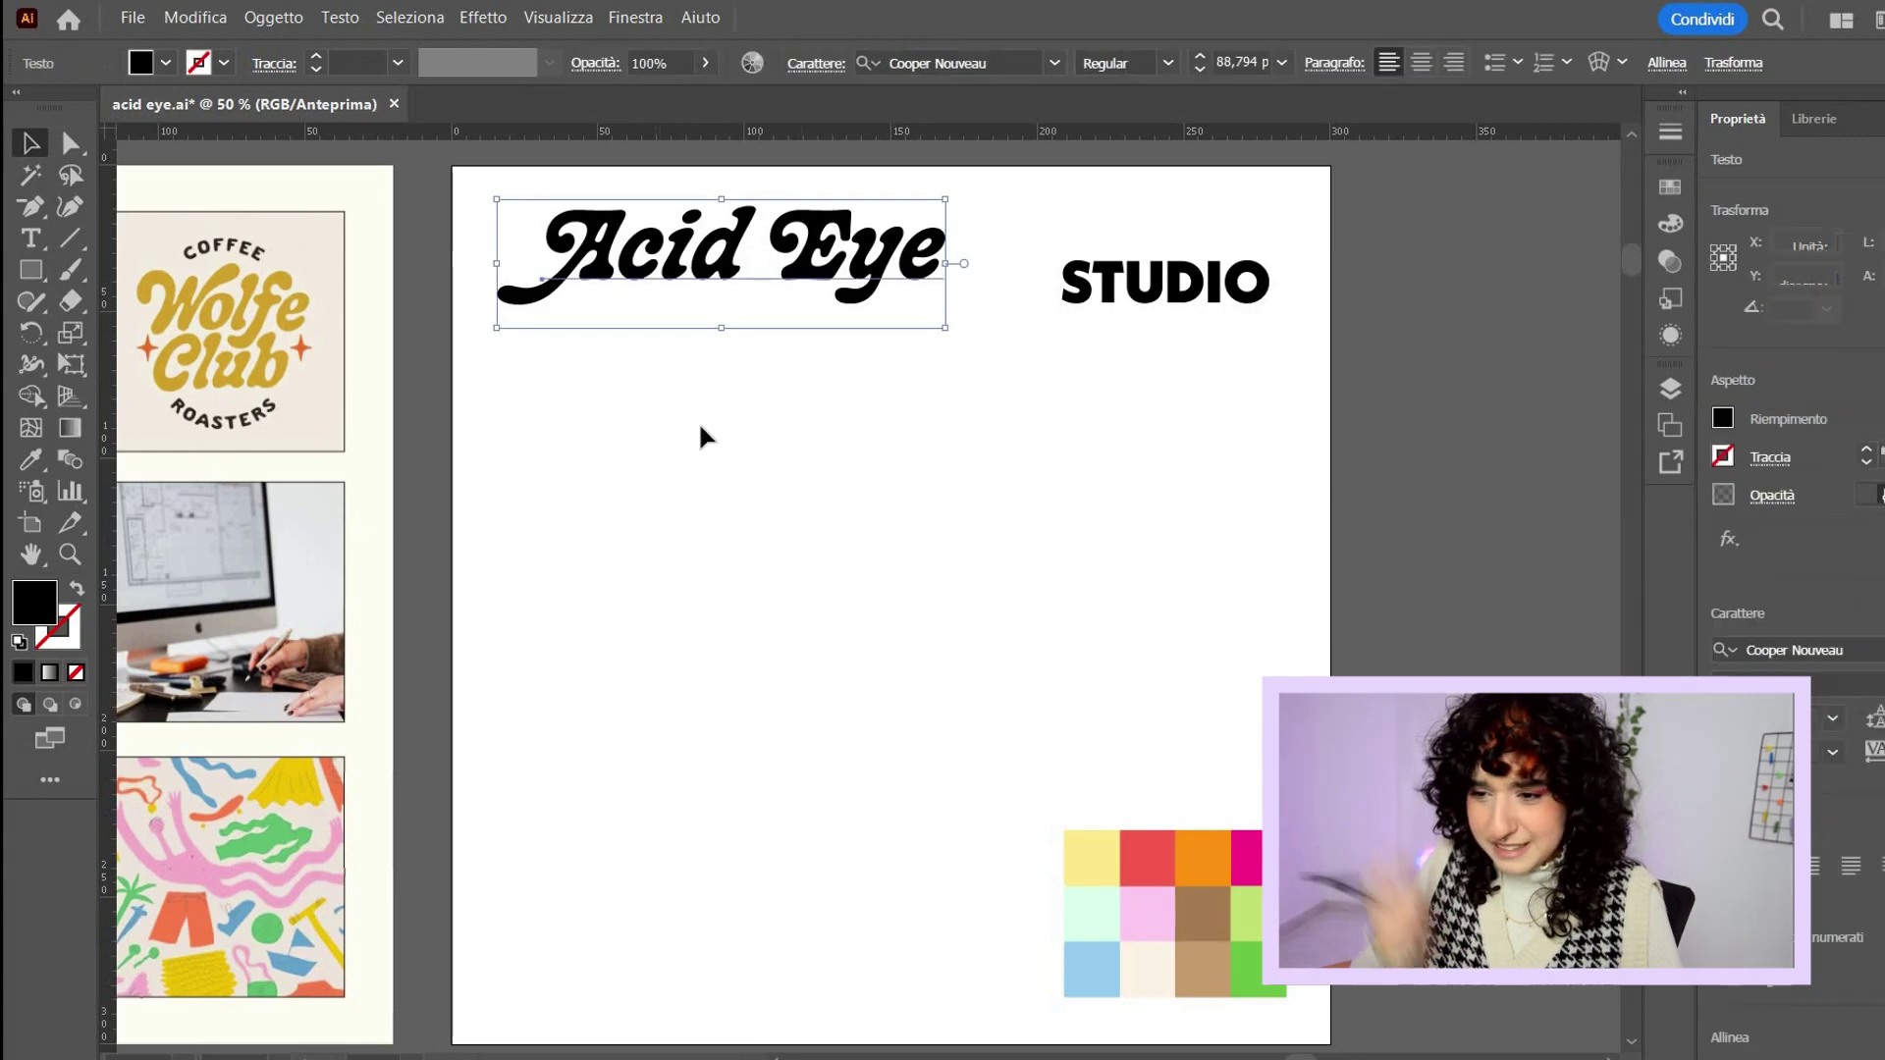
click(700, 429)
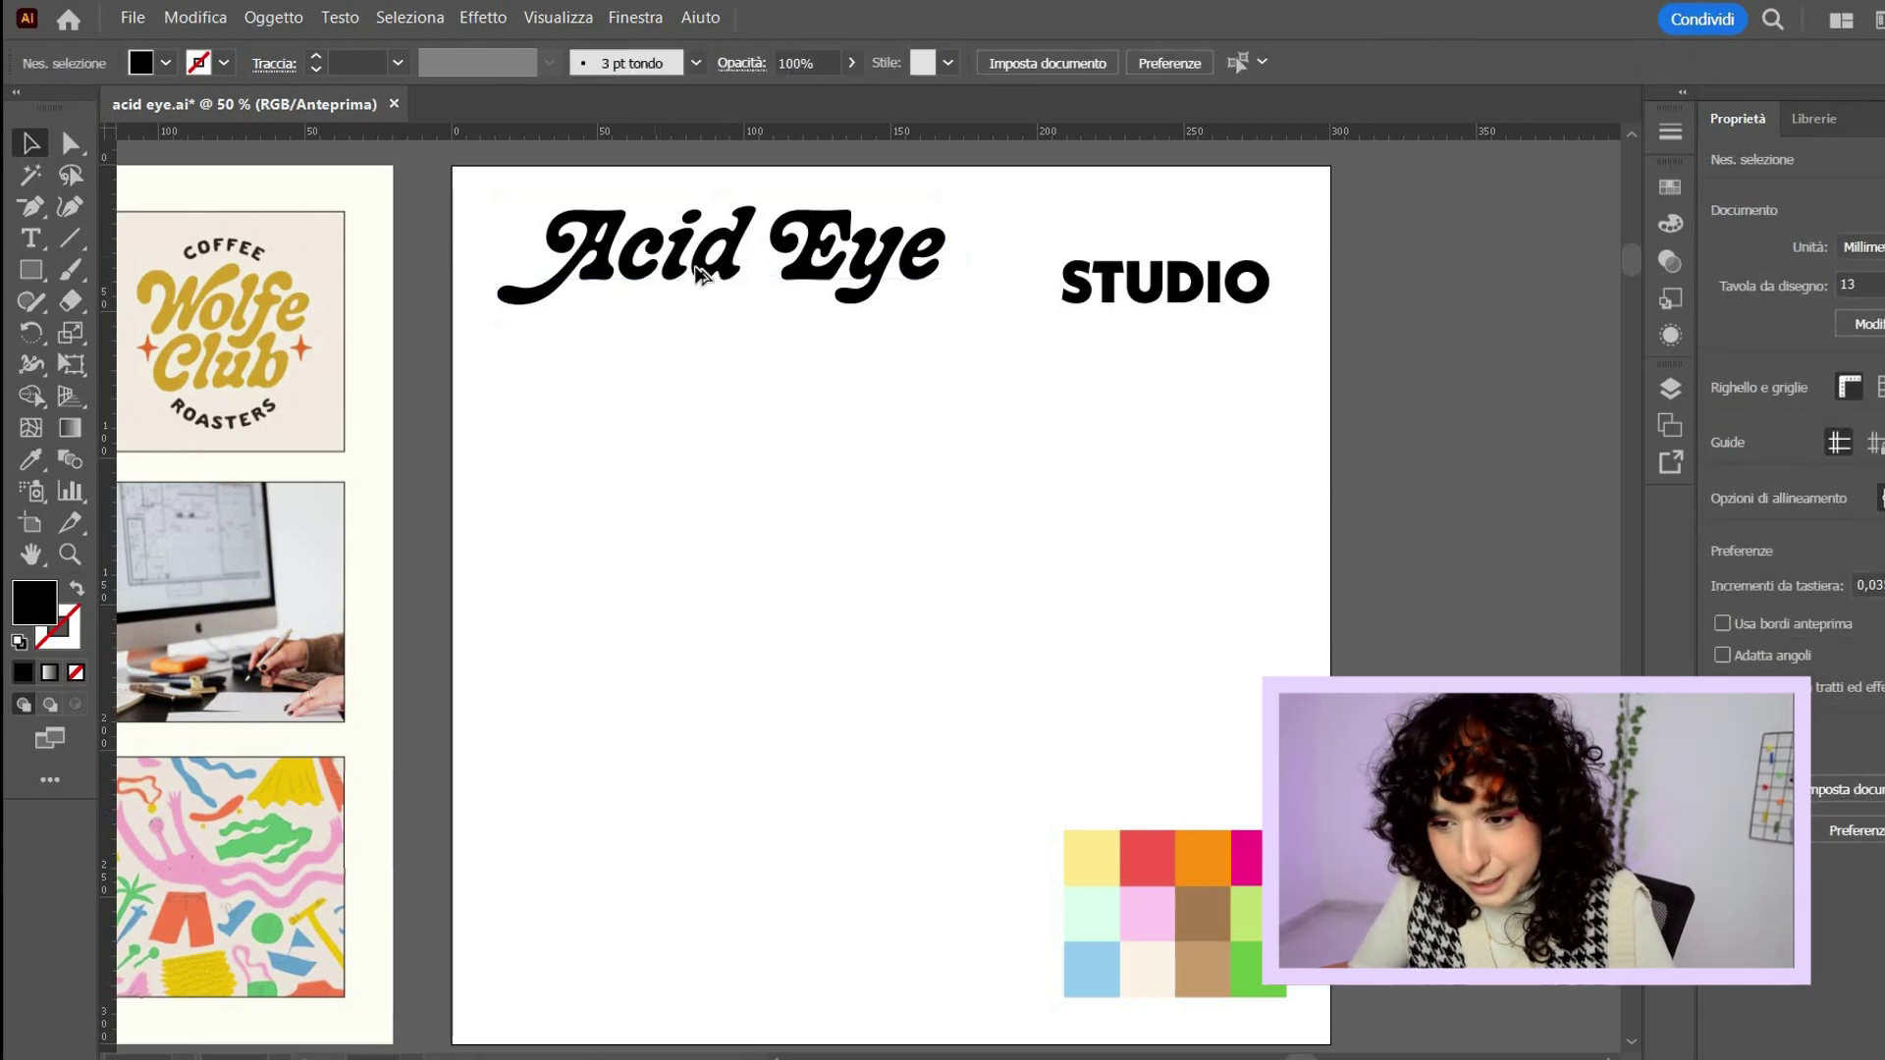
drag(703, 240, 768, 497)
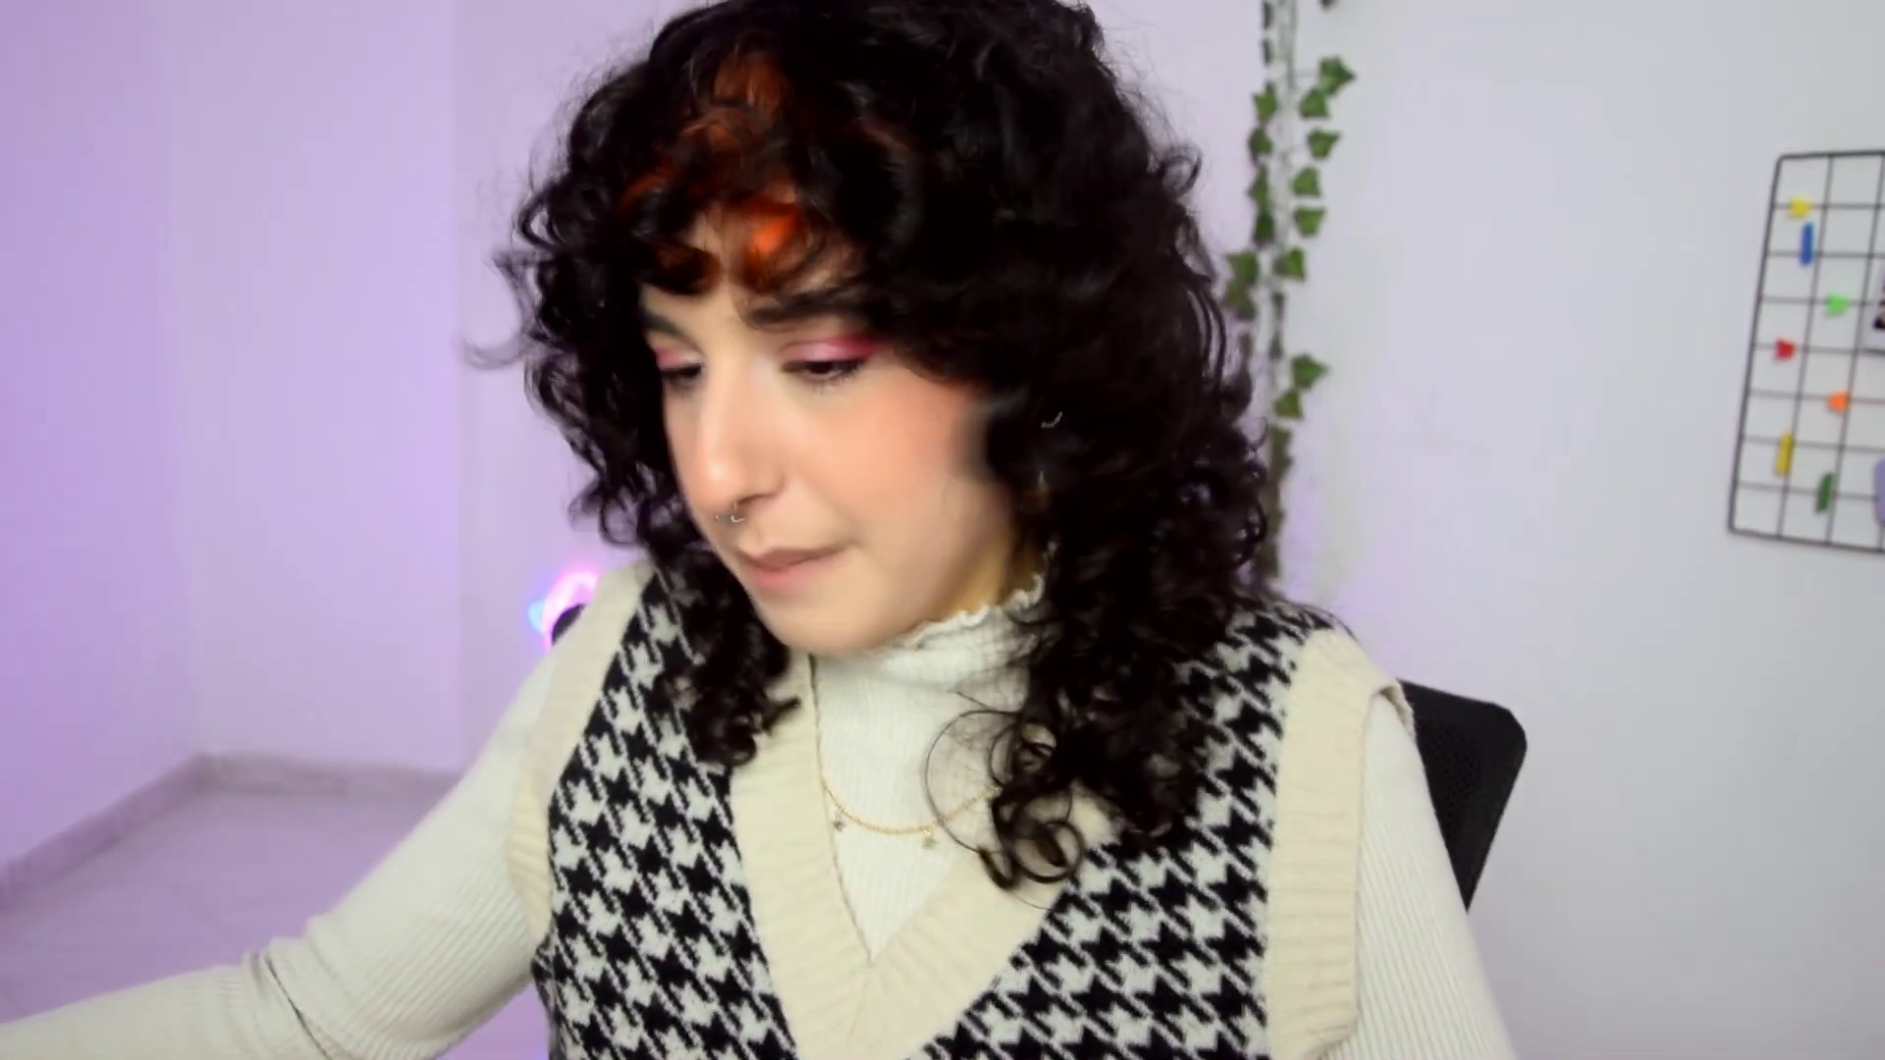
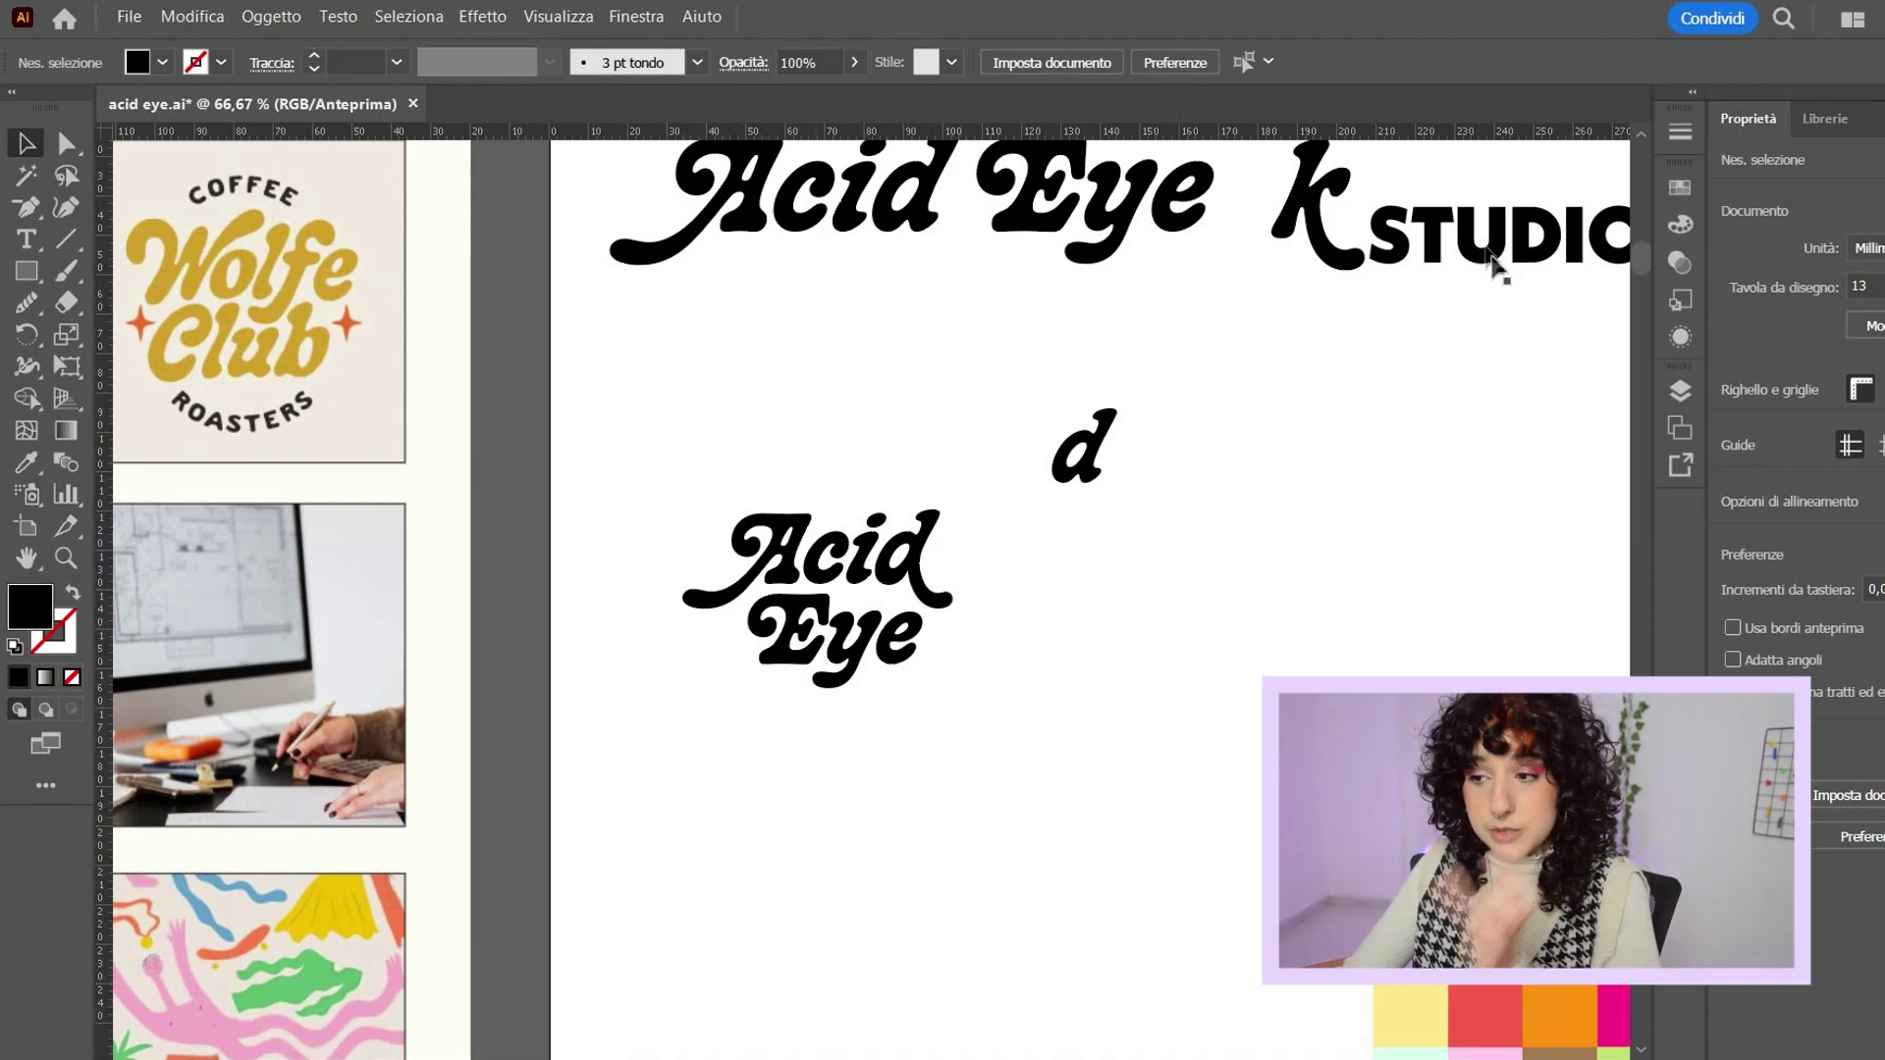
- Place a copy of the STUDIO text to the right of the stacked Acid Eye lettering, clear of the letters
drag(1482, 247, 978, 611)
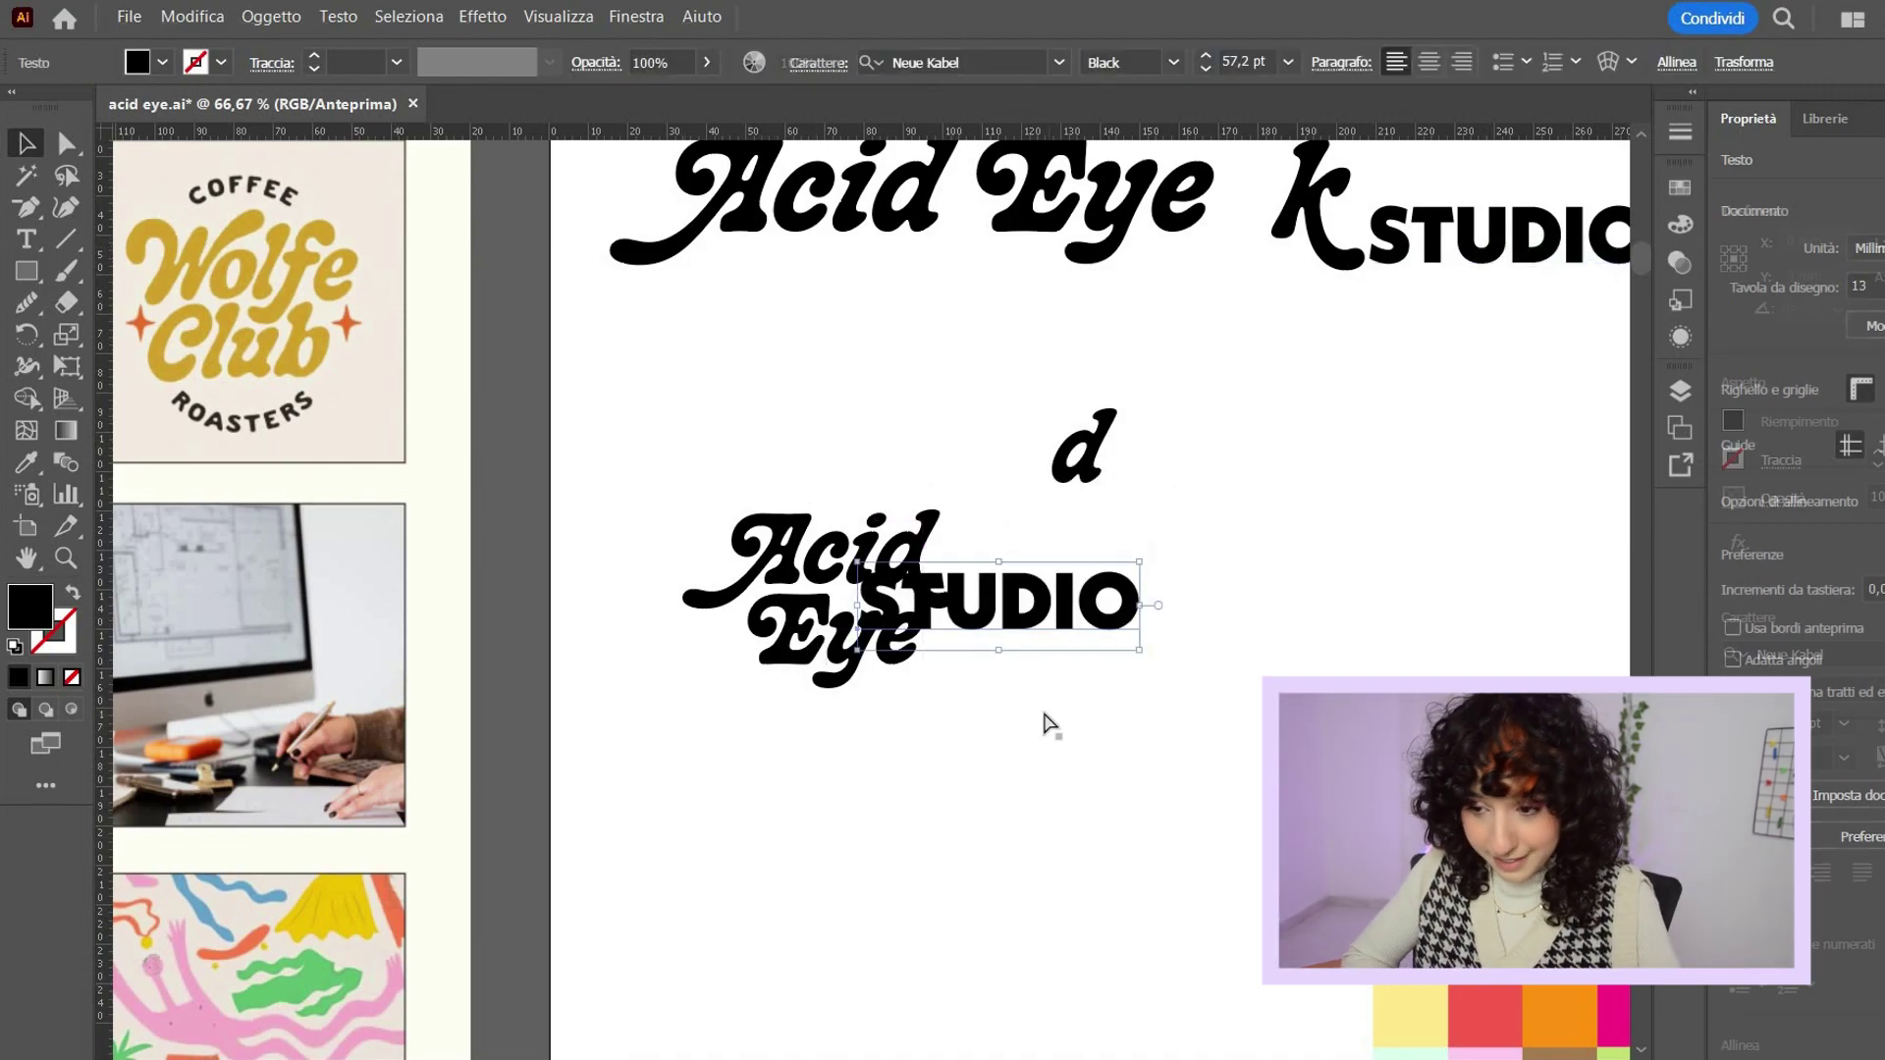
click(1043, 717)
key(ctrl+plus)
key(ctrl+plus)
key(ctrl+plus)
key(ctrl+plus)
drag(838, 549, 604, 385)
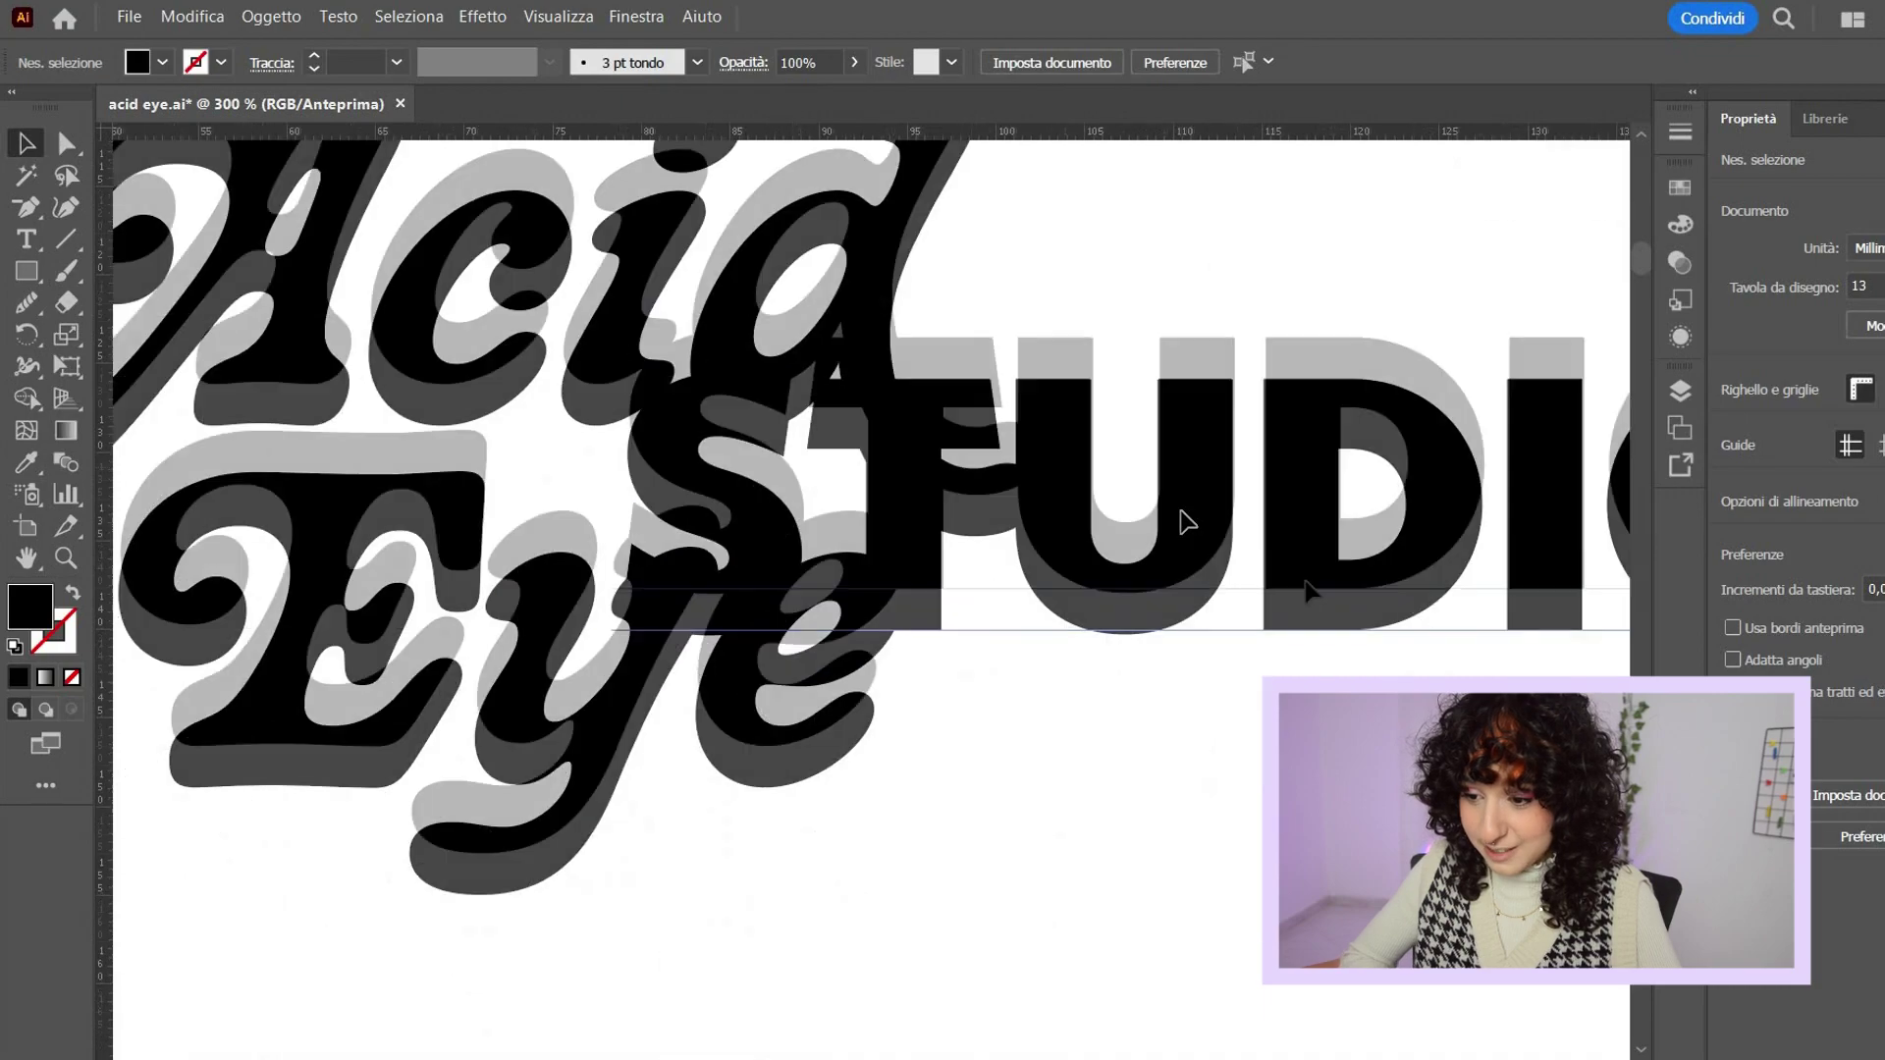
drag(754, 518, 1343, 645)
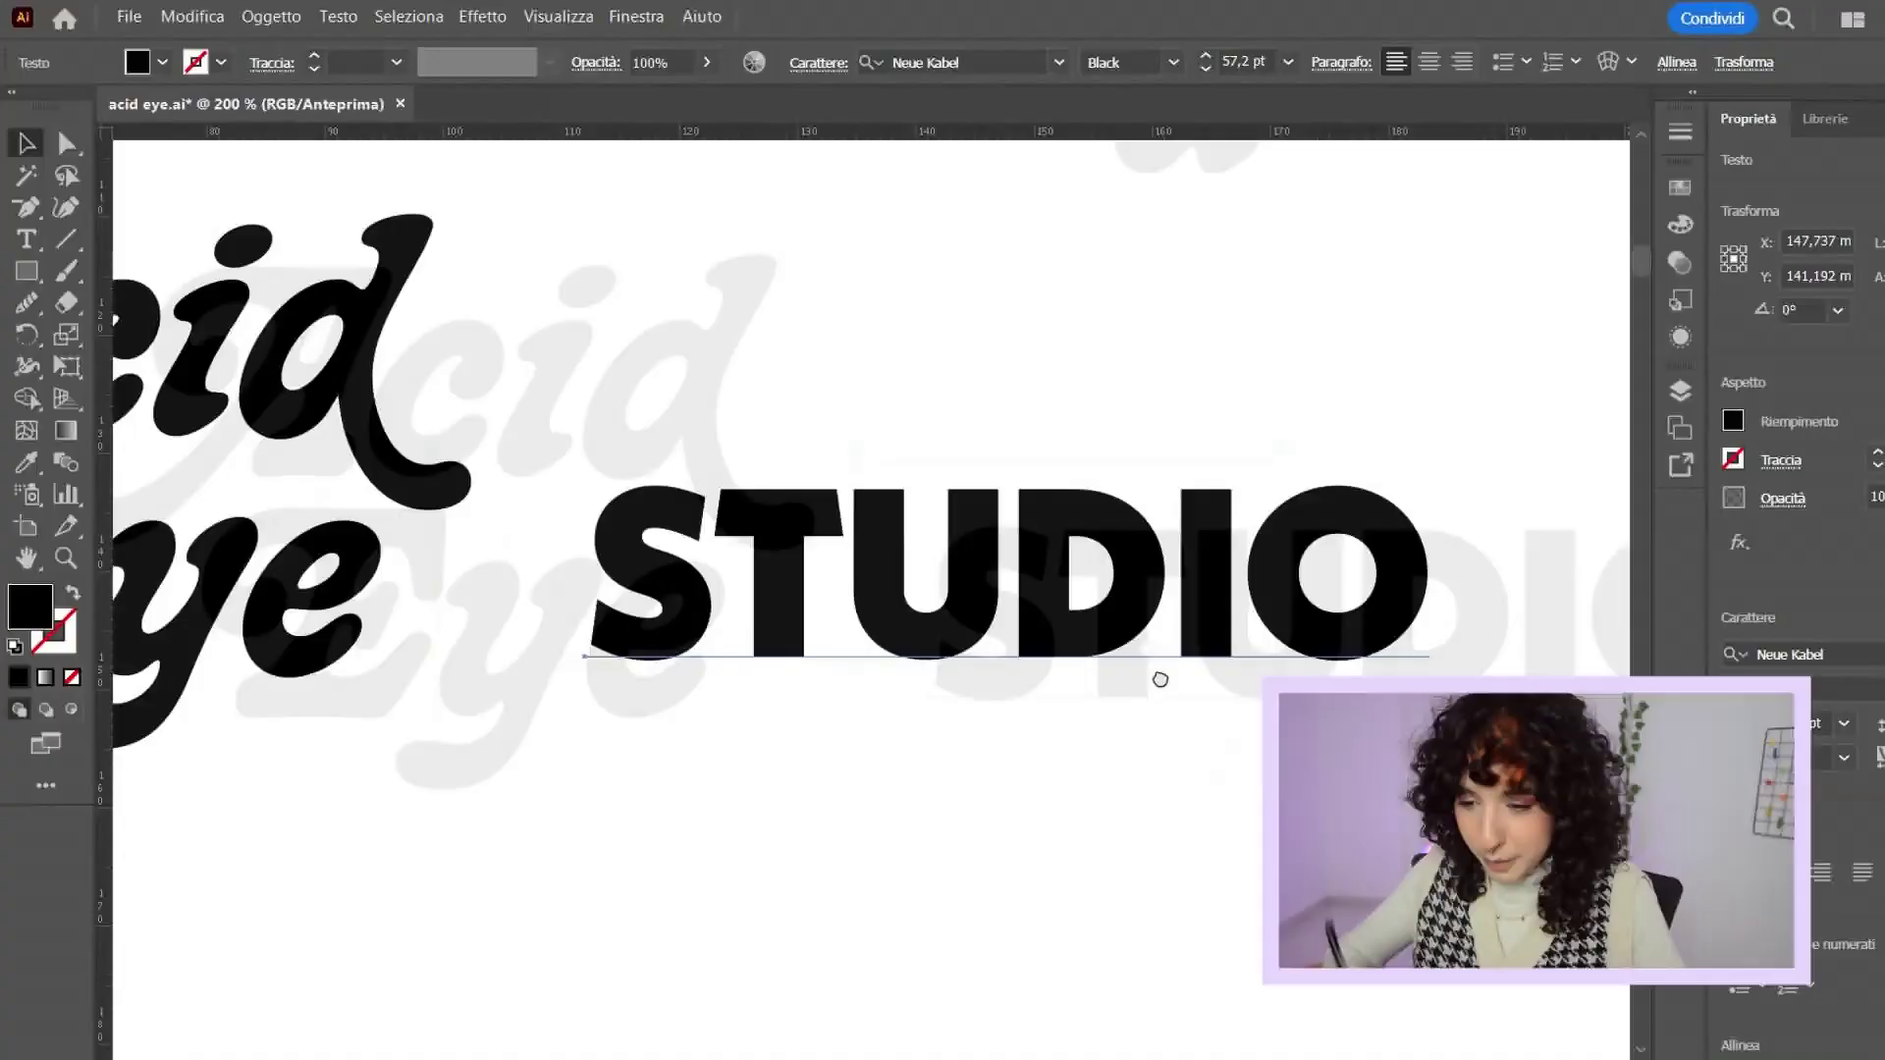
- Shrink the copied STUDIO text to about 10.7 pt and position it just right of the word Eye
scroll(1124, 640, left, 10)
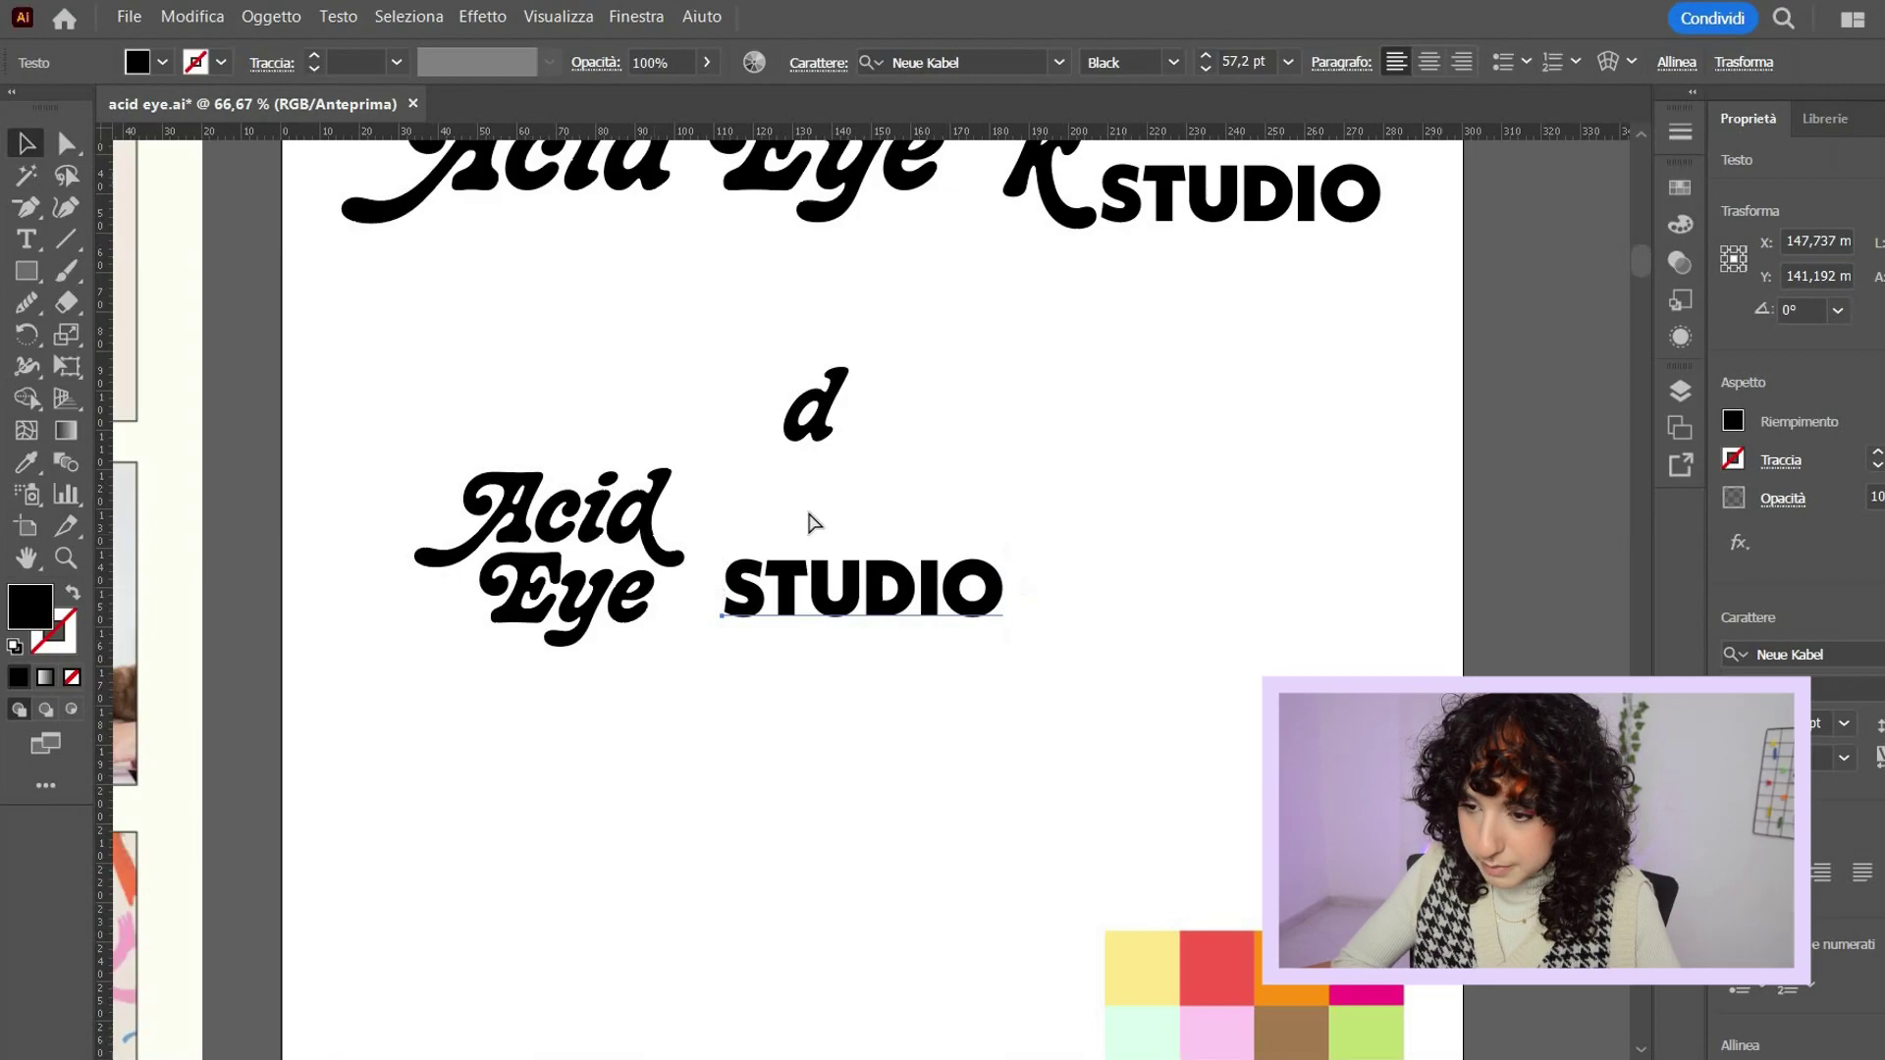
scroll(811, 522, left, 2)
click(1190, 695)
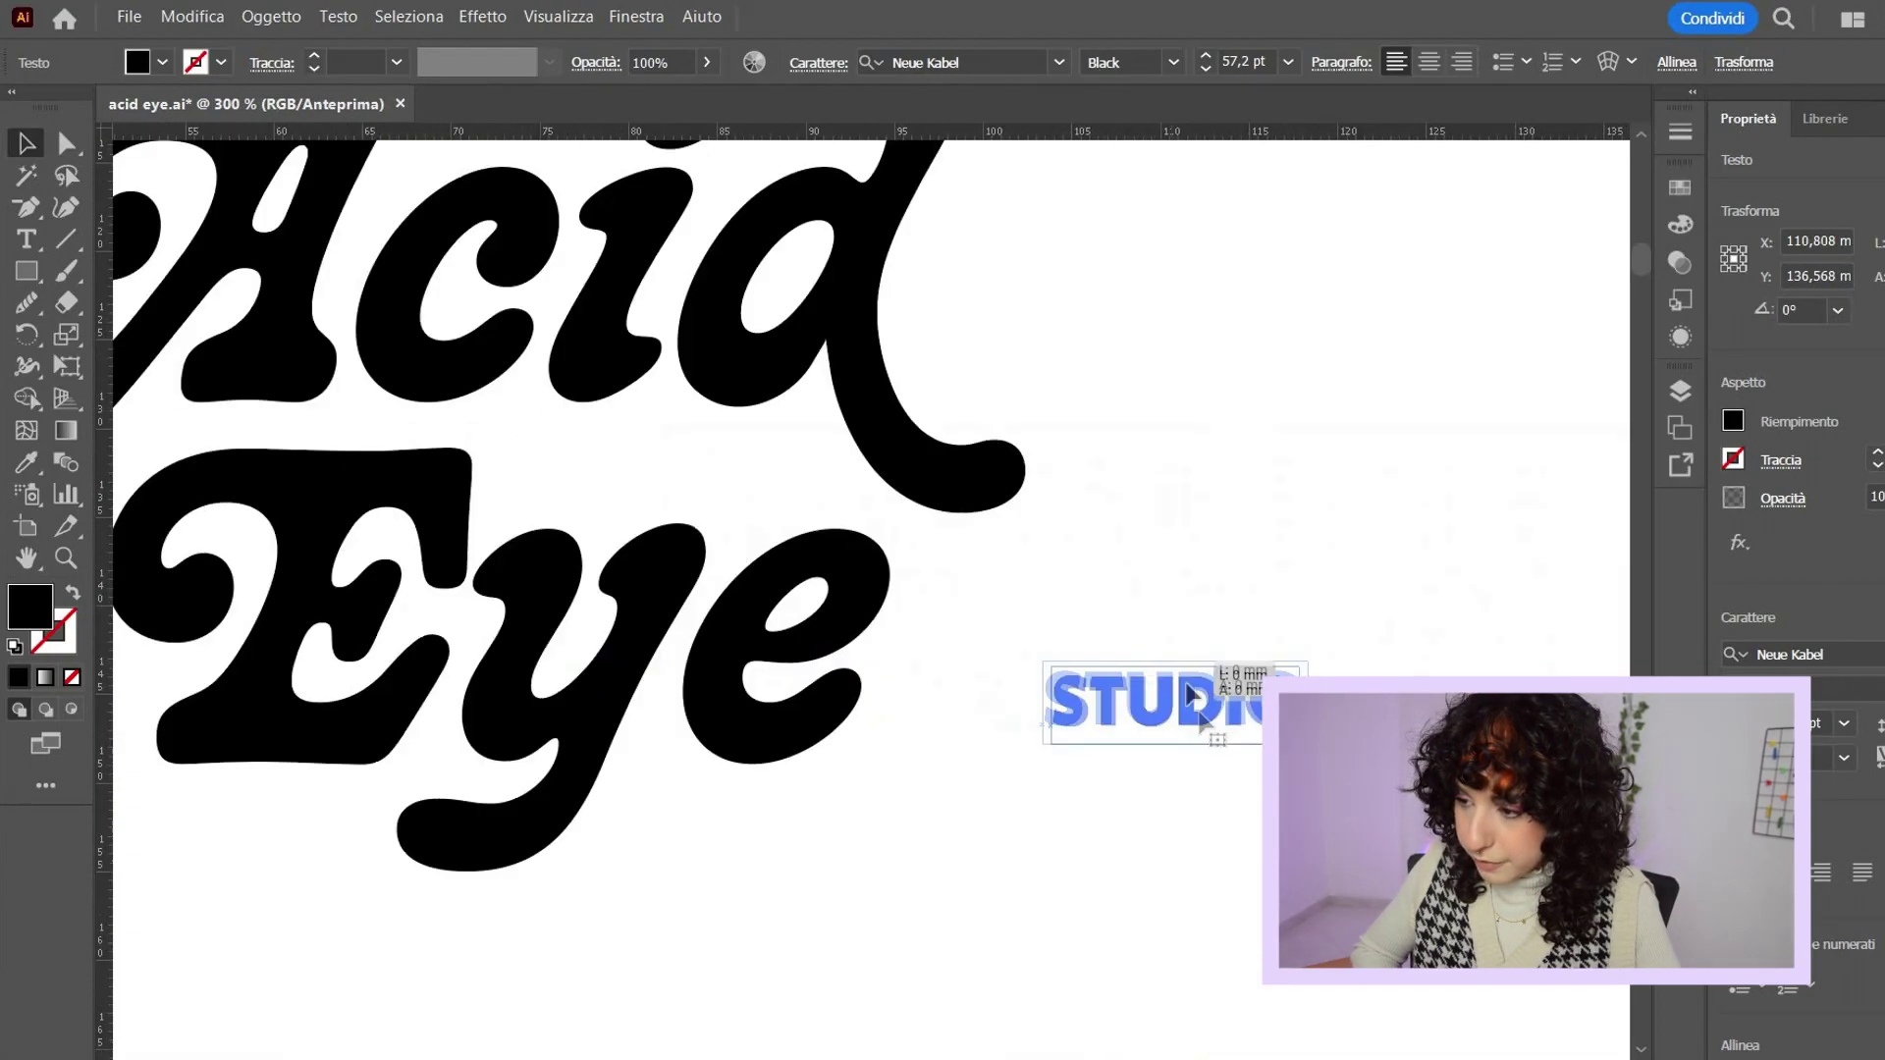
drag(1190, 695, 1129, 604)
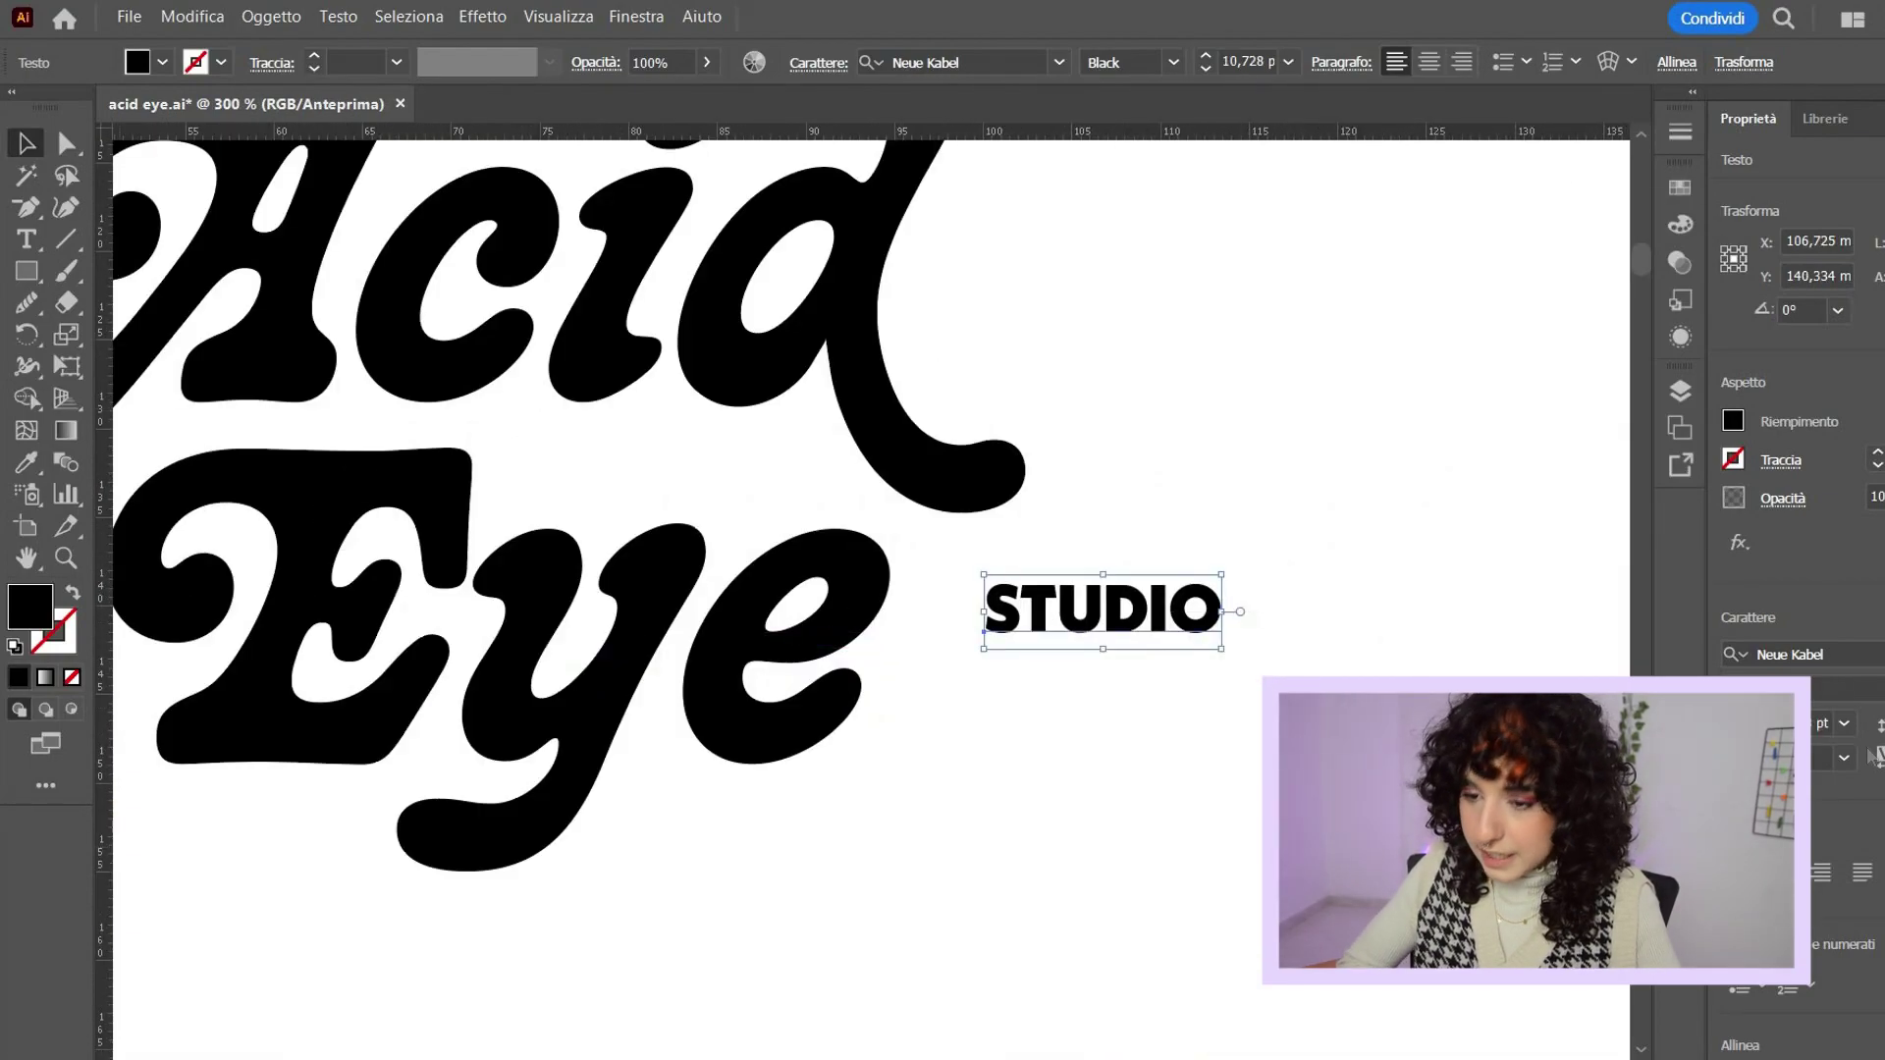
- Widen the tracking of the small STUDIO text, reduce it to about 7.9 pt and fit it between Acid and Eye
key(alt+Right)
key(alt+Right)
key(alt+Right)
key(alt+Right)
key(alt+Right)
key(alt+Right)
key(alt+Right)
key(alt+Right)
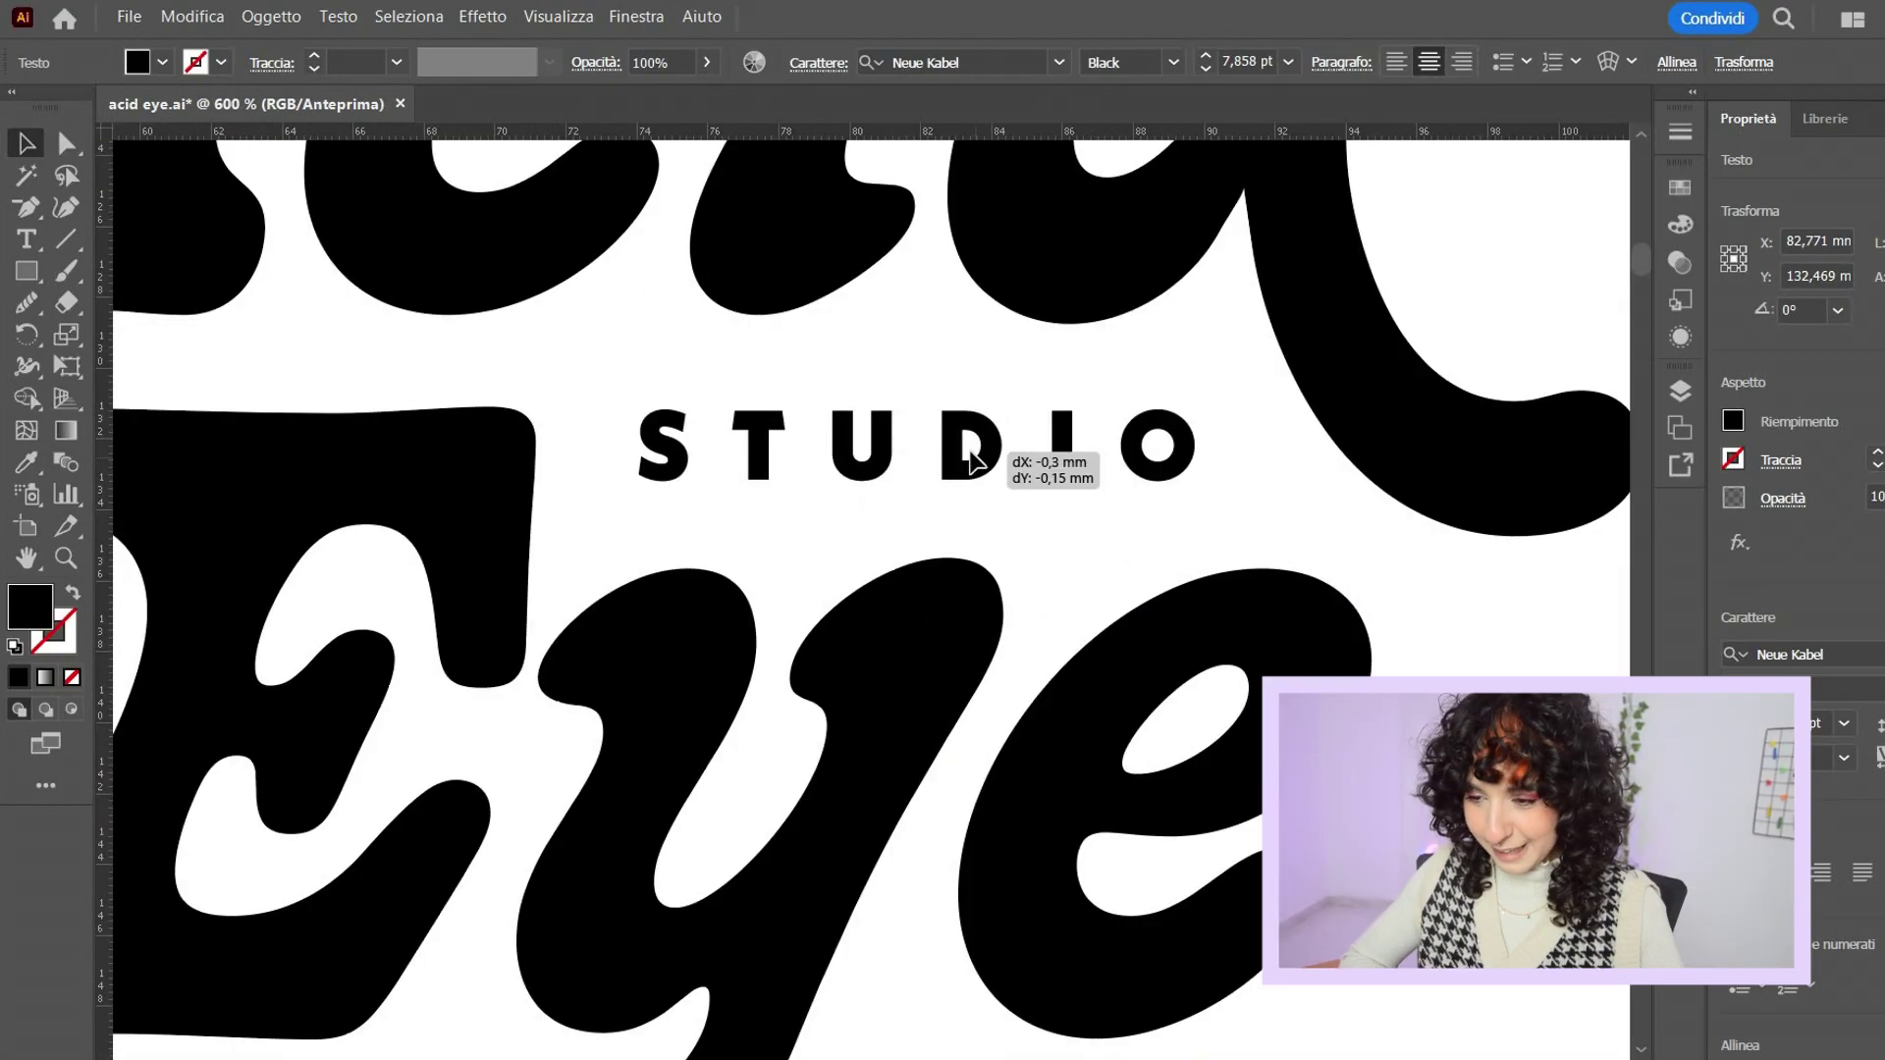
mouse_move(1017, 462)
mouse_down()
mouse_move(1119, 469)
mouse_move(1017, 463)
mouse_up()
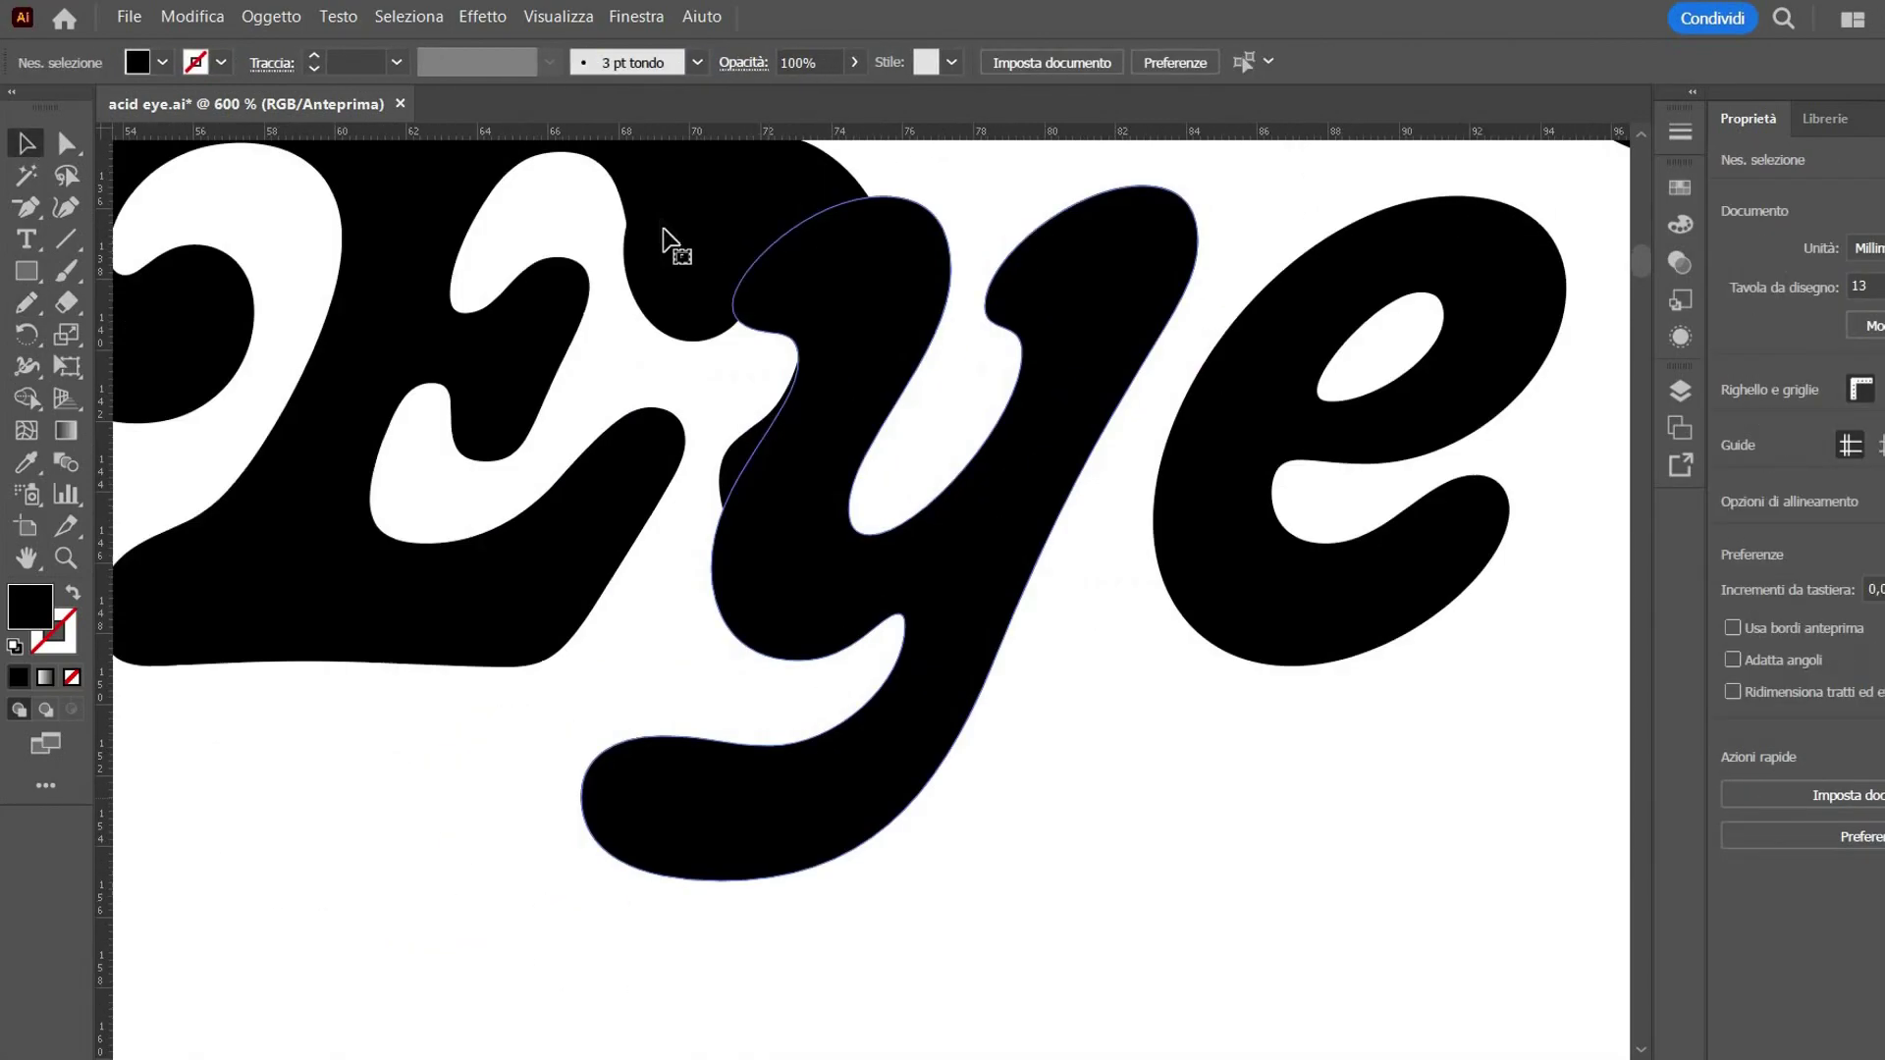
- Colour the swash over the y of Eye orange and merge it with the letter using the Shape Builder tool
click(762, 248)
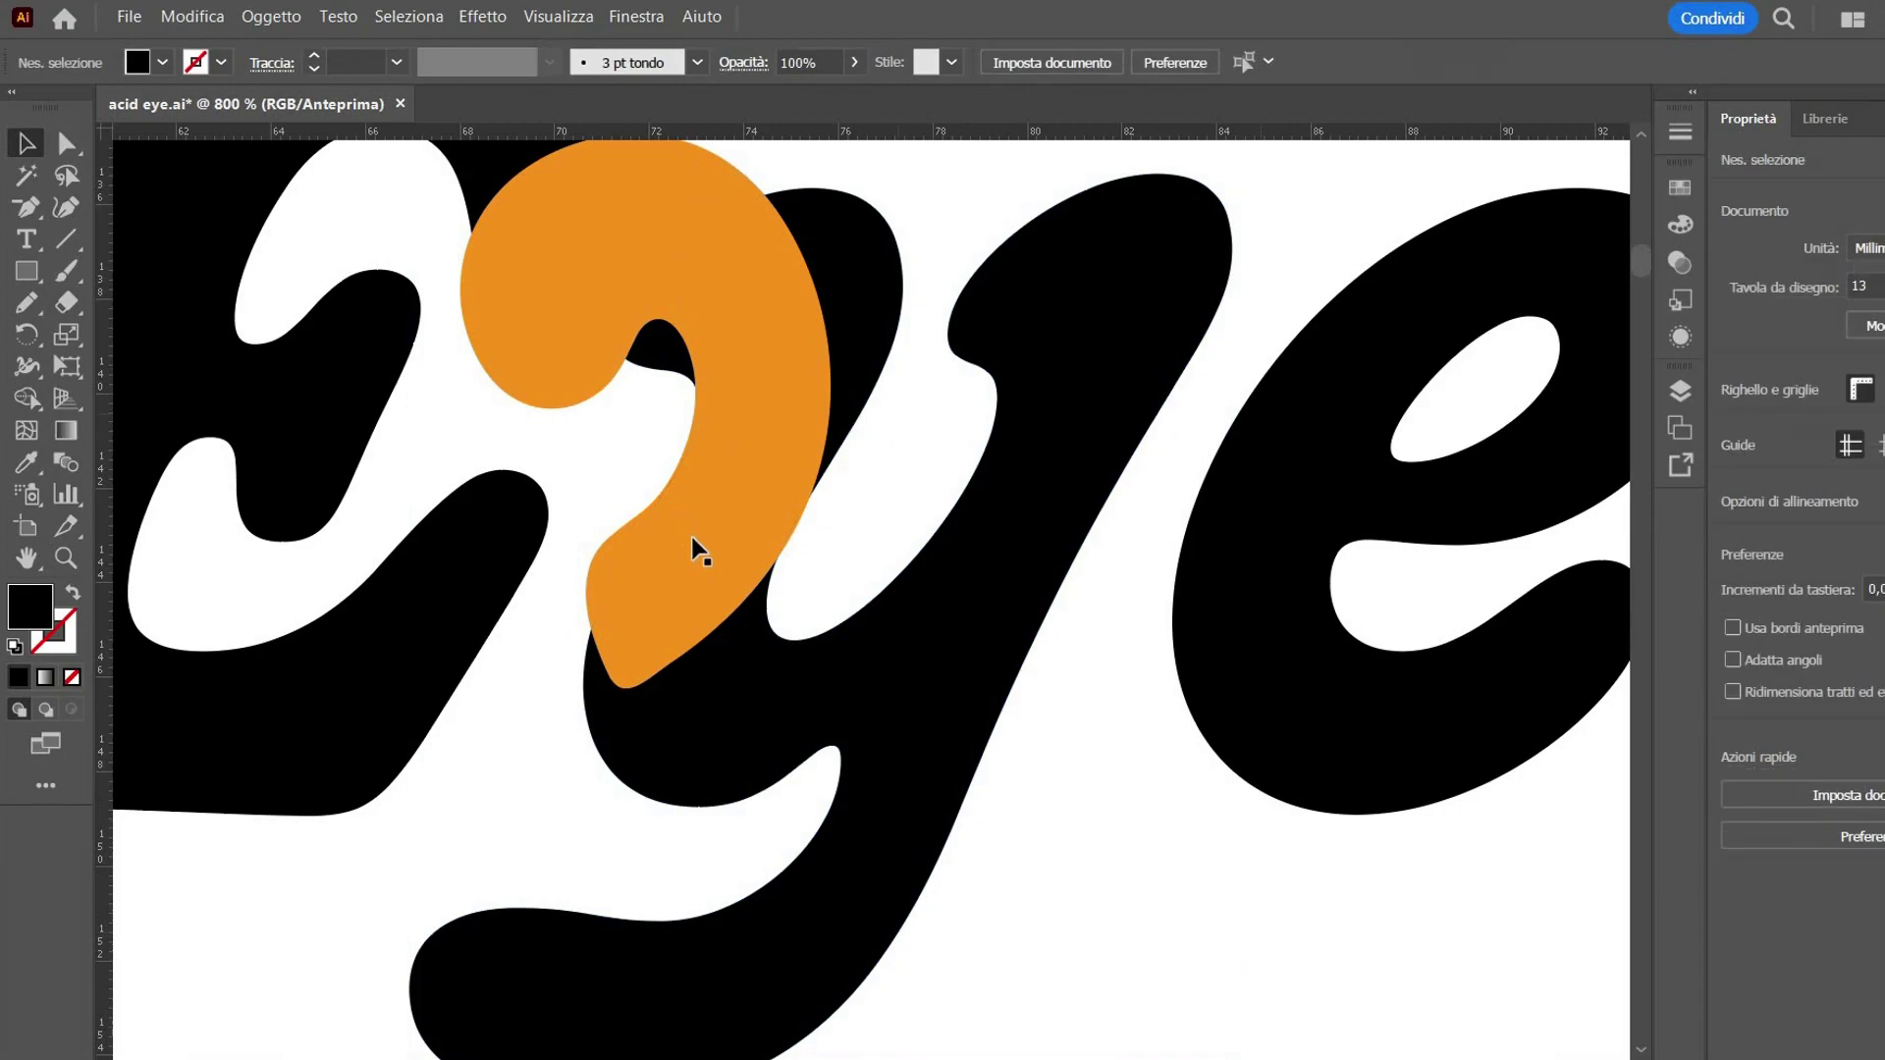
shift+click(932, 455)
key(shift+m)
drag(698, 470, 735, 703)
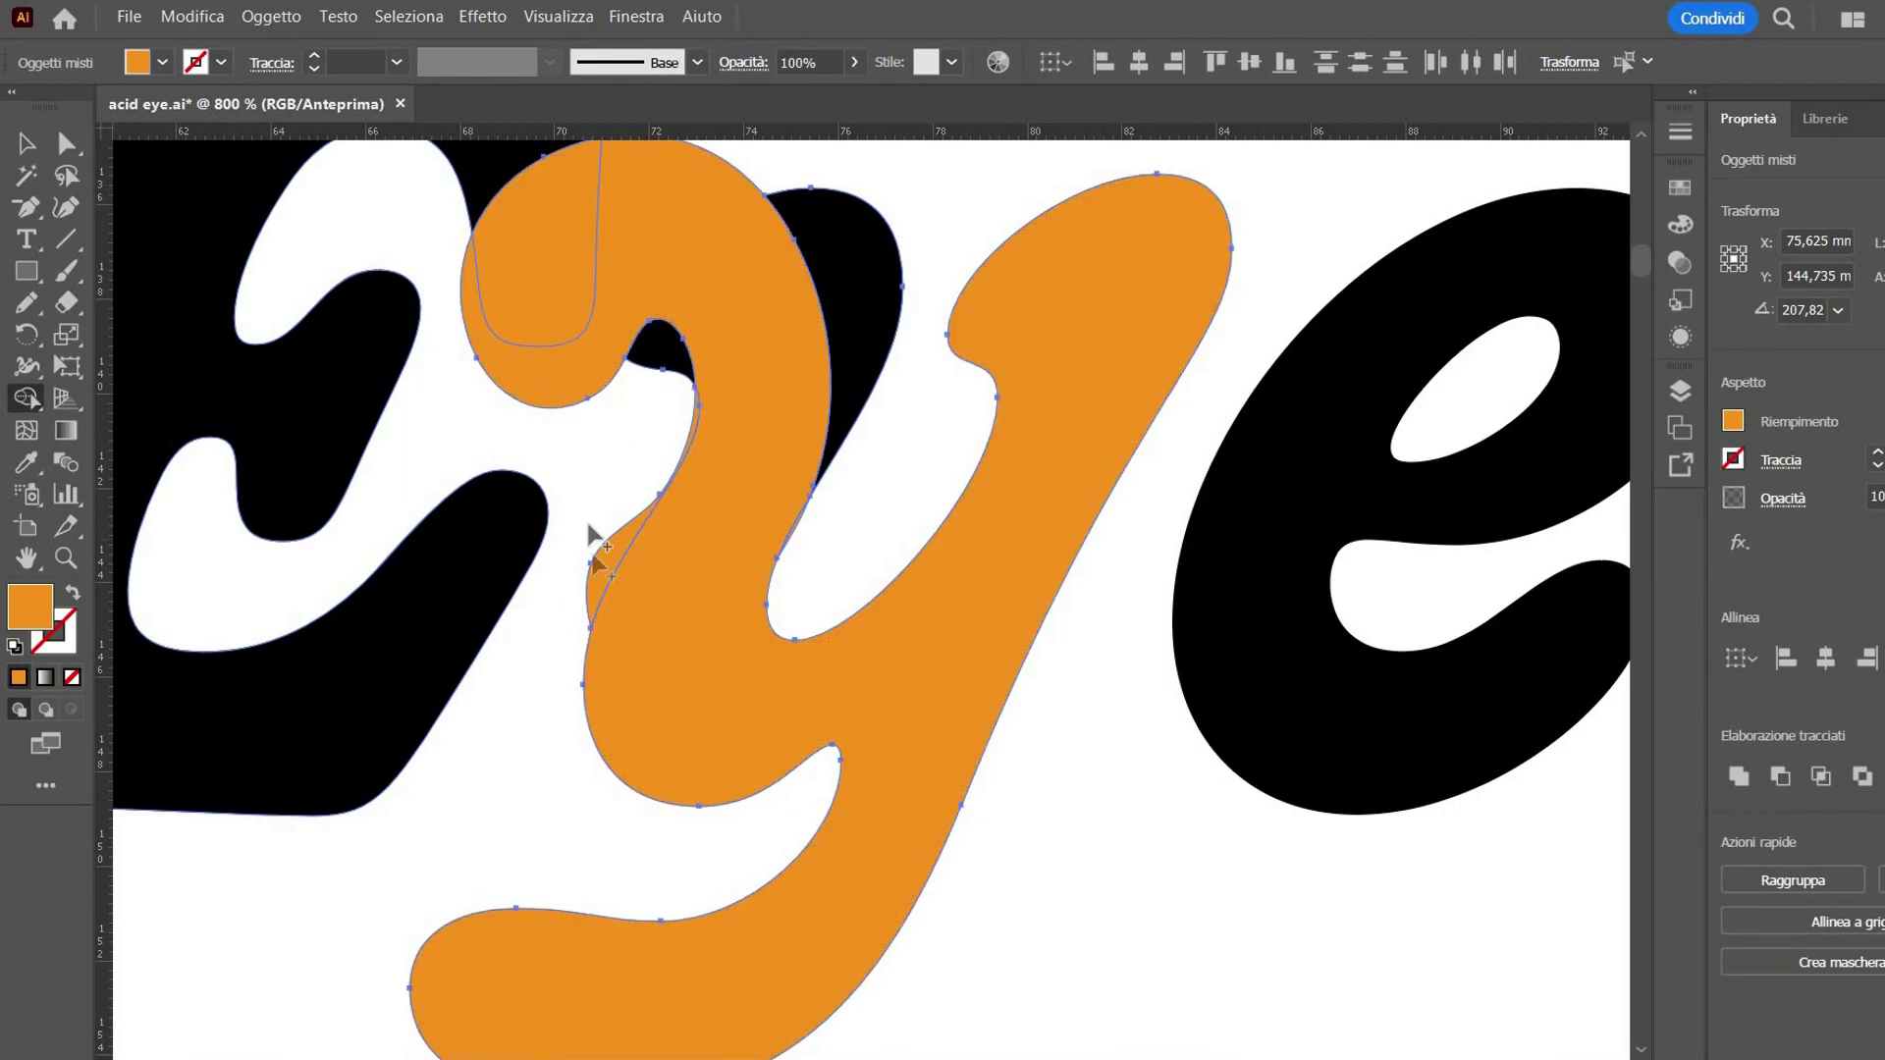
- Delete the leftover orange sliver and black fragments around the merged y, and activate the Pencil tool on the selected shape
key(a)
click(589, 530)
click(611, 550)
key(Delete)
click(855, 285)
shift+click(662, 349)
key(Delete)
click(632, 282)
key(n)
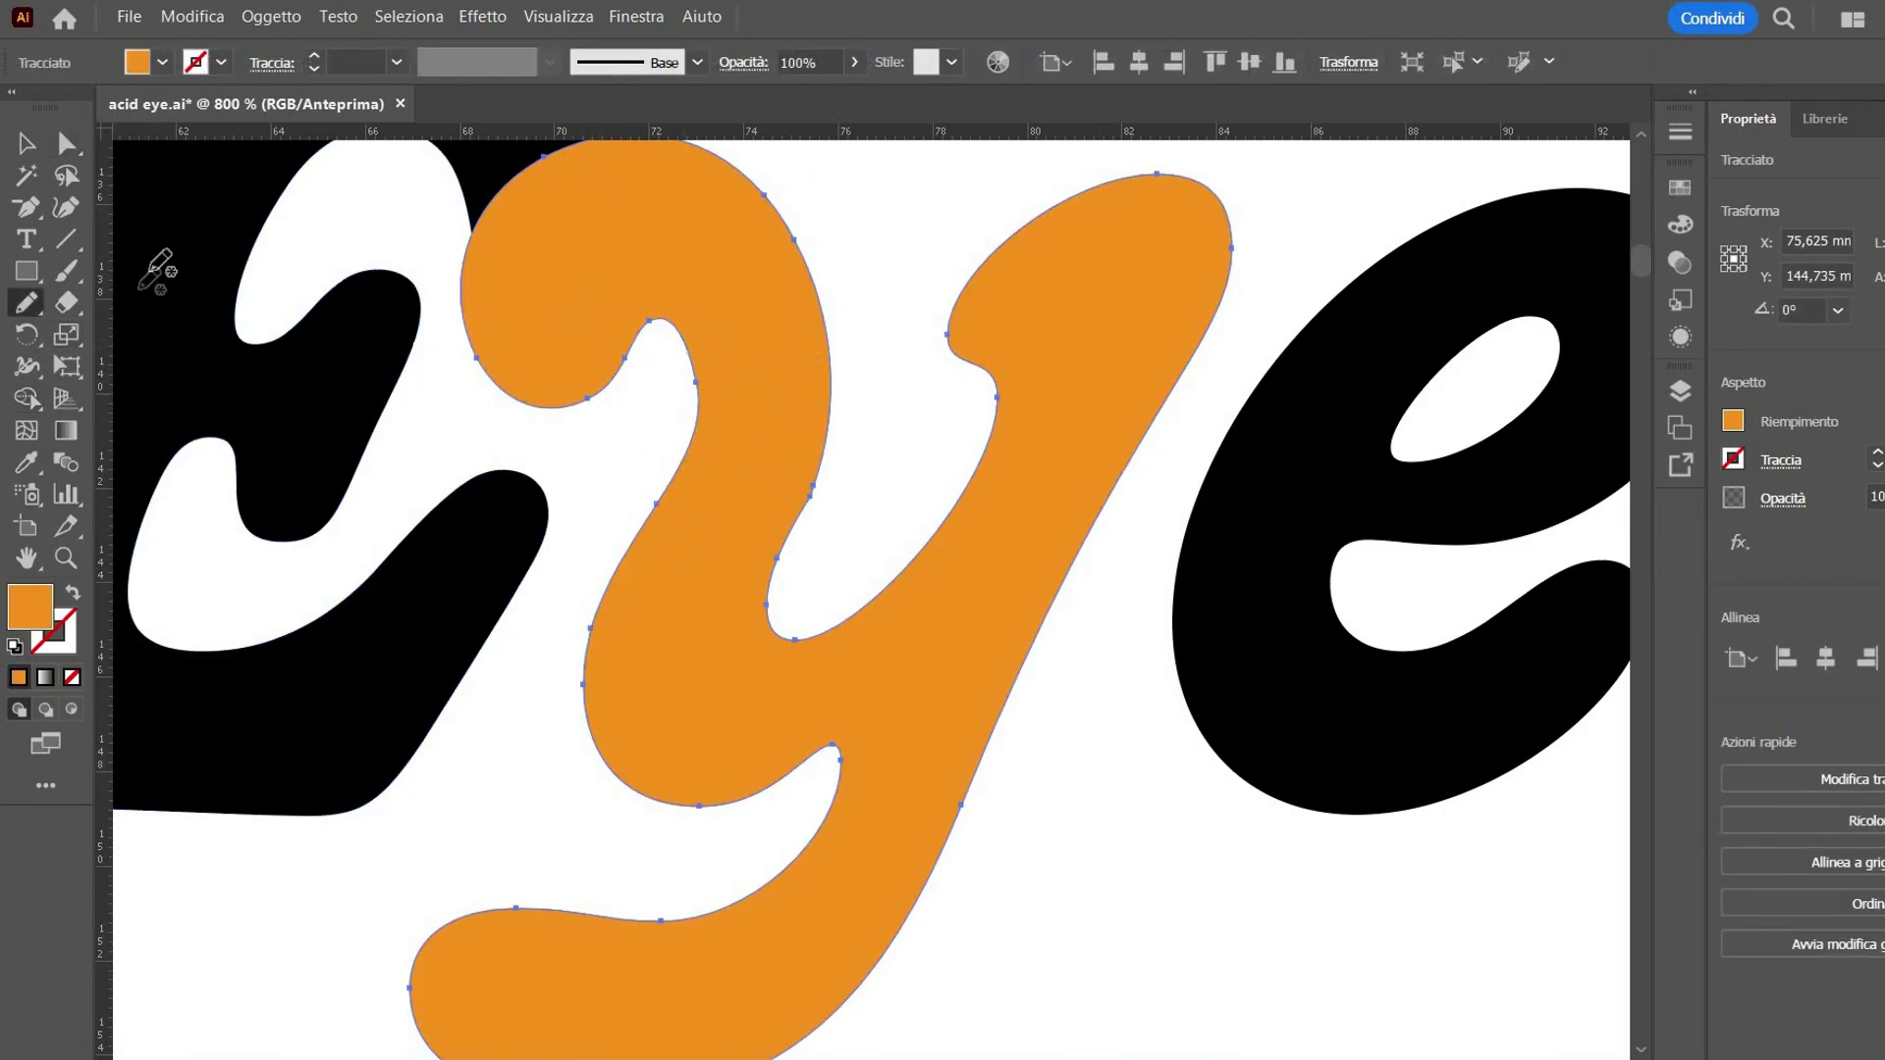
- Smooth the outline of the merged orange y with the Smooth tool
drag(27, 303, 118, 360)
key(ctrl+minus)
key(ctrl+minus)
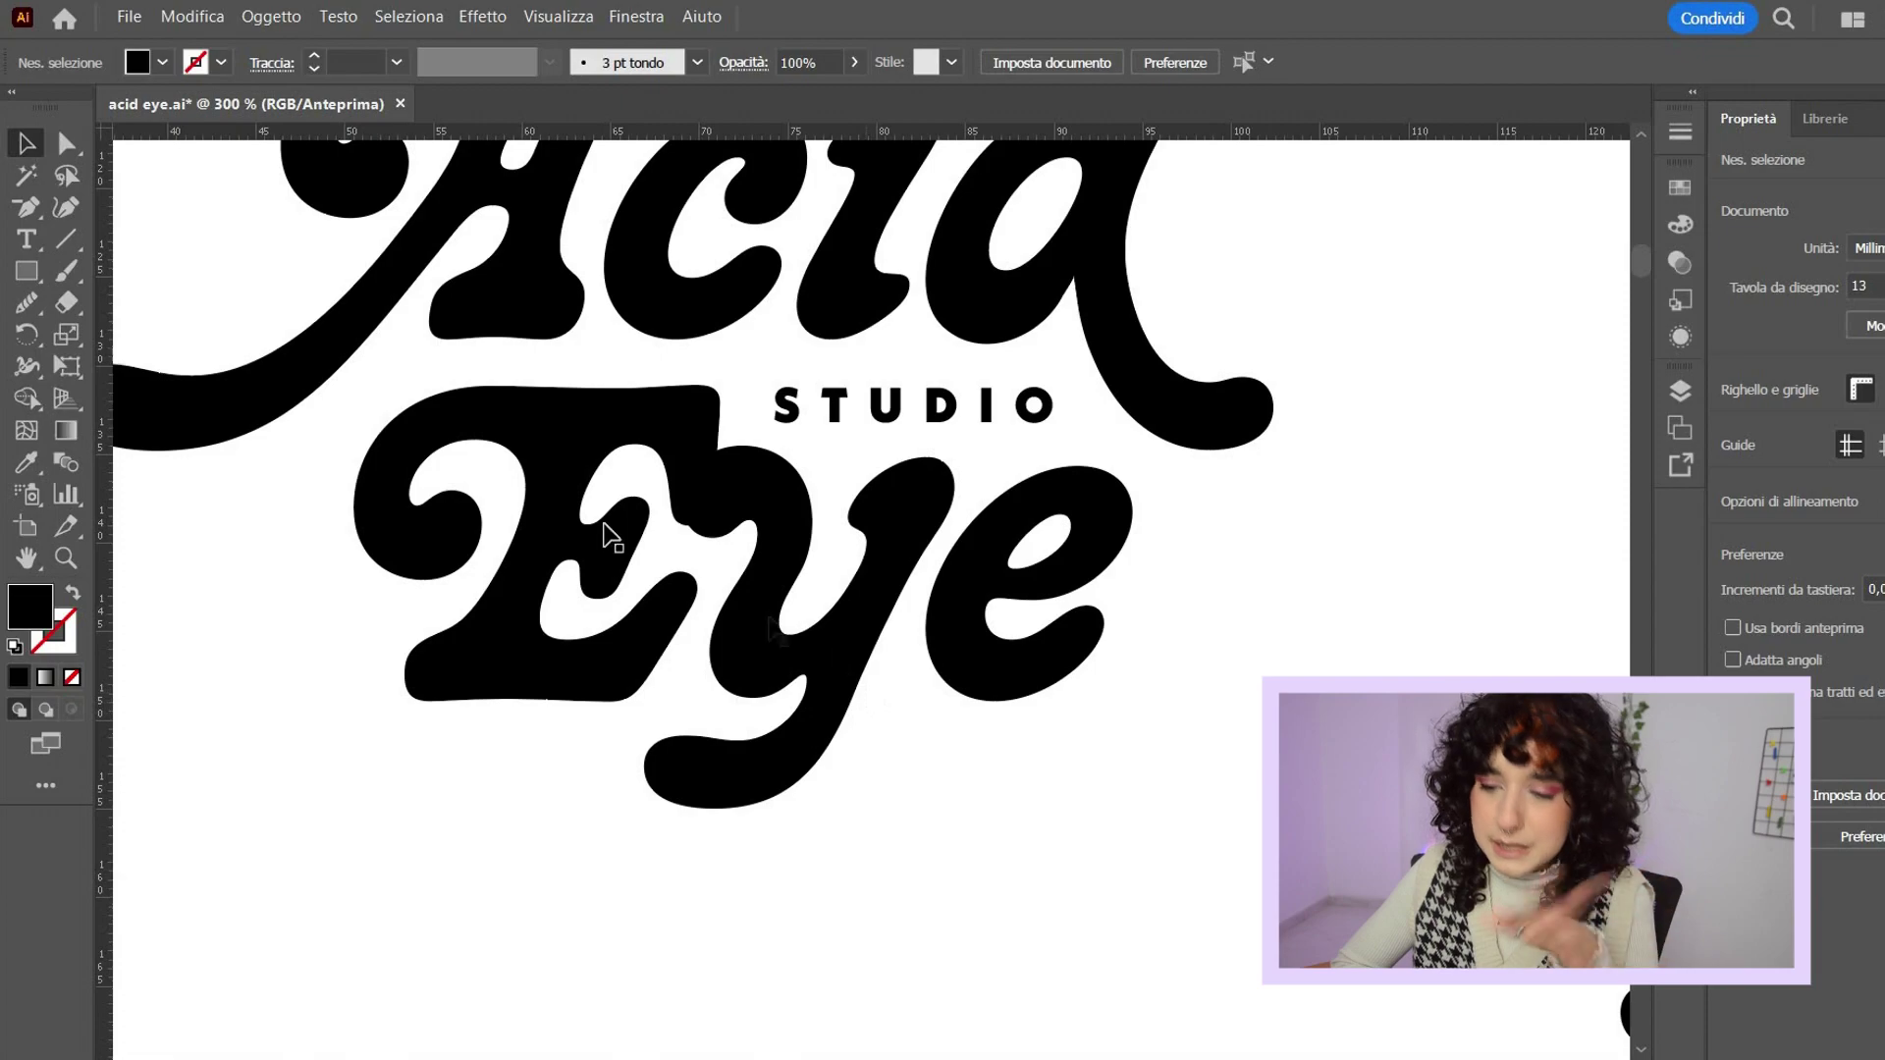
- Offset the path of the y in Eye by 0.5 mm to create a gap against the E
click(745, 682)
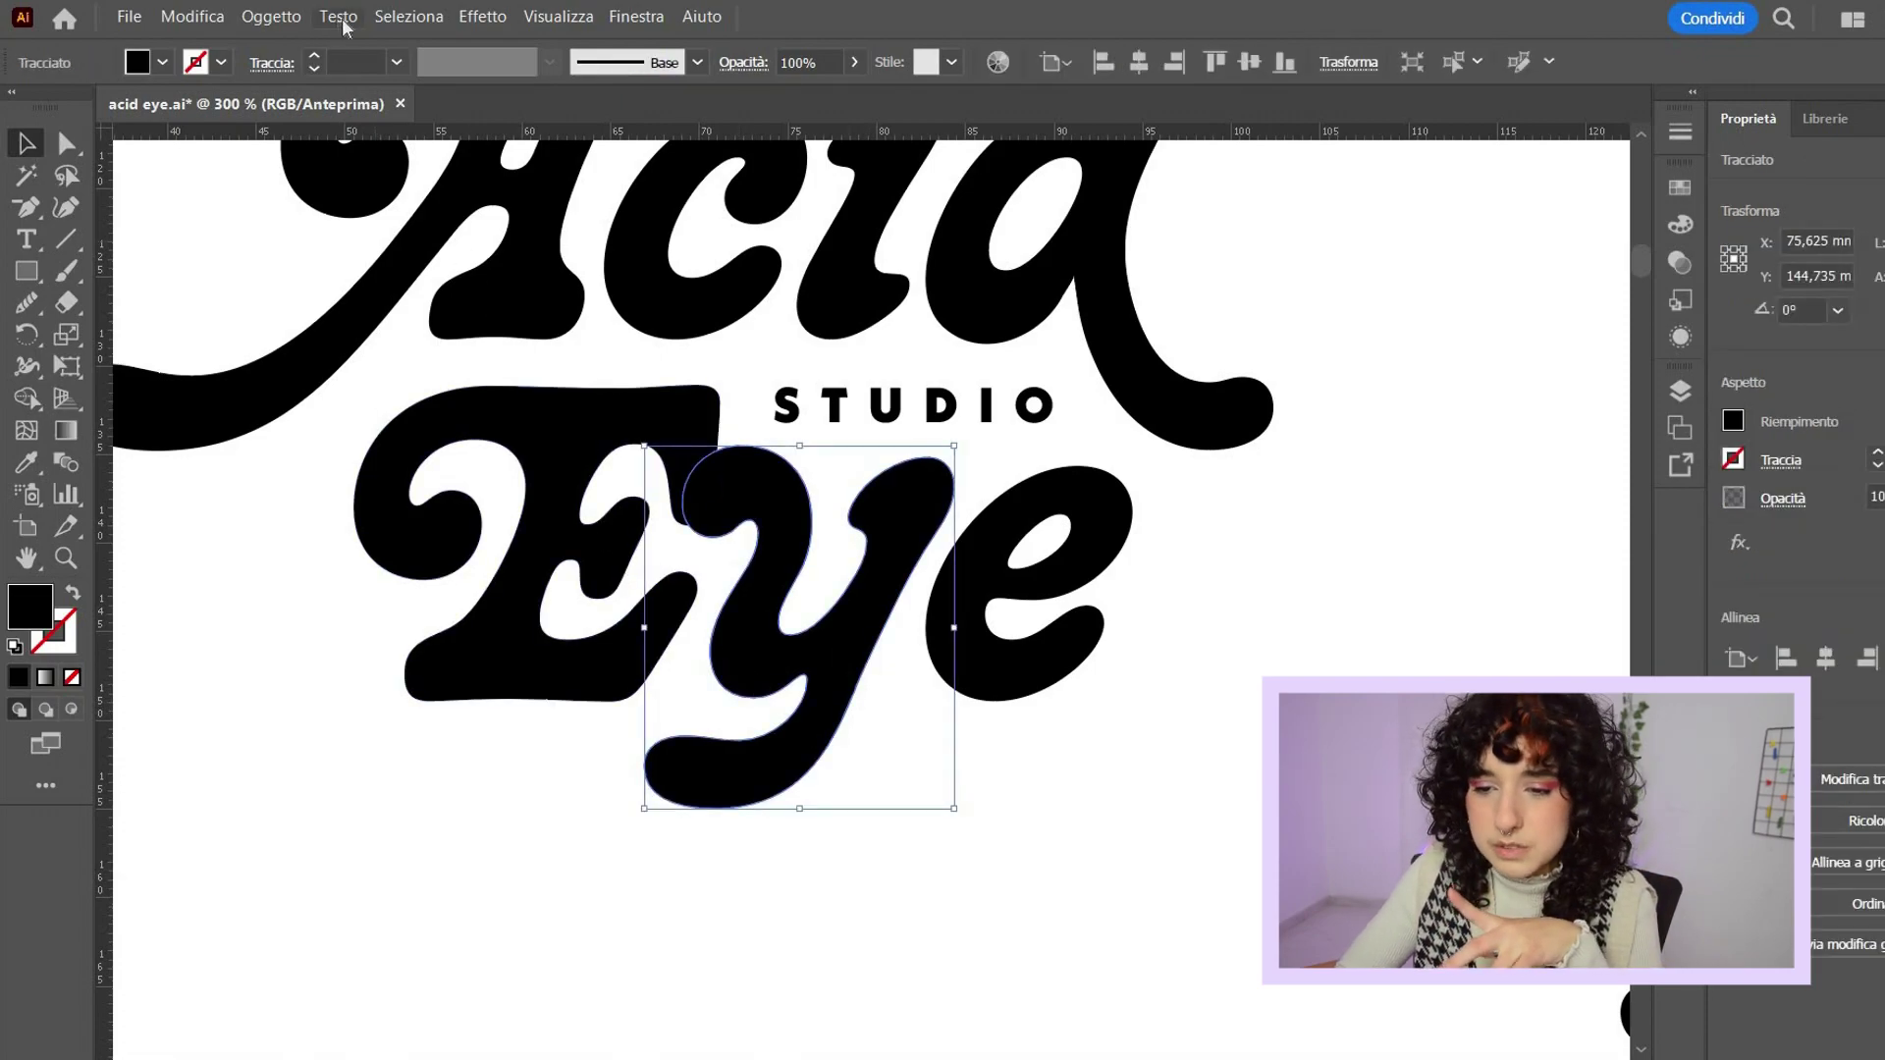
click(271, 17)
mouse_move(703, 639)
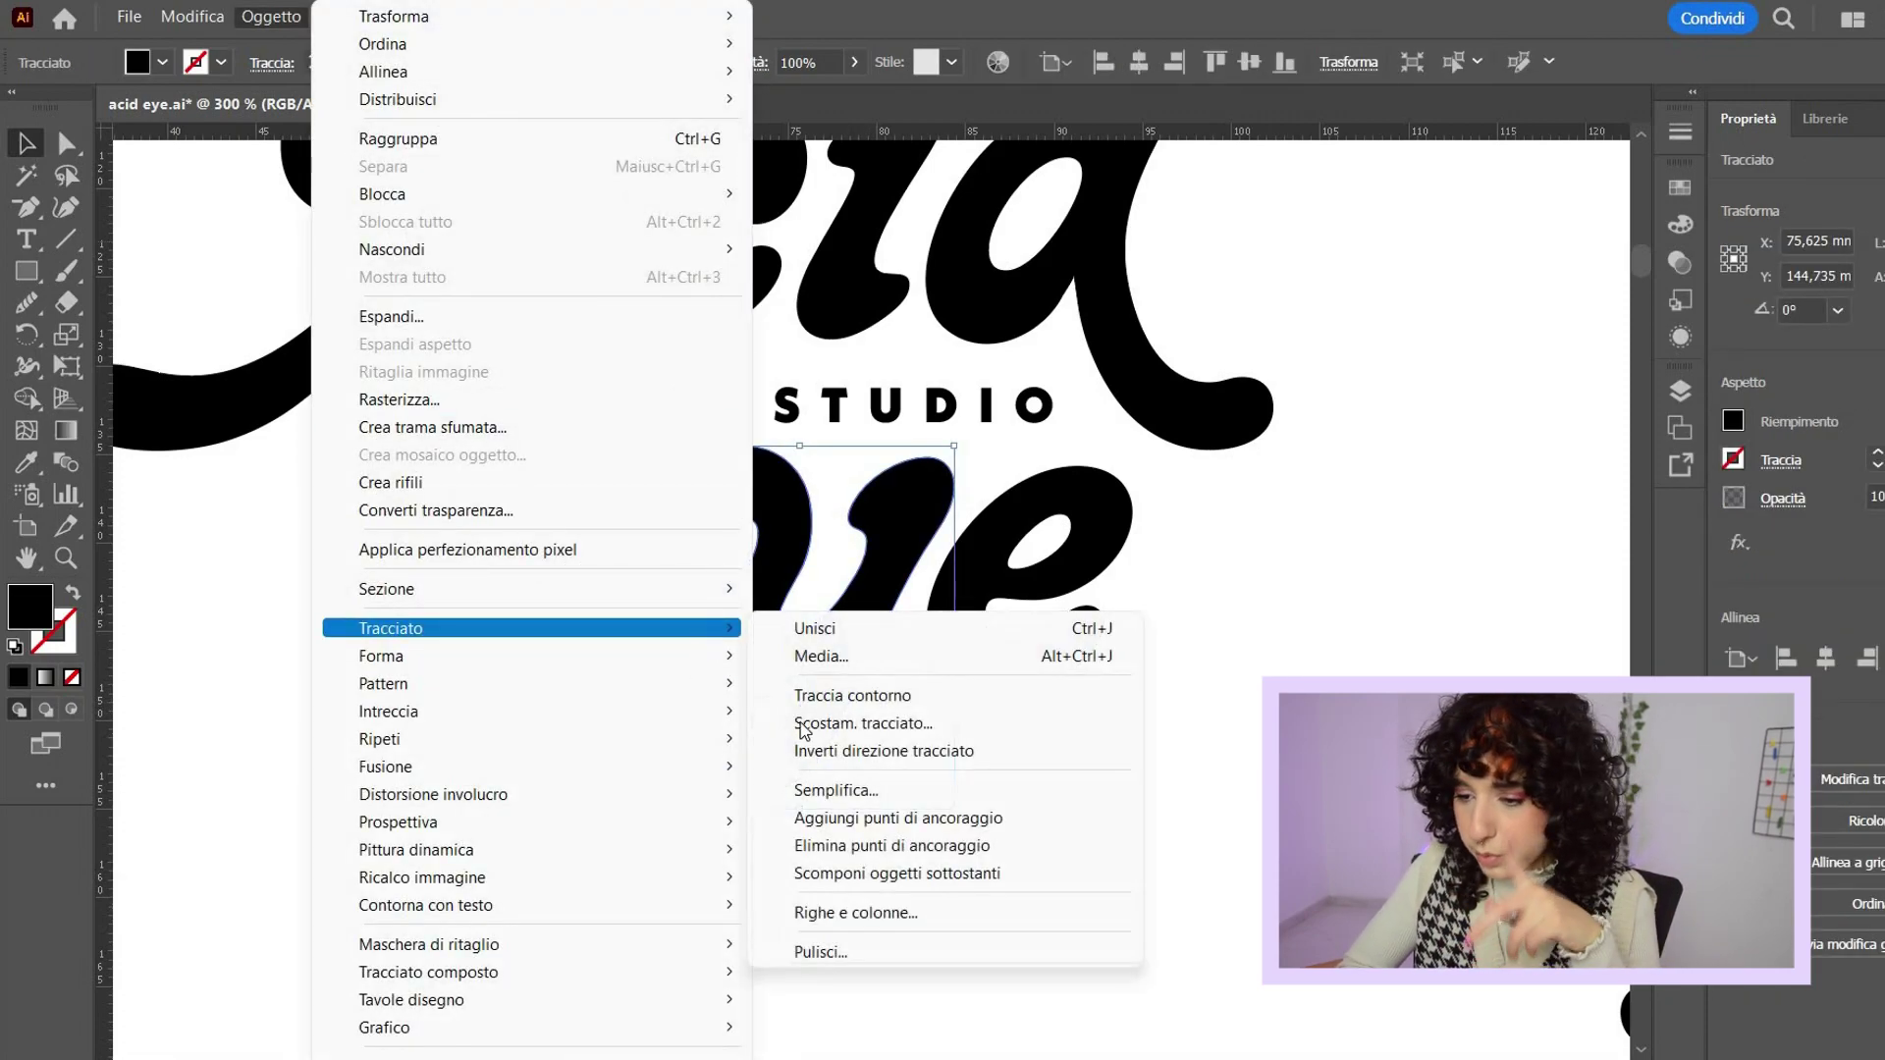
click(802, 730)
text(0,5)
key(Tab)
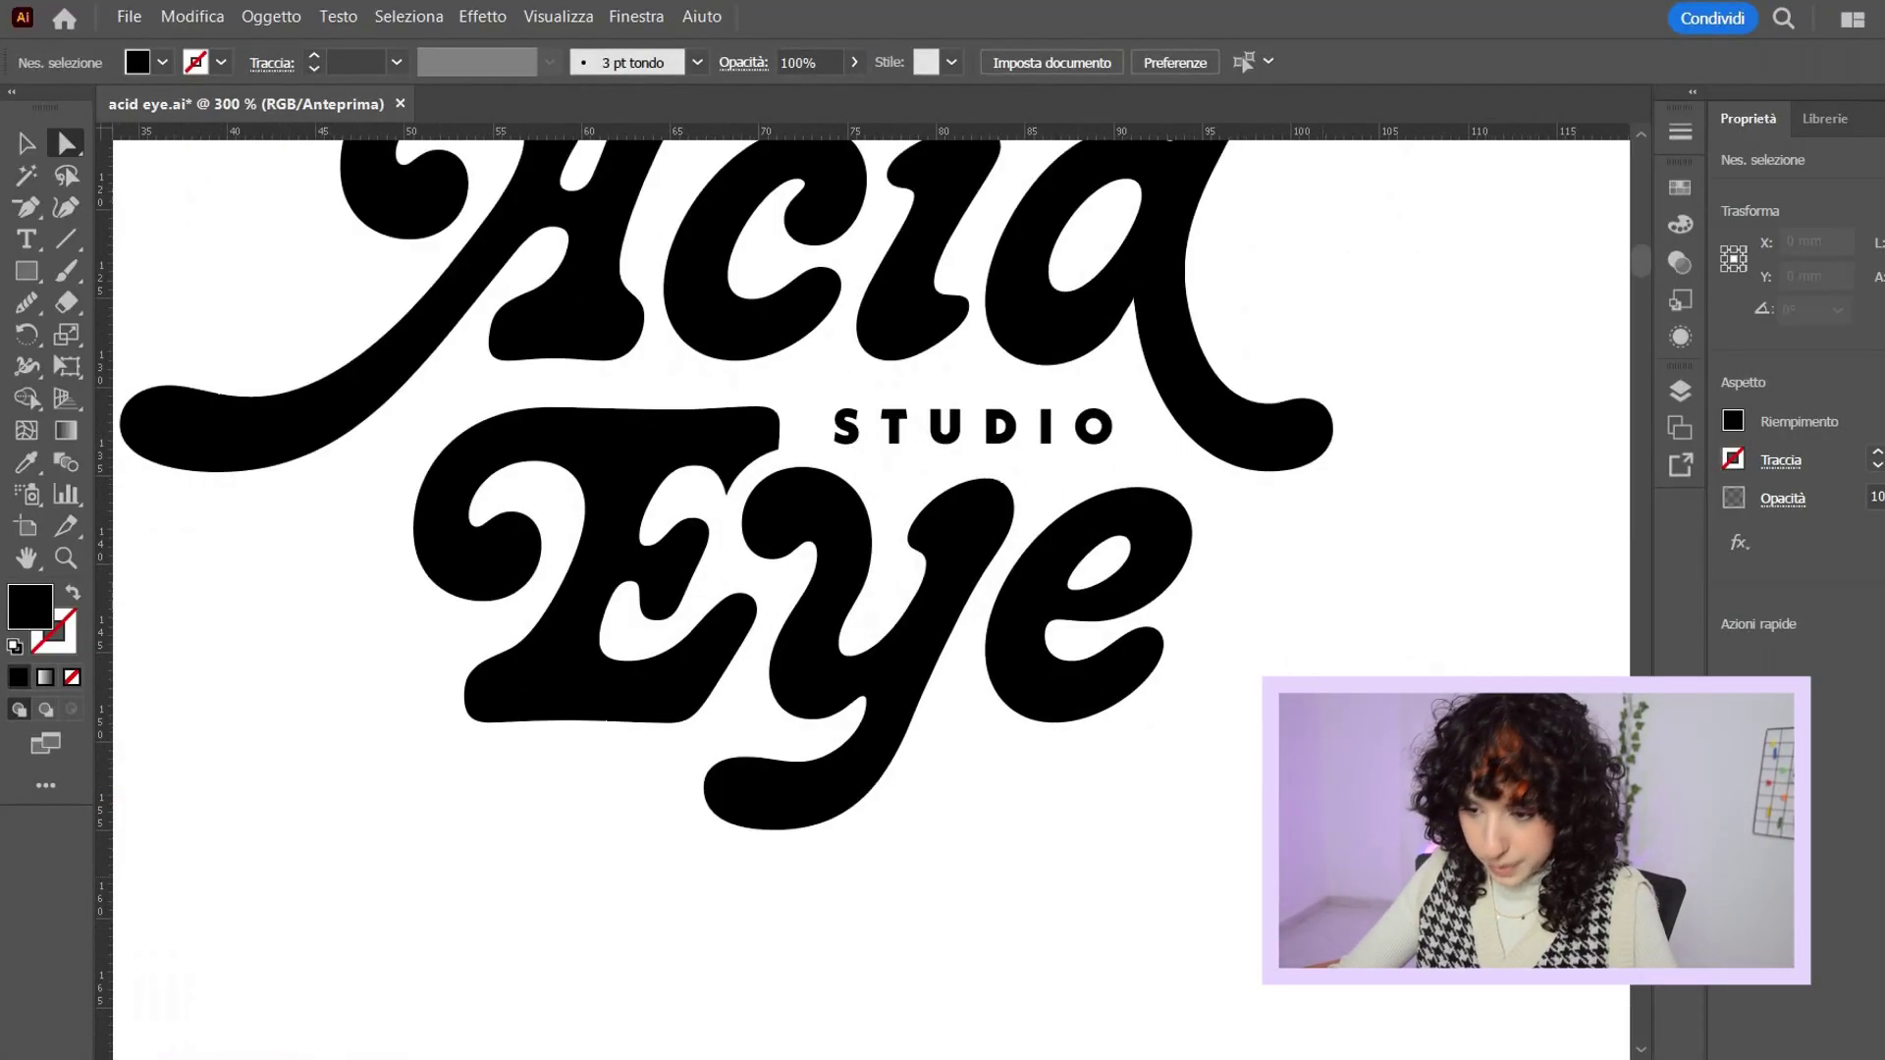
- Remove surplus anchor points from the lower edge of the A's foot and deselect the lettering
click(22, 145)
drag(1092, 856, 1072, 948)
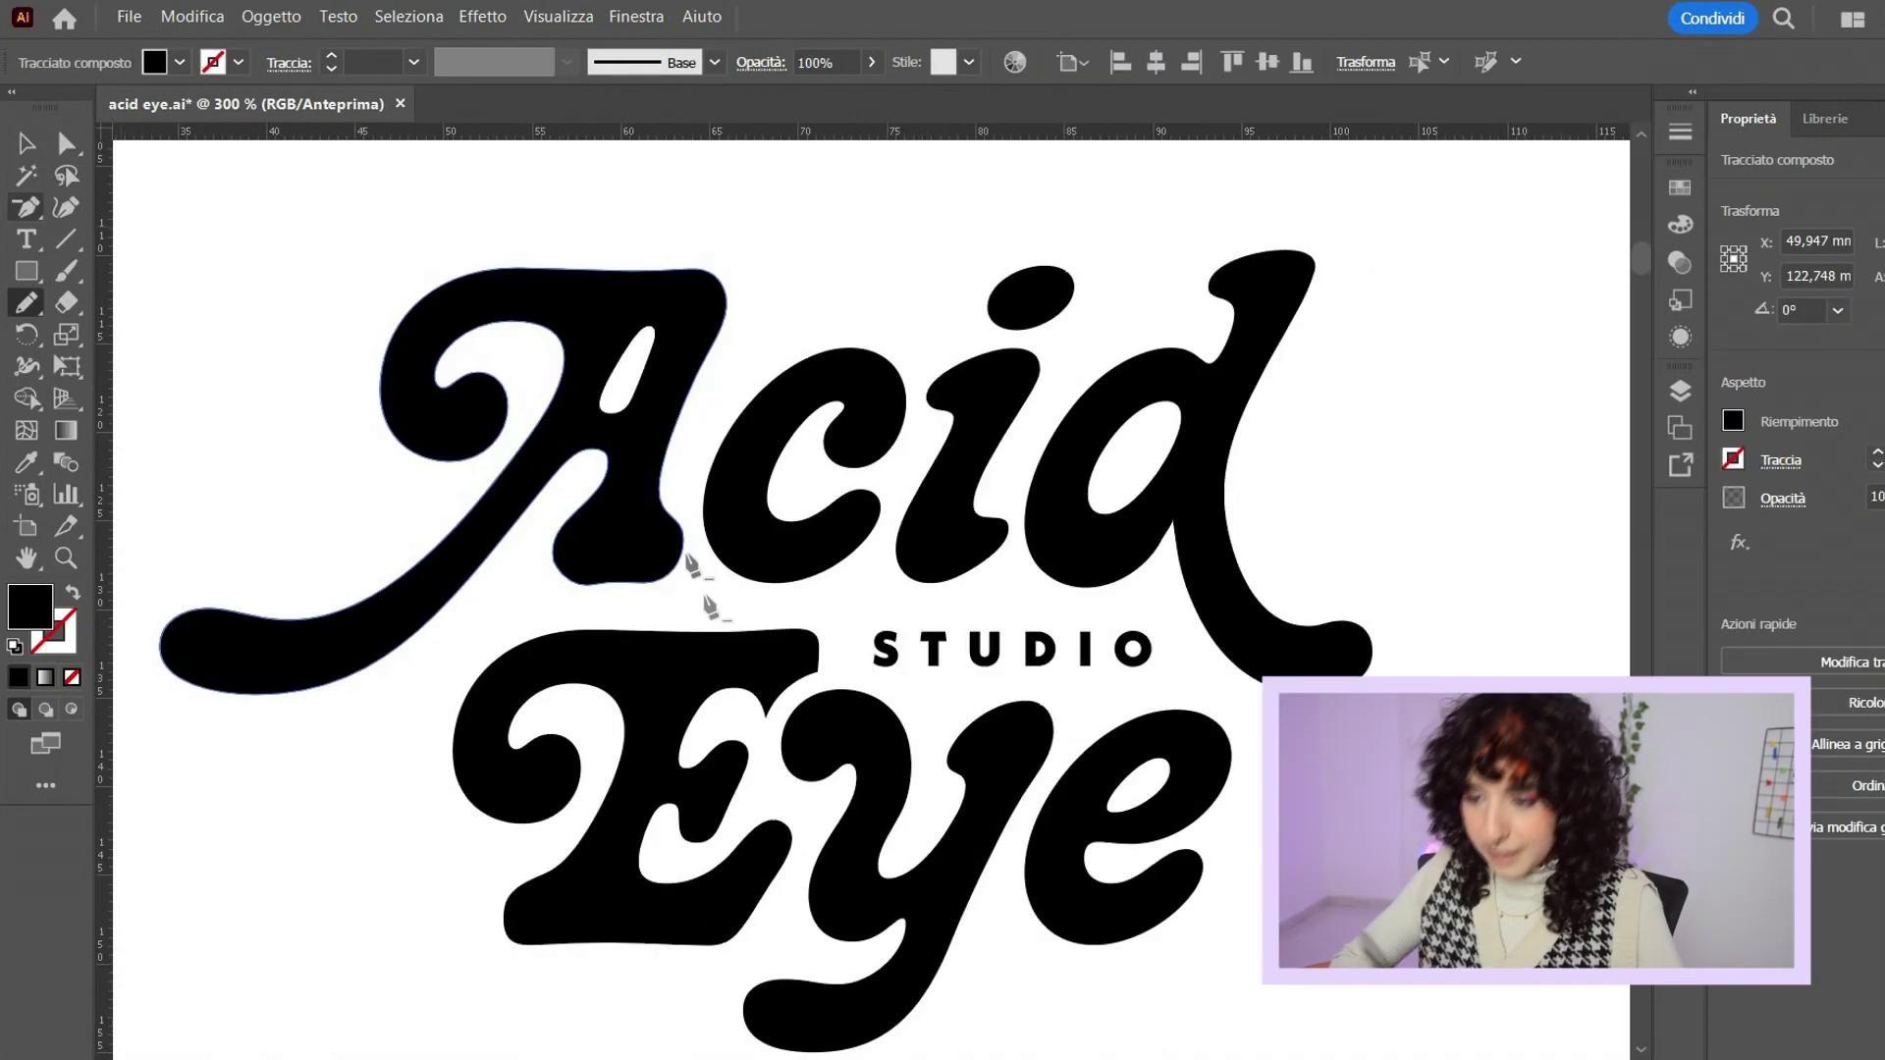
key(v)
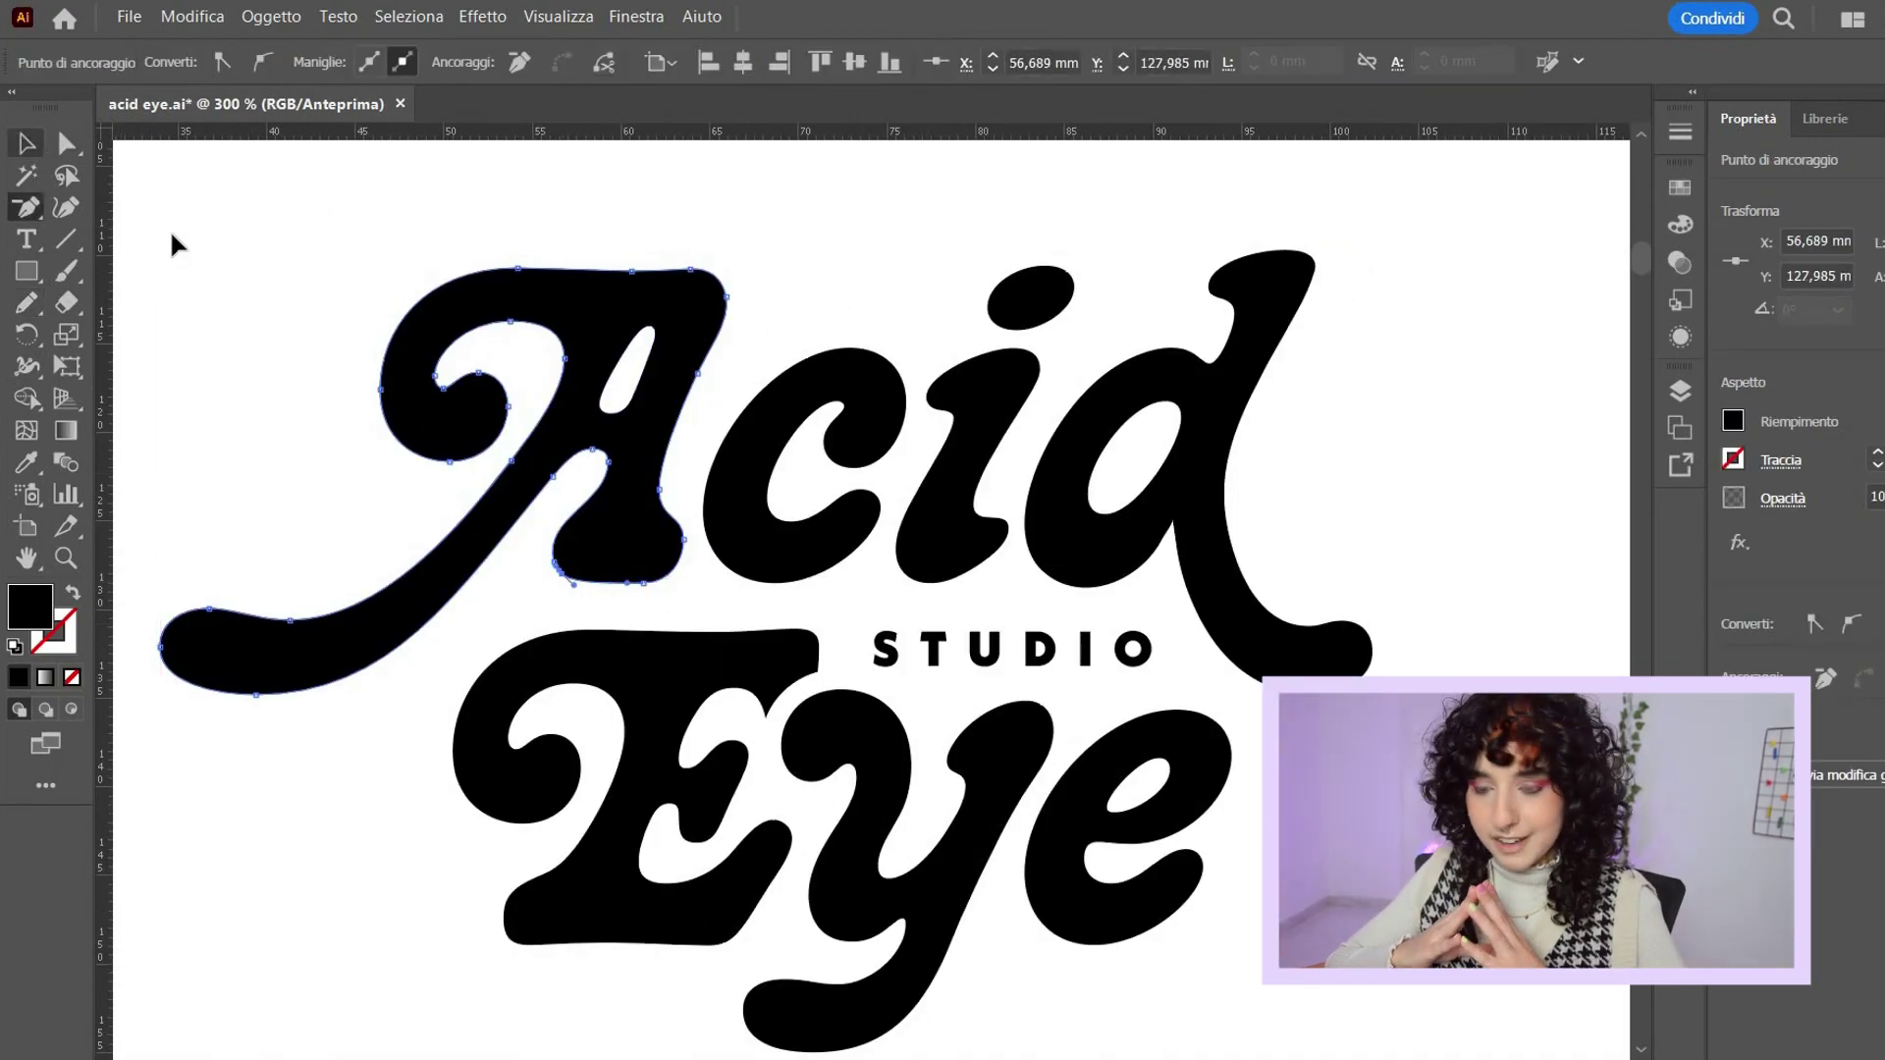
click(171, 236)
key(ctrl+minus)
key(ctrl+minus)
key(ctrl+minus)
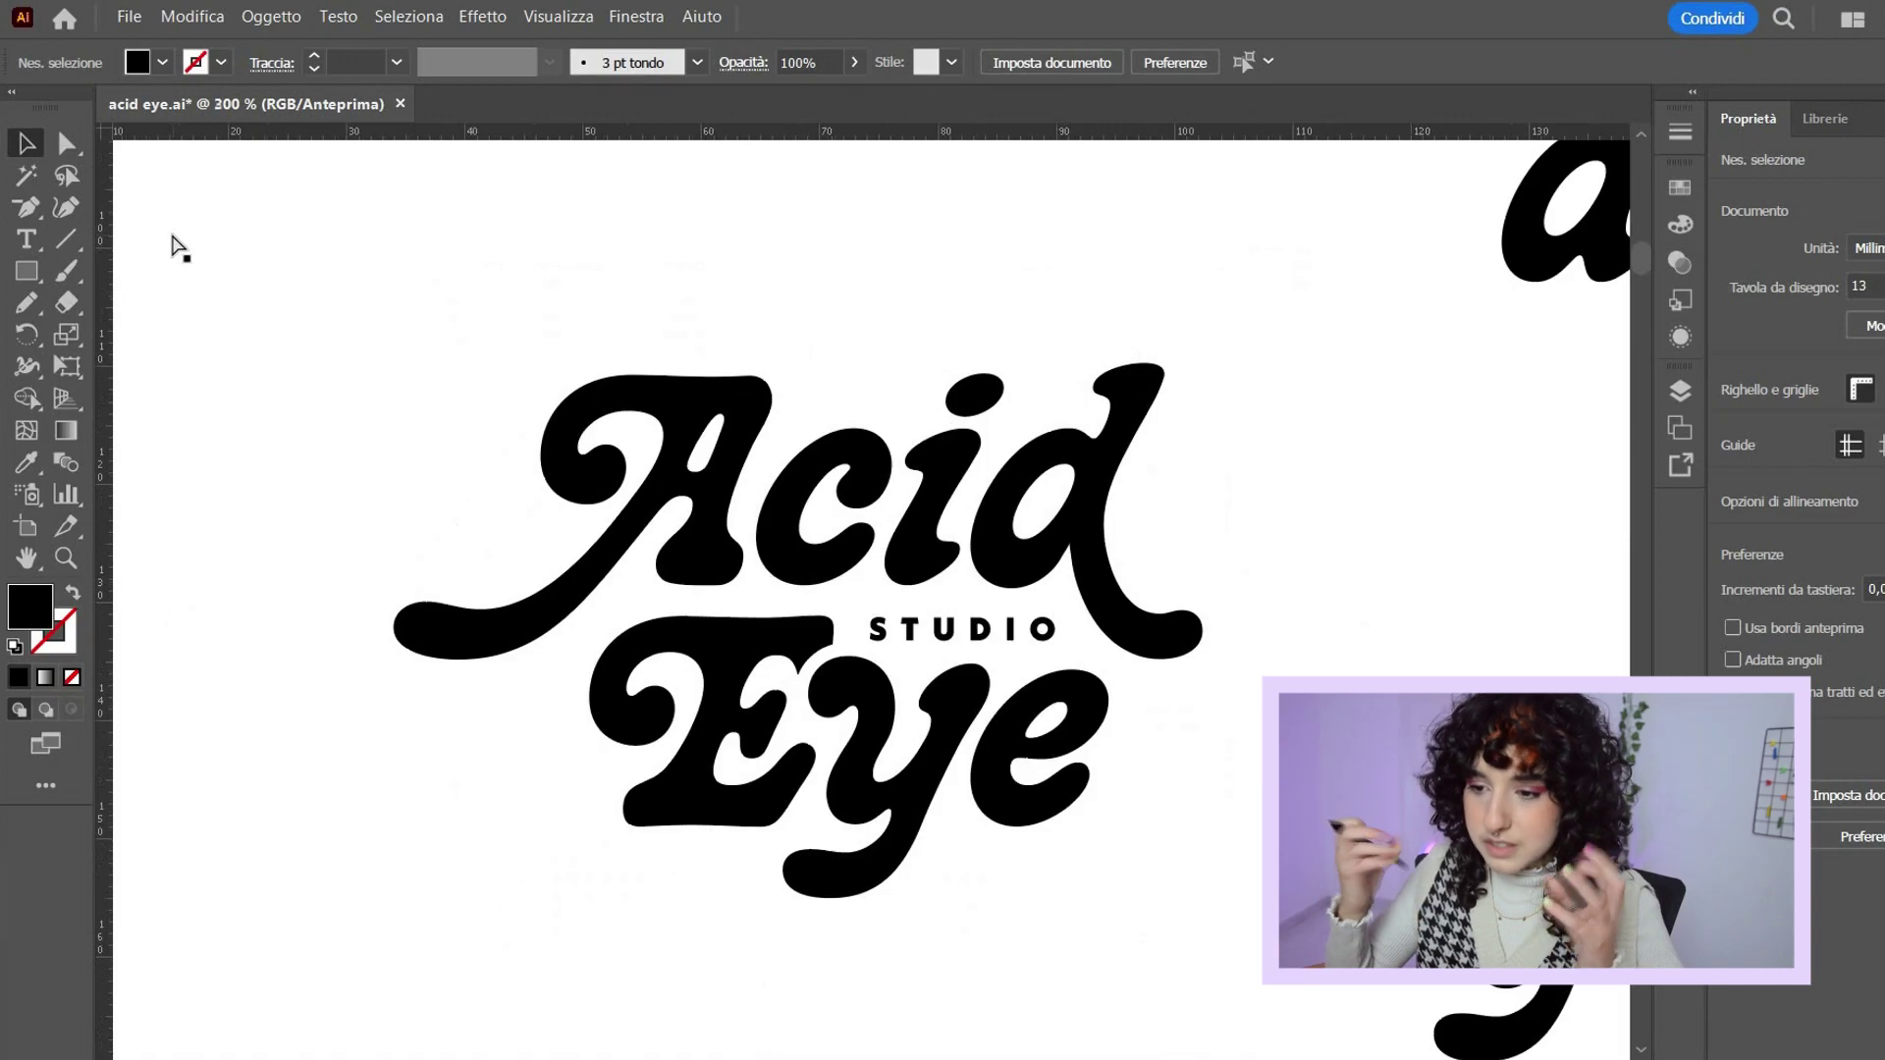
key(ctrl+plus)
key(ctrl+plus)
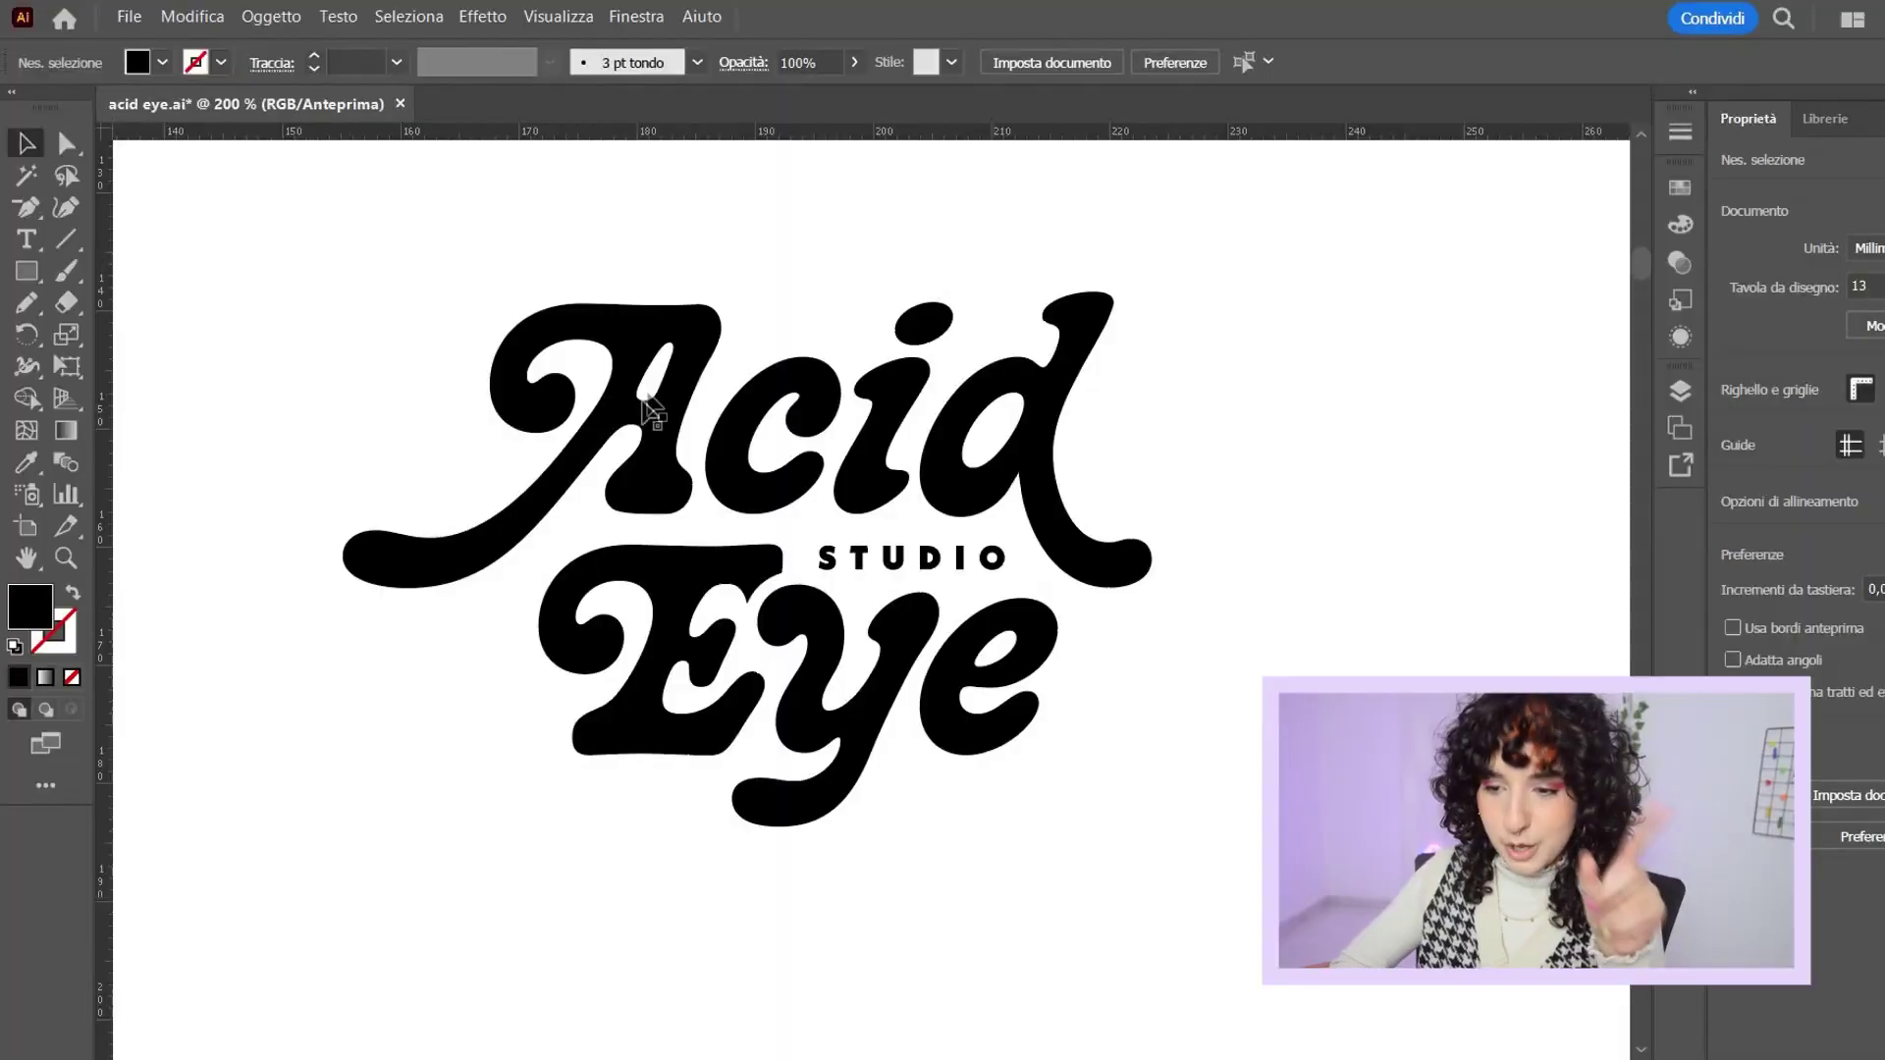
- Try a horizontal Wave warp with a 0.5% bend on the grouped stacked logo
click(653, 407)
click(482, 17)
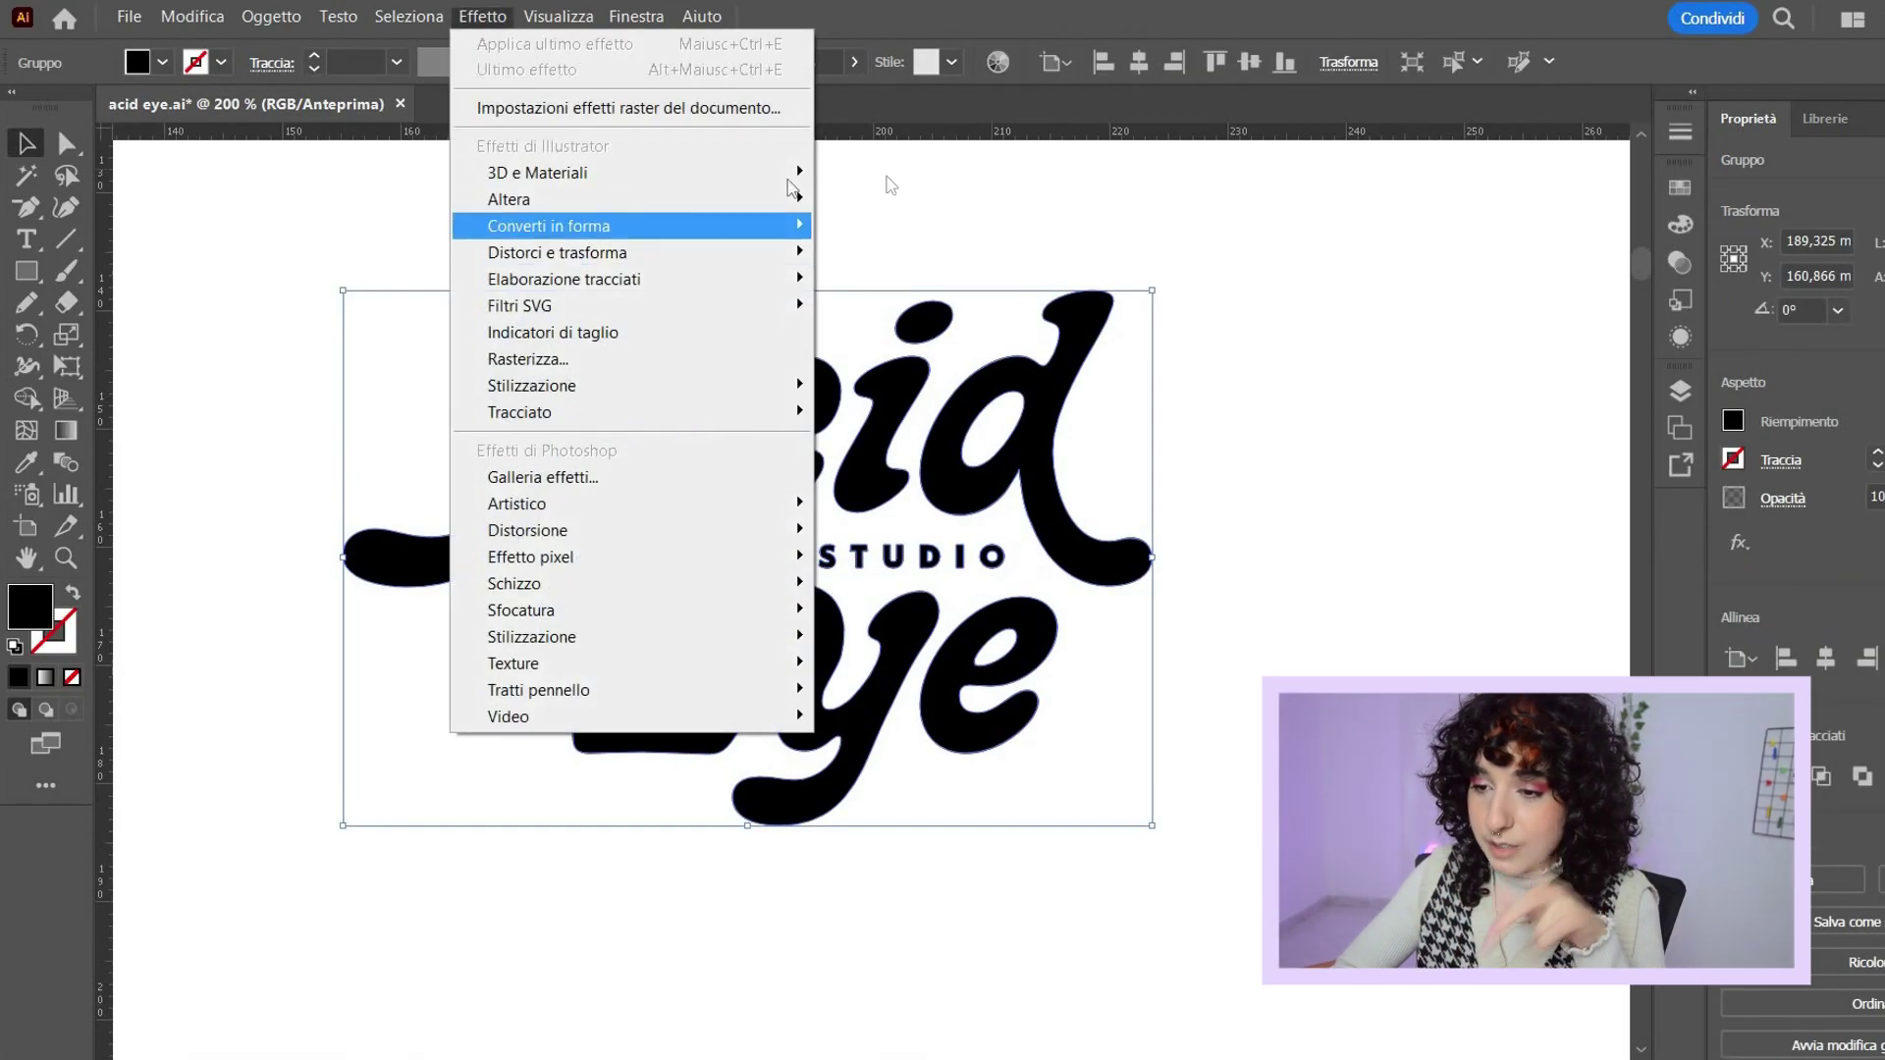
mouse_move(628, 173)
click(880, 422)
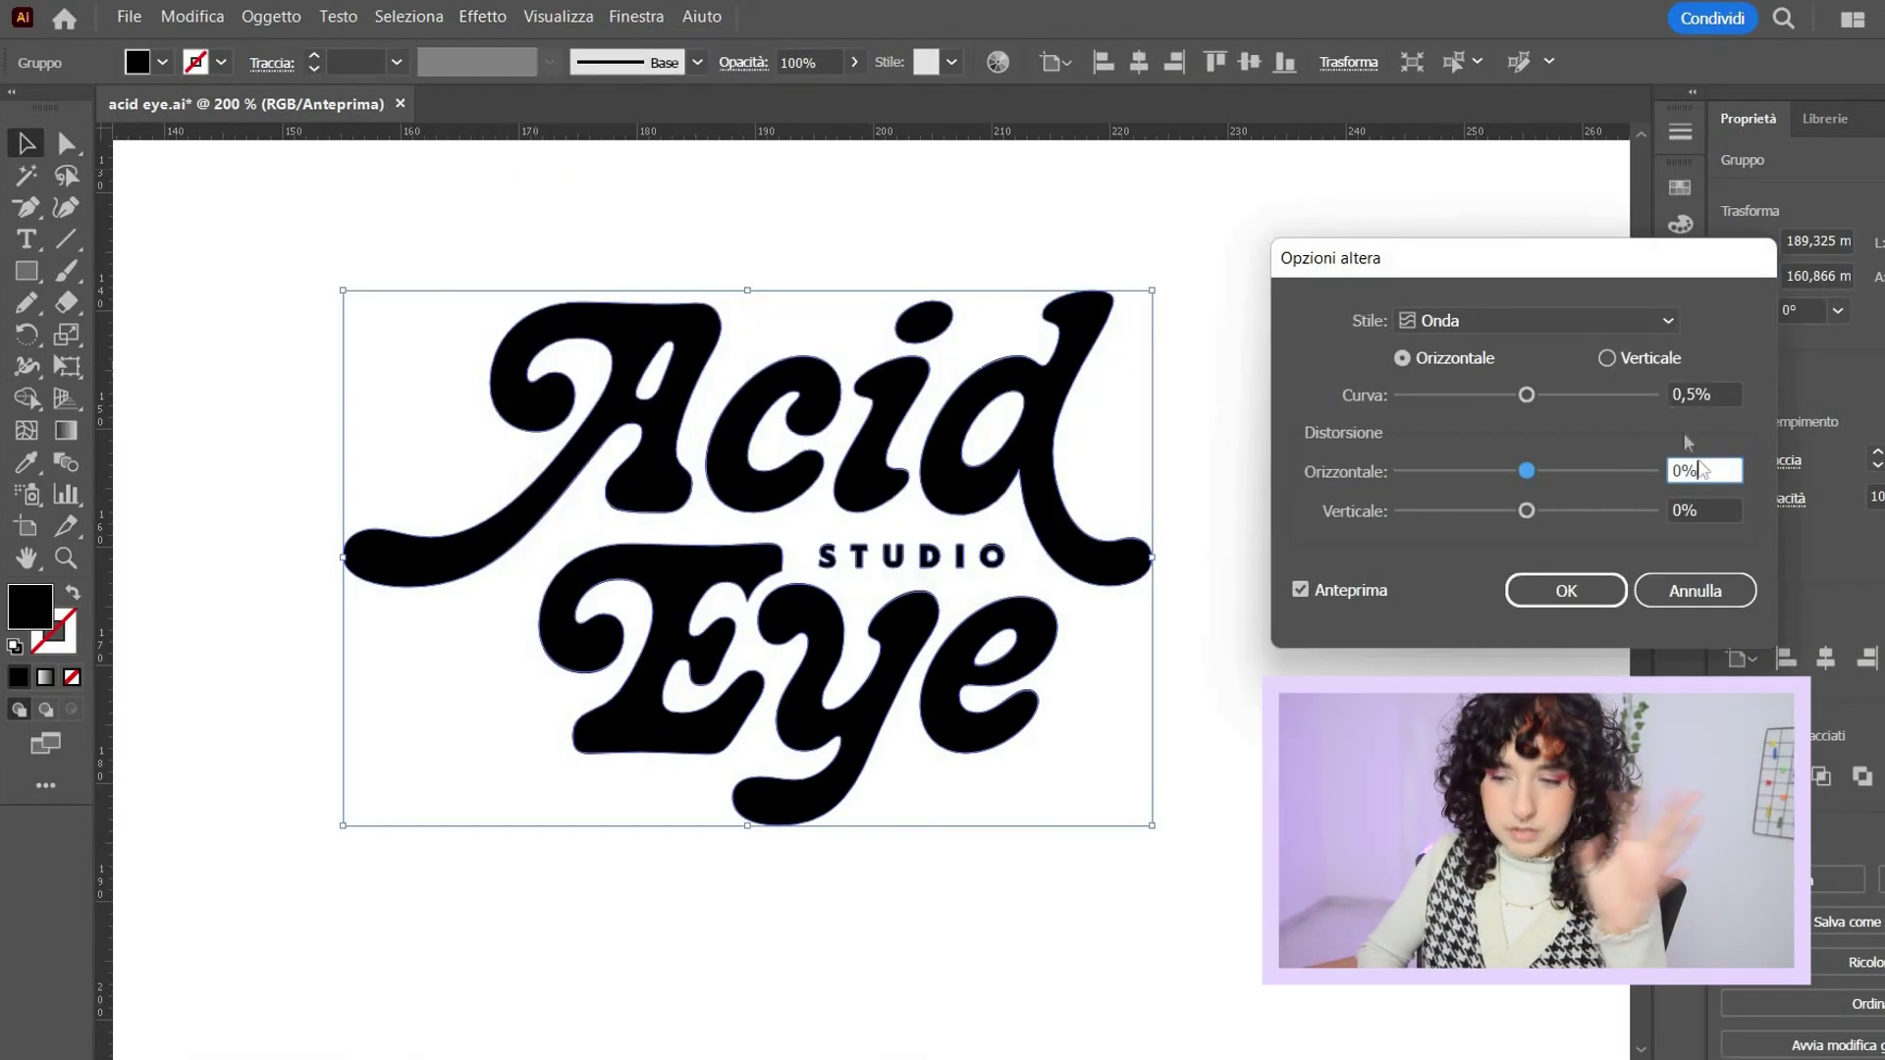
click(1735, 511)
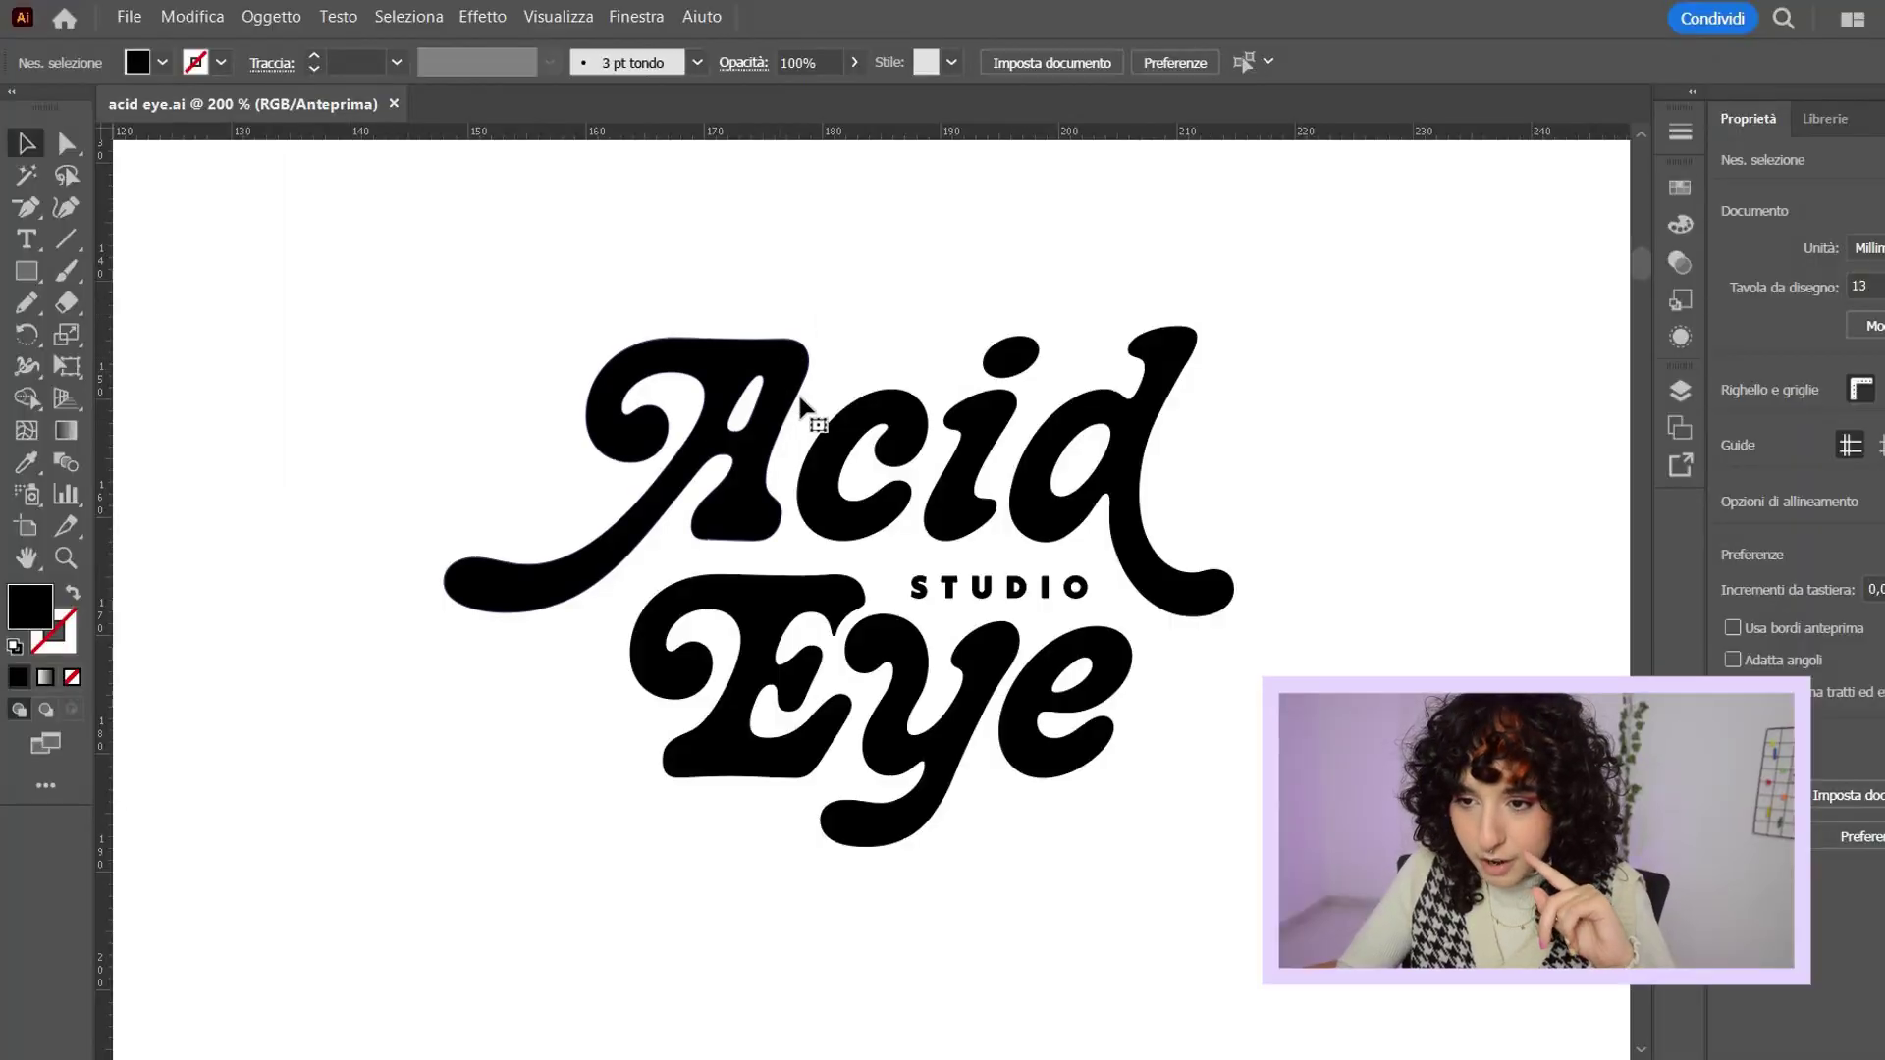
- Roughen the stacked logo group with an absolute size of 0.5 mm, detail 8/in and smooth points
click(799, 398)
click(482, 15)
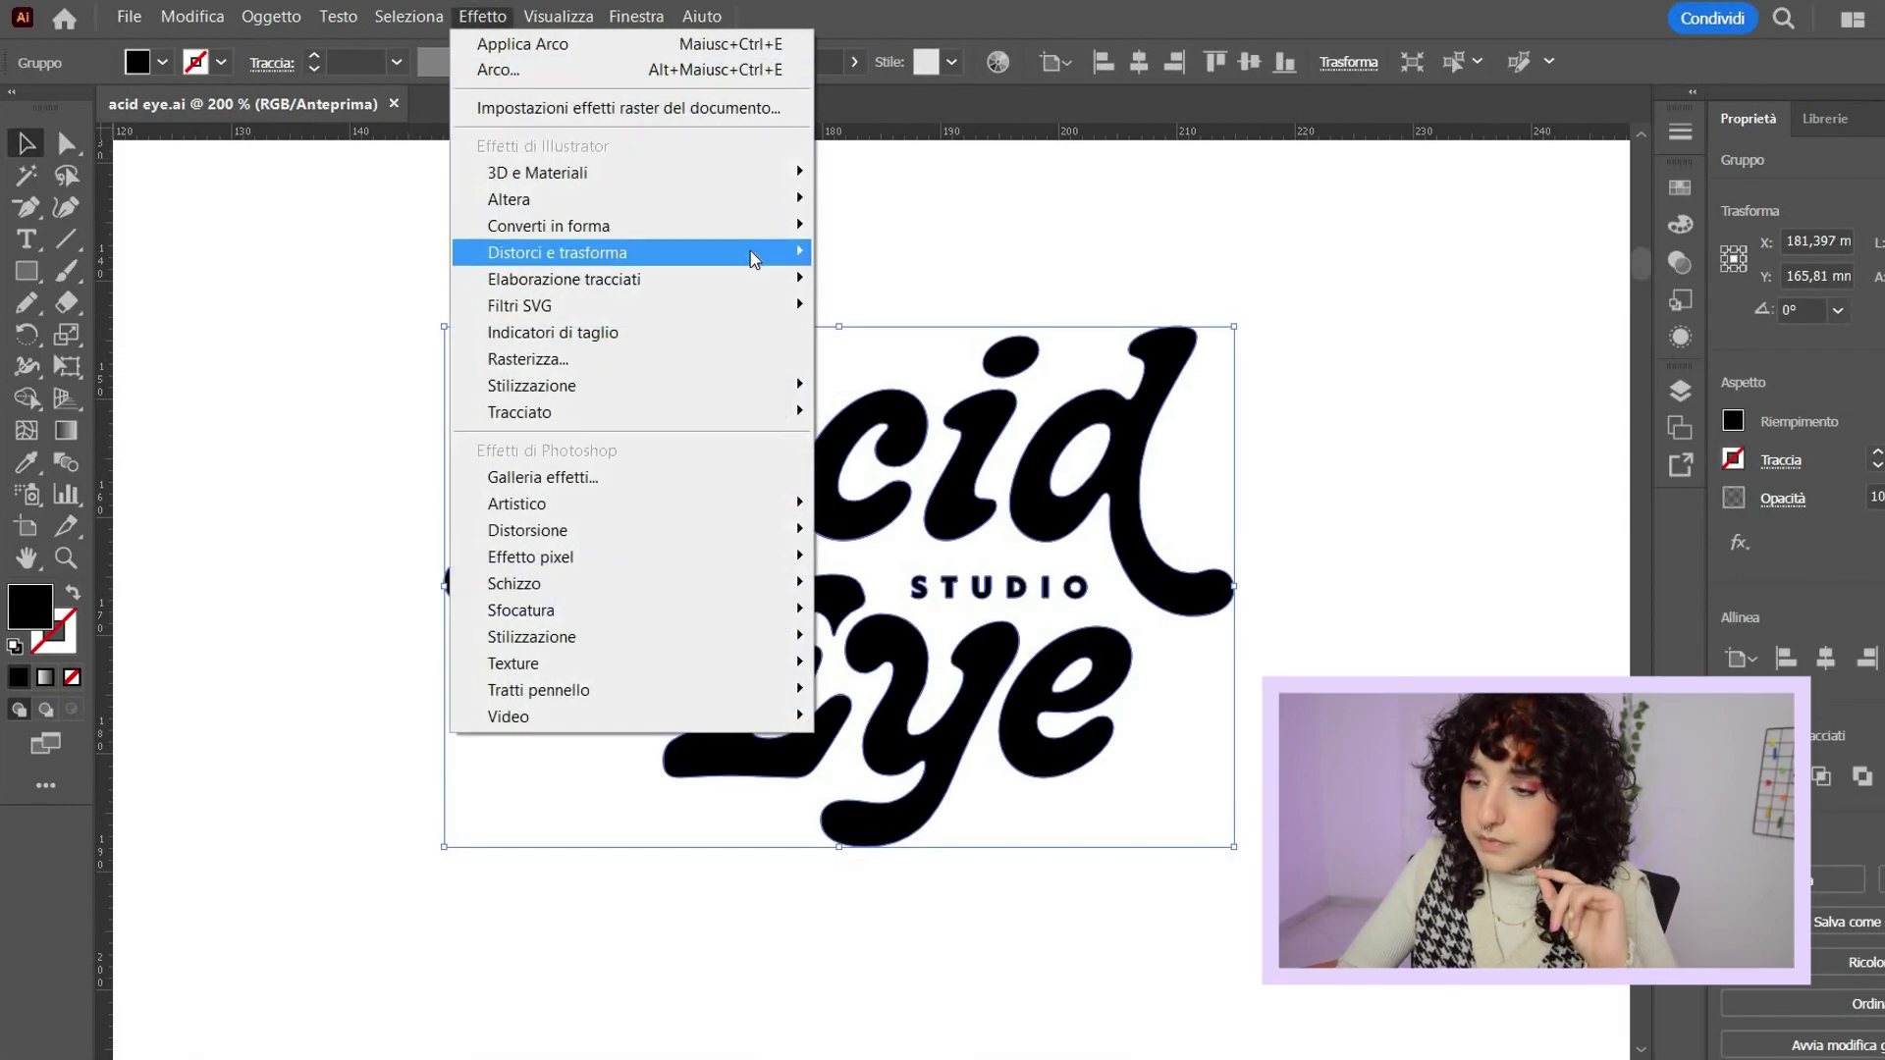
mouse_move(750, 253)
click(859, 255)
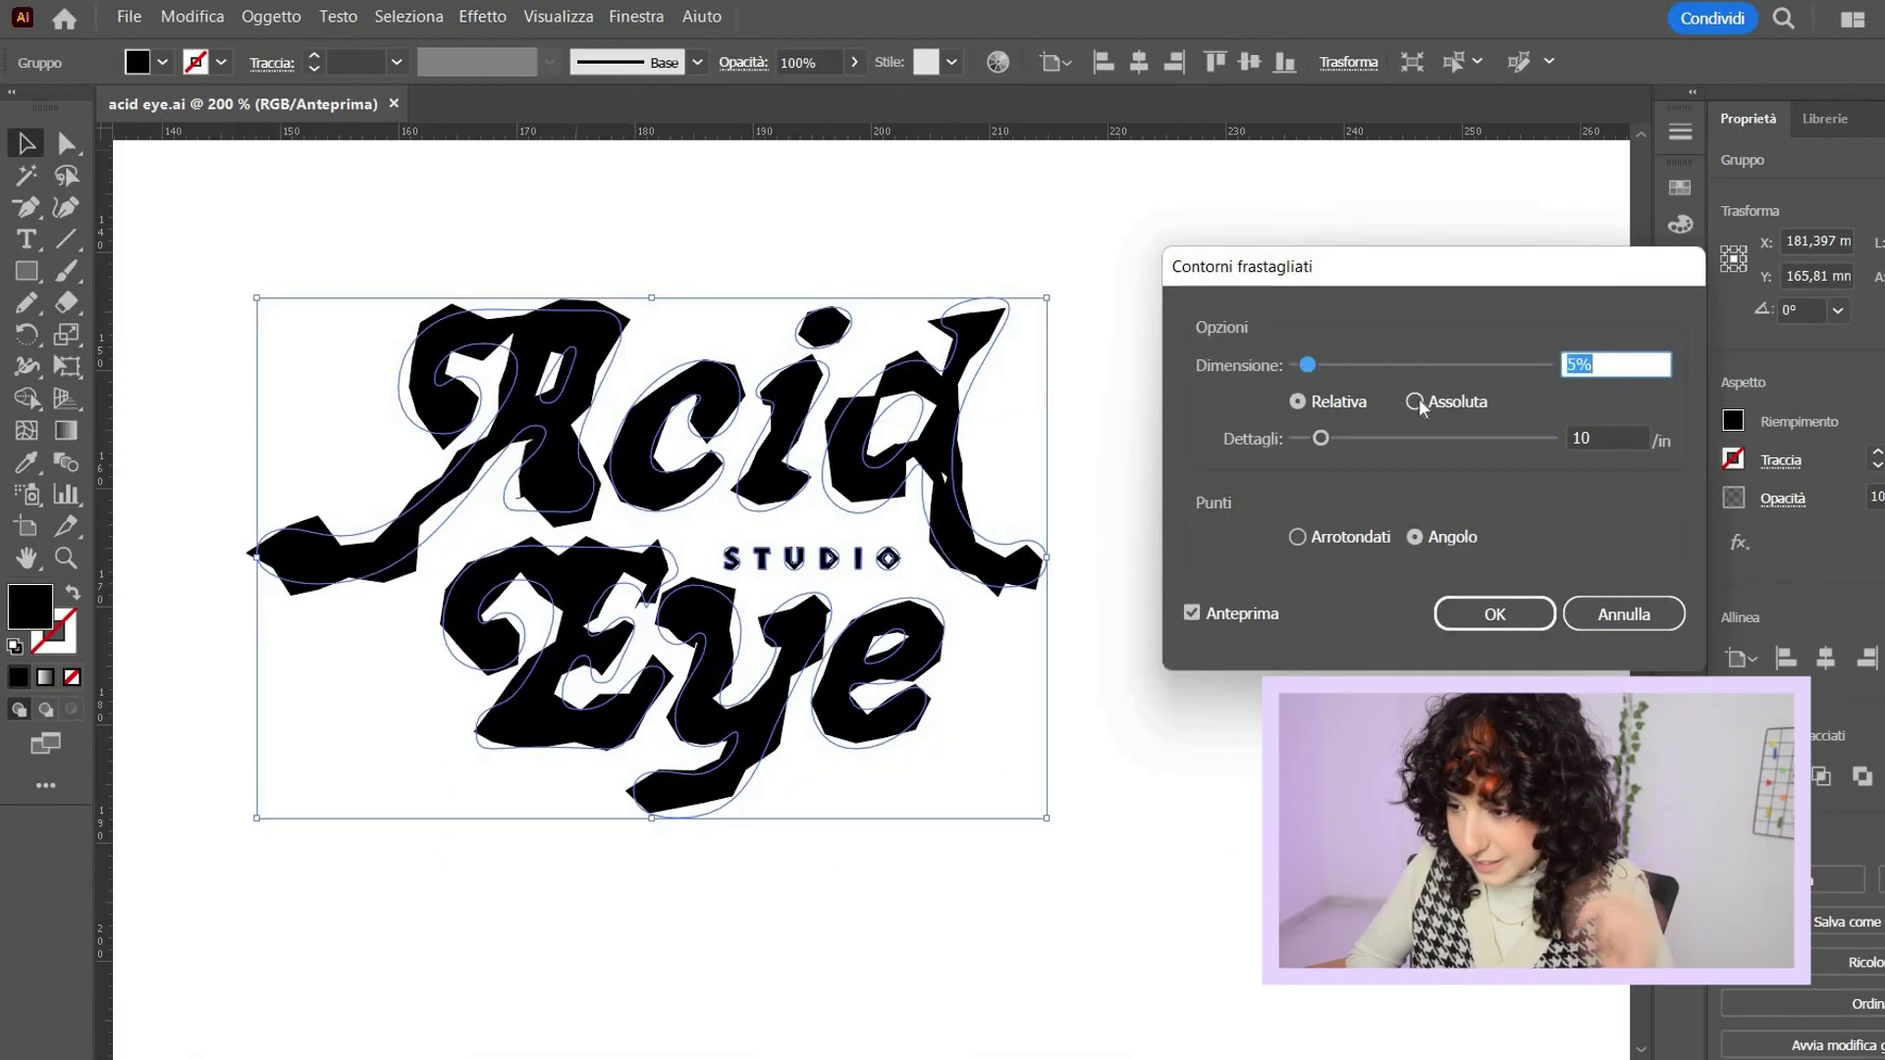
click(1415, 400)
click(1298, 538)
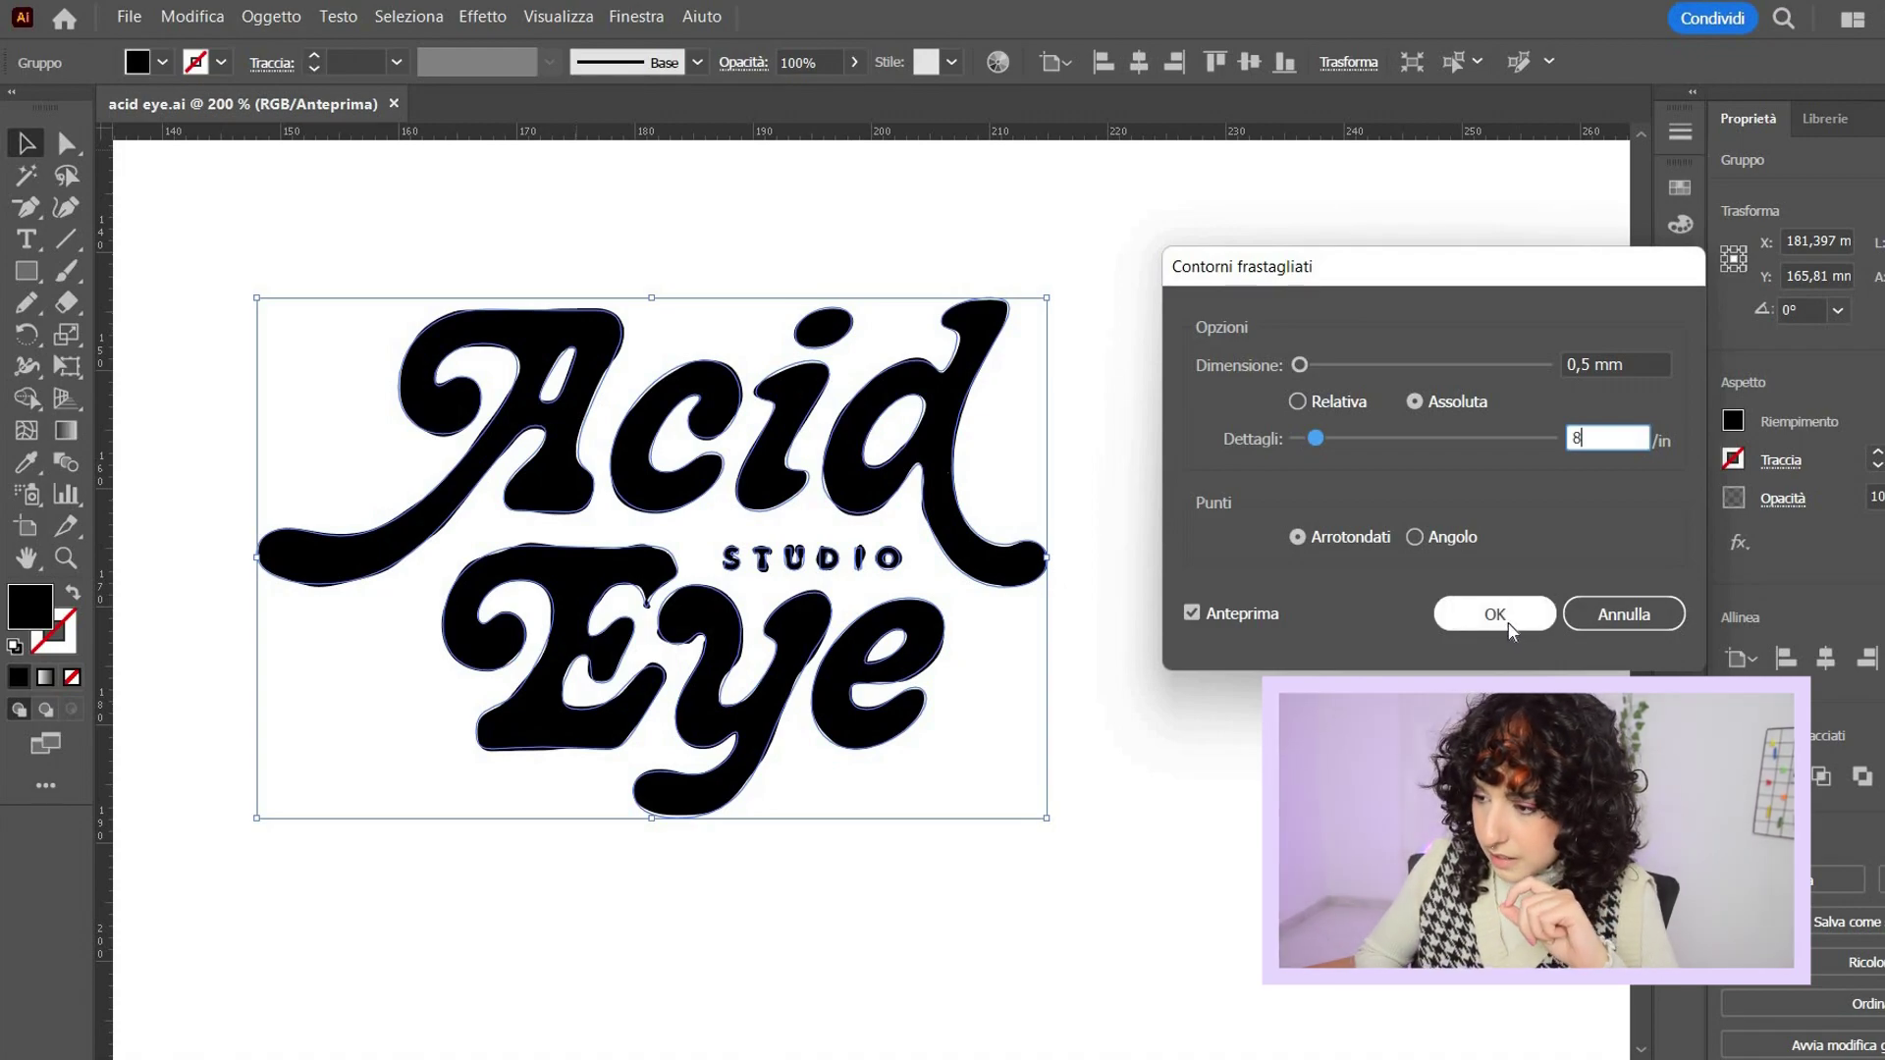
click(1494, 615)
click(1204, 791)
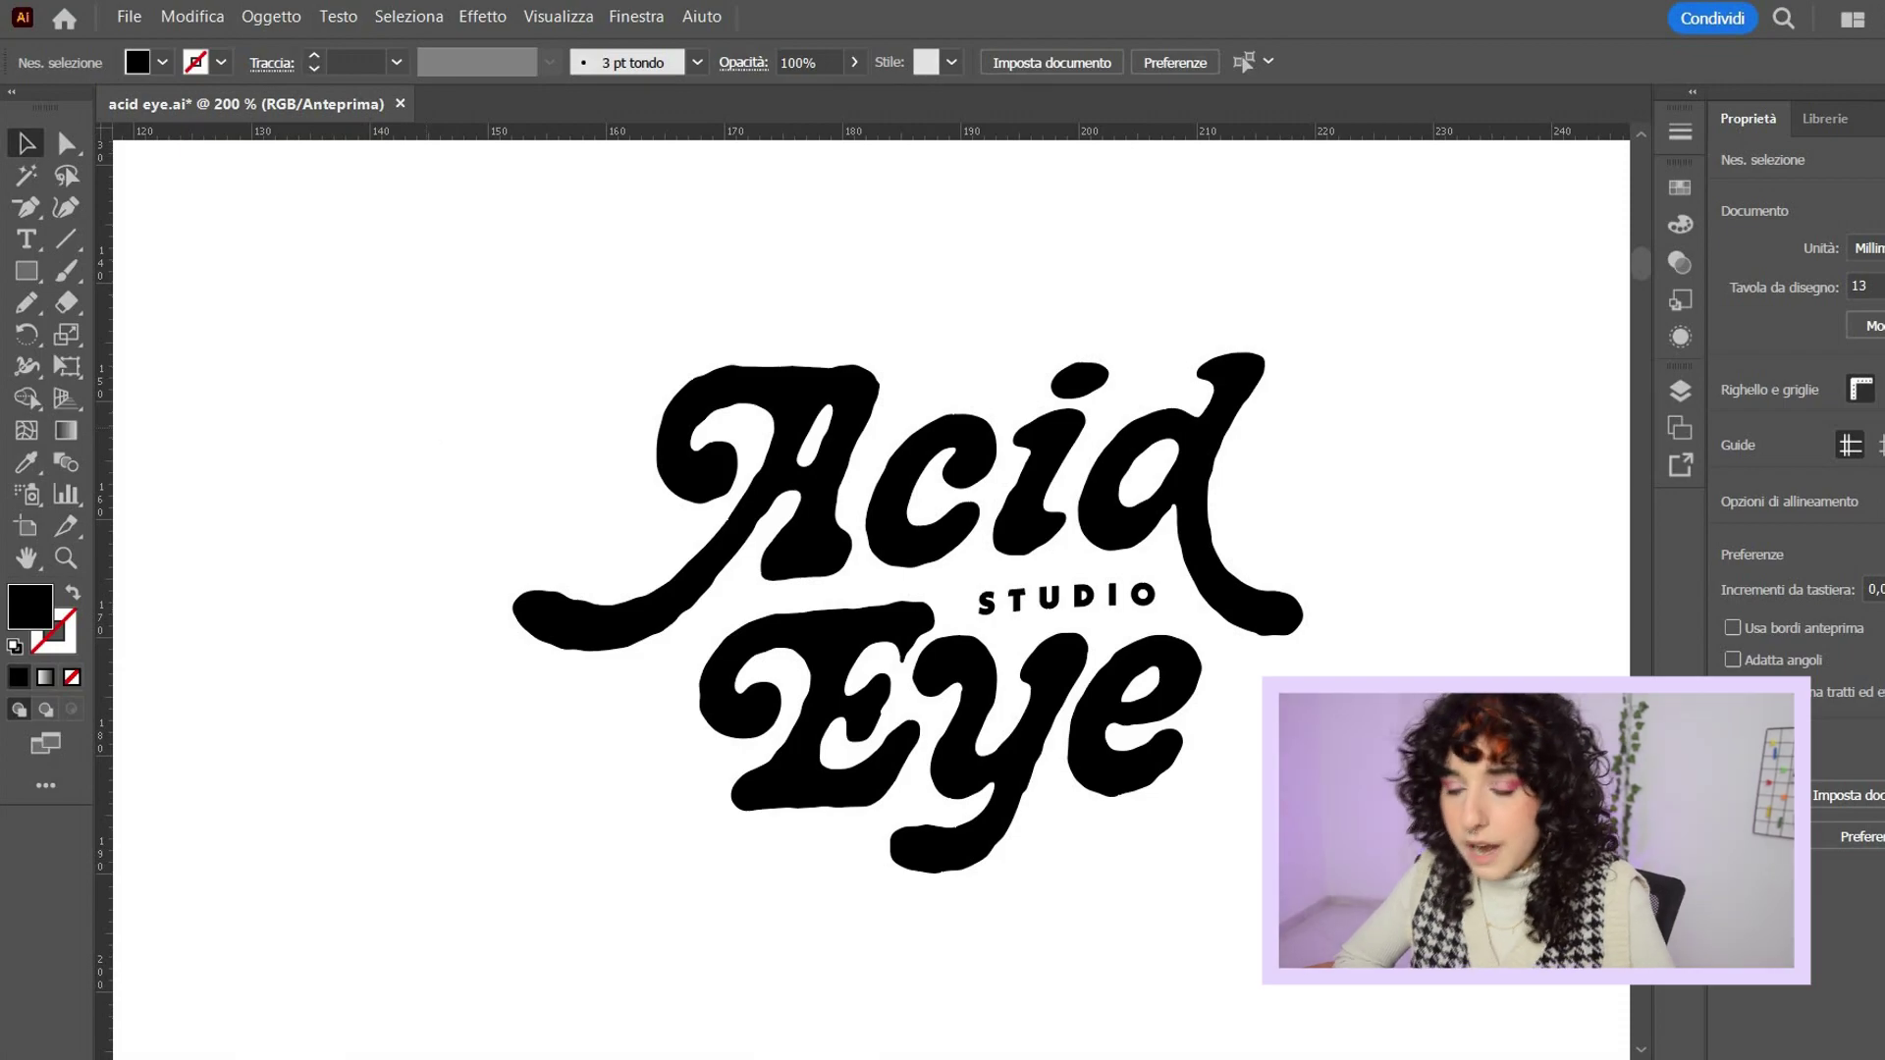
- Place a copy of the roughened swash A from the stacked logo on an empty area of the artboard
drag(1257, 747, 1150, 708)
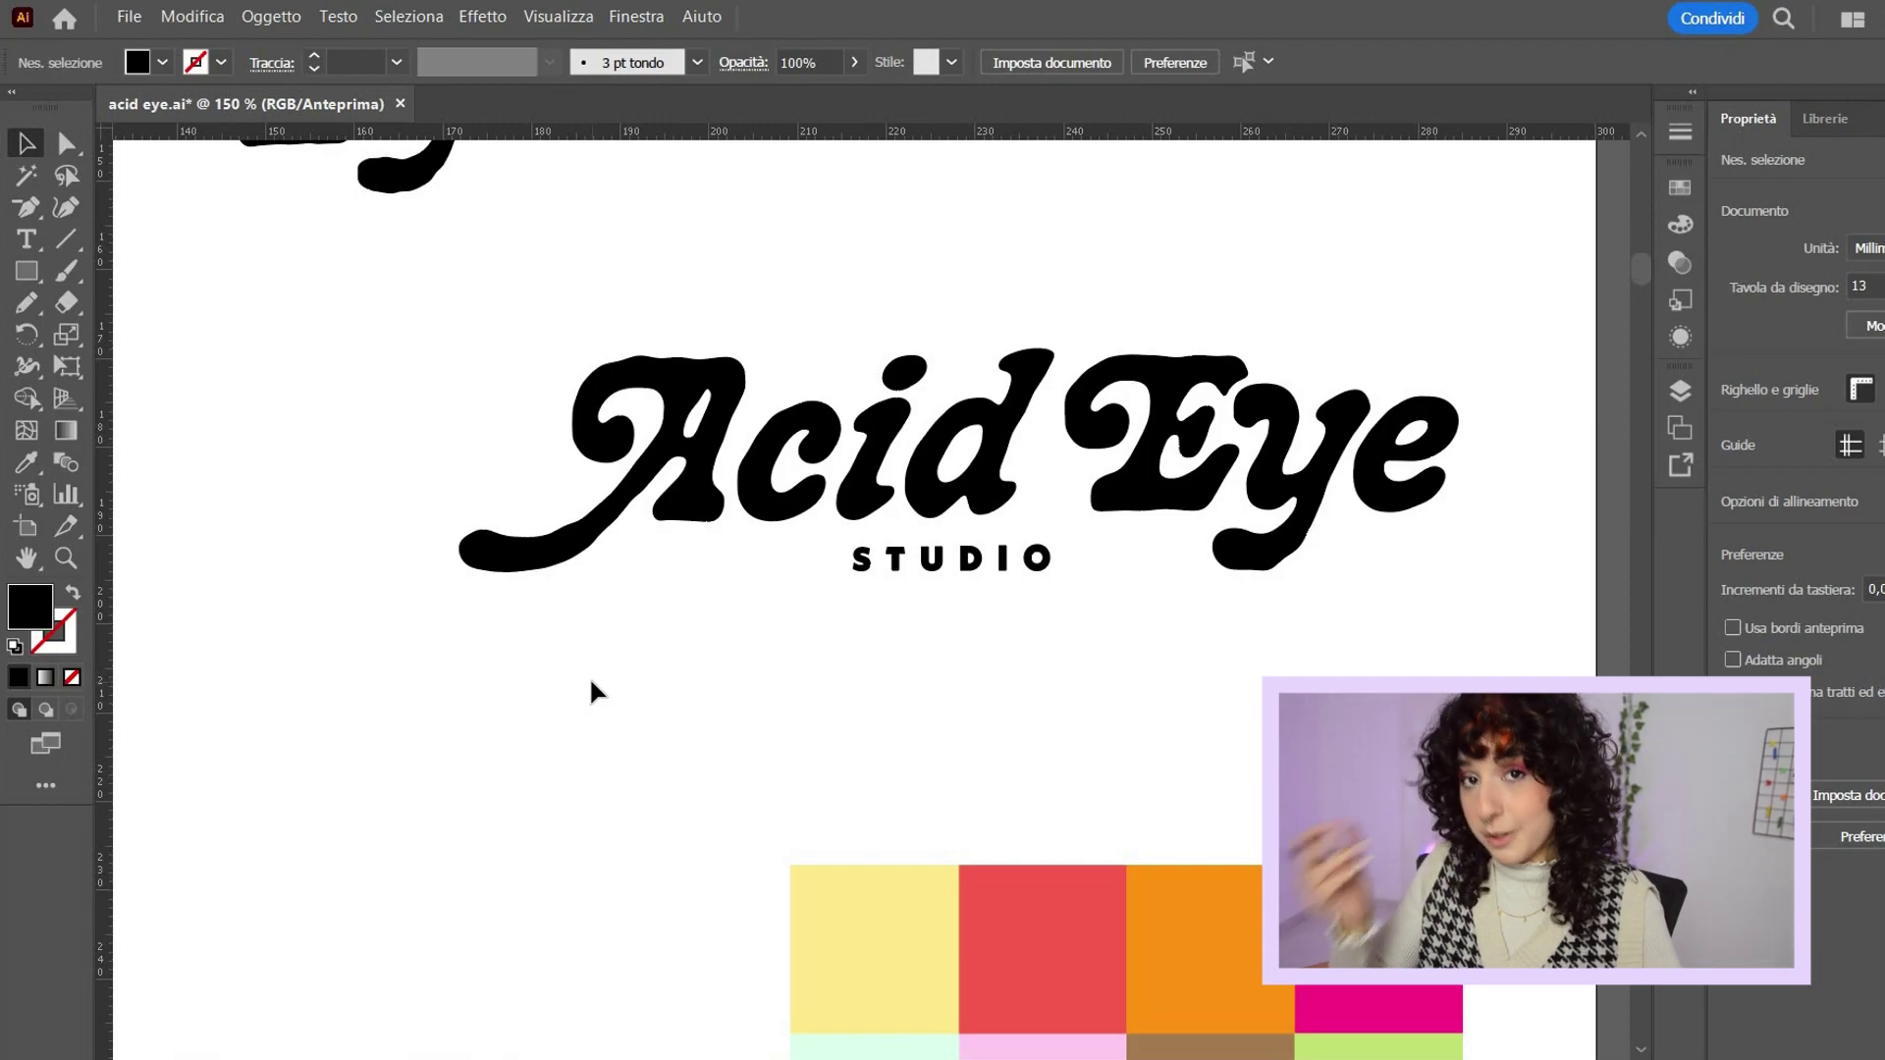
key(ctrl+minus)
key(ctrl+minus)
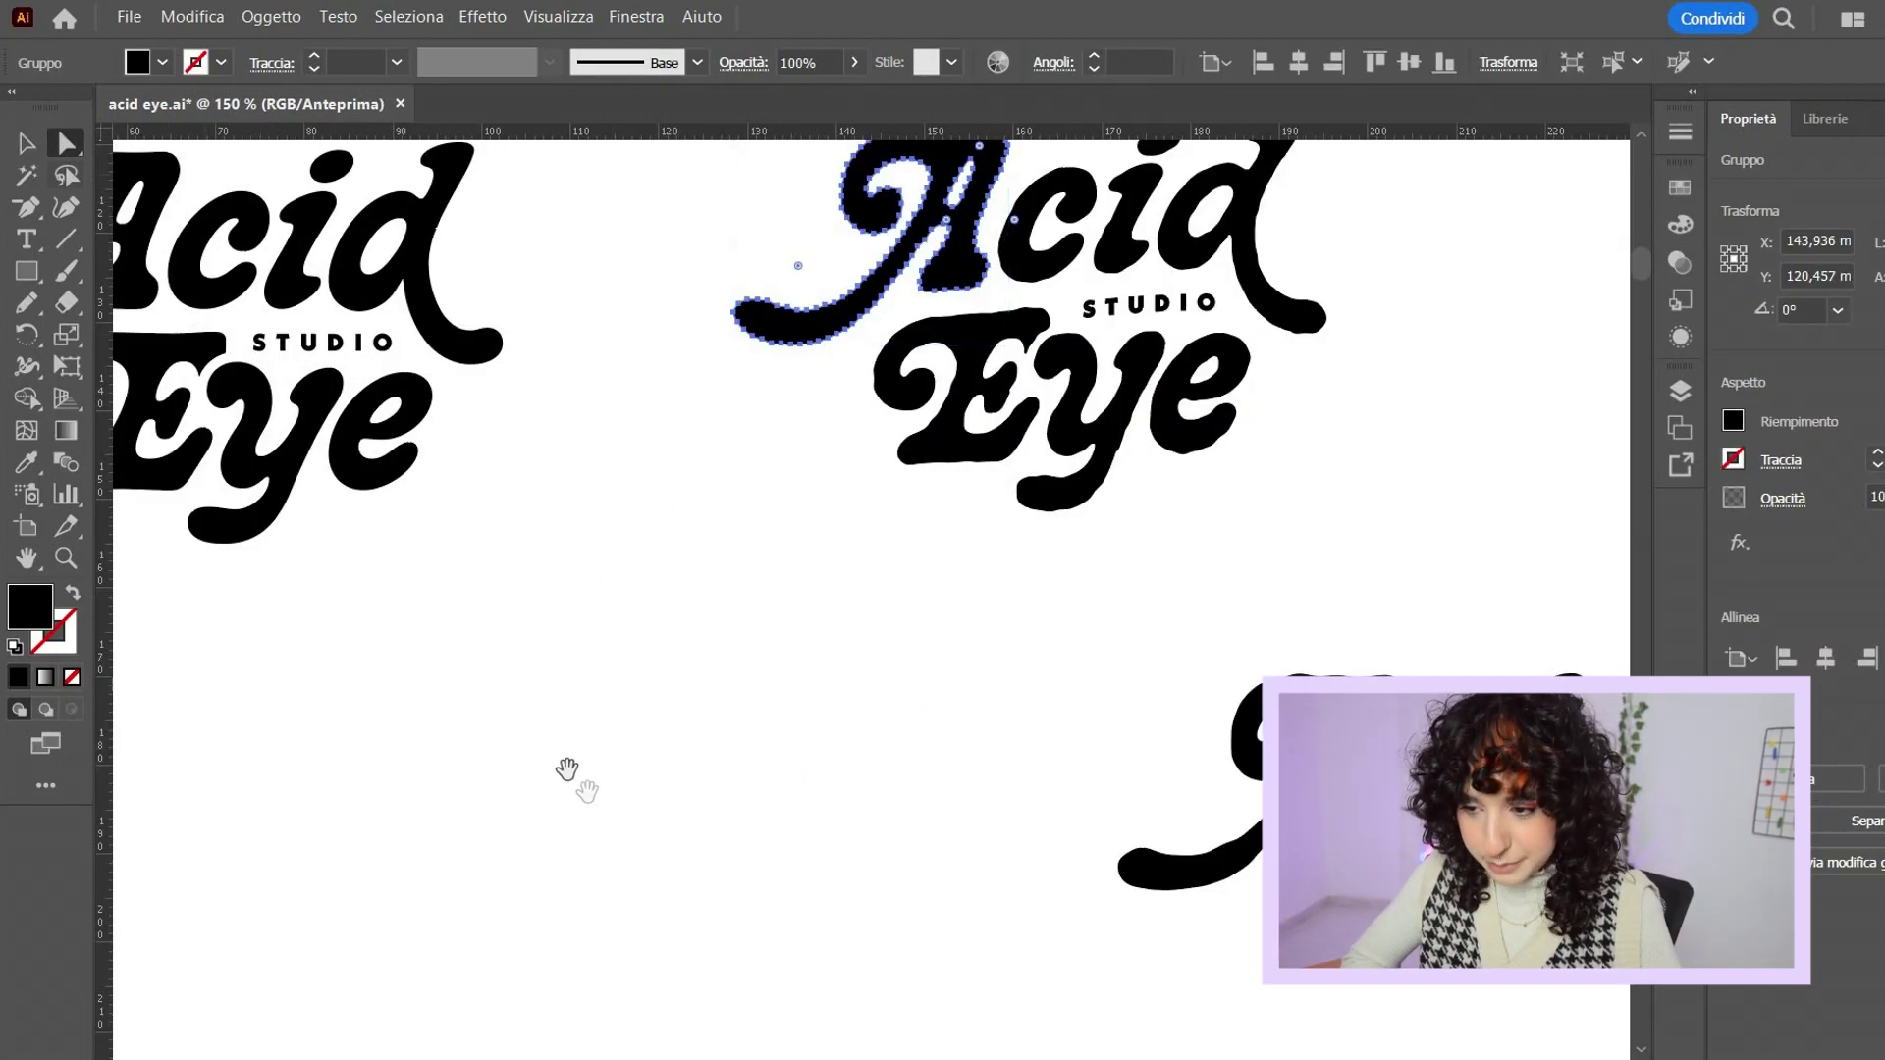
key(v)
drag(570, 771, 1022, 501)
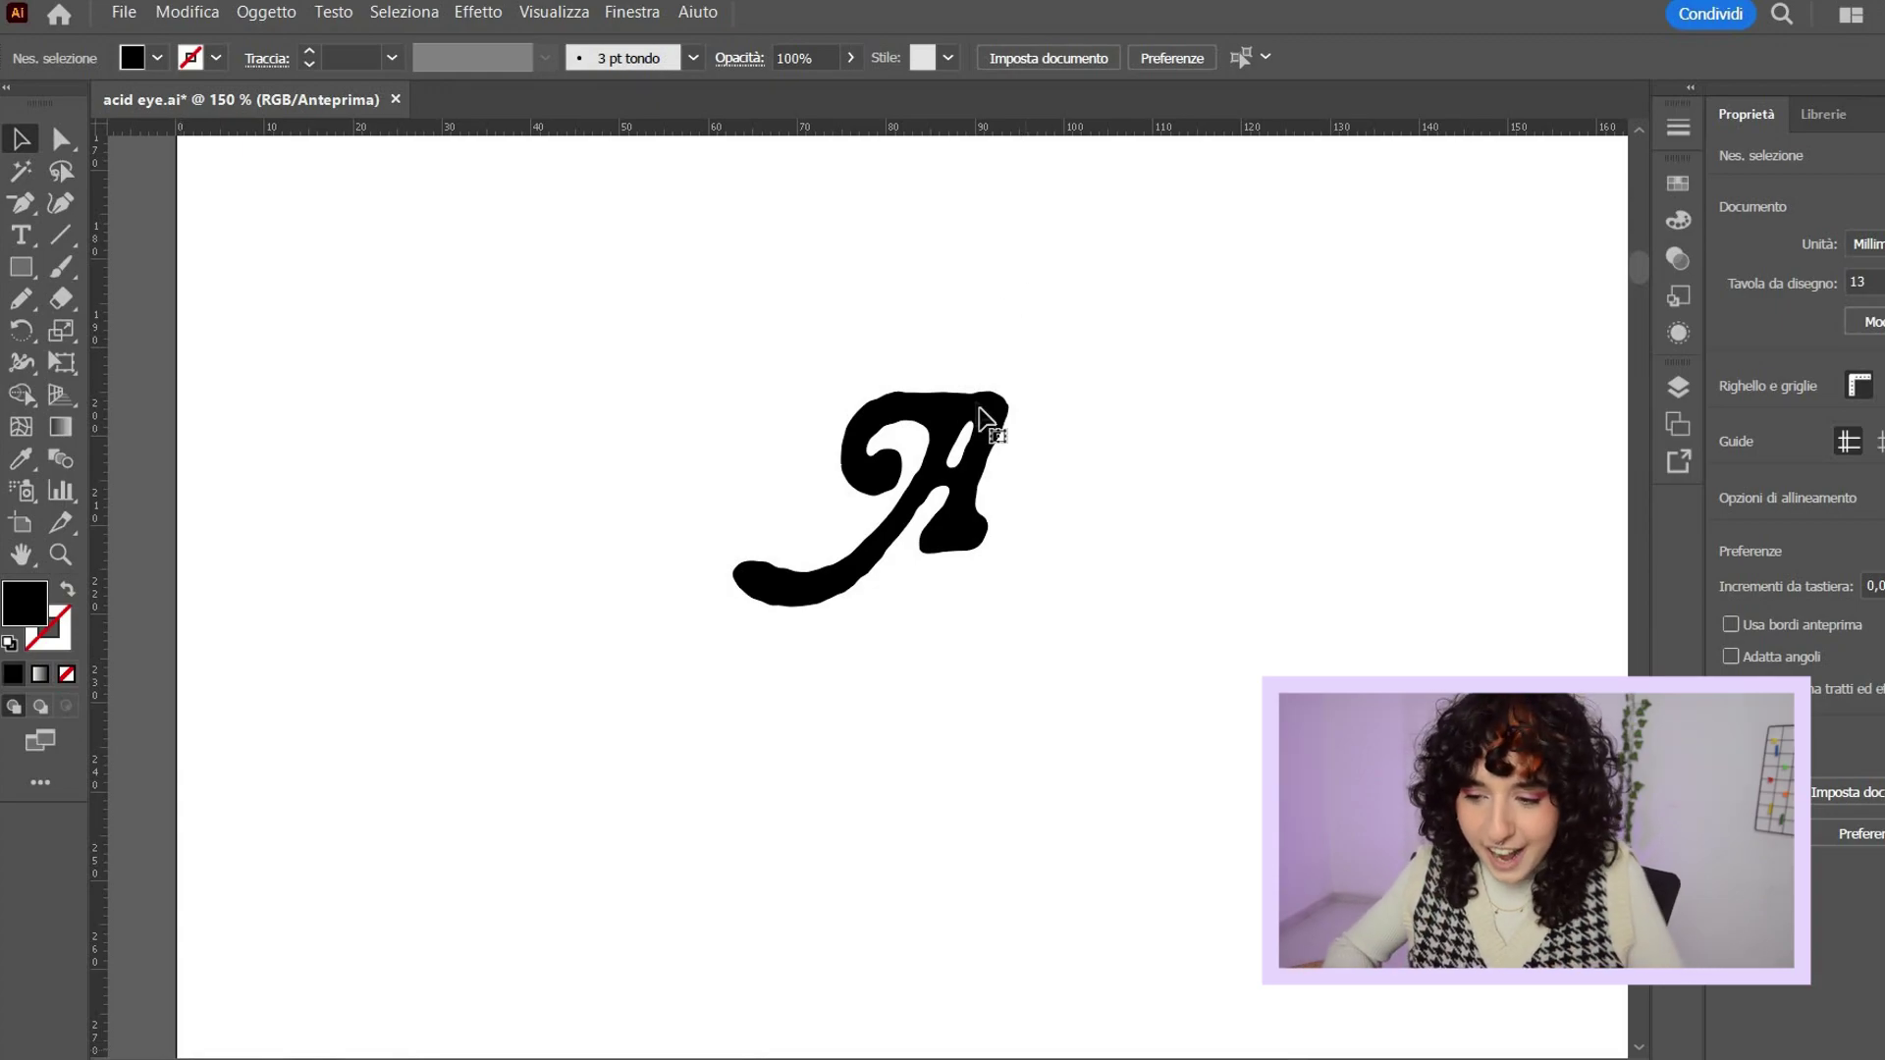
- Turn the copied A into a horizontal eye-like curl and delete the leftover sliver beneath it
key(ctrl+a)
drag(915, 646, 967, 744)
click(967, 744)
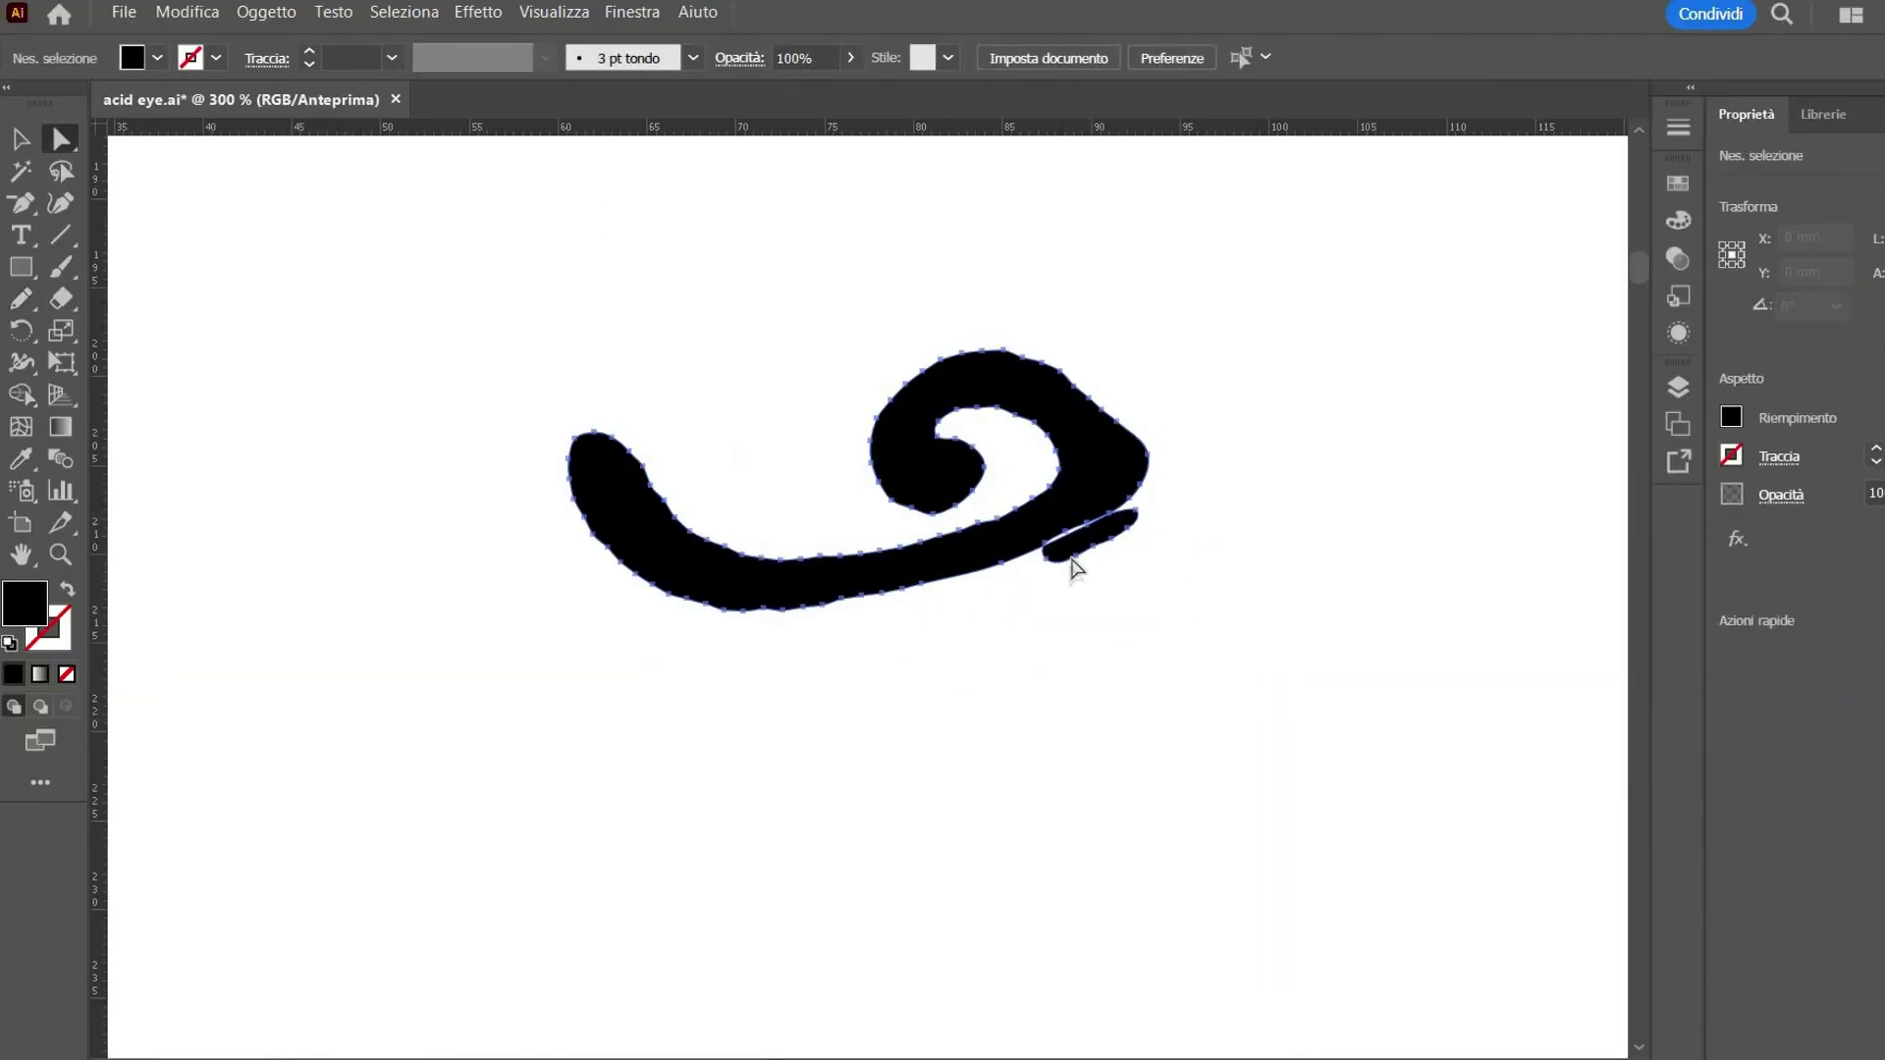
click(1077, 568)
key(Delete)
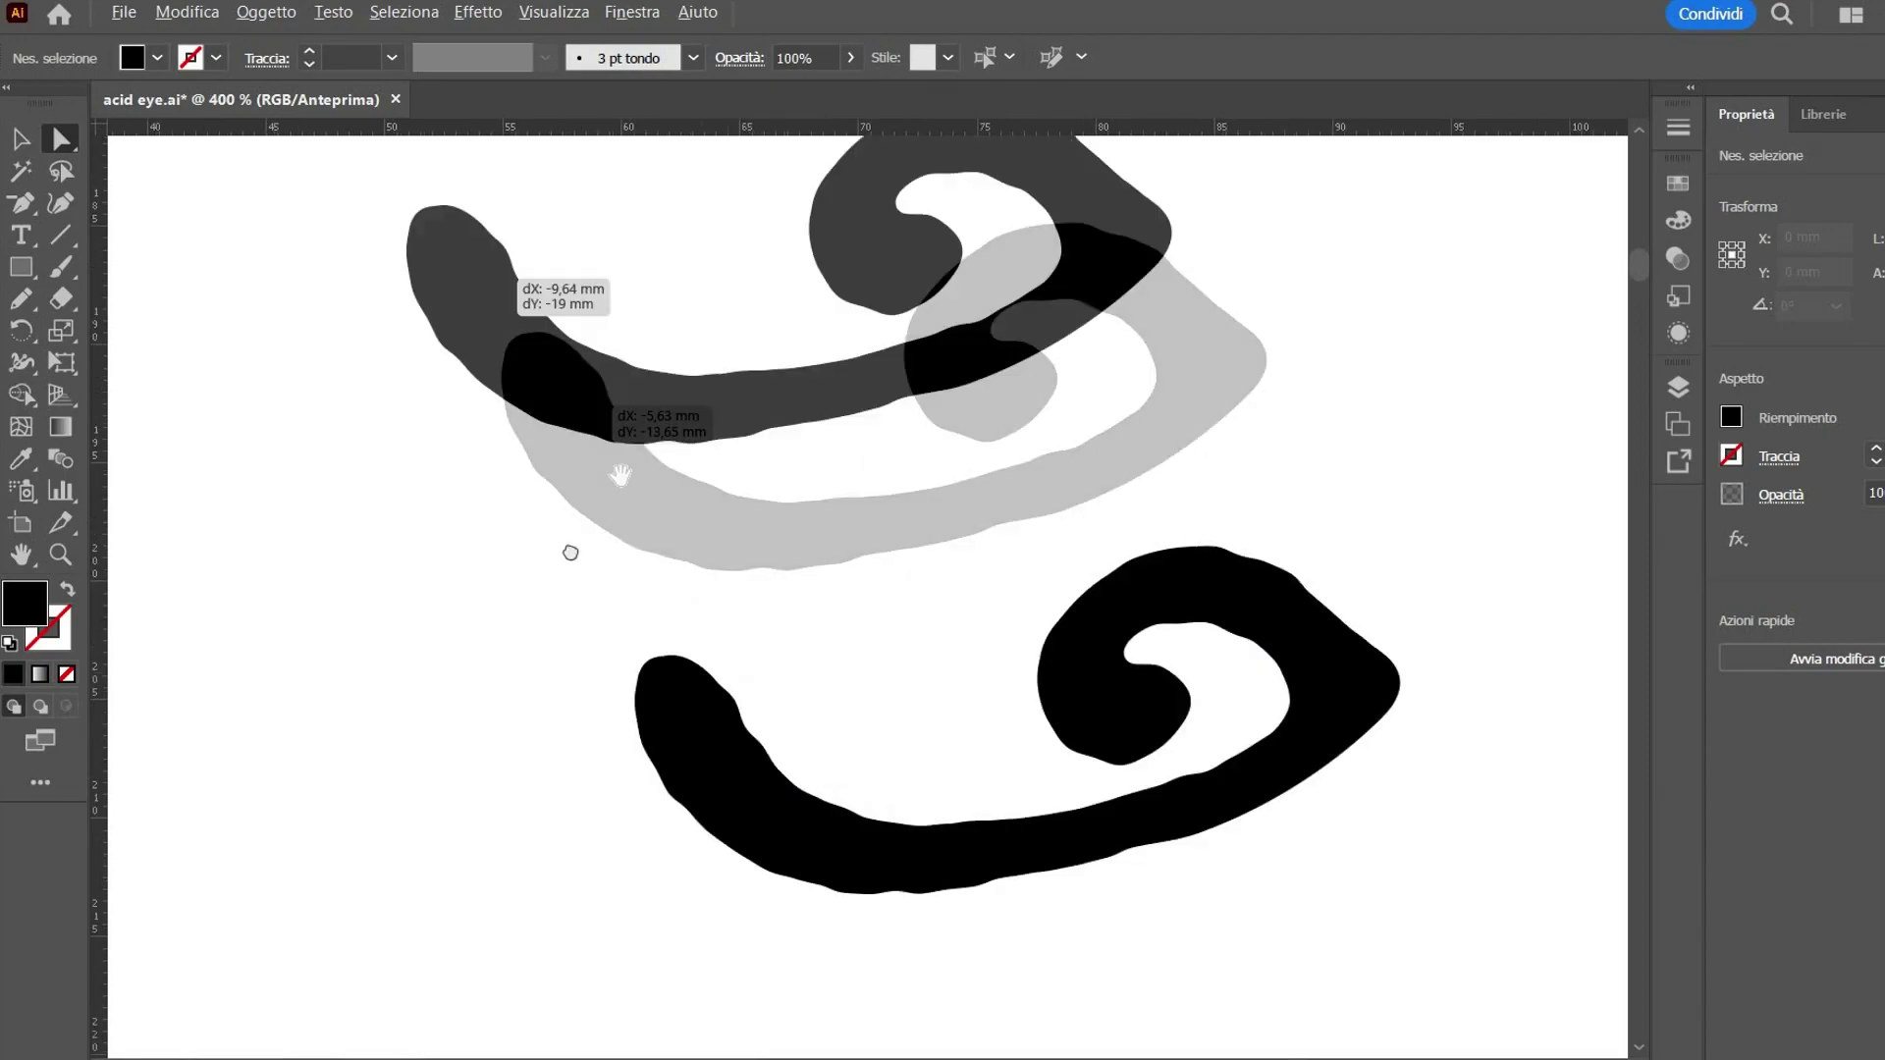
- Move the short curved piece above the eye and rotate it along the red guide as the upper eyelid
drag(569, 548, 527, 568)
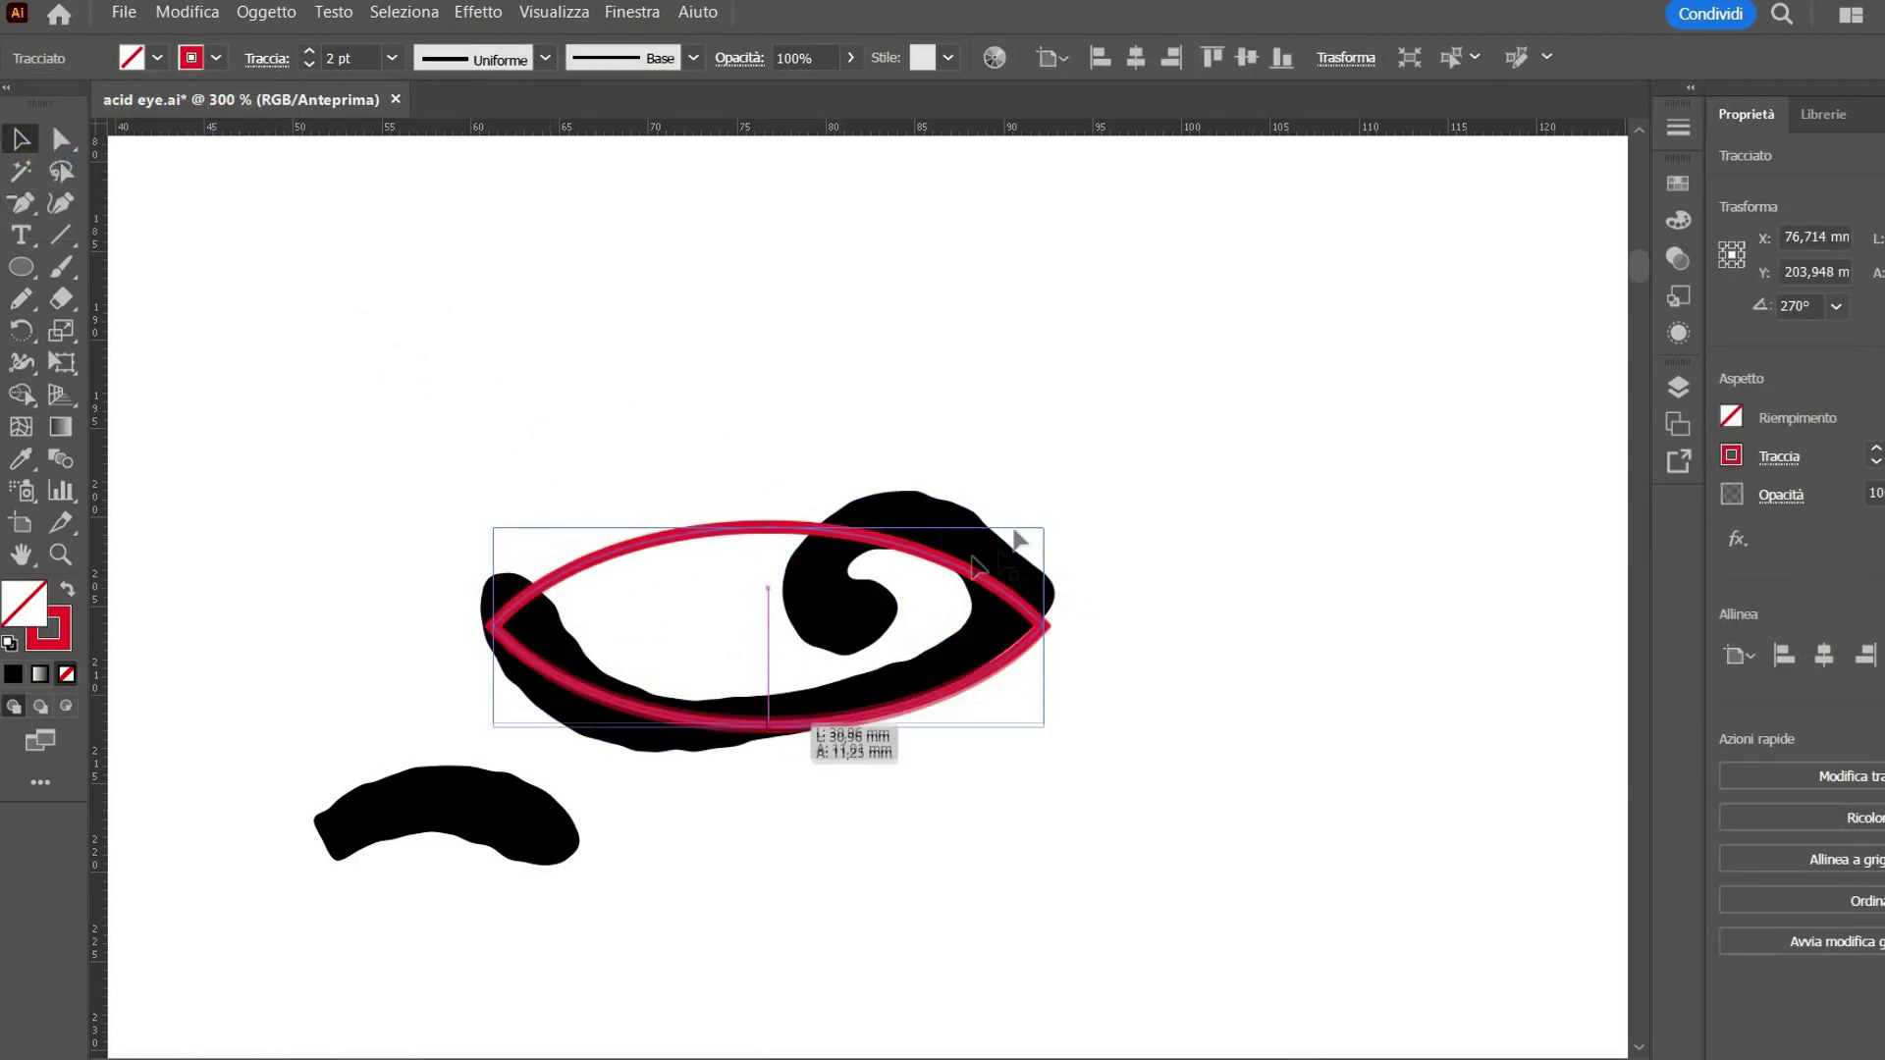
drag(454, 793, 711, 470)
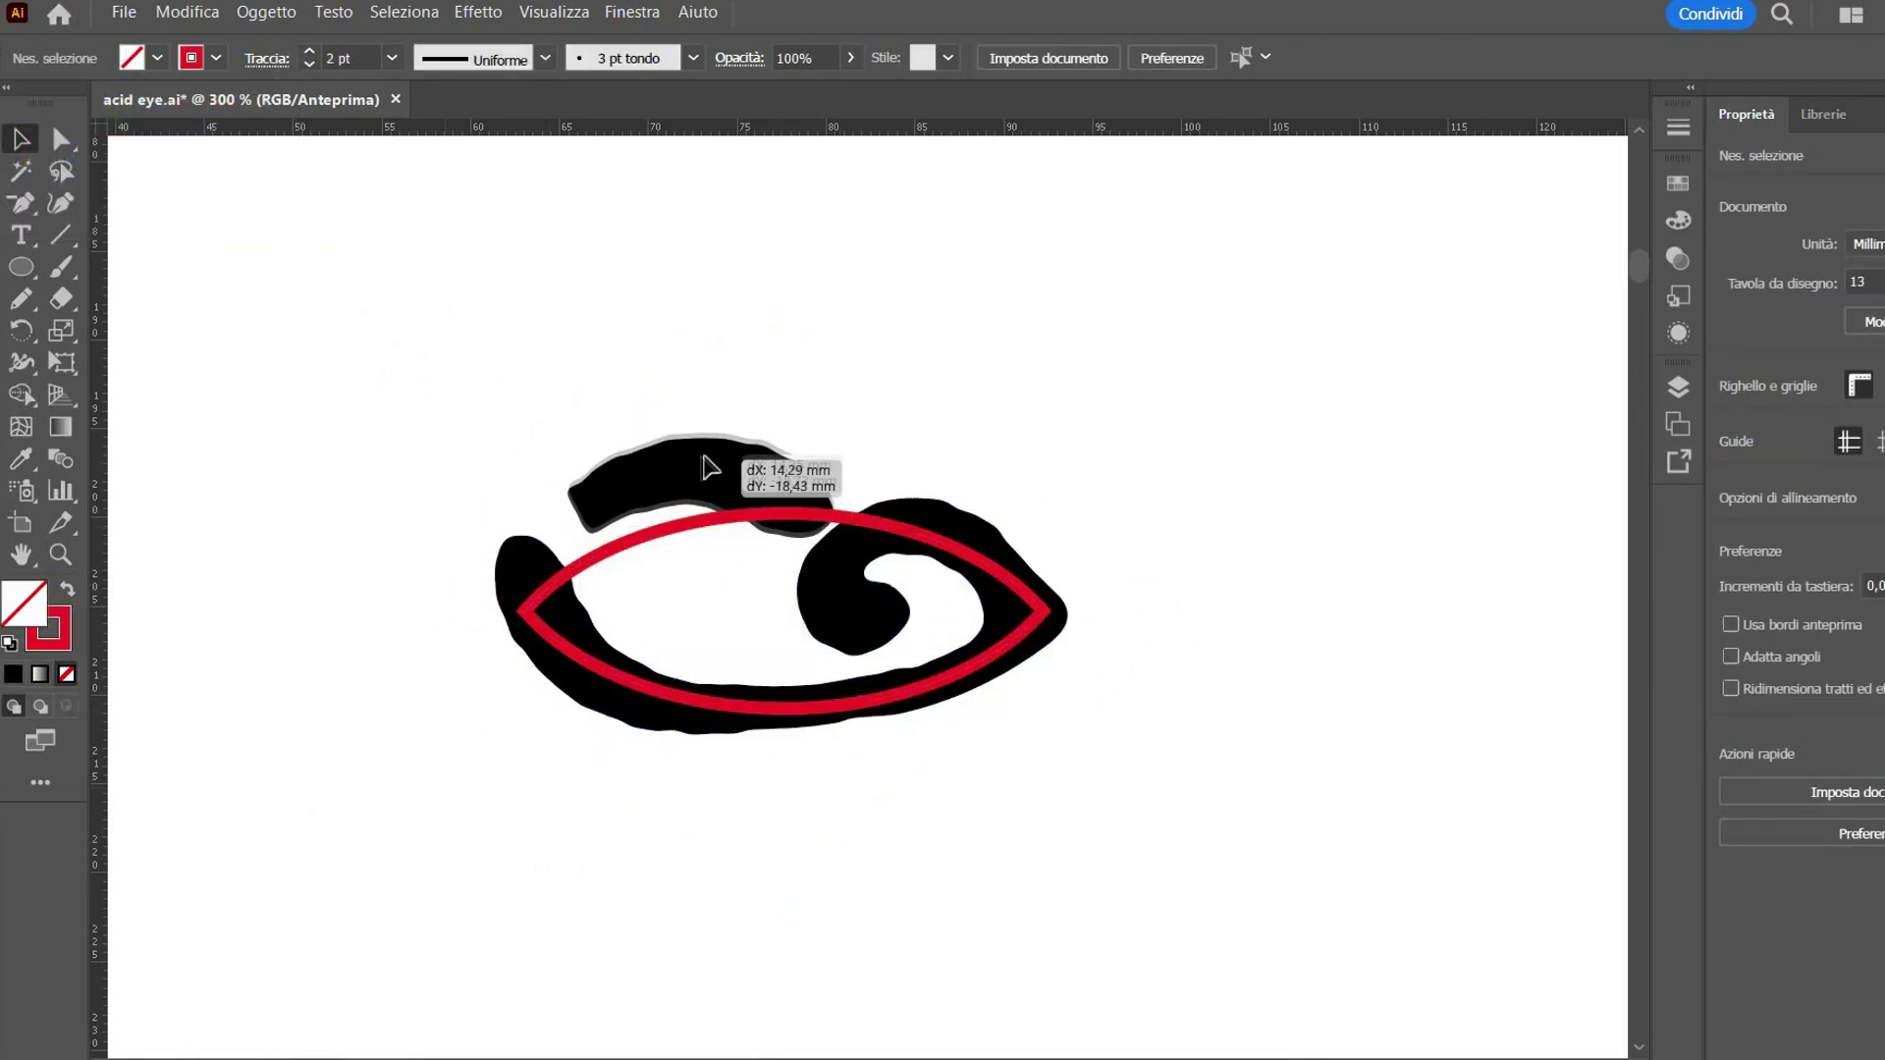
drag(867, 449, 830, 391)
drag(766, 497, 745, 499)
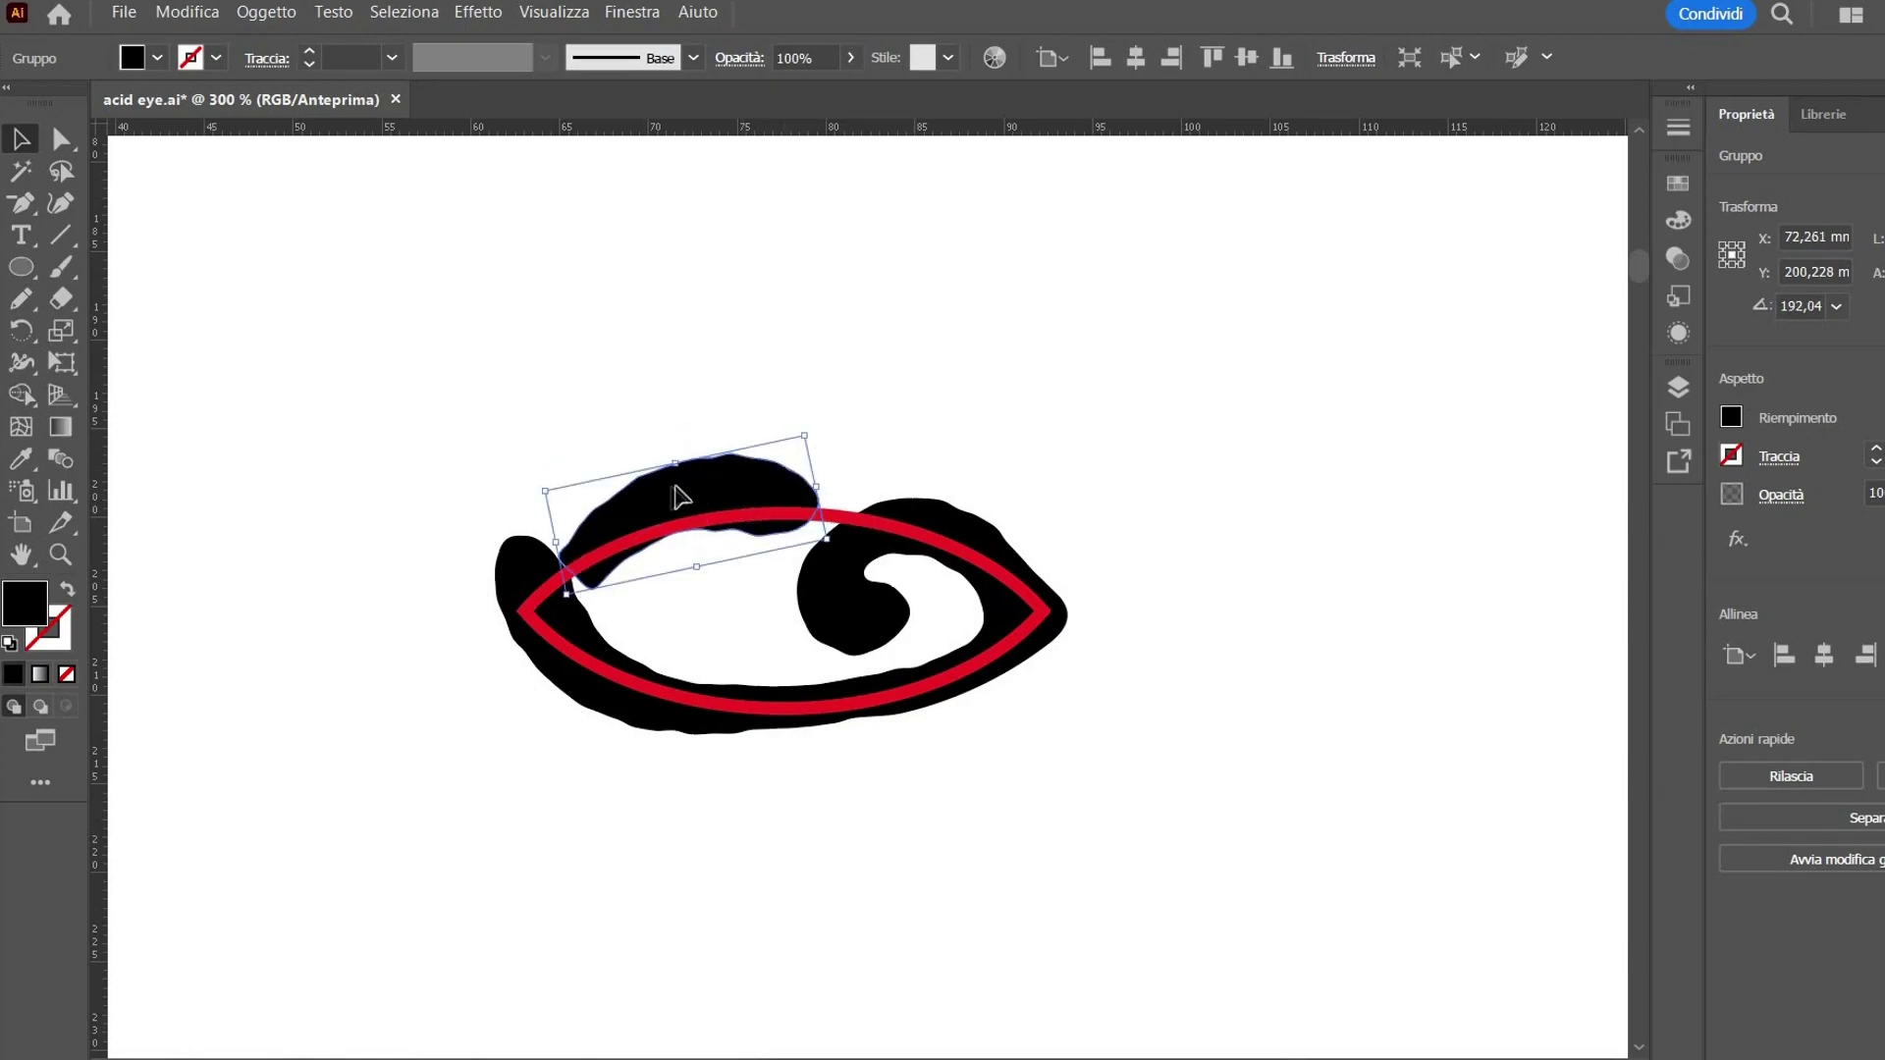
click(871, 426)
- Delete the red almond-shaped guide from the eye symbol and activate the Pencil tool
key(ctrl+minus)
key(ctrl+minus)
key(ctrl+minus)
key(ctrl+minus)
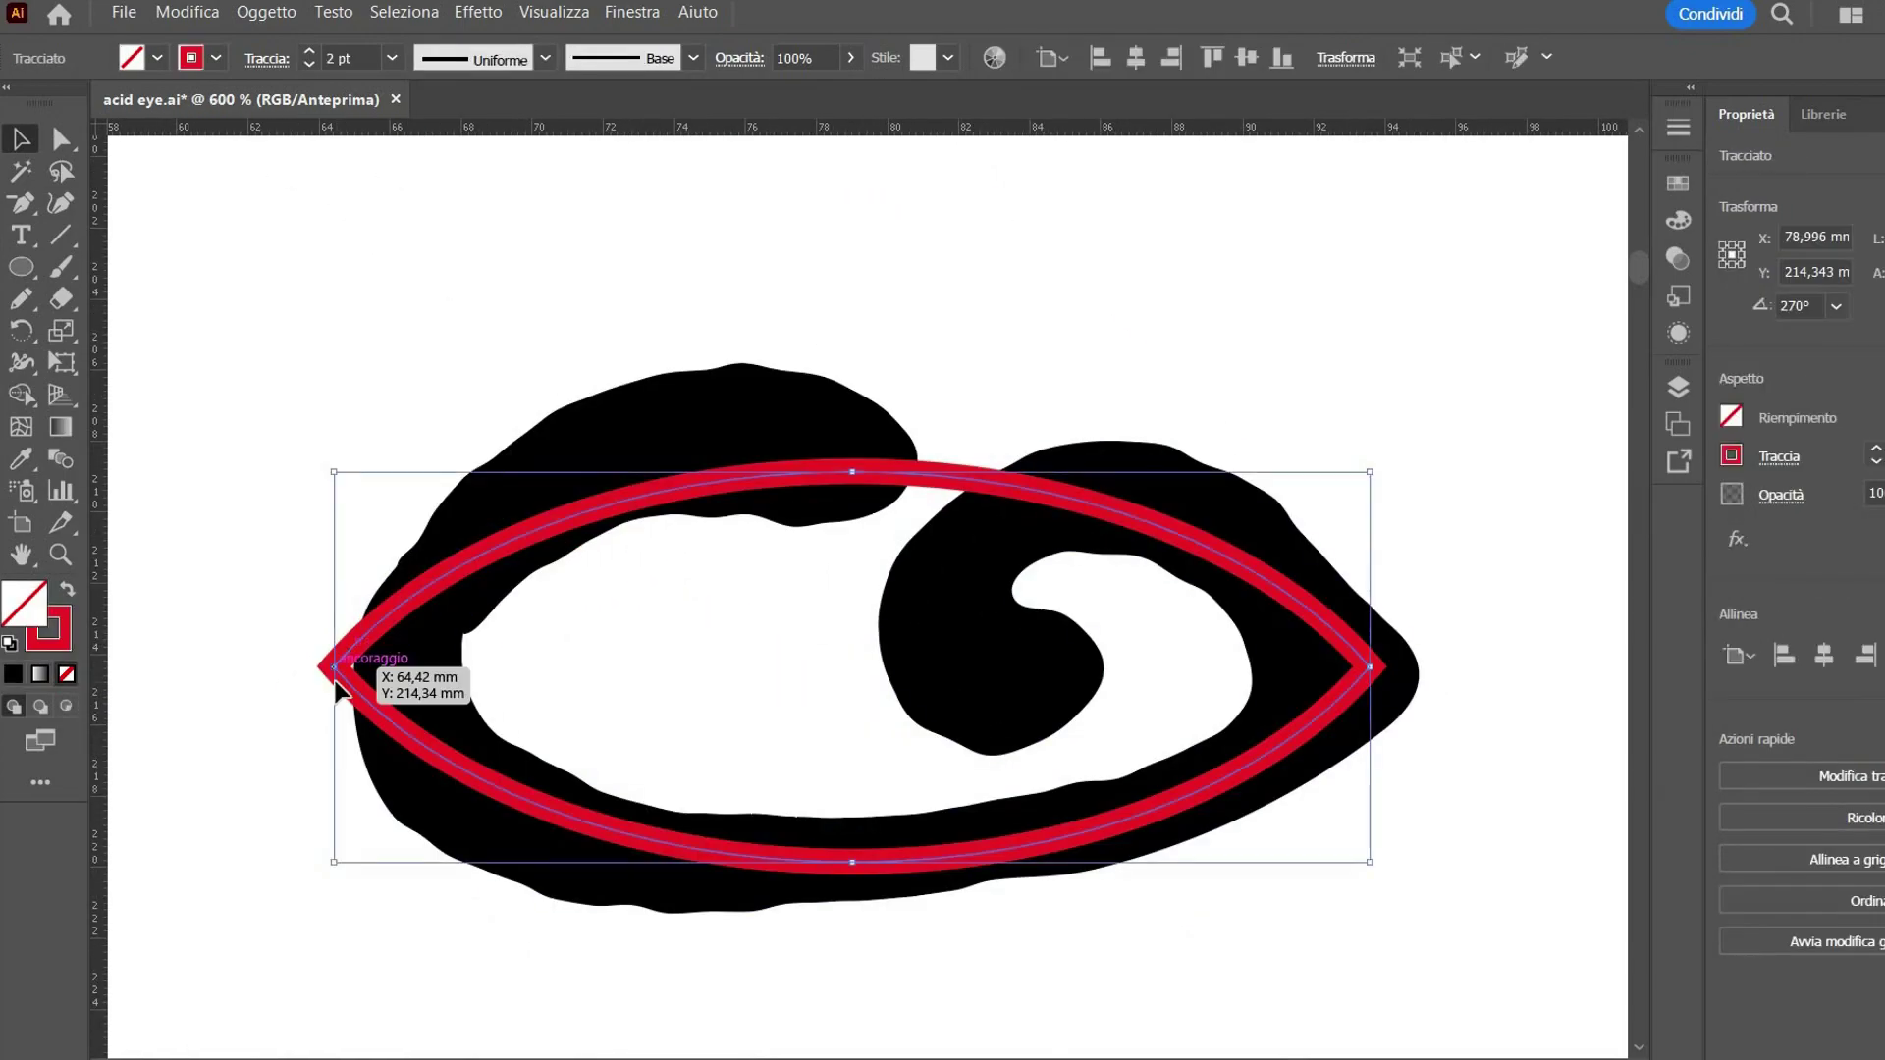
key(Delete)
key(n)
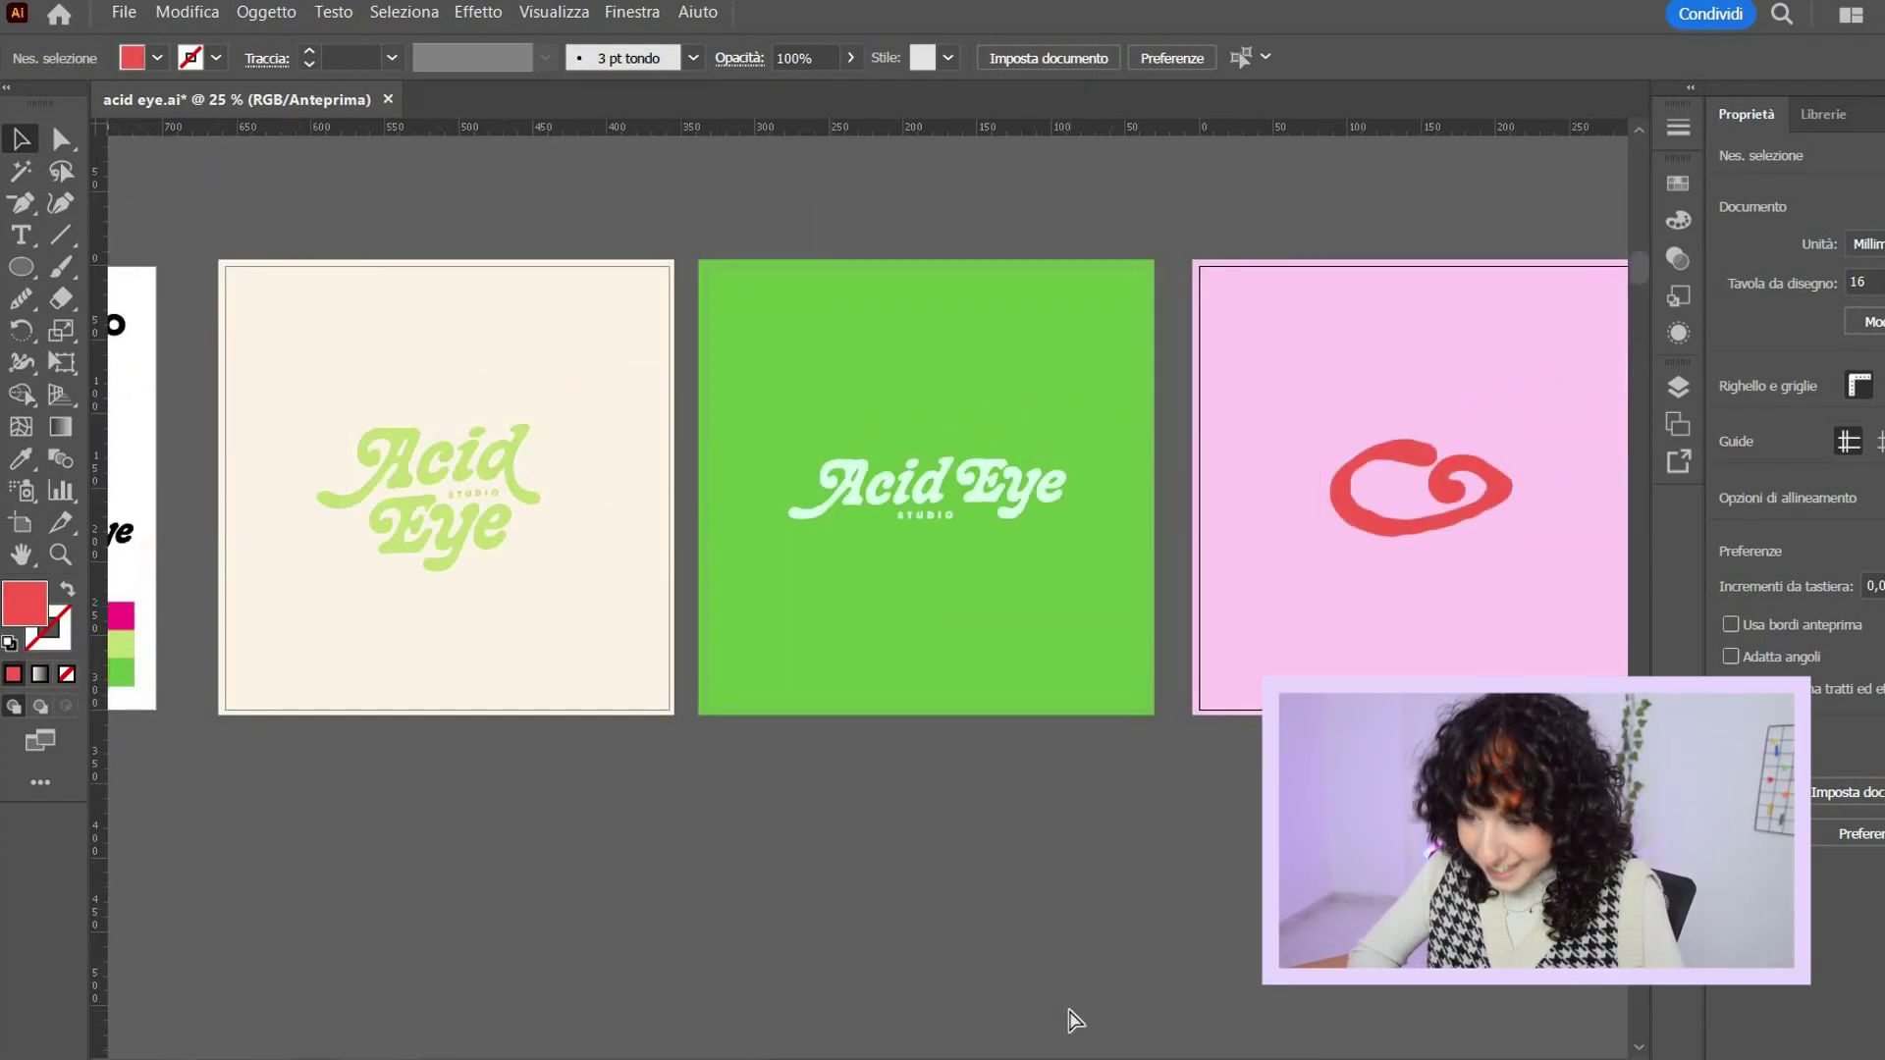
- Examine the coloured artboards presenting the stacked logo, horizontal logo, eye symbol and pattern
key(ctrl+minus)
scroll(951, 917, right, 2)
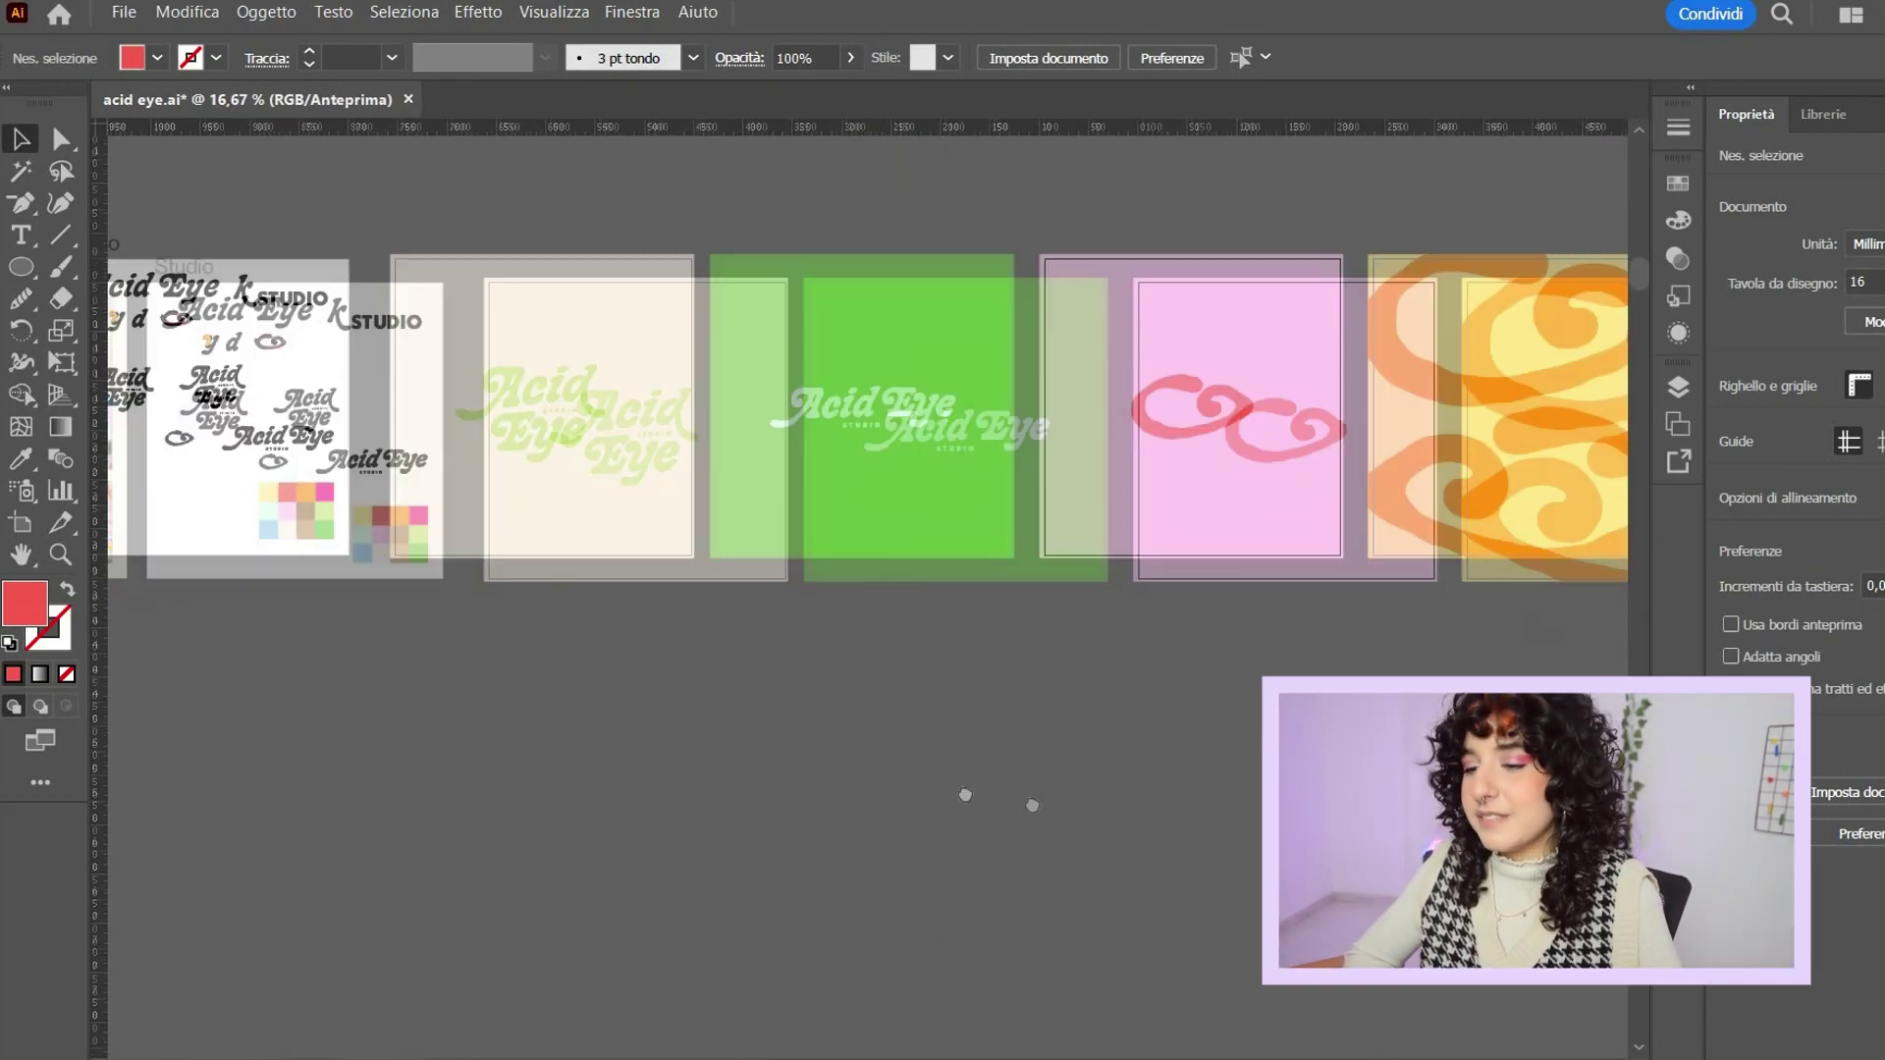
scroll(972, 845, right, 1)
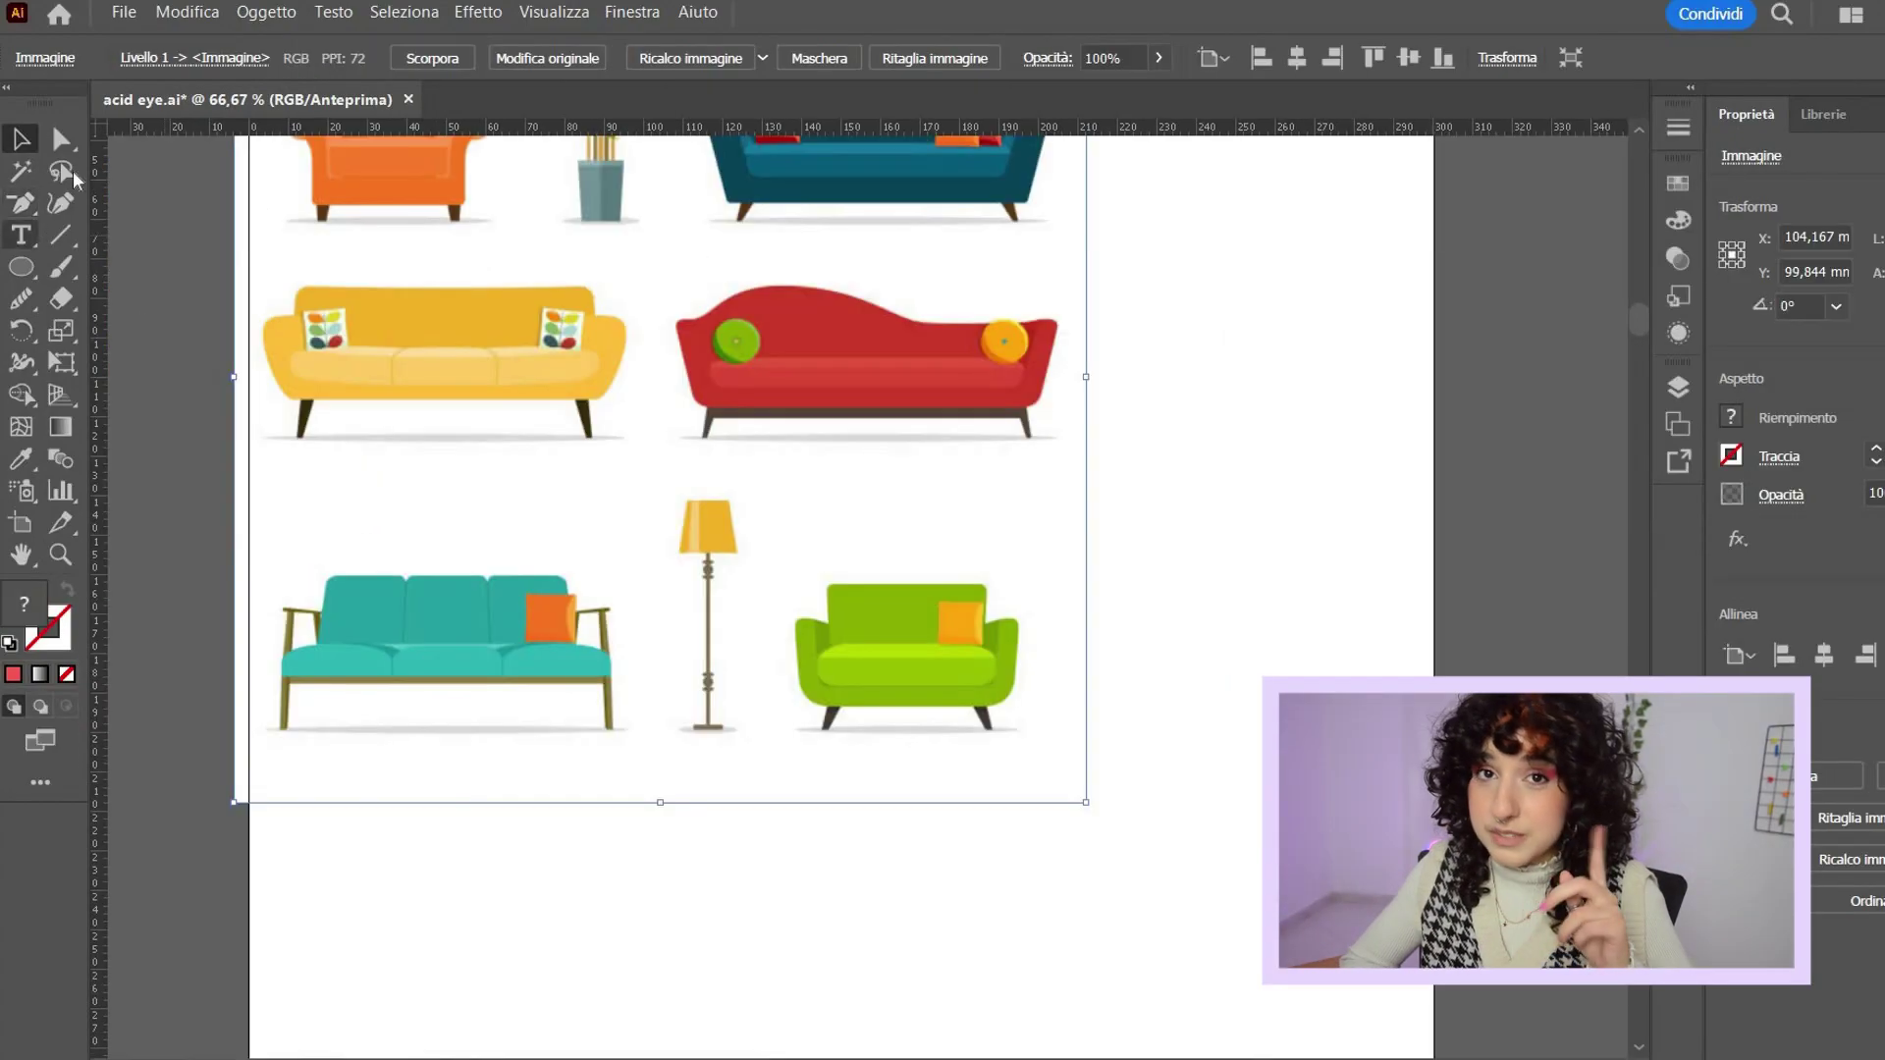
- Begin tracing the red sofa's body with the Pen tool, from its upper left corner down to the lower left corner
click(22, 207)
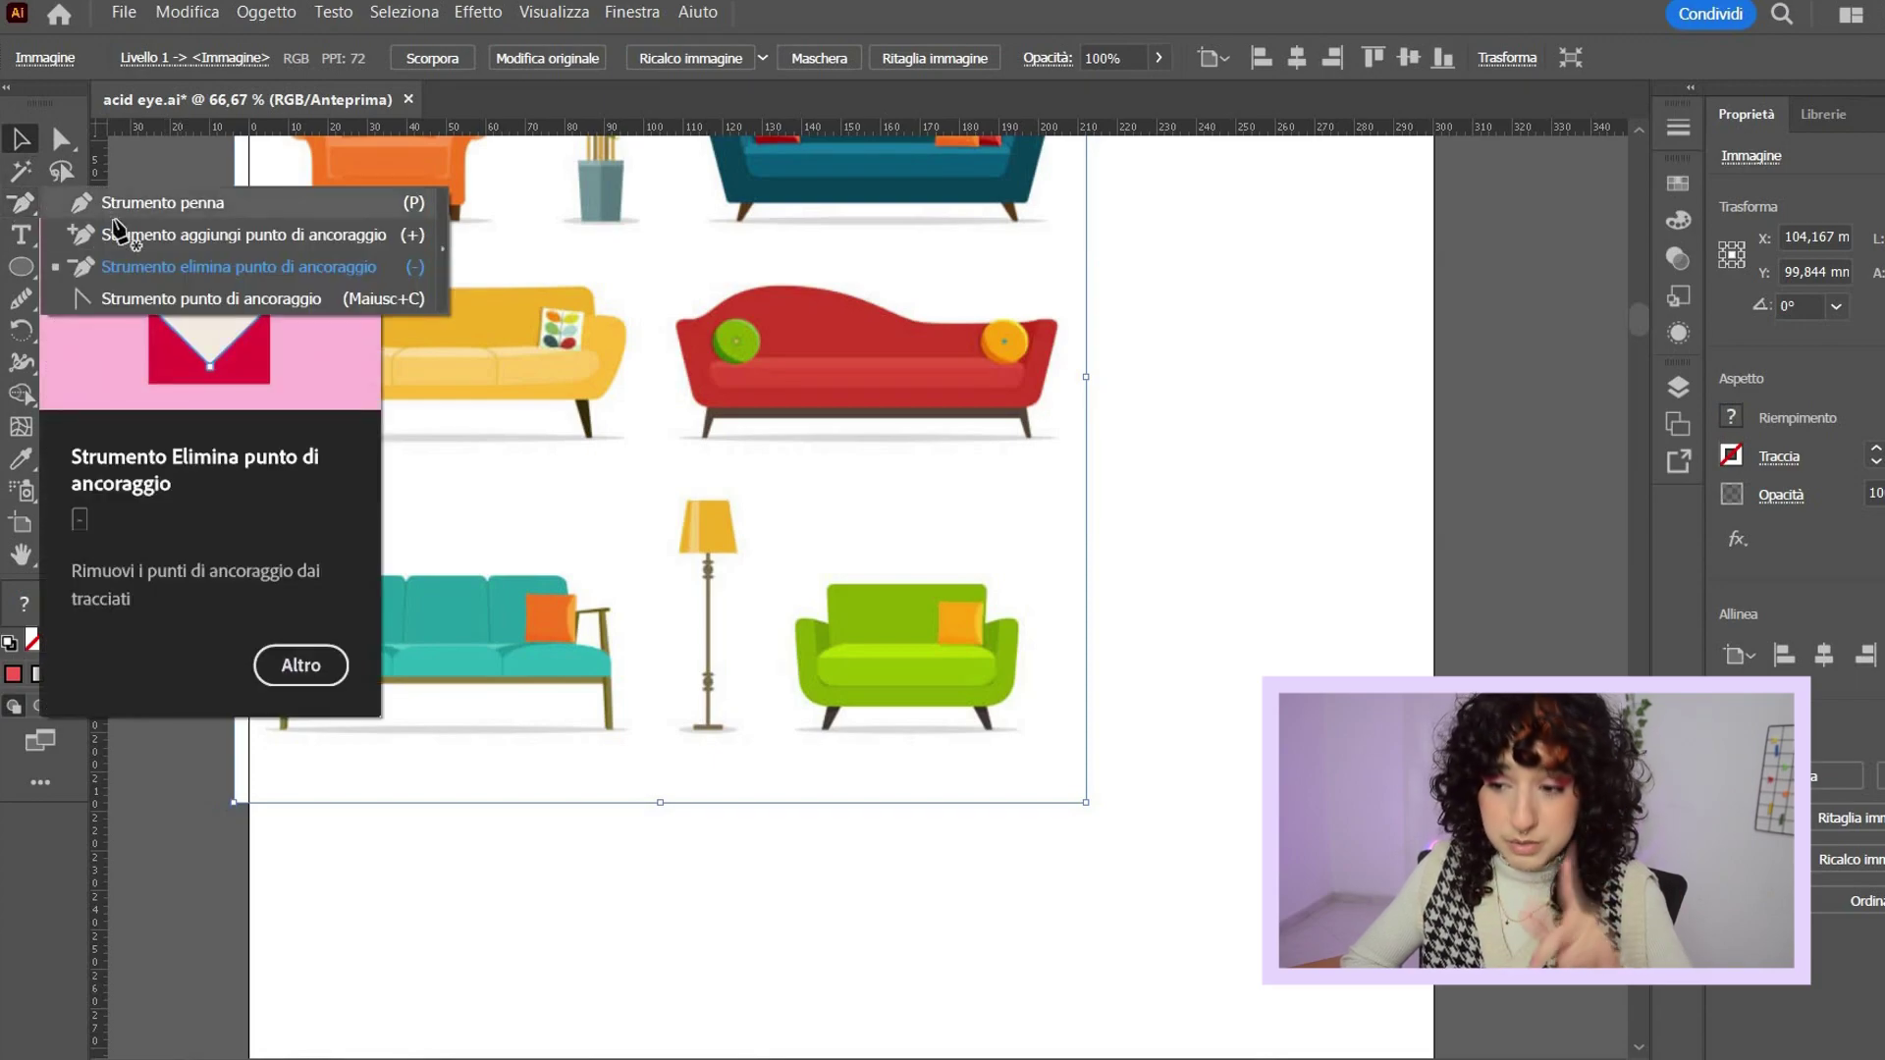
click(122, 204)
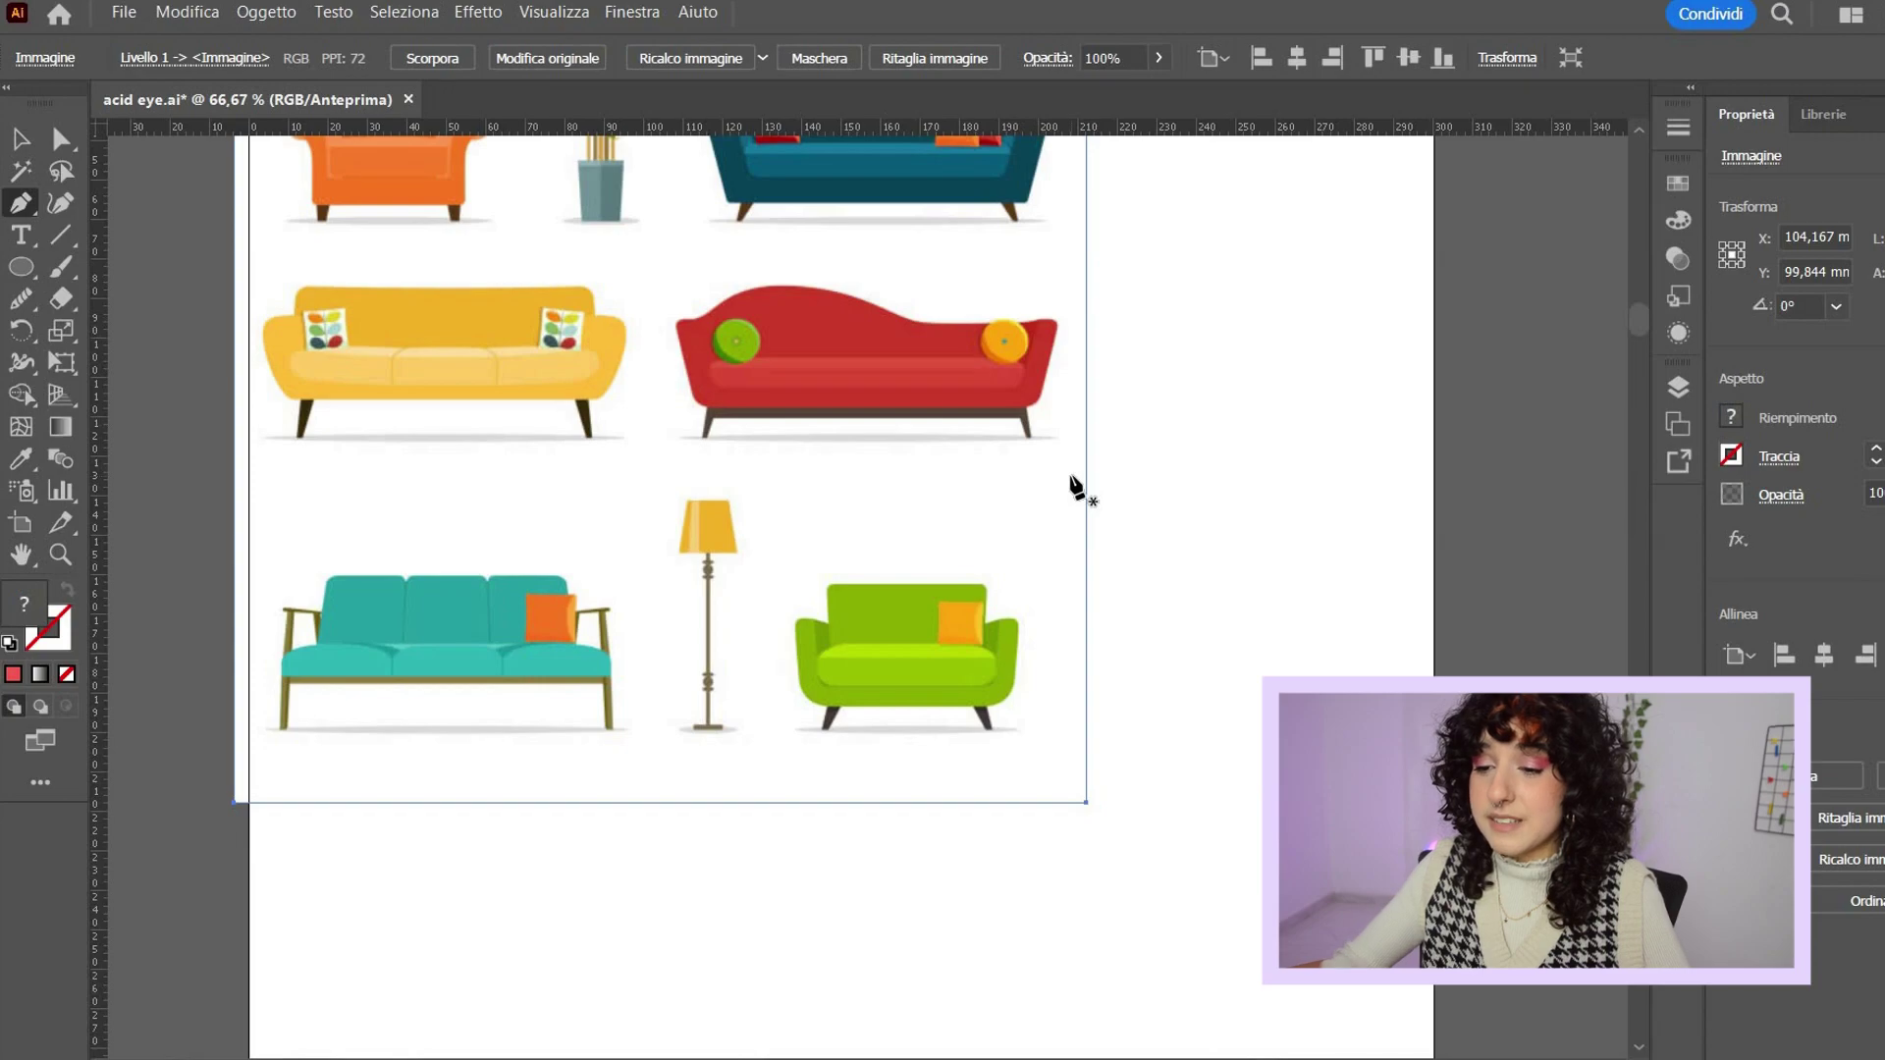
key(ctrl+plus)
key(ctrl+plus)
key(ctrl+plus)
drag(1086, 645, 821, 514)
drag(1249, 598, 888, 592)
click(310, 280)
click(282, 310)
click(326, 498)
click(369, 543)
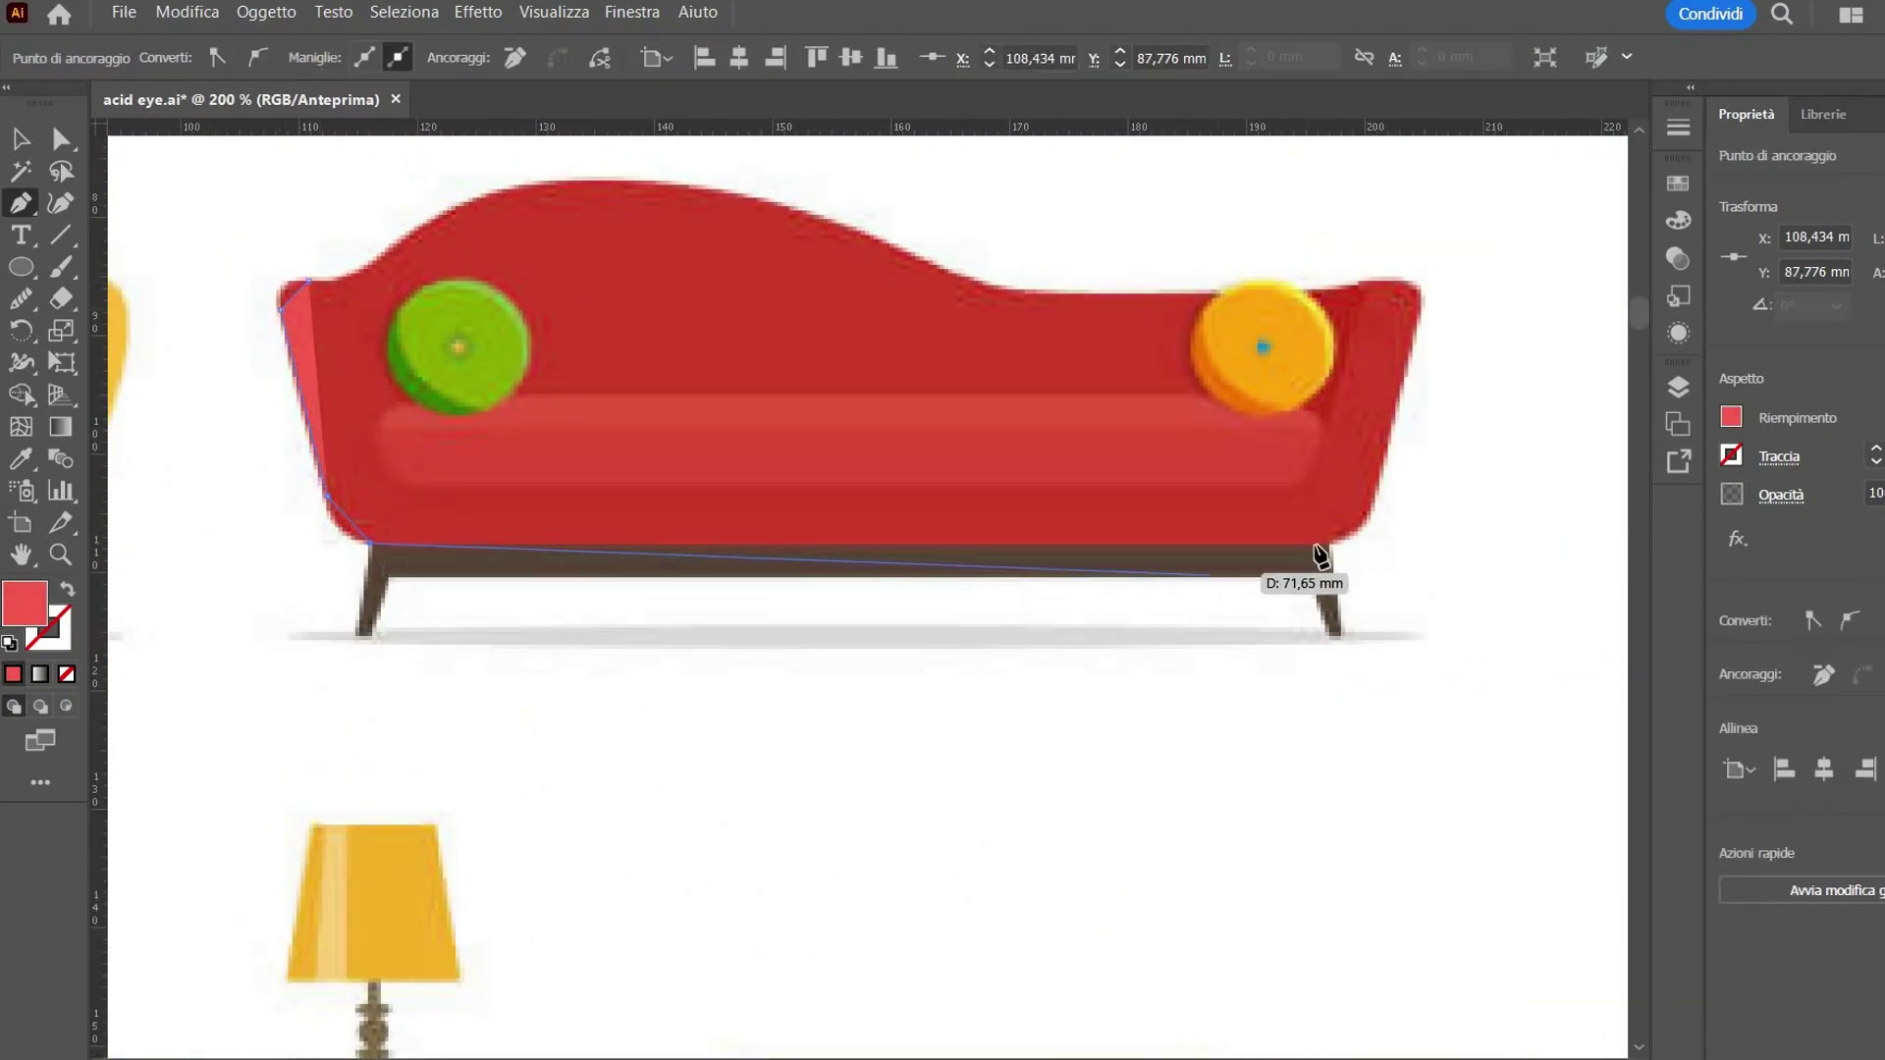
- Continue the sofa outline along the base, up the right armrest and over the curved backrest
click(1316, 543)
click(1370, 498)
click(1417, 312)
click(1368, 280)
click(987, 280)
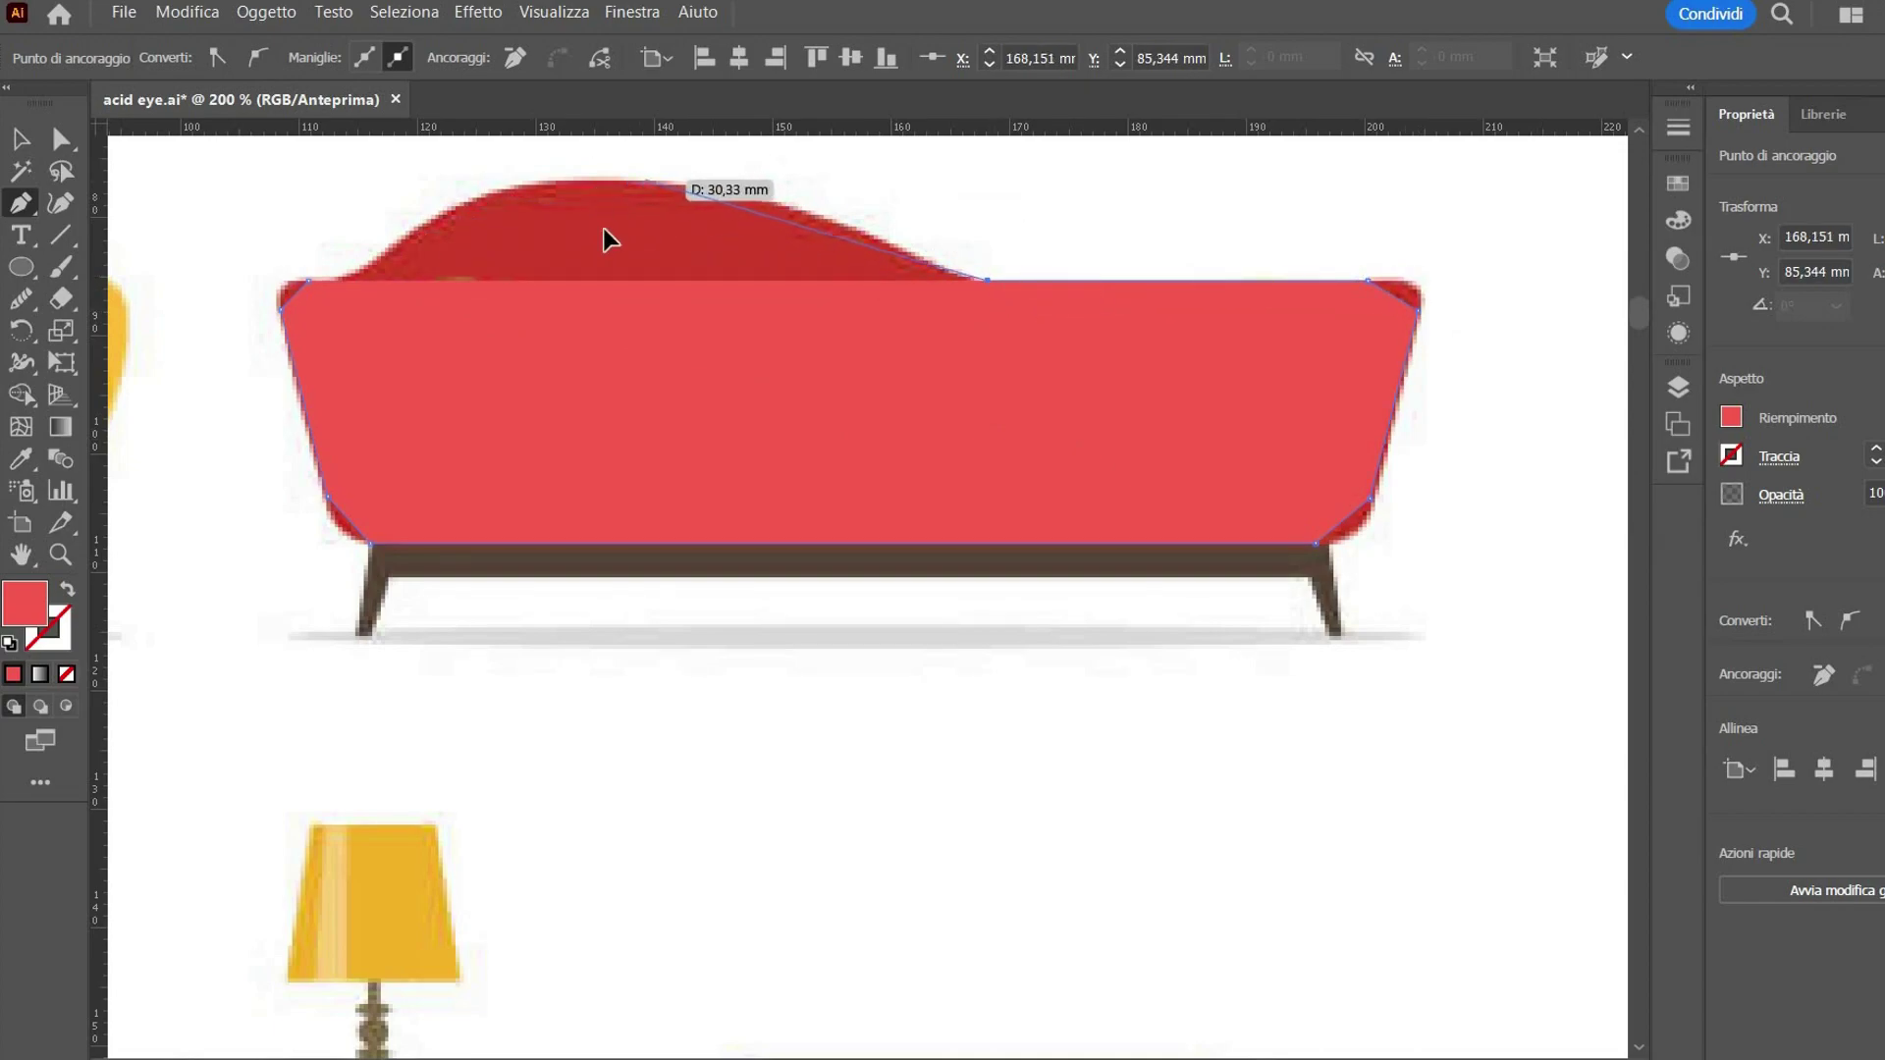
drag(647, 182, 558, 200)
drag(369, 263, 232, 367)
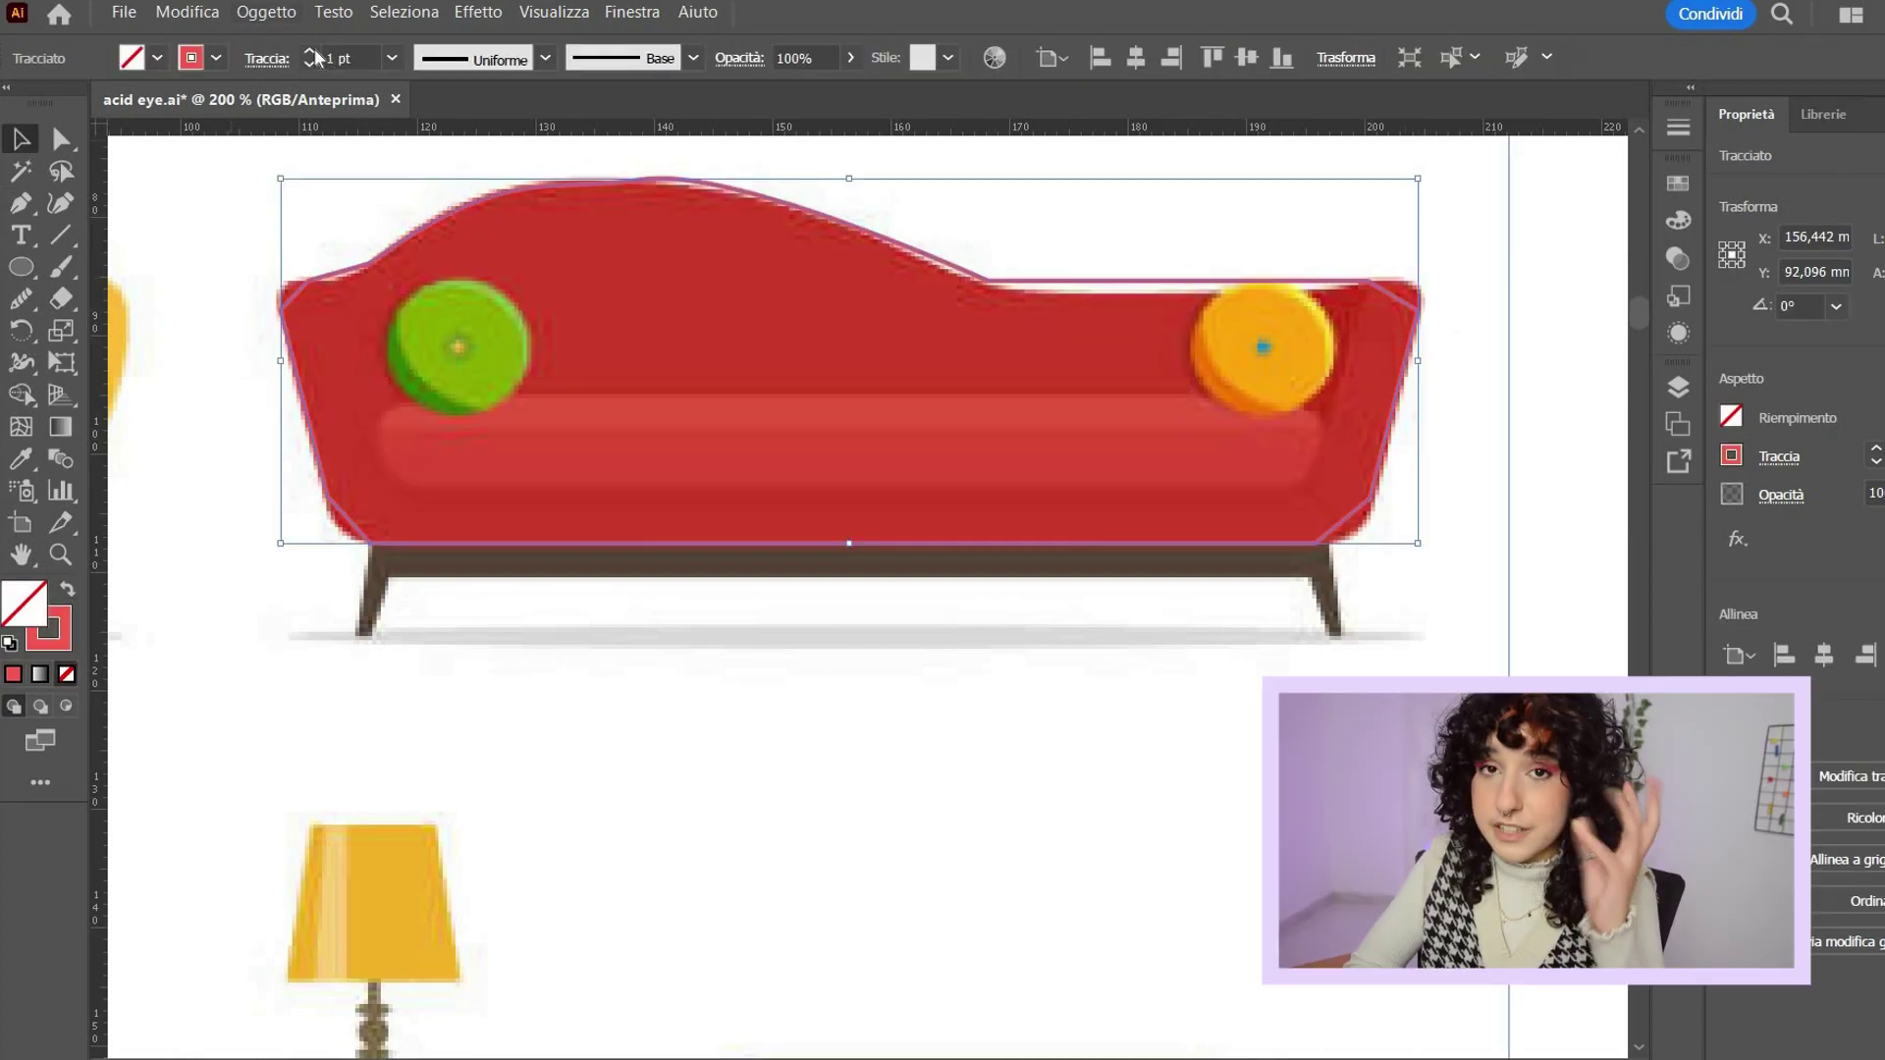
- Give the traced sofa outline a 3 pt yellow stroke and select its path
click(311, 52)
click(310, 51)
click(216, 57)
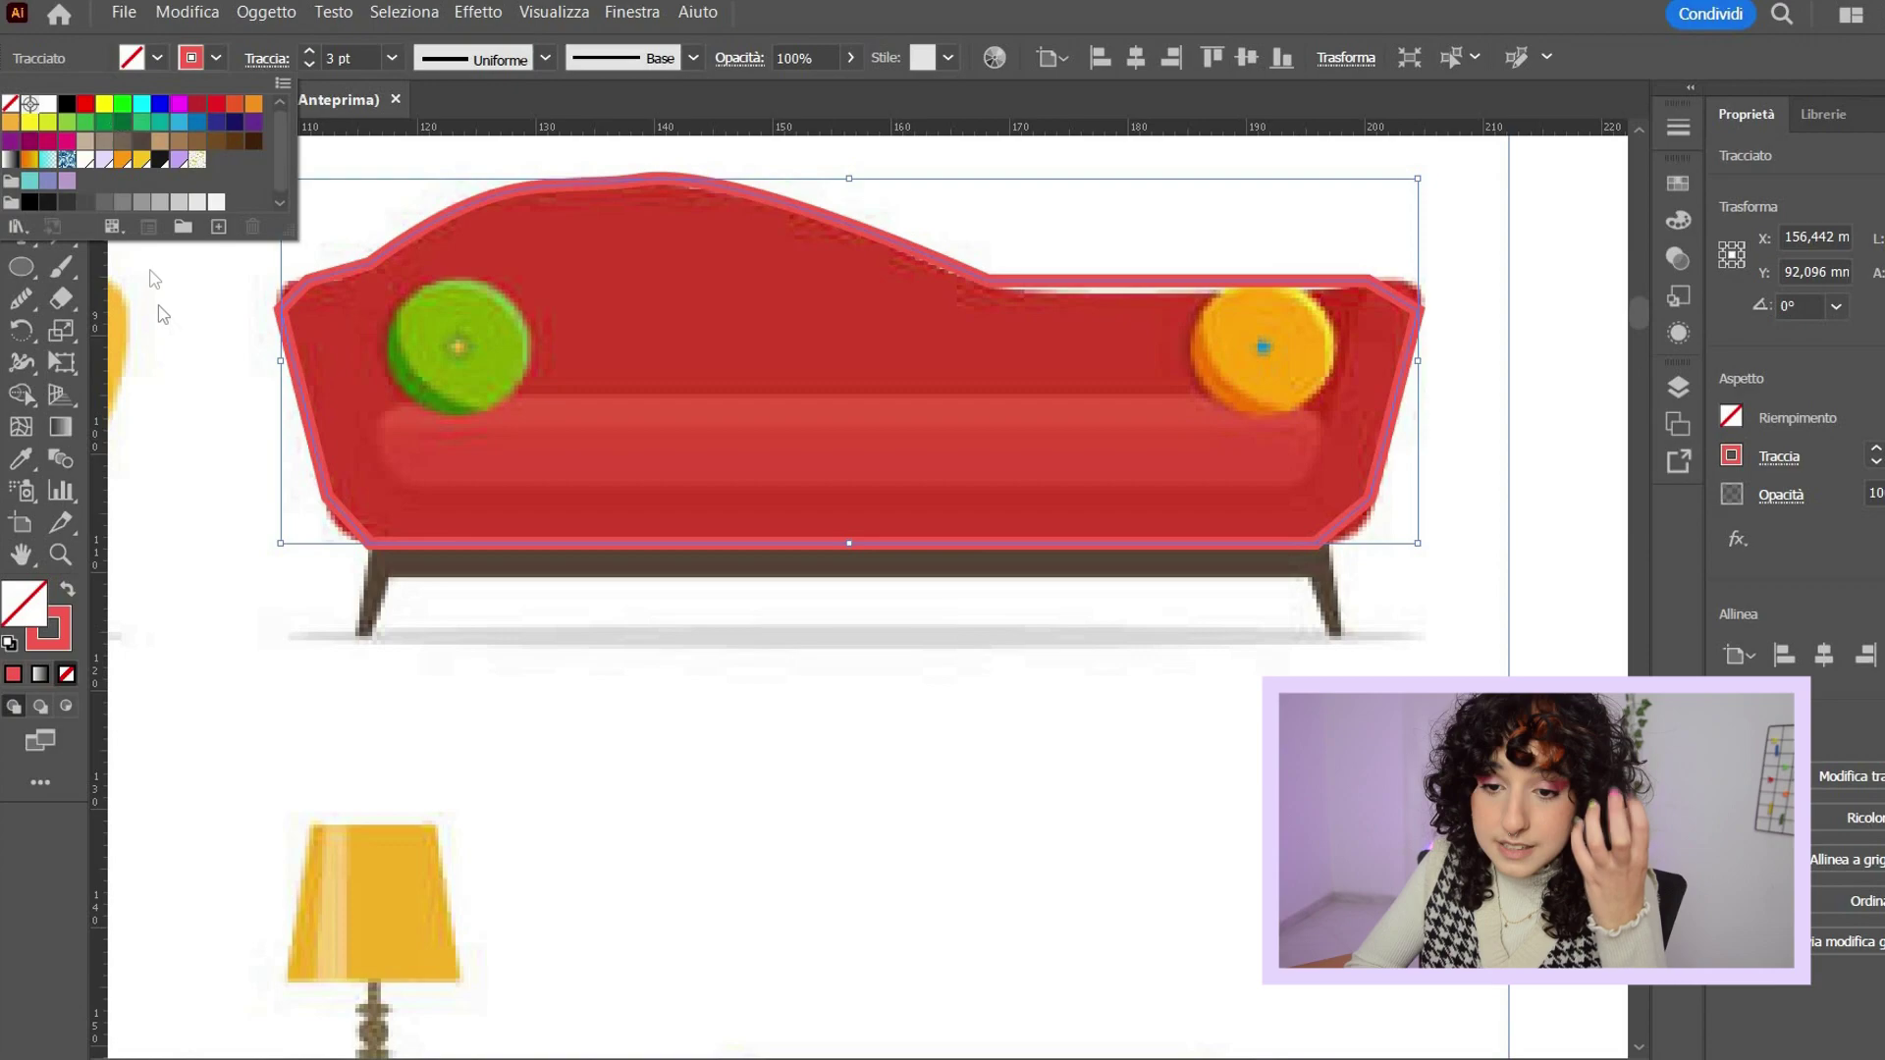
click(103, 103)
click(561, 238)
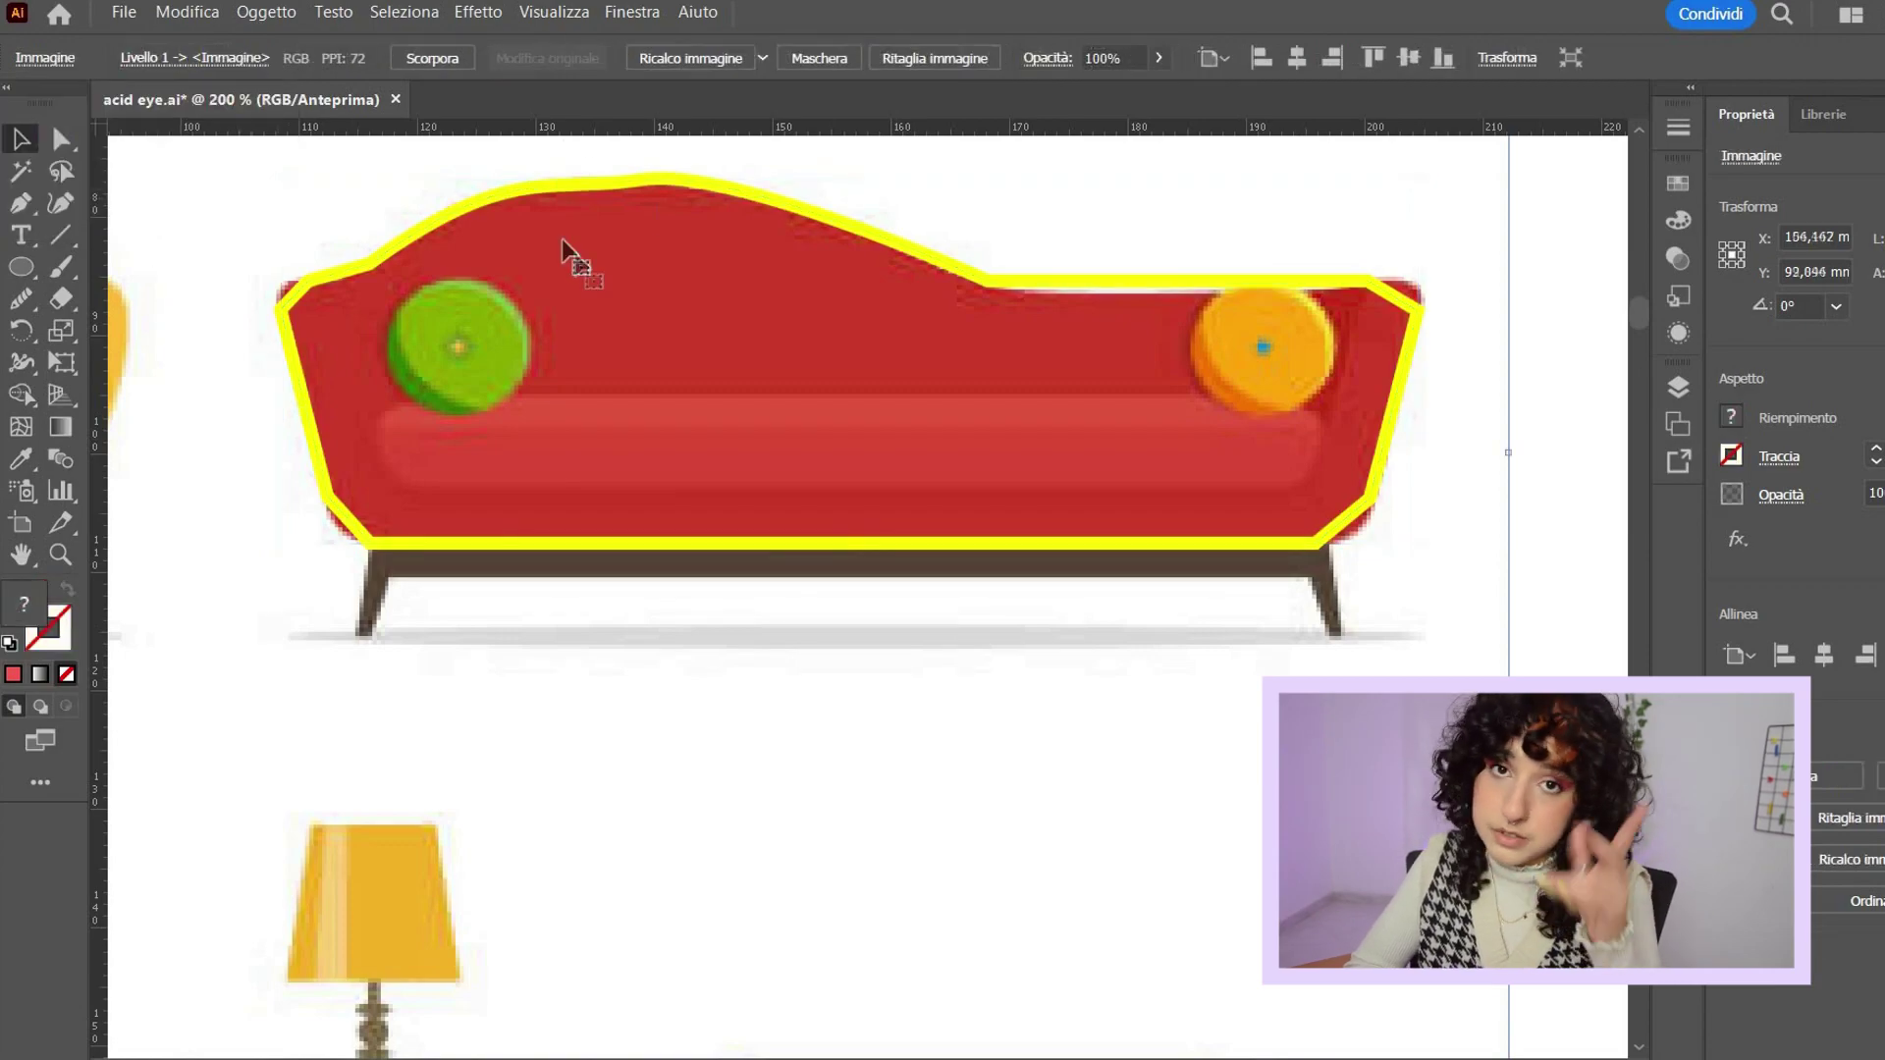
click(523, 190)
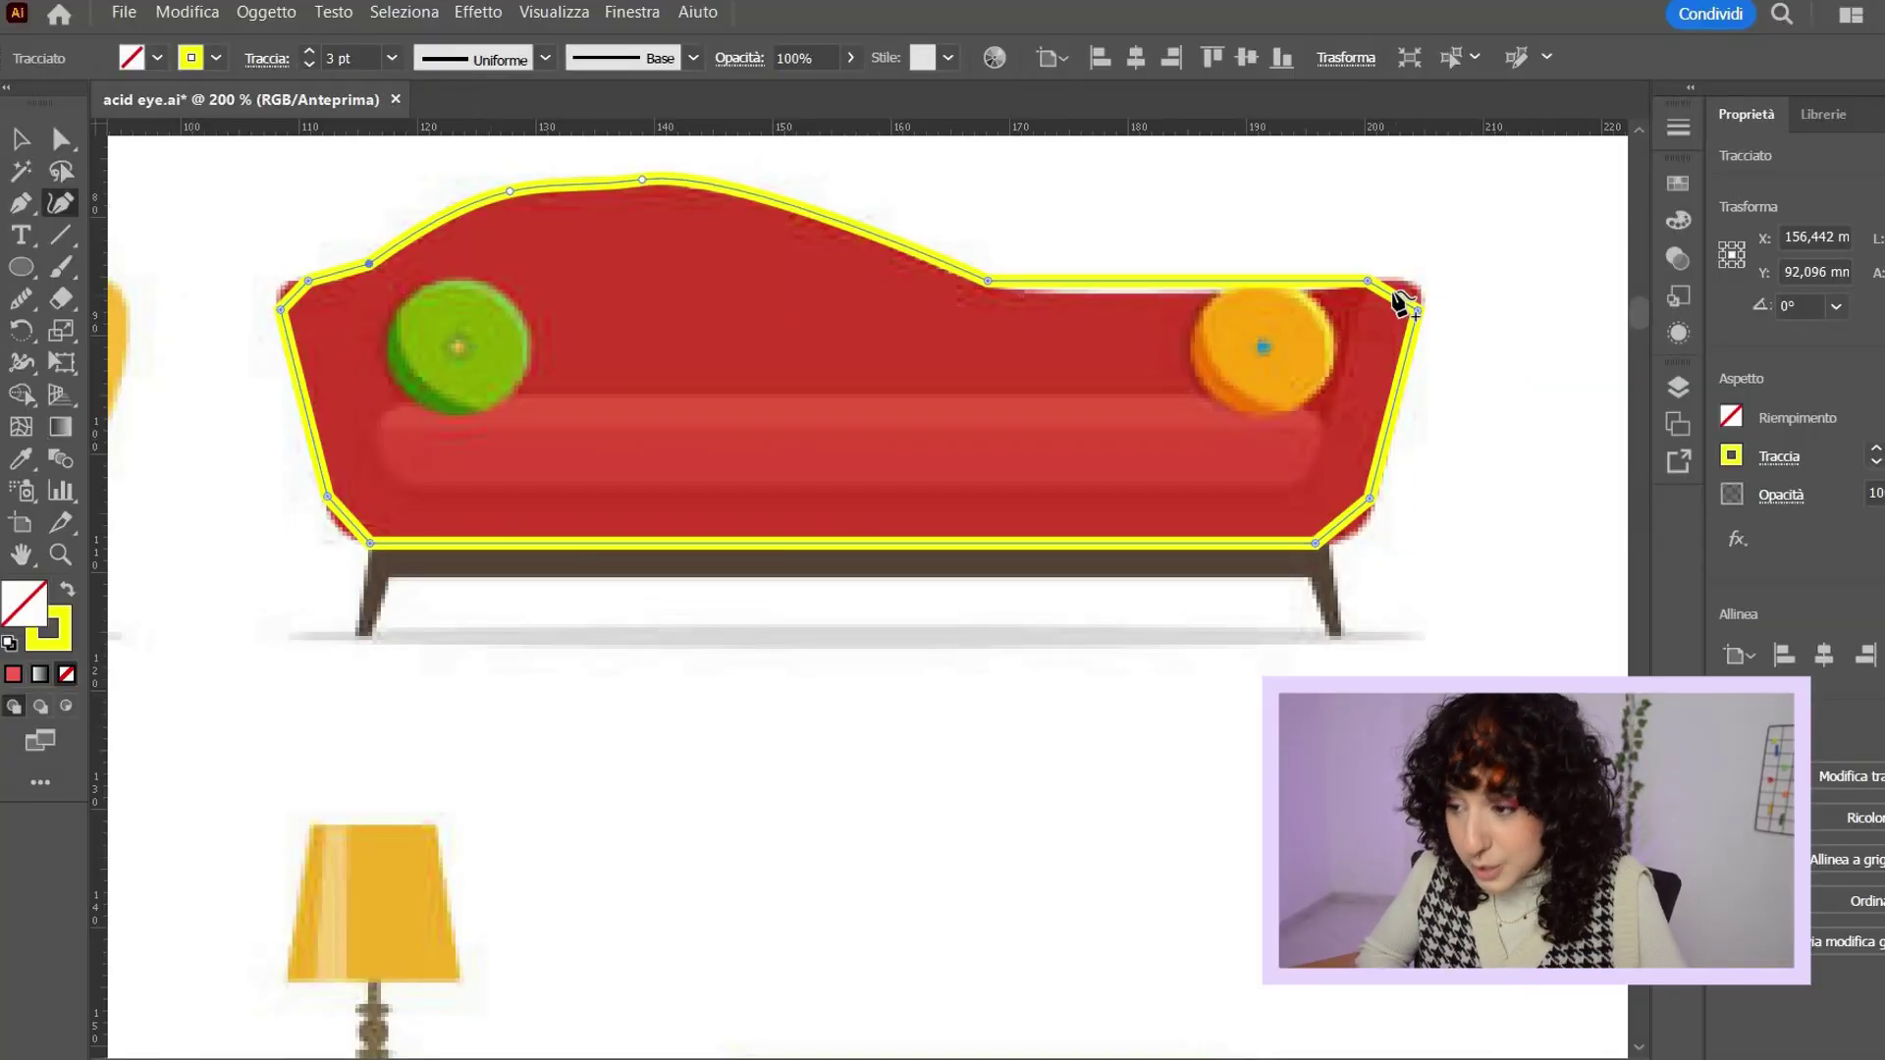
- Round the sofa outline's four corners with extra curvature points at both armrests and both base corners
drag(1401, 296, 1410, 283)
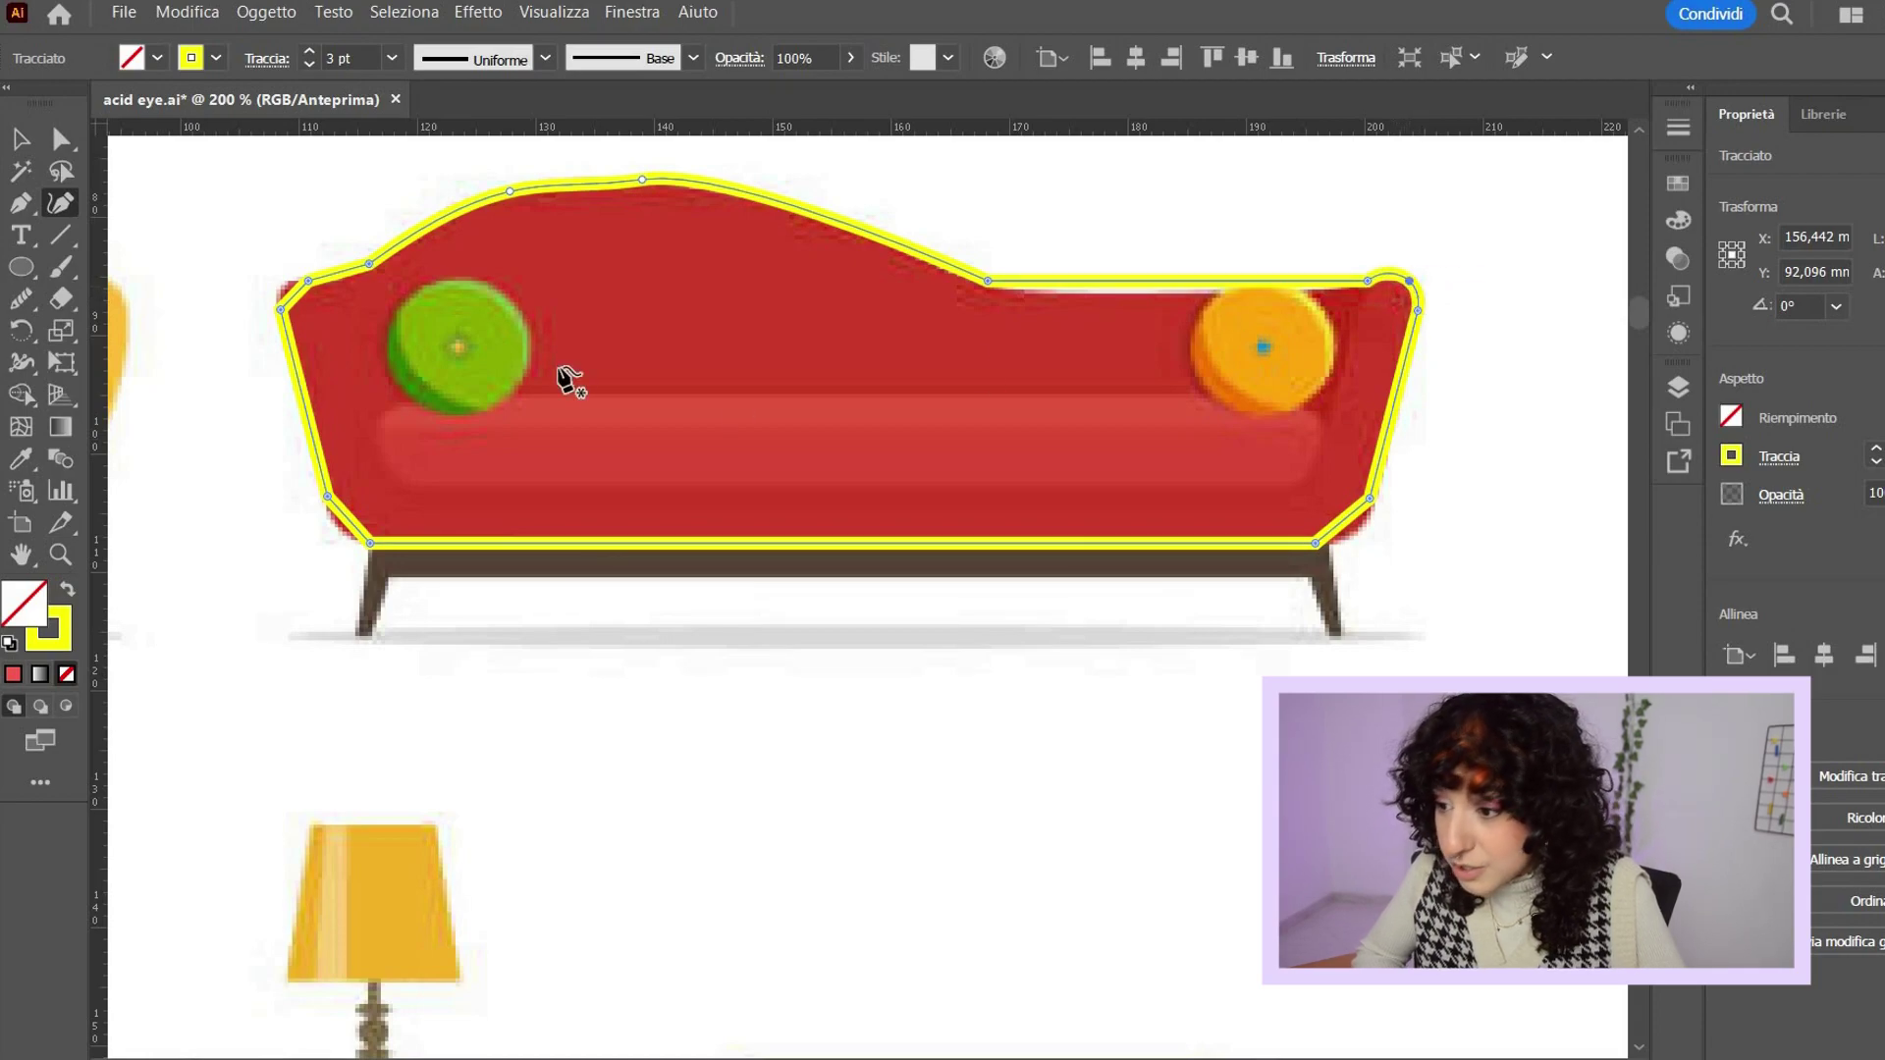
click(283, 284)
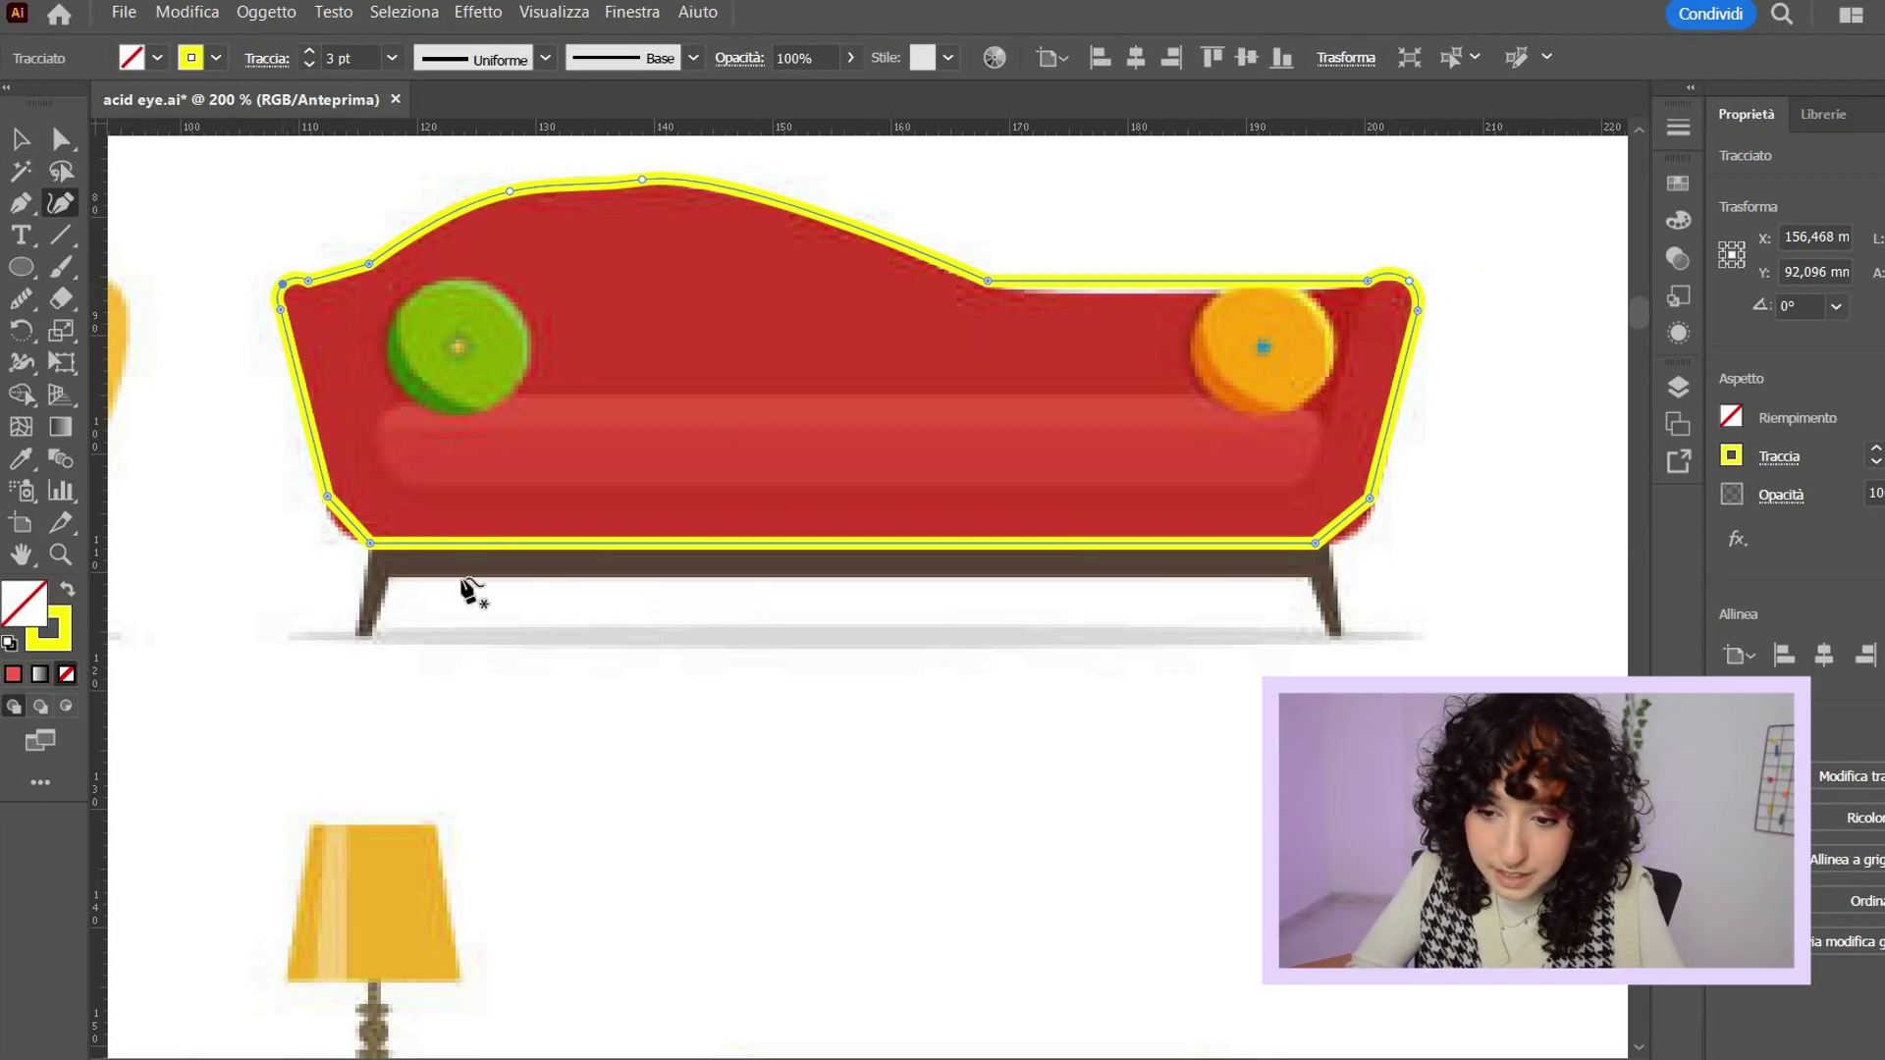
click(346, 535)
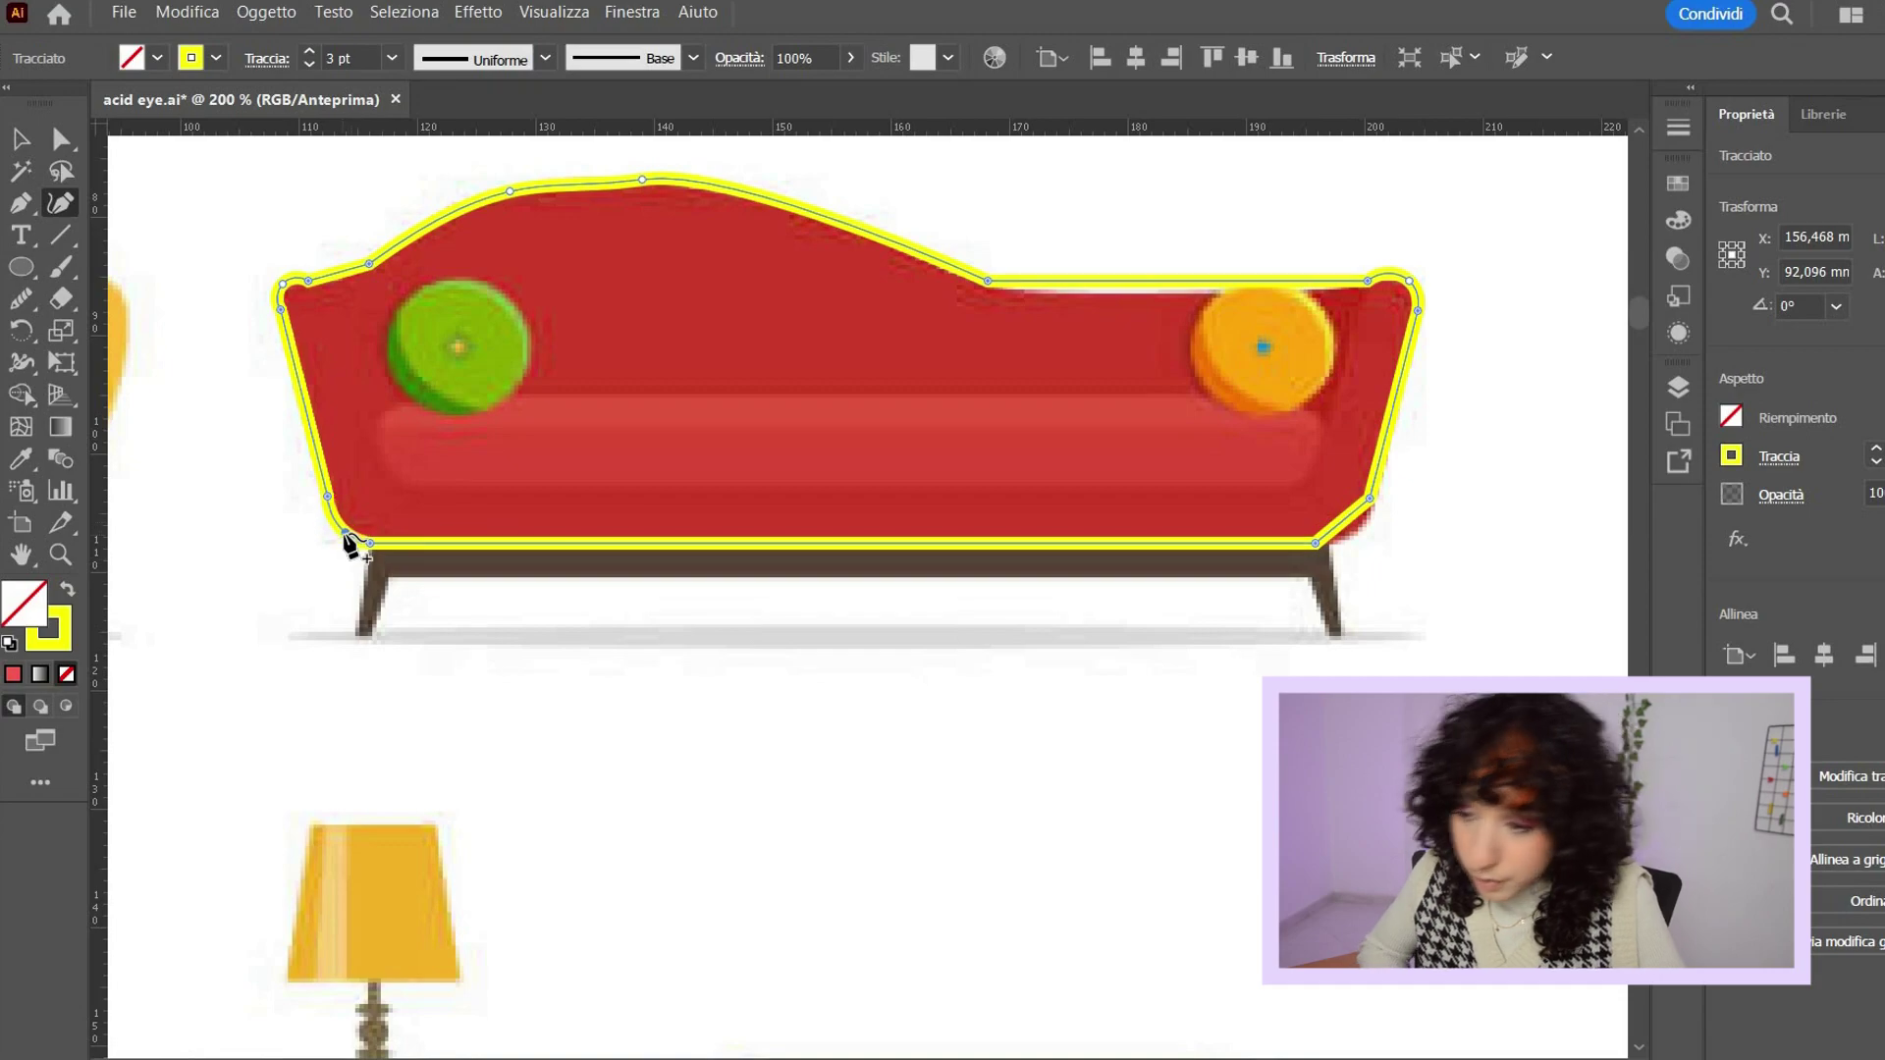
click(1361, 535)
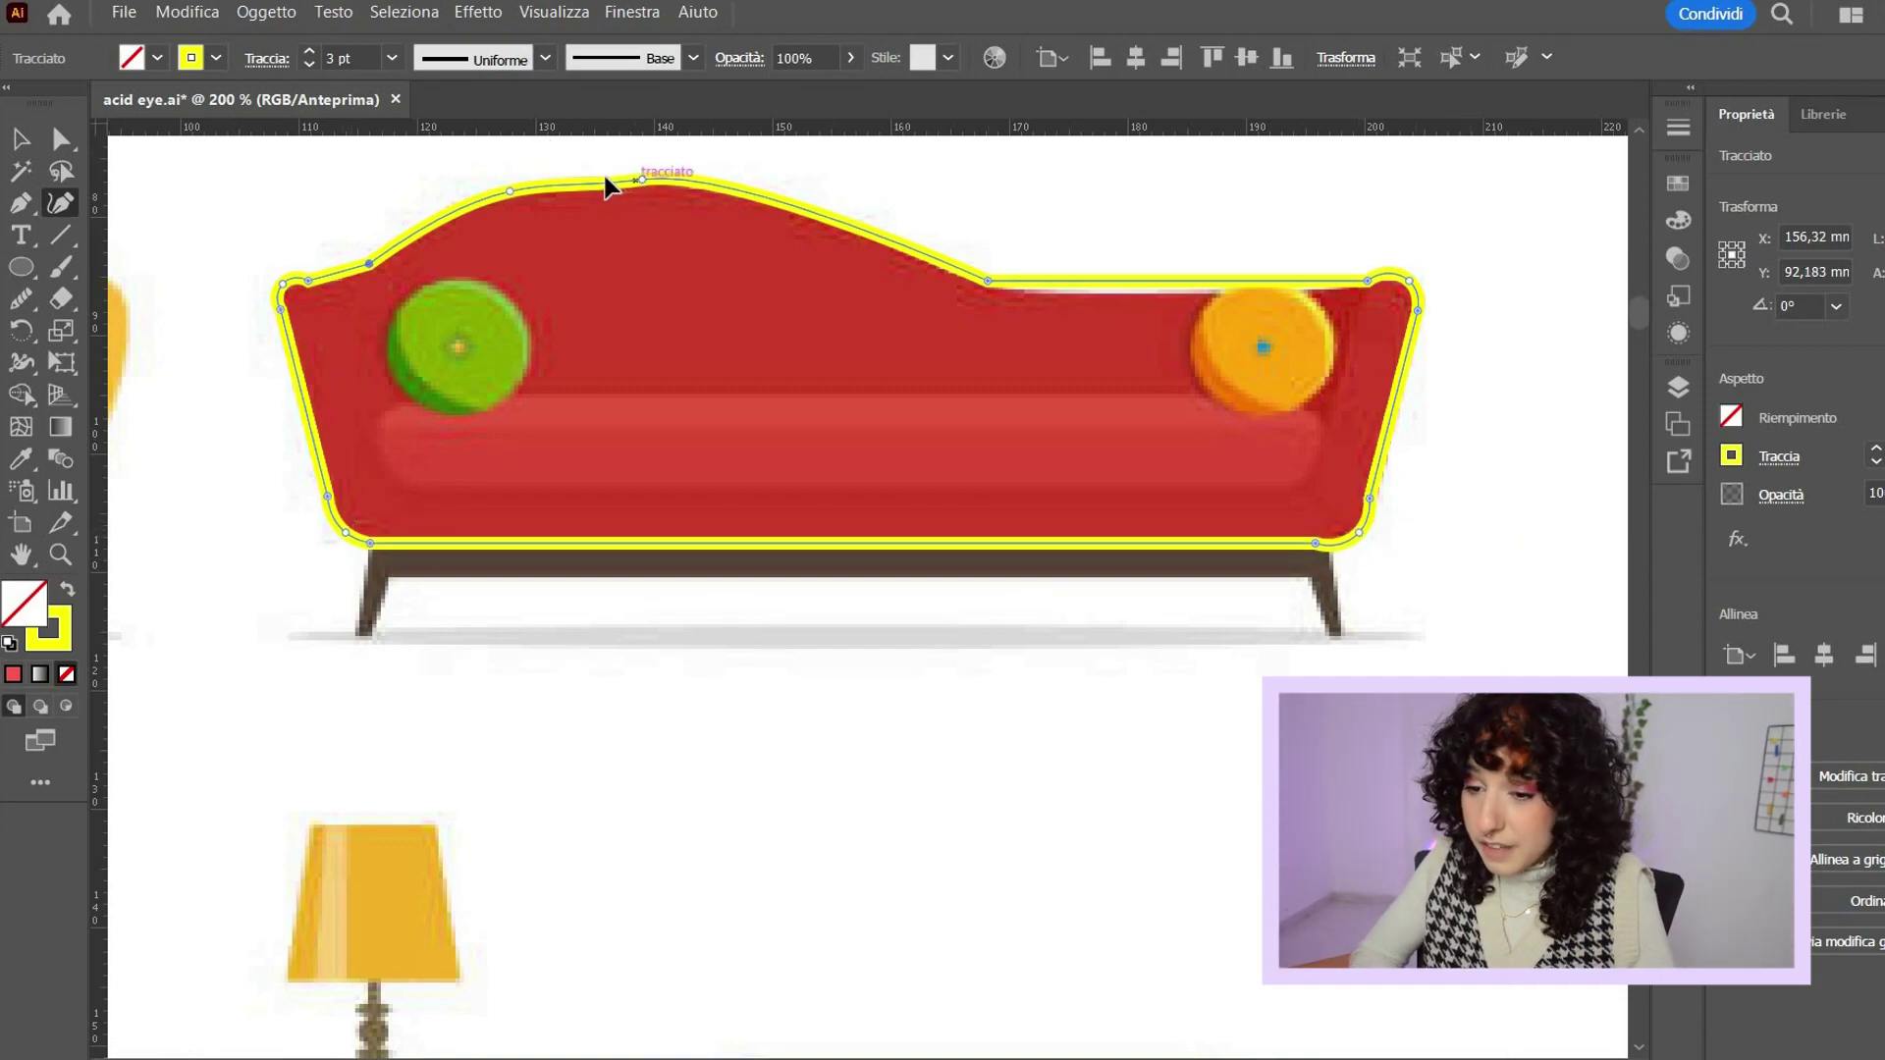
- Shift the two anchor points atop the curved backrest leftward to smooth the curve, and deselect the sofa outline
drag(641, 179, 612, 178)
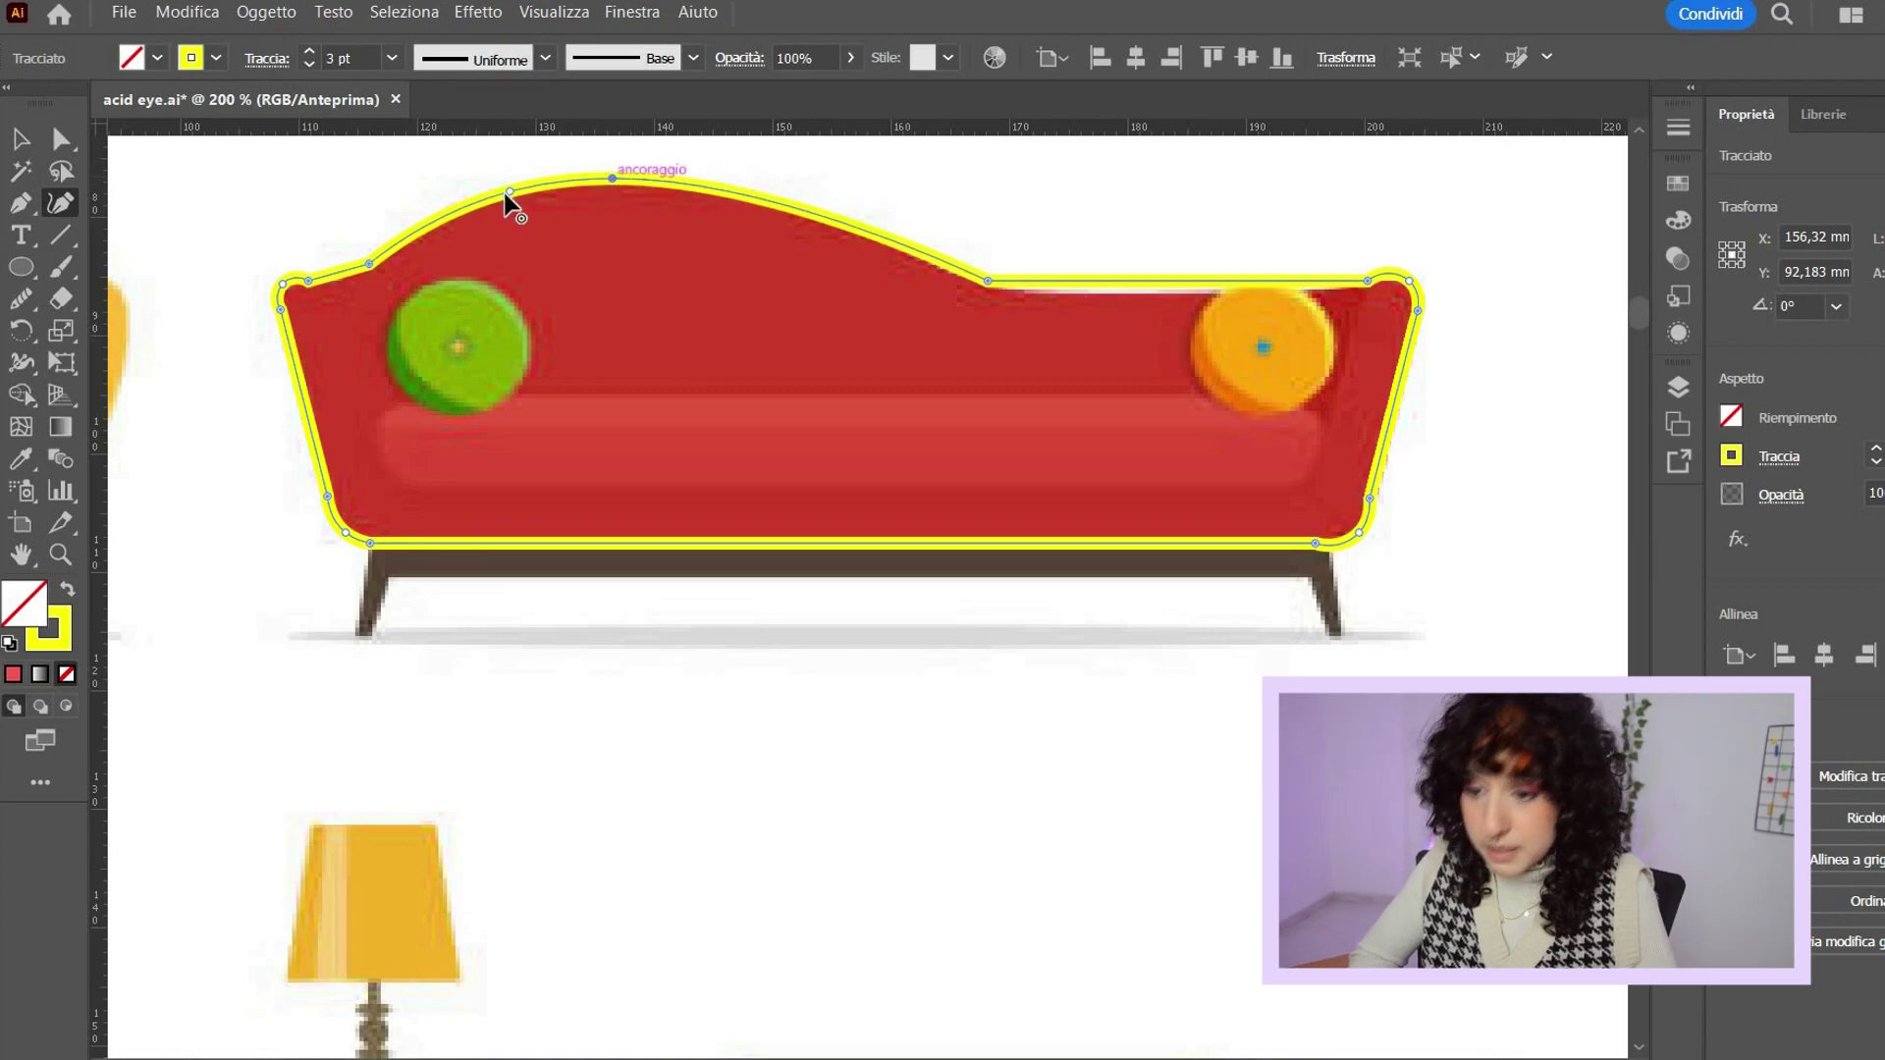
click(483, 199)
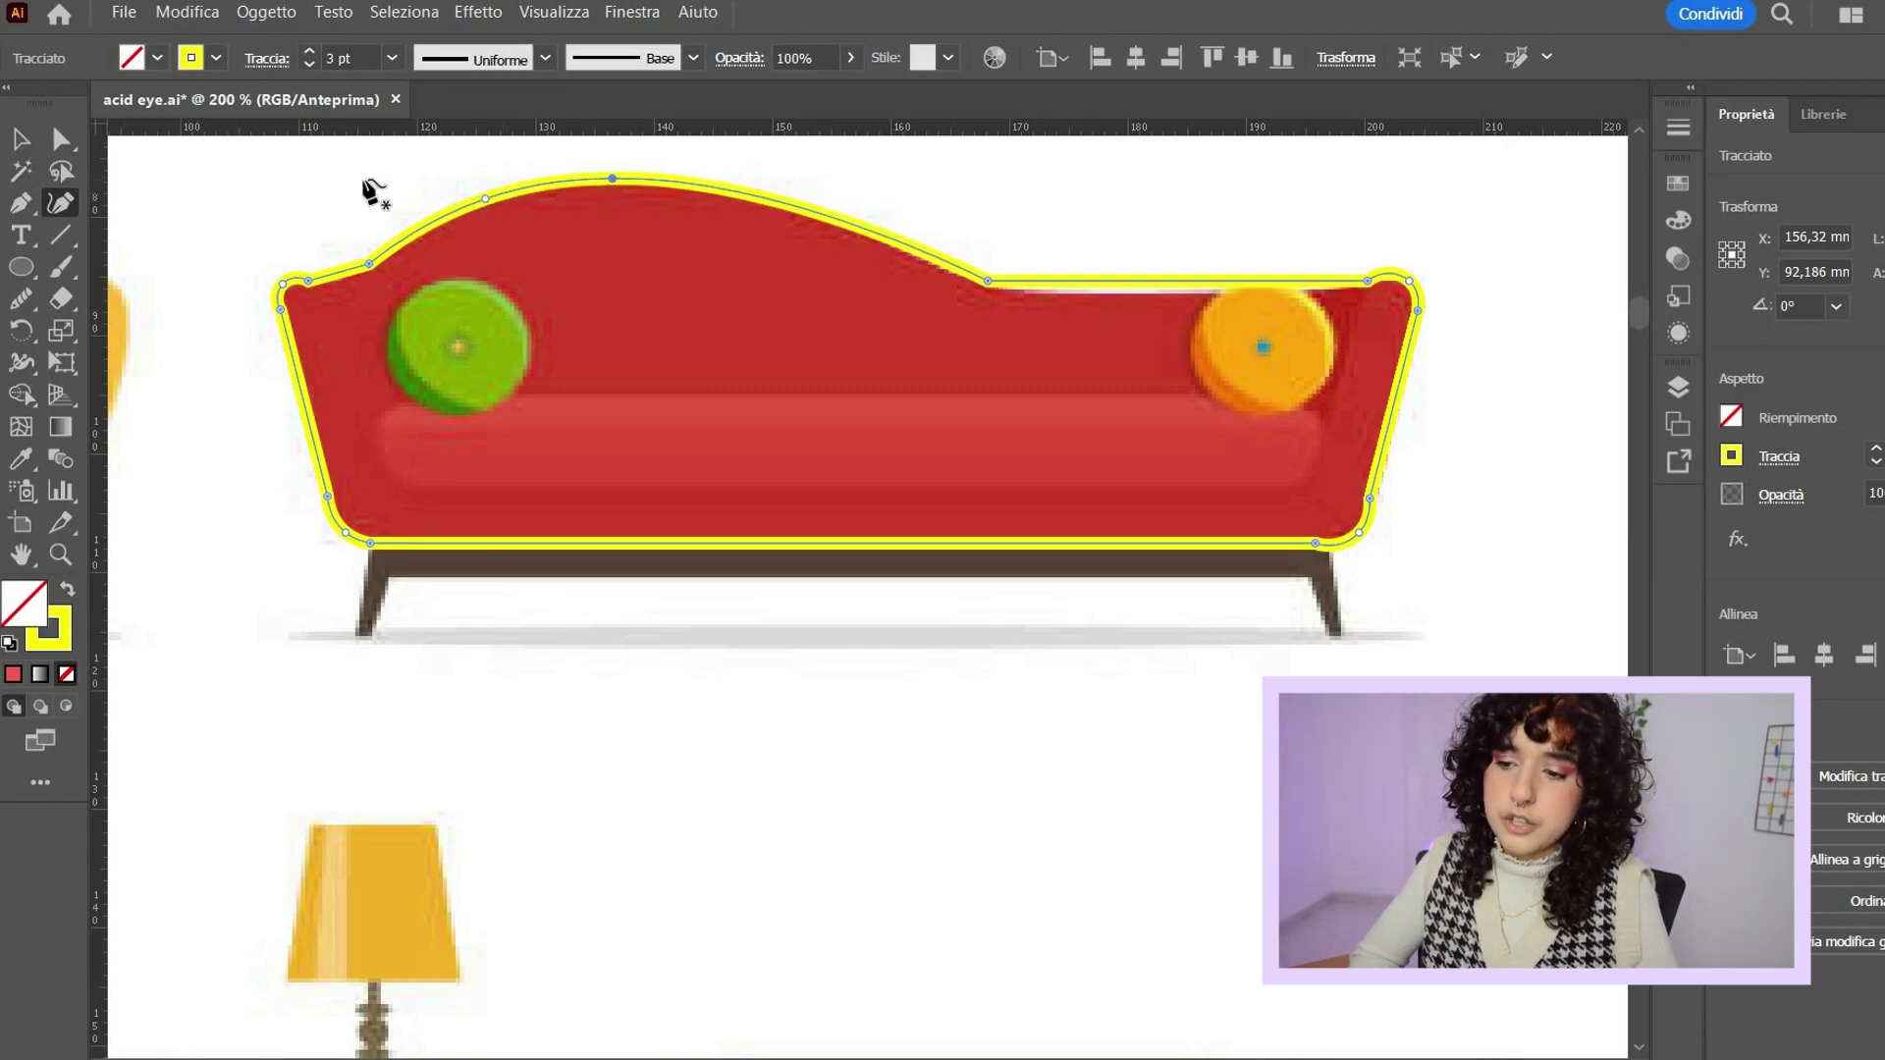
key(v)
click(140, 186)
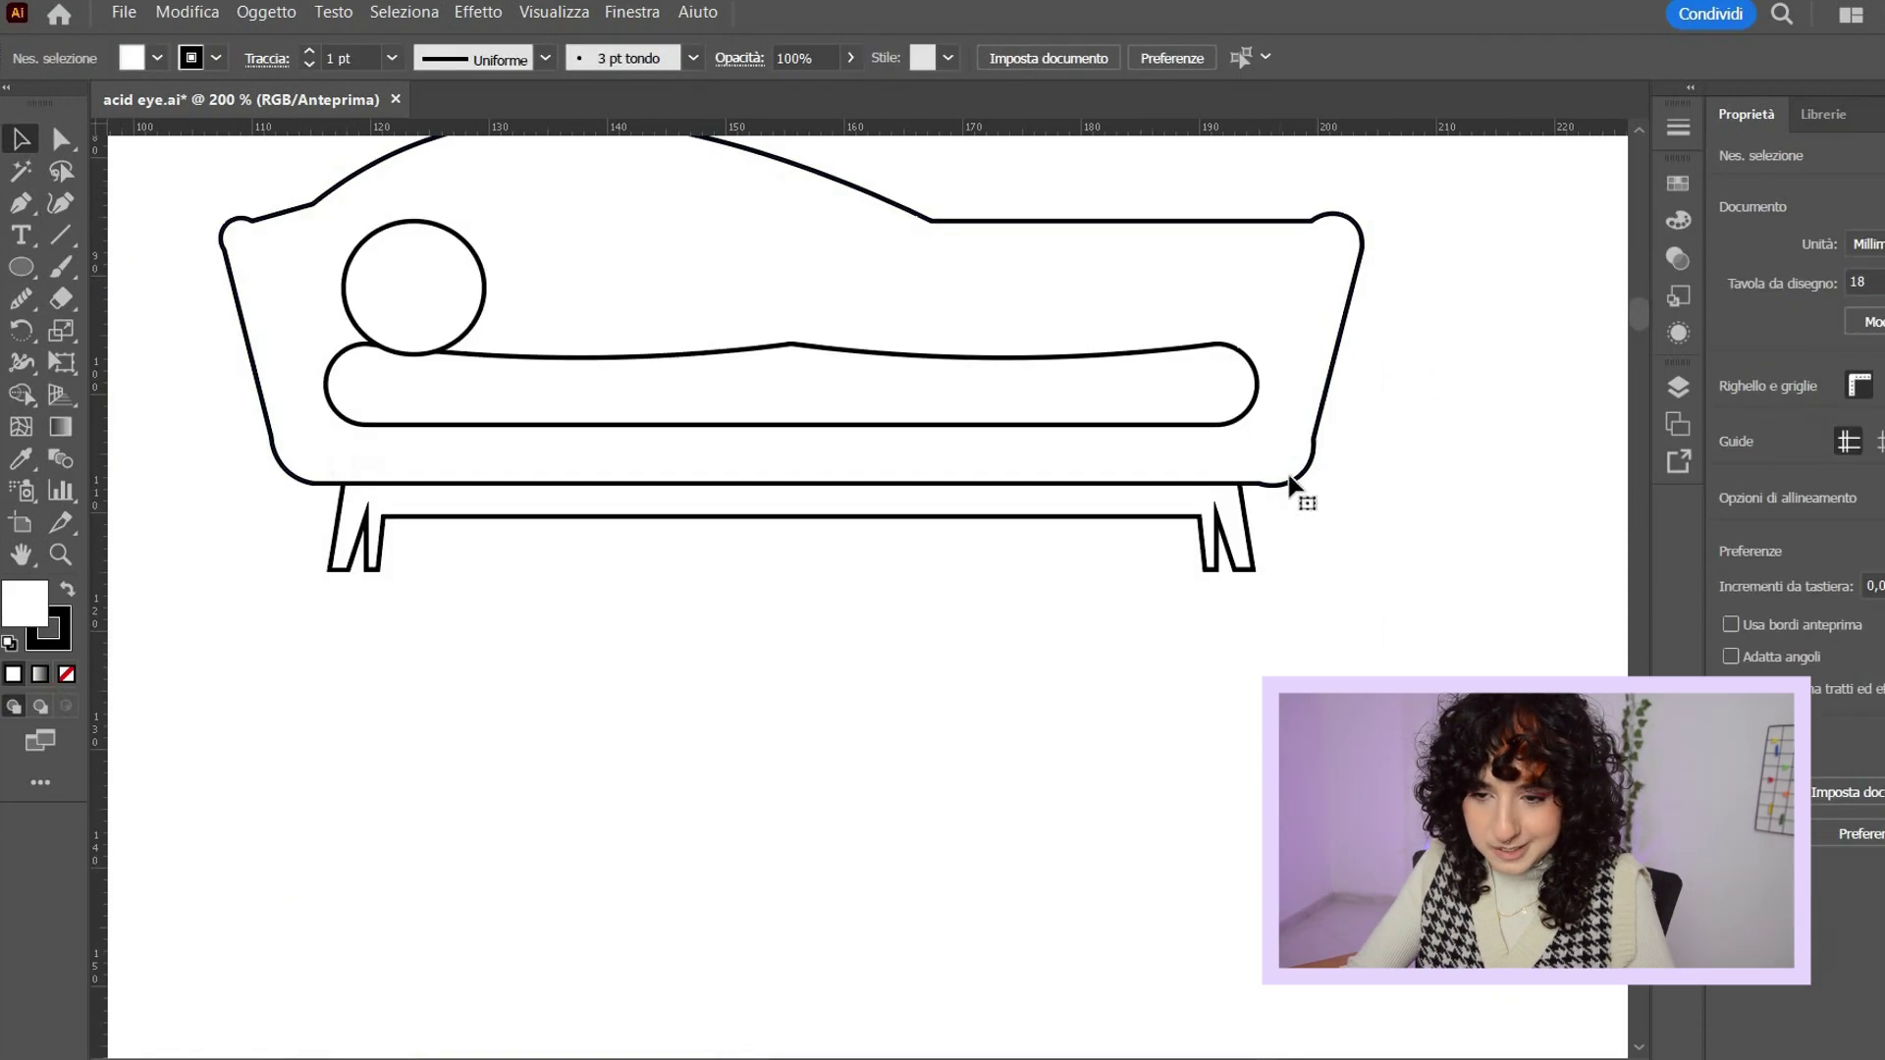
- Redraw the upper edge of the sofa body with the Pencil tool, giving the backrest a row of rounded waves
click(1298, 485)
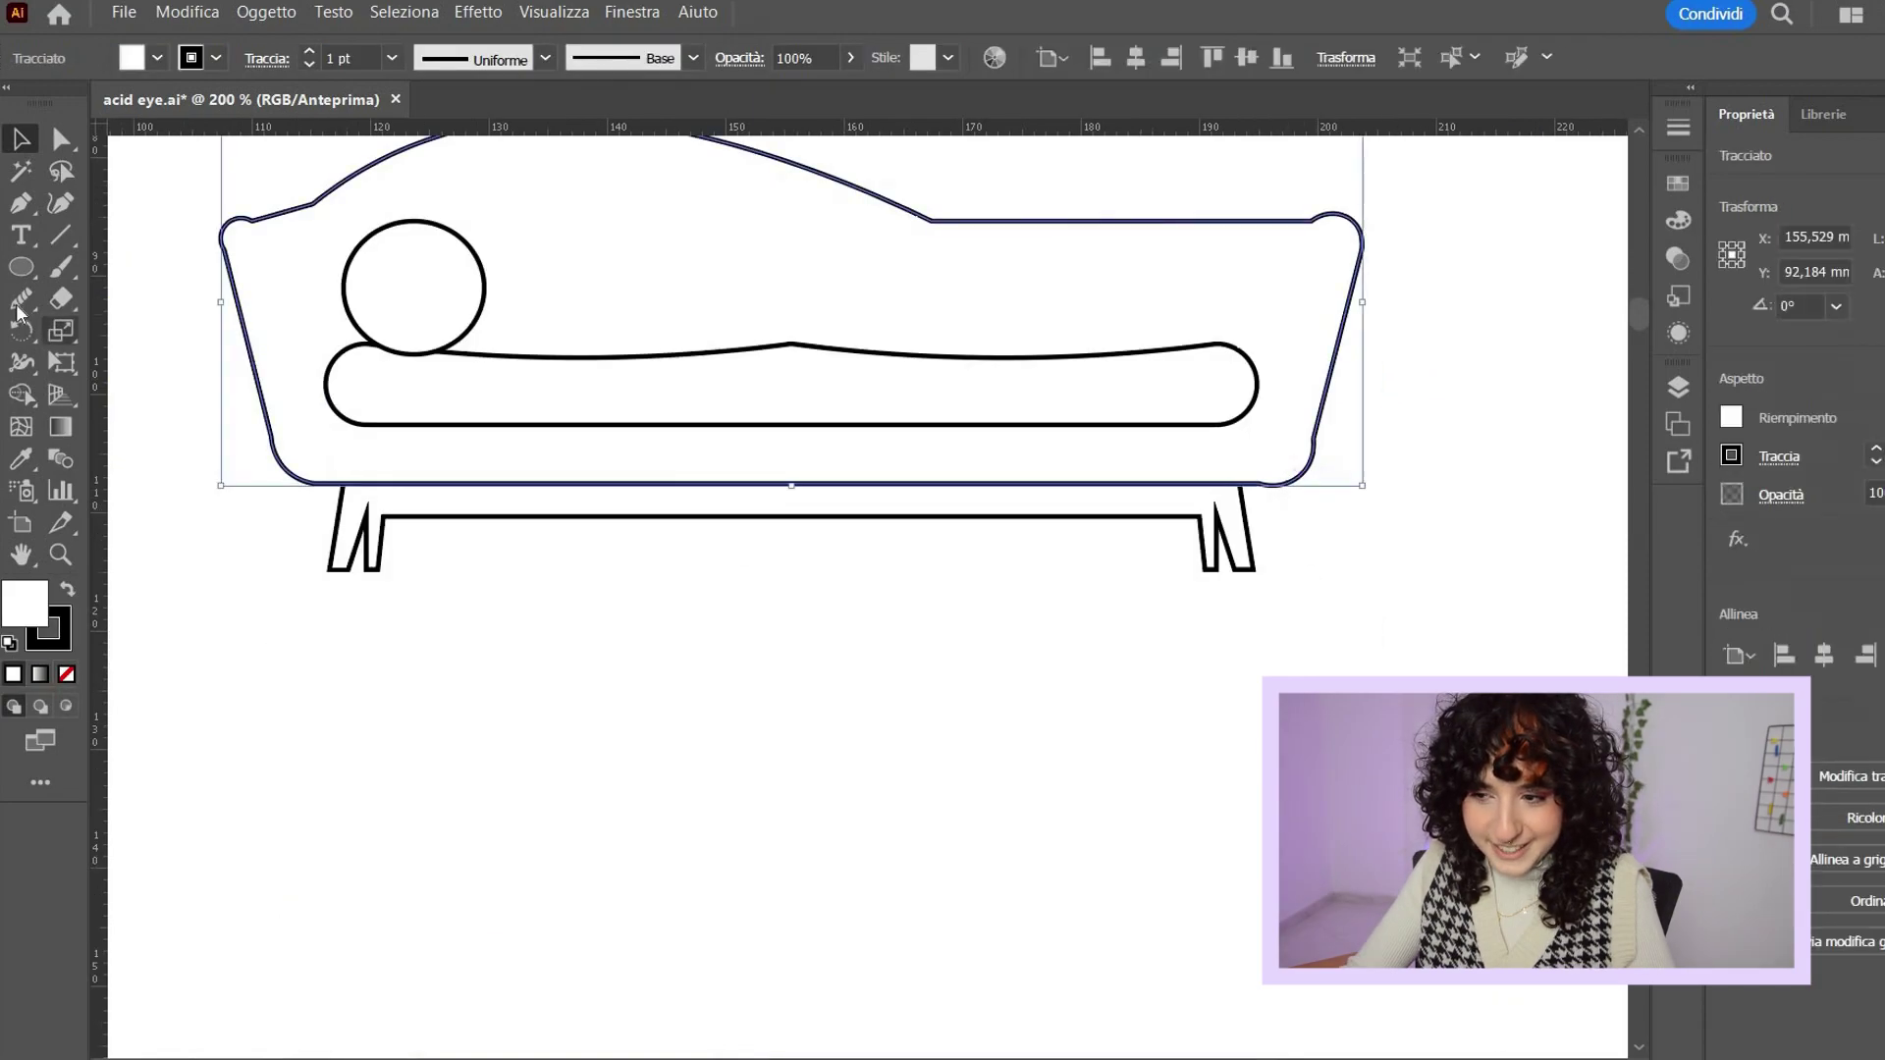
click(580, 786)
key(ctrl+minus)
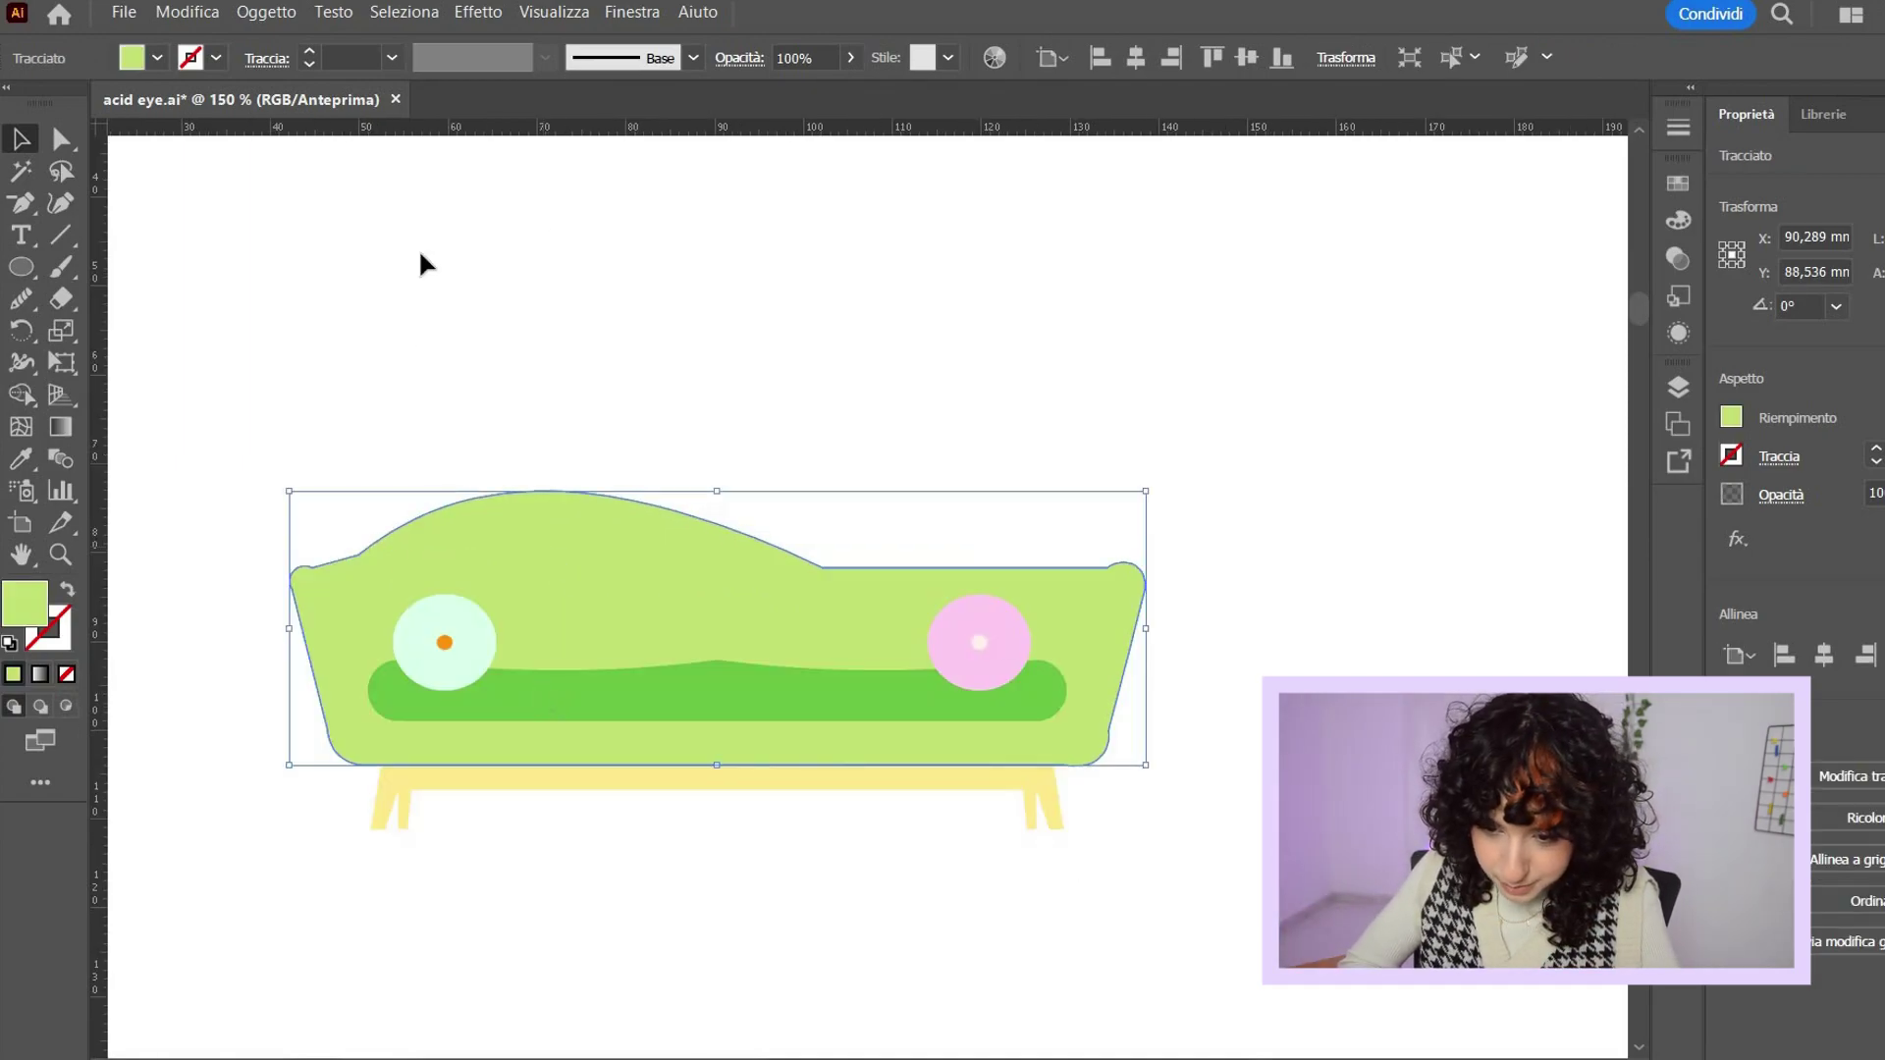
key(n)
drag(285, 545, 780, 555)
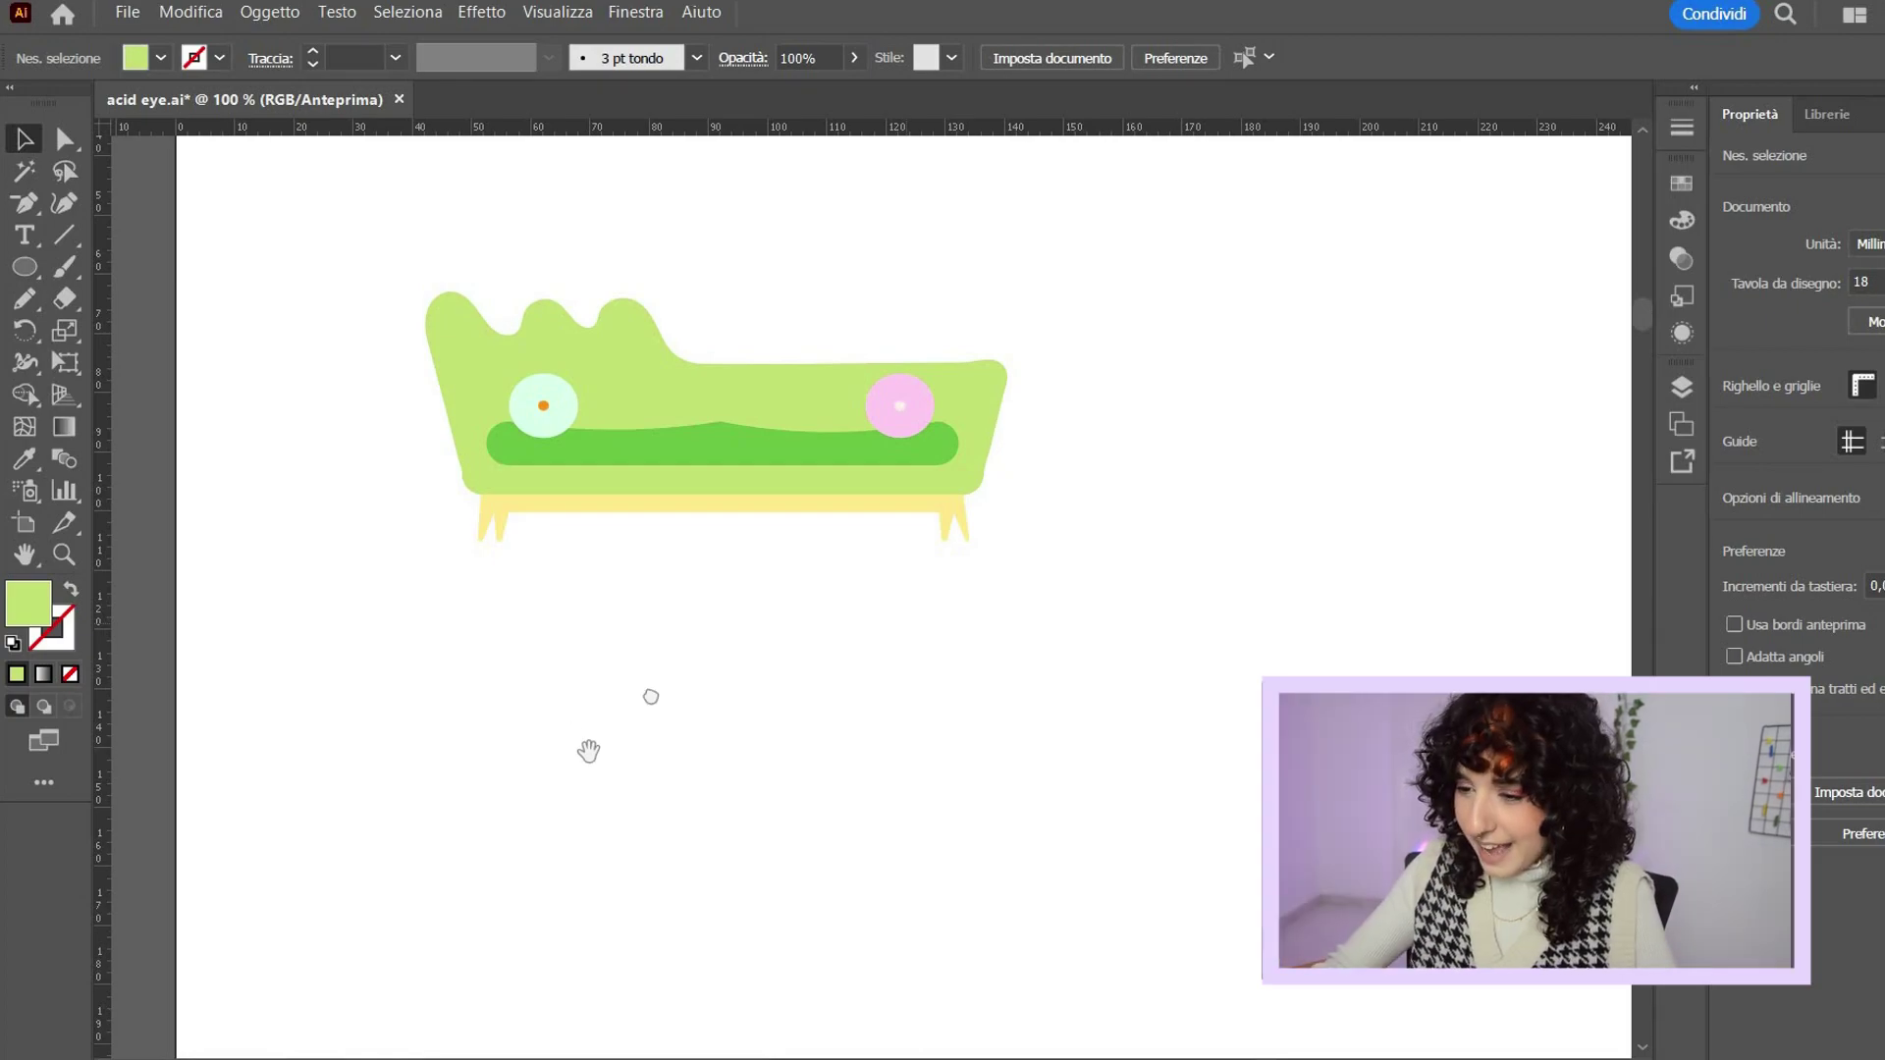
- Apply a Warp effect to the mint cushion's outer ellipse using the Arco conchiglia inferiore style
drag(589, 752, 662, 709)
key(ctrl+plus)
key(ctrl+plus)
drag(280, 478, 381, 672)
click(517, 447)
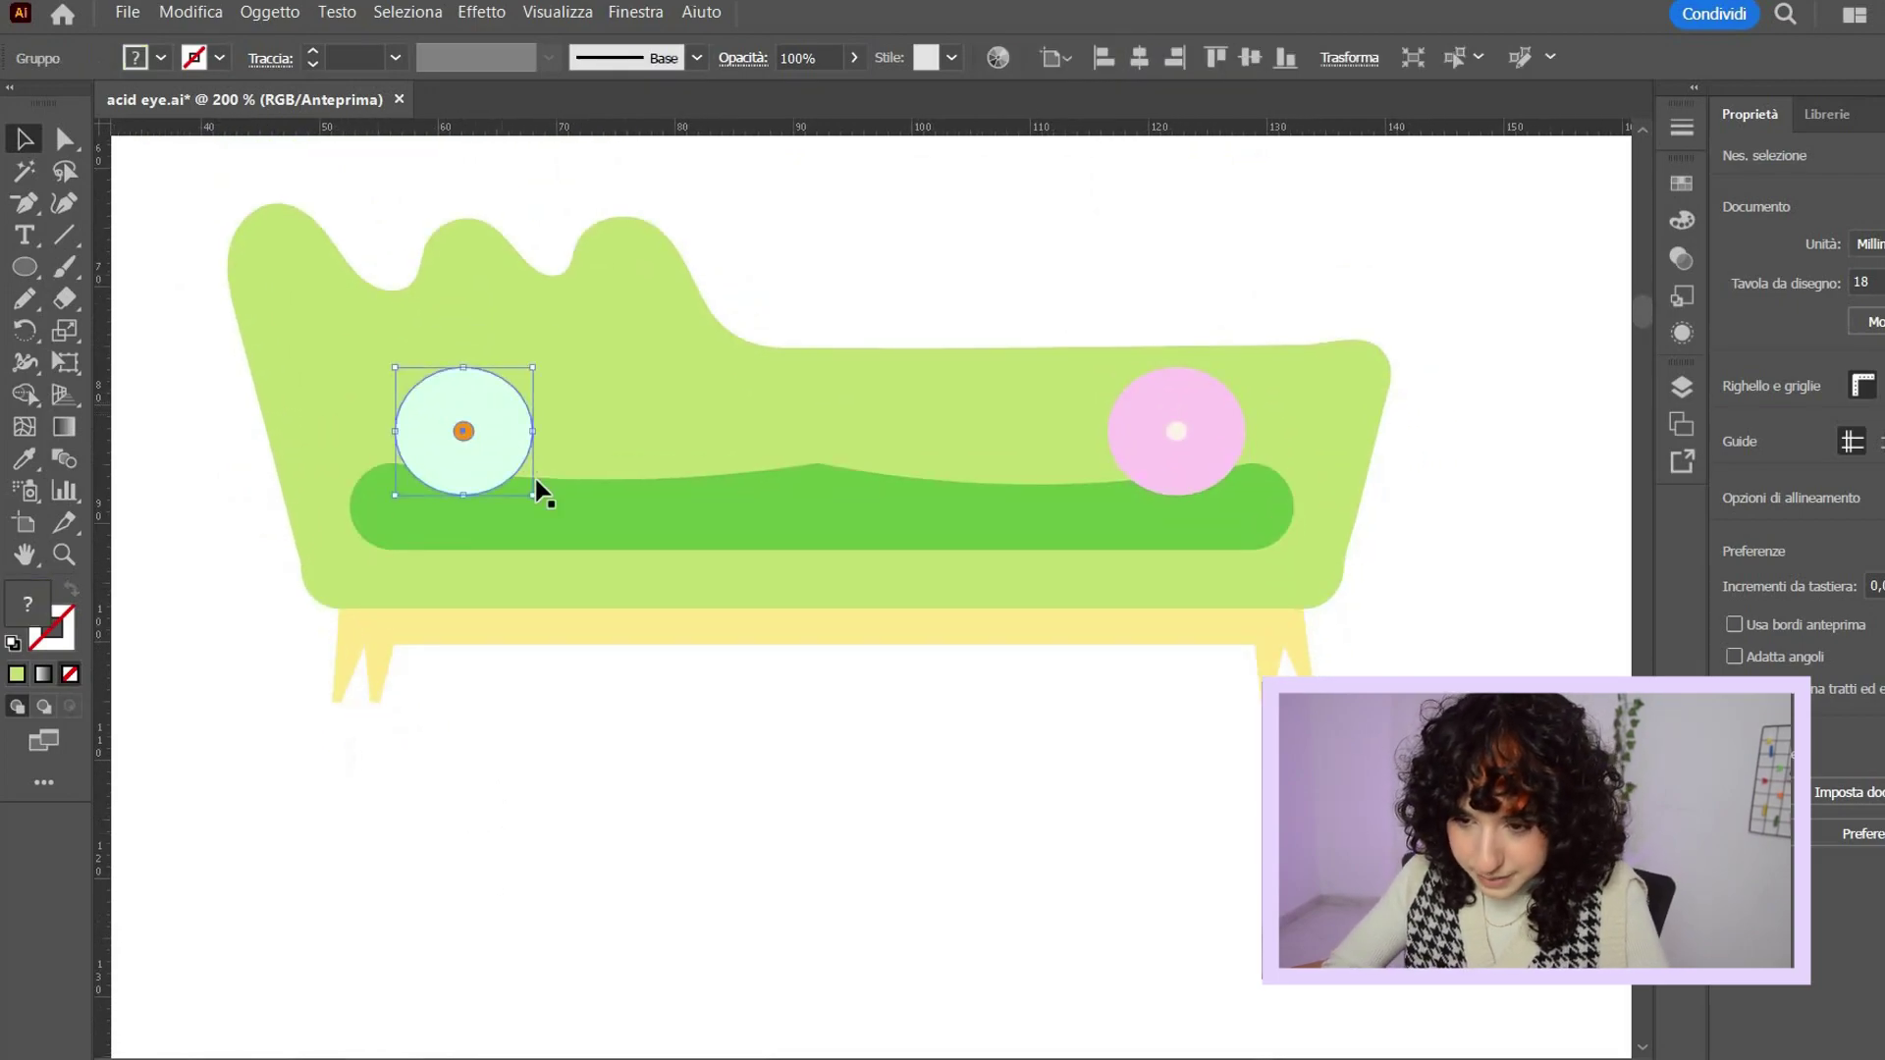
click(481, 11)
mouse_move(661, 195)
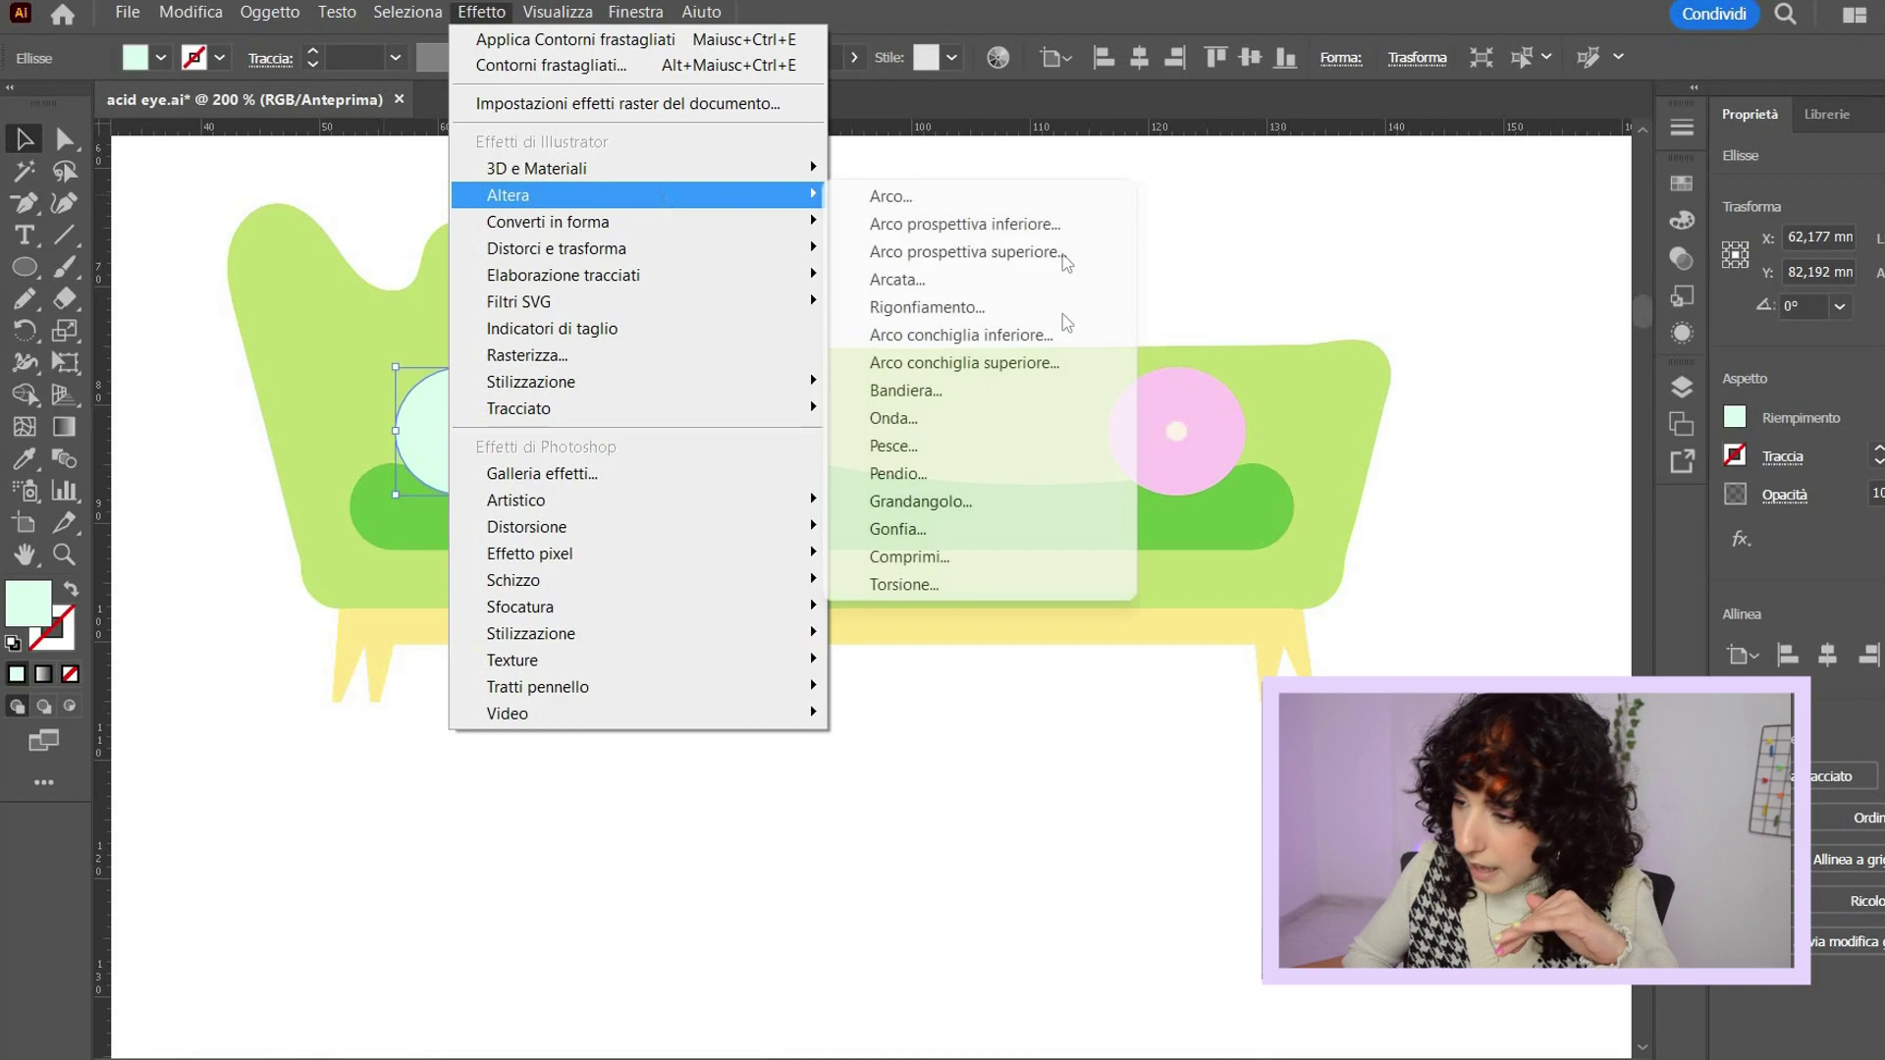
click(1026, 308)
click(1536, 316)
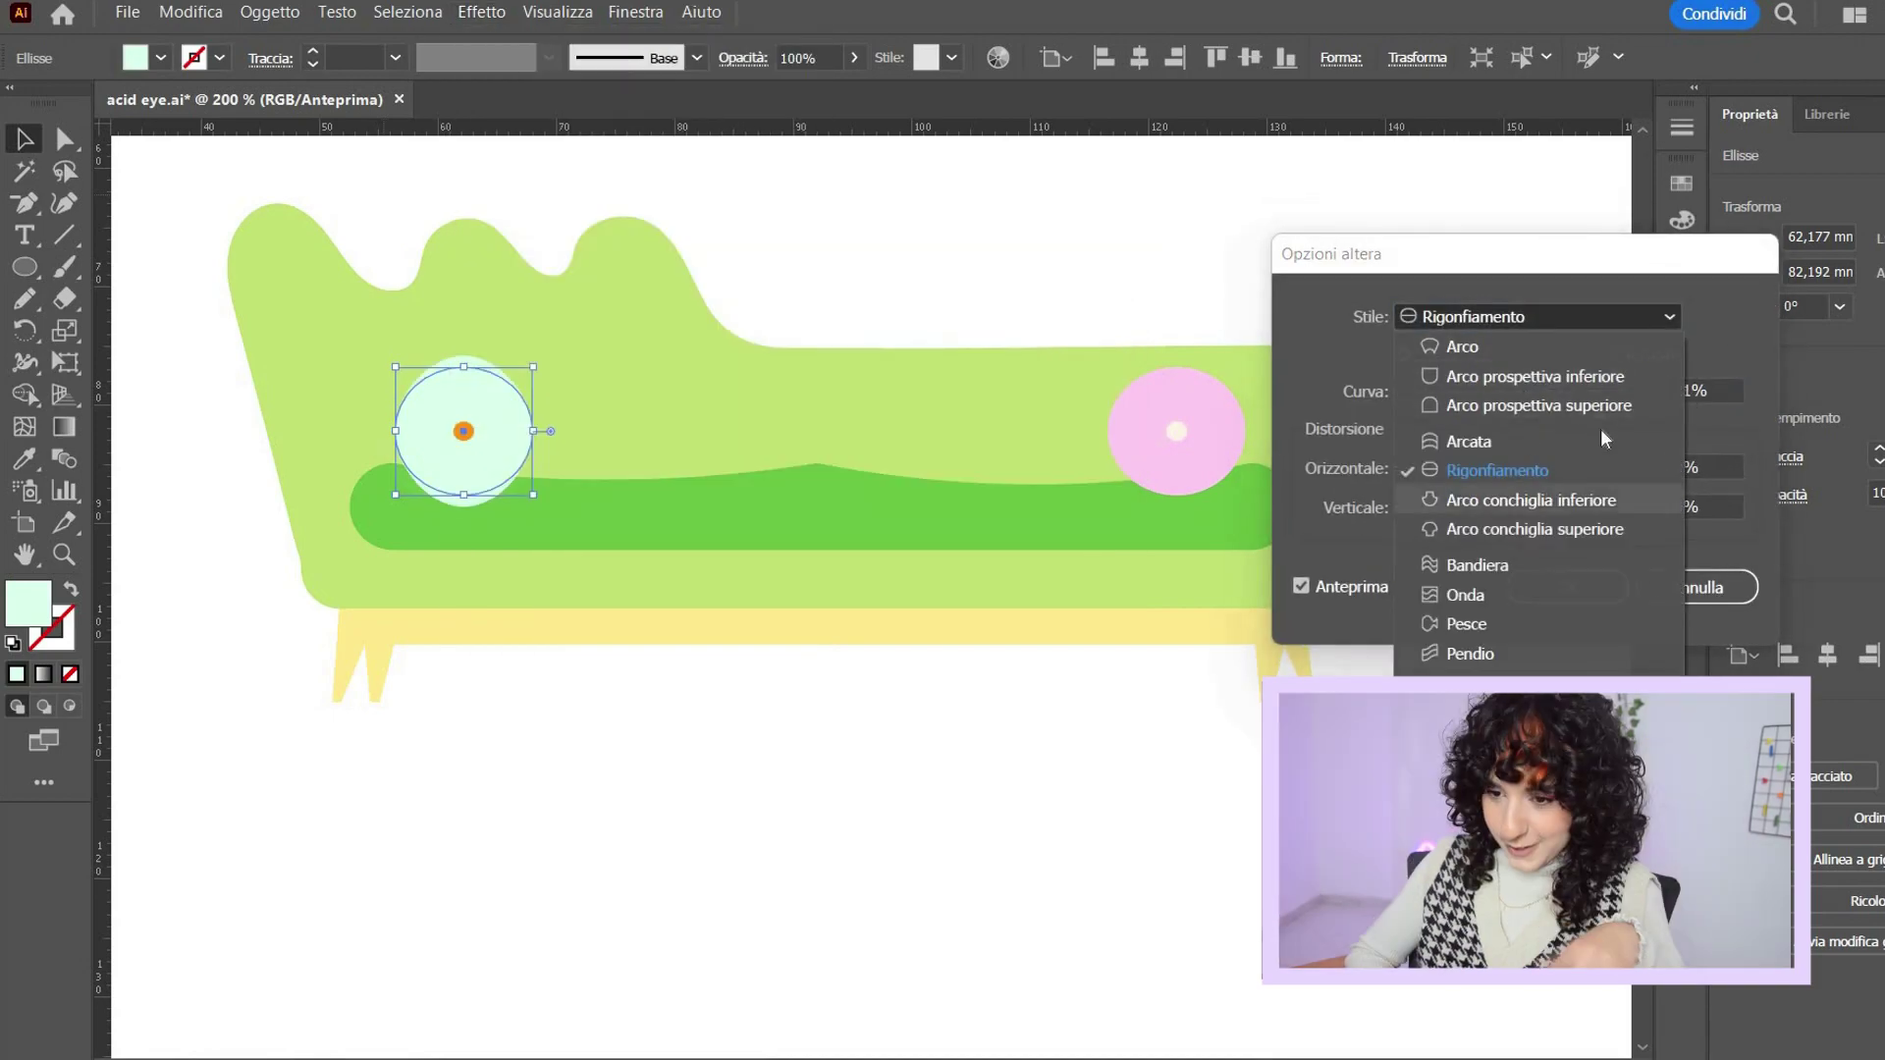
click(1600, 499)
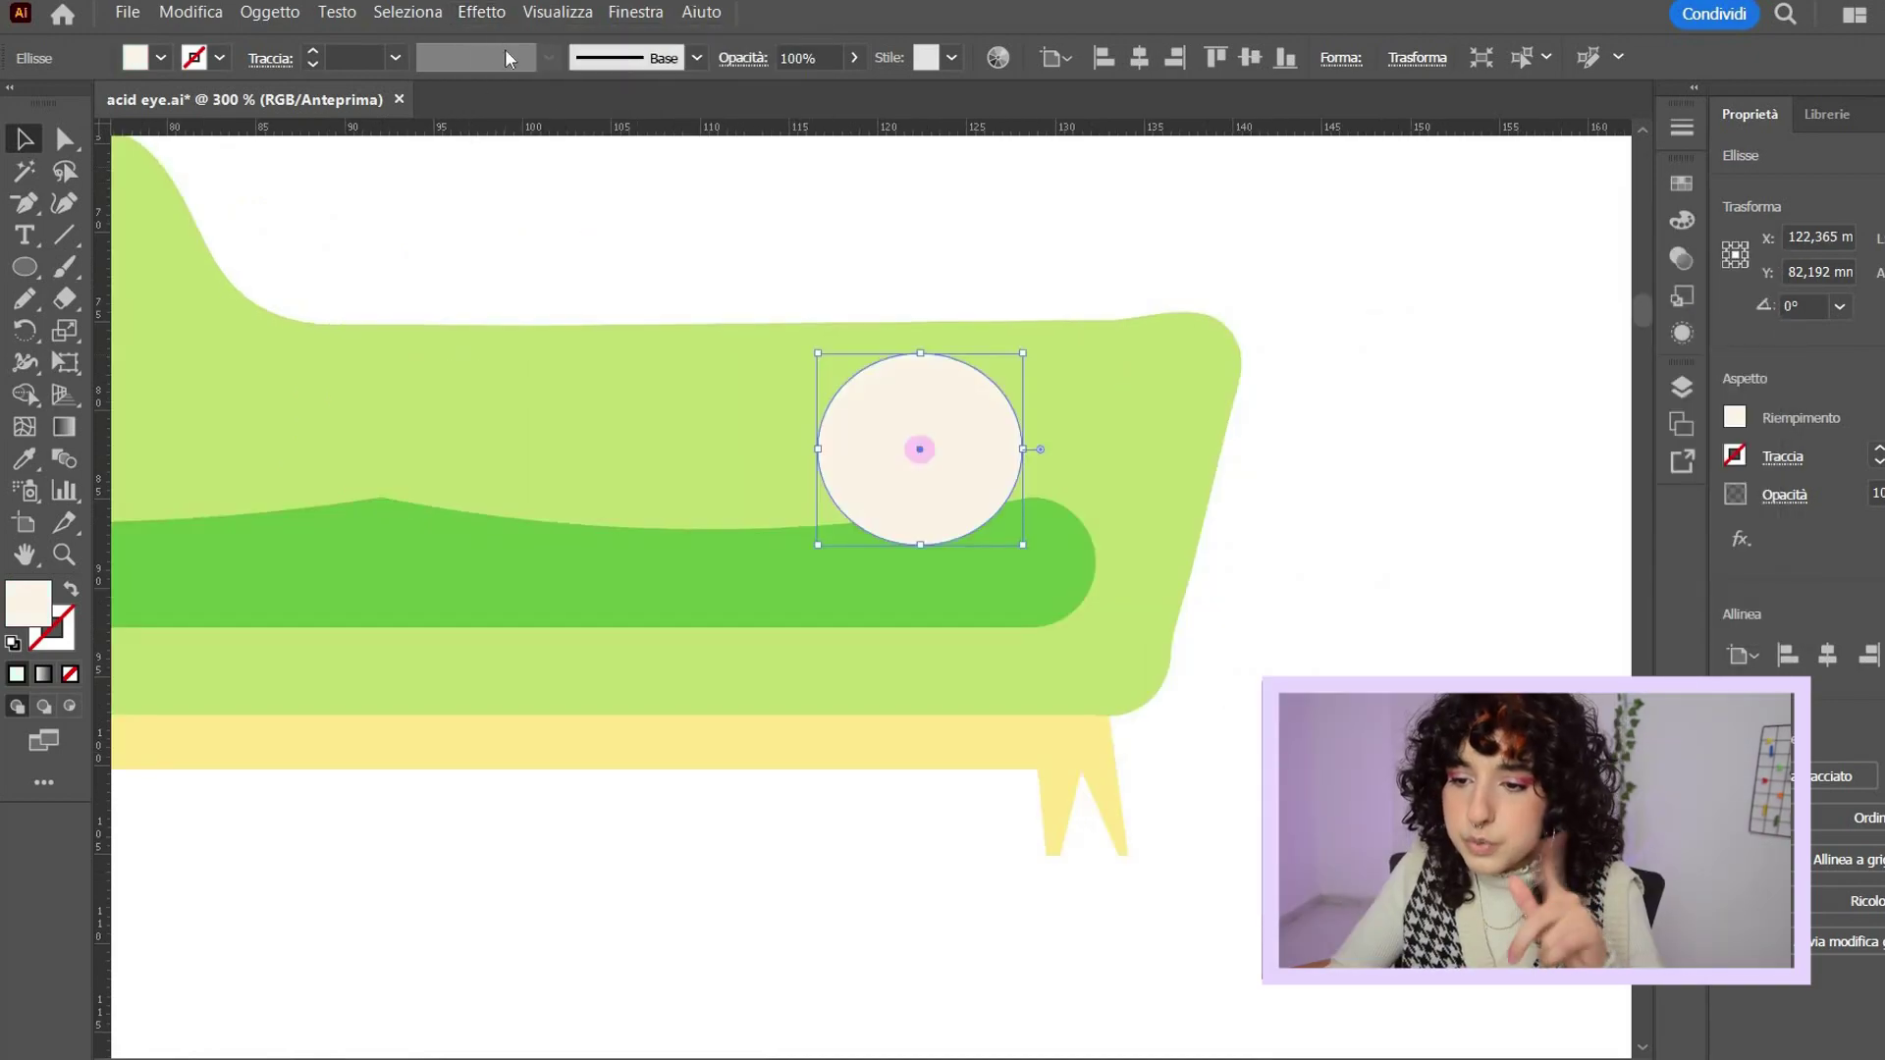
- Apply Pucker & Bloat to the cream cushion ellipse with a 64% bloat to form four petals
click(481, 12)
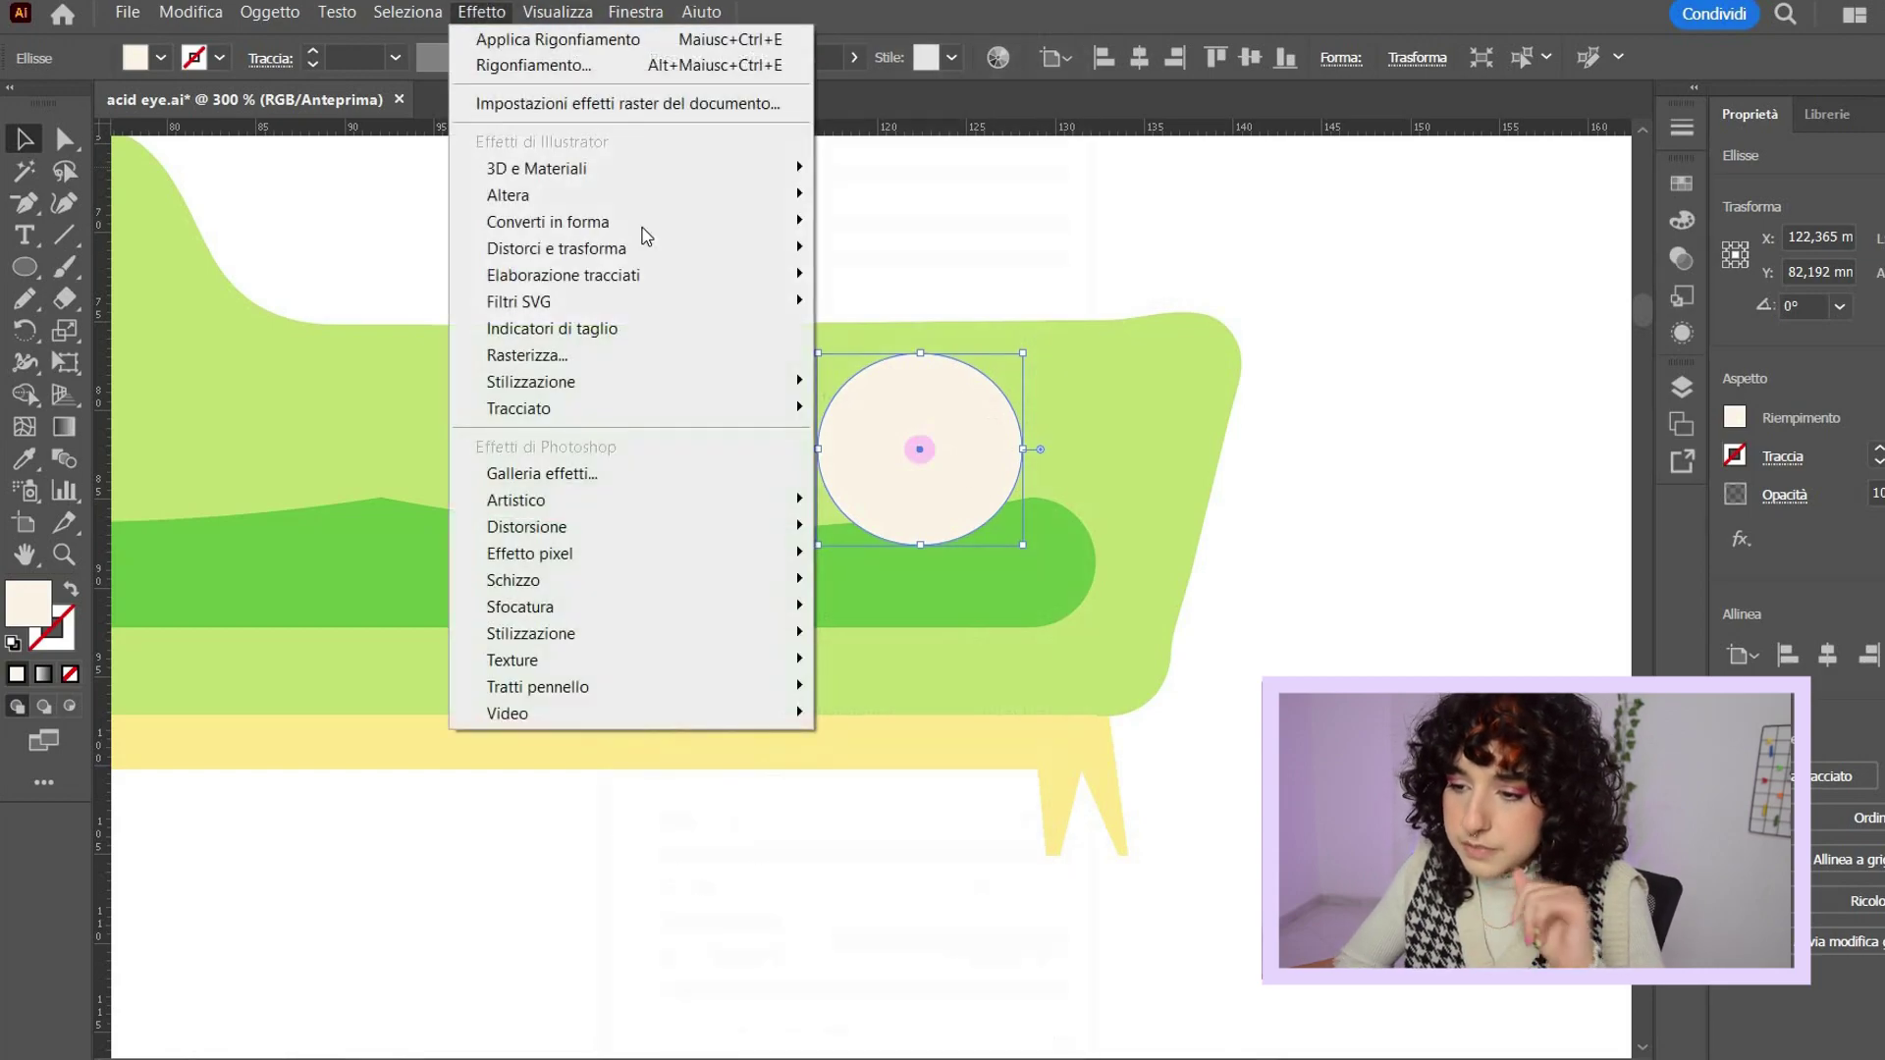
mouse_move(668, 250)
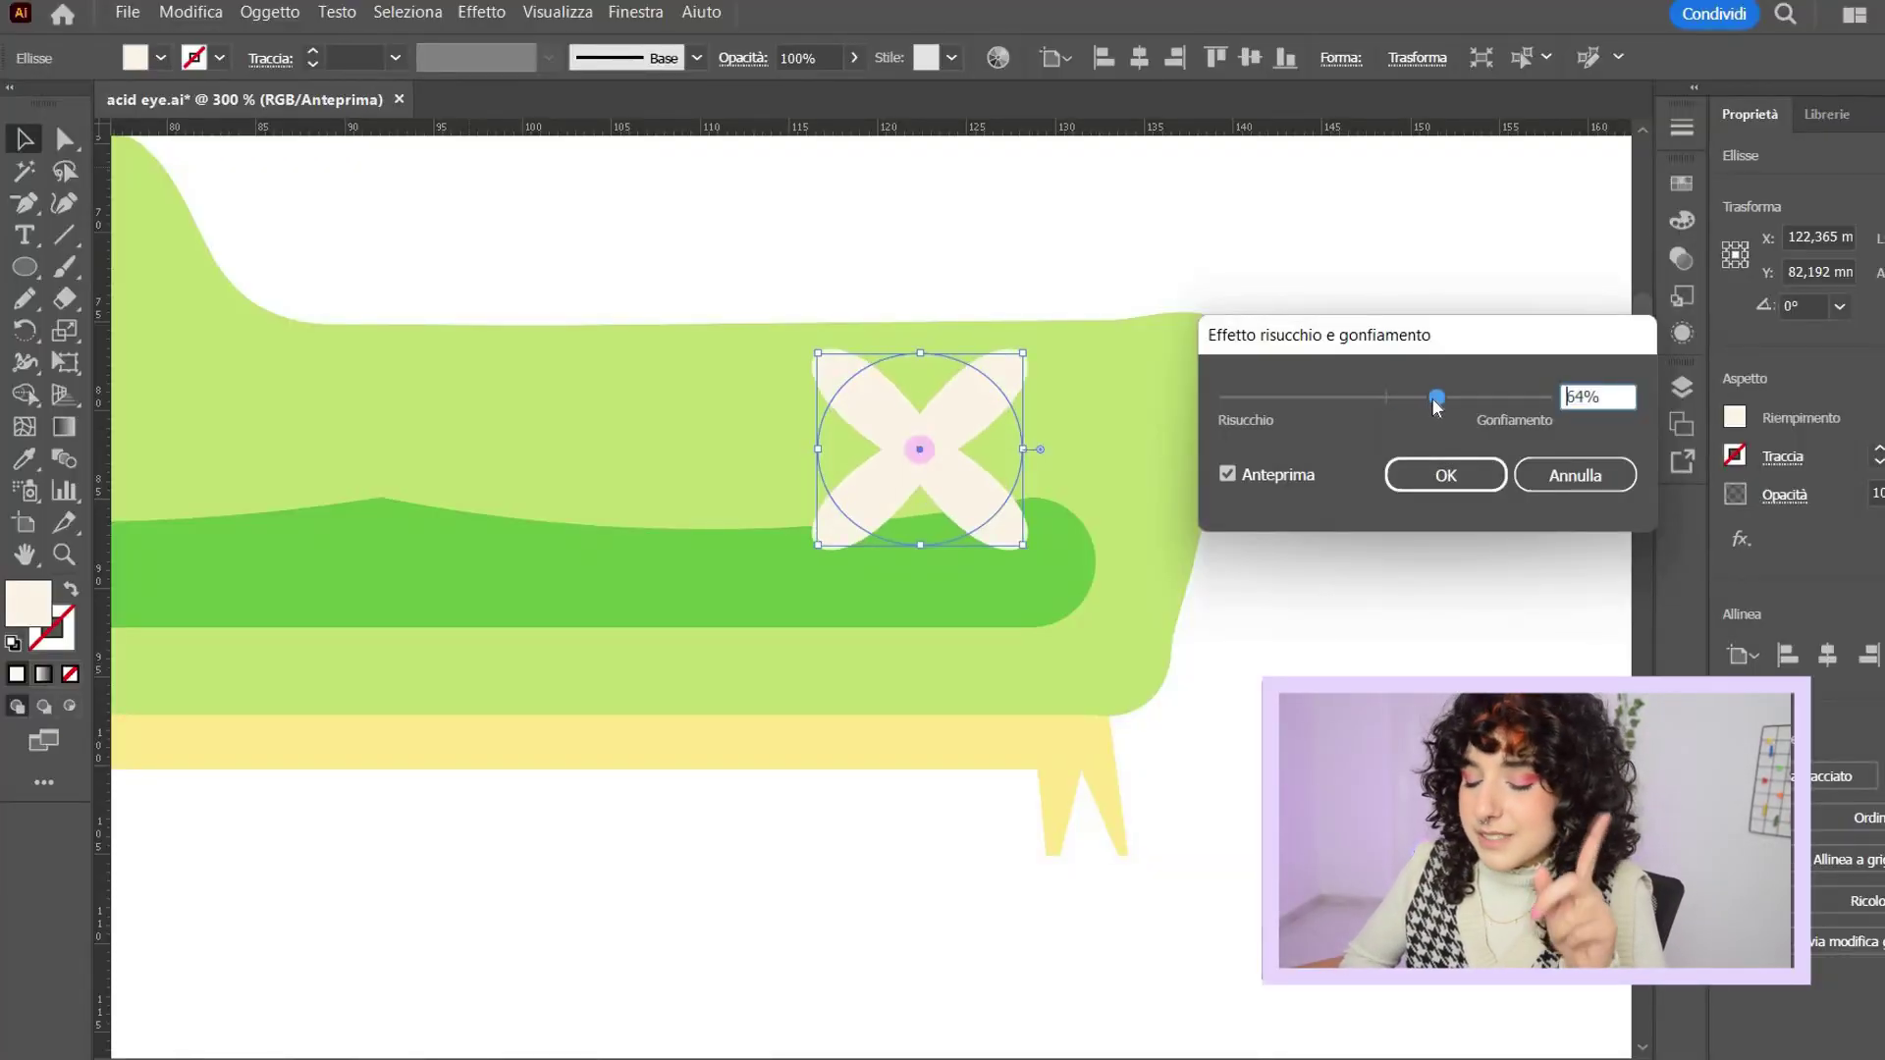
click(1446, 475)
- Overlay a rotated copy of the four-petal shape, expand the appearance and unite both into one eight-petal flower
mouse_move(1022, 499)
mouse_down()
mouse_move(933, 535)
mouse_move(976, 500)
mouse_move(1010, 522)
mouse_up()
click(270, 11)
click(415, 340)
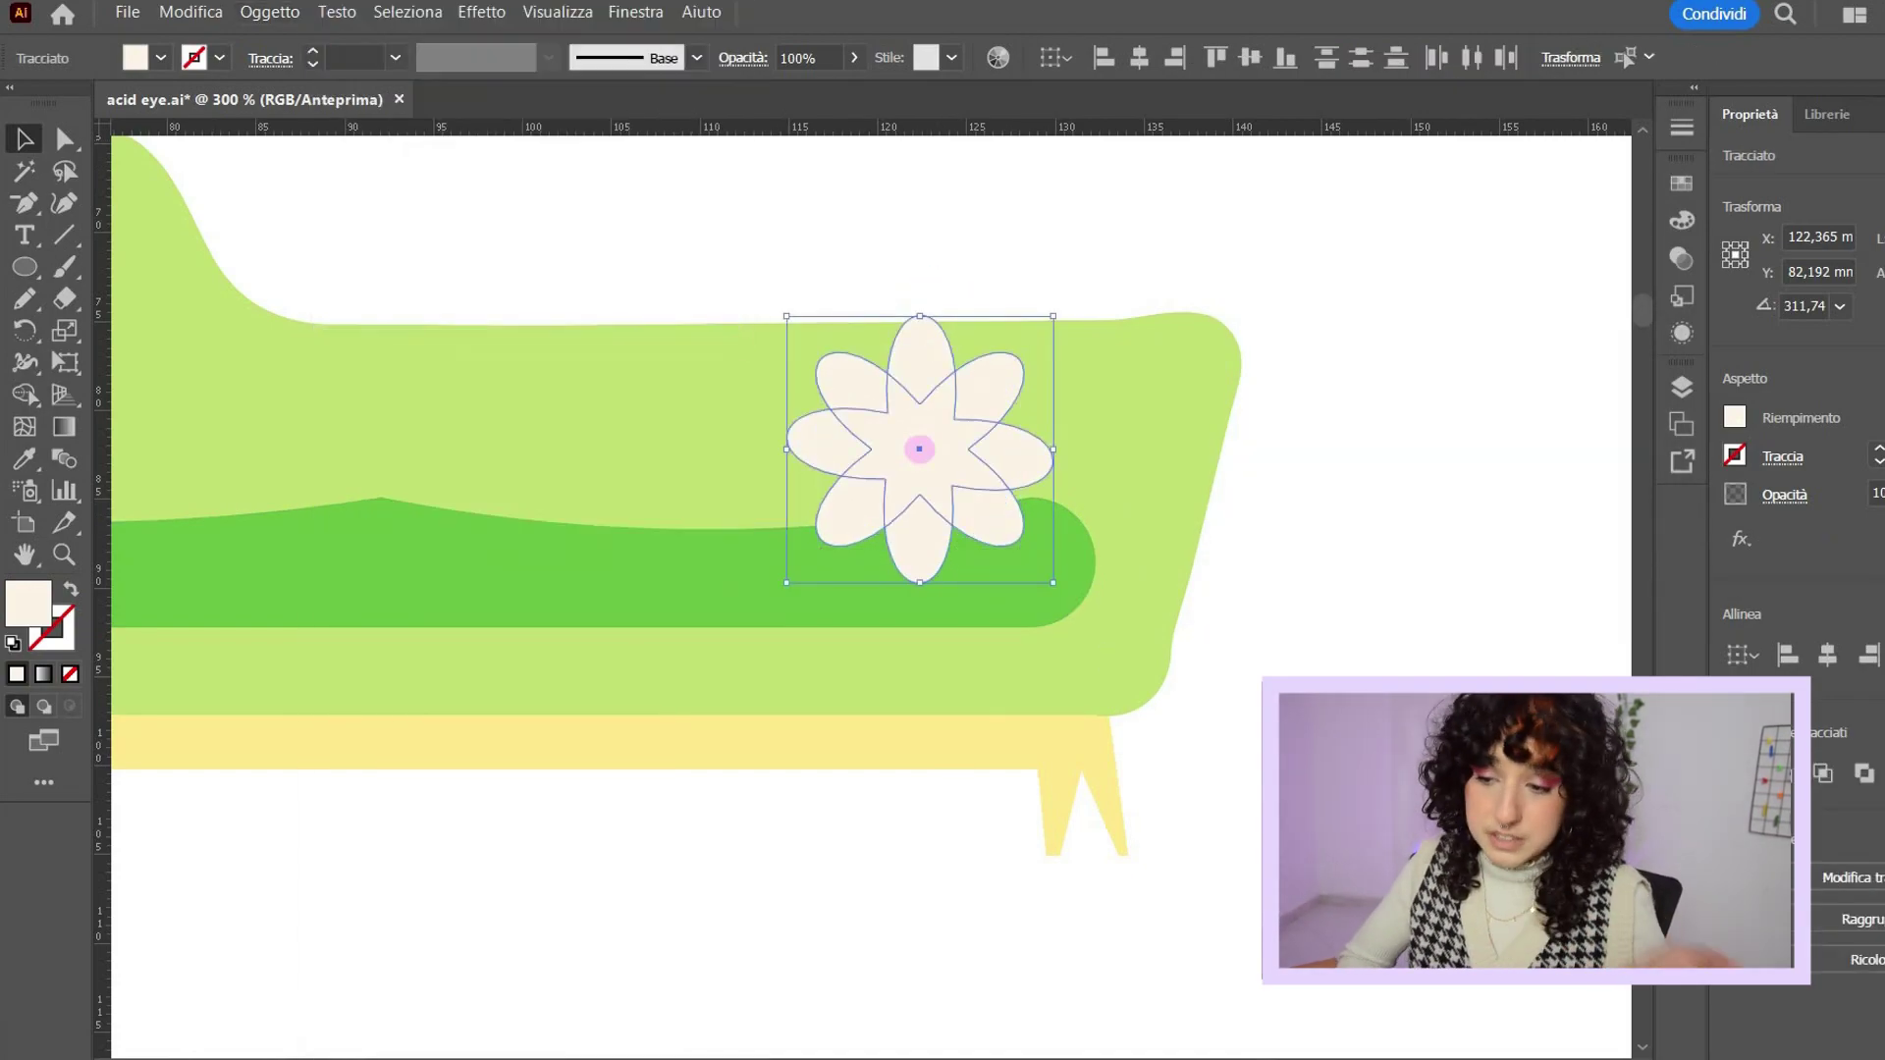
click(1741, 774)
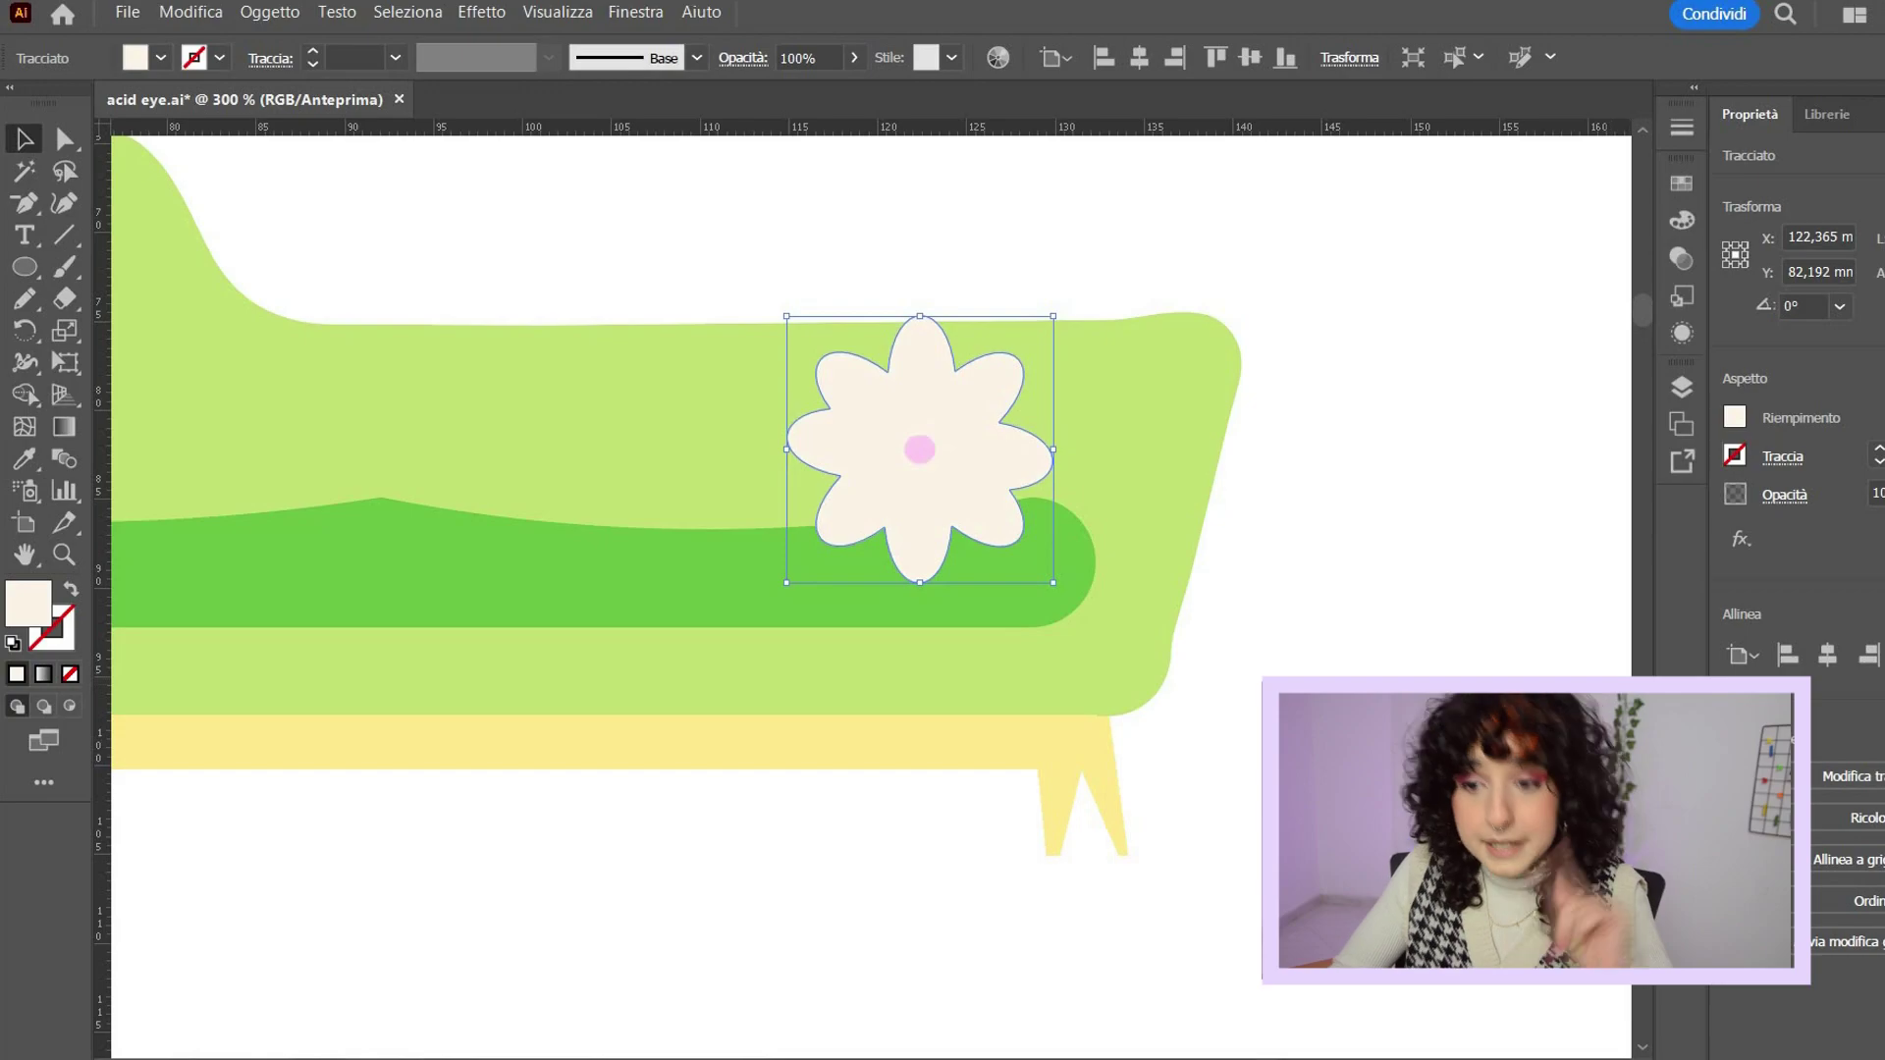
- Apply the Torsione warp effect to the cream flower cushion so its petals twist
click(1157, 804)
click(1003, 515)
click(481, 13)
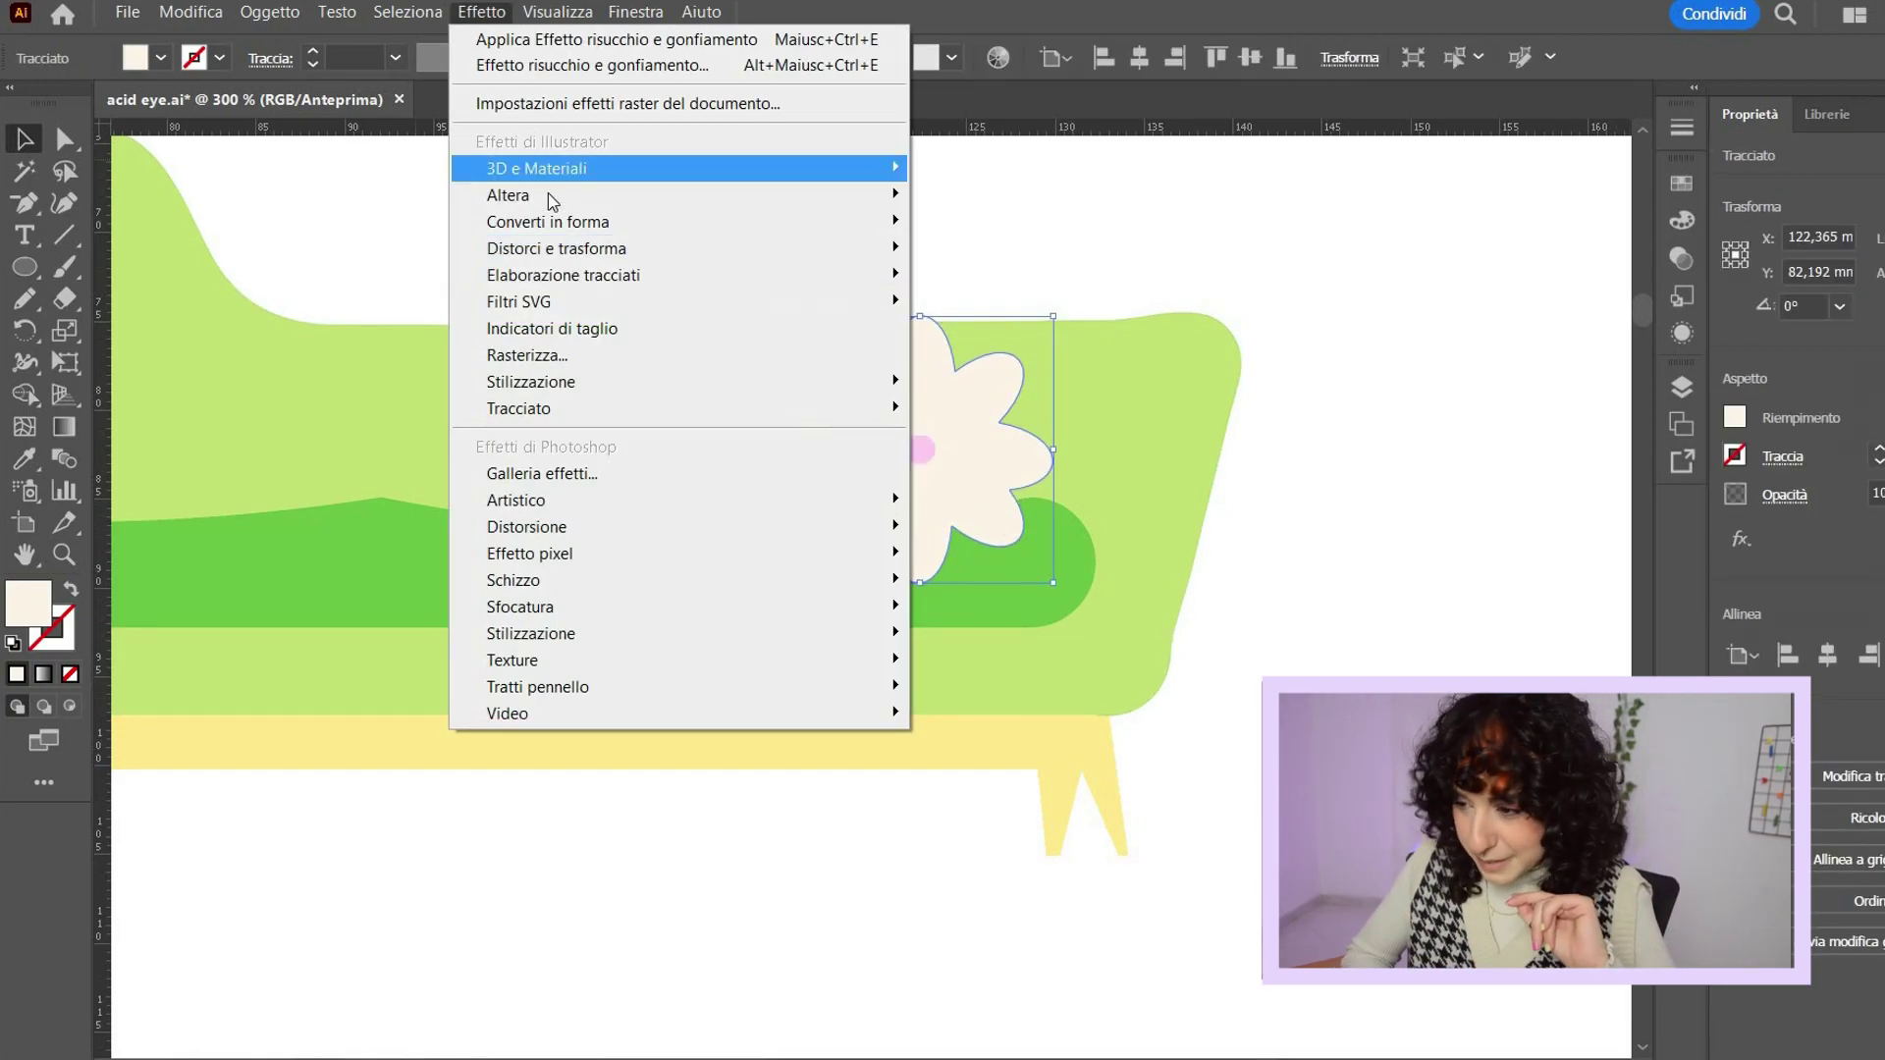
mouse_move(550, 196)
click(1028, 594)
drag(1567, 397, 1587, 401)
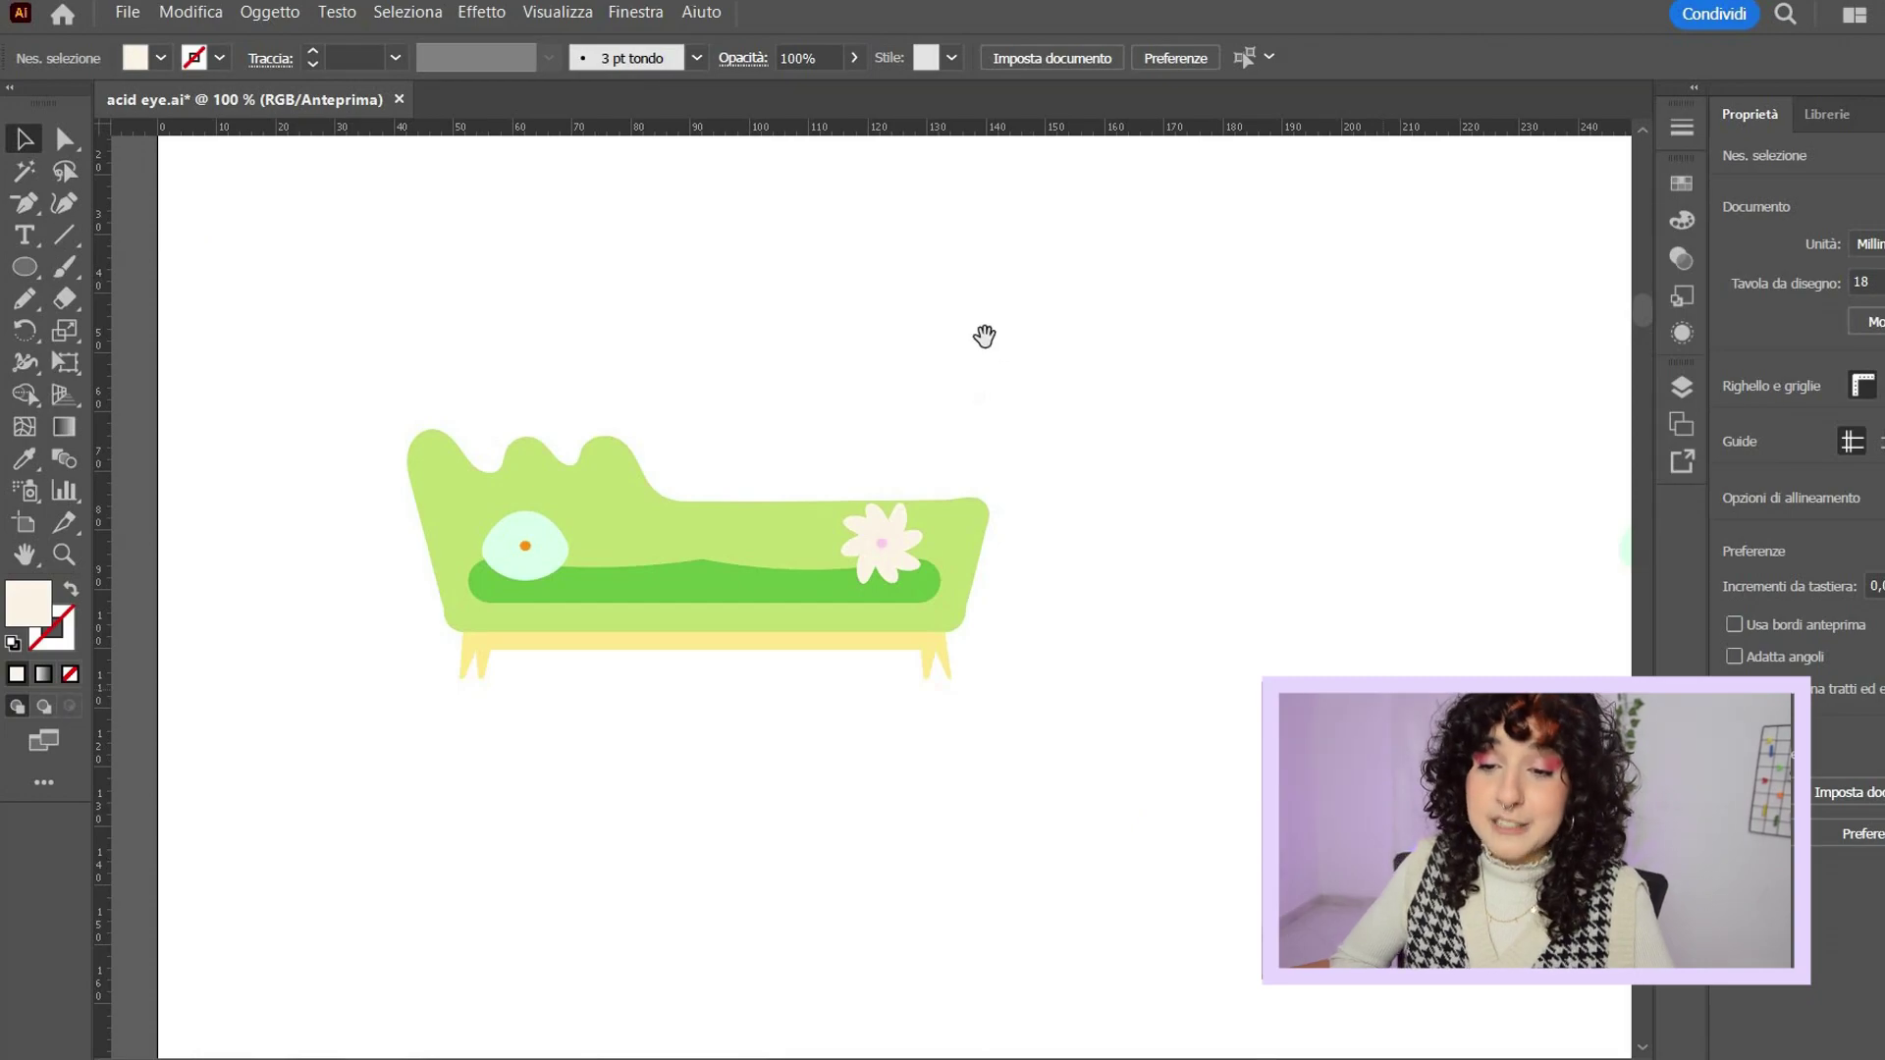
mouse_move(985, 337)
mouse_down()
mouse_move(997, 366)
mouse_move(1000, 332)
mouse_up()
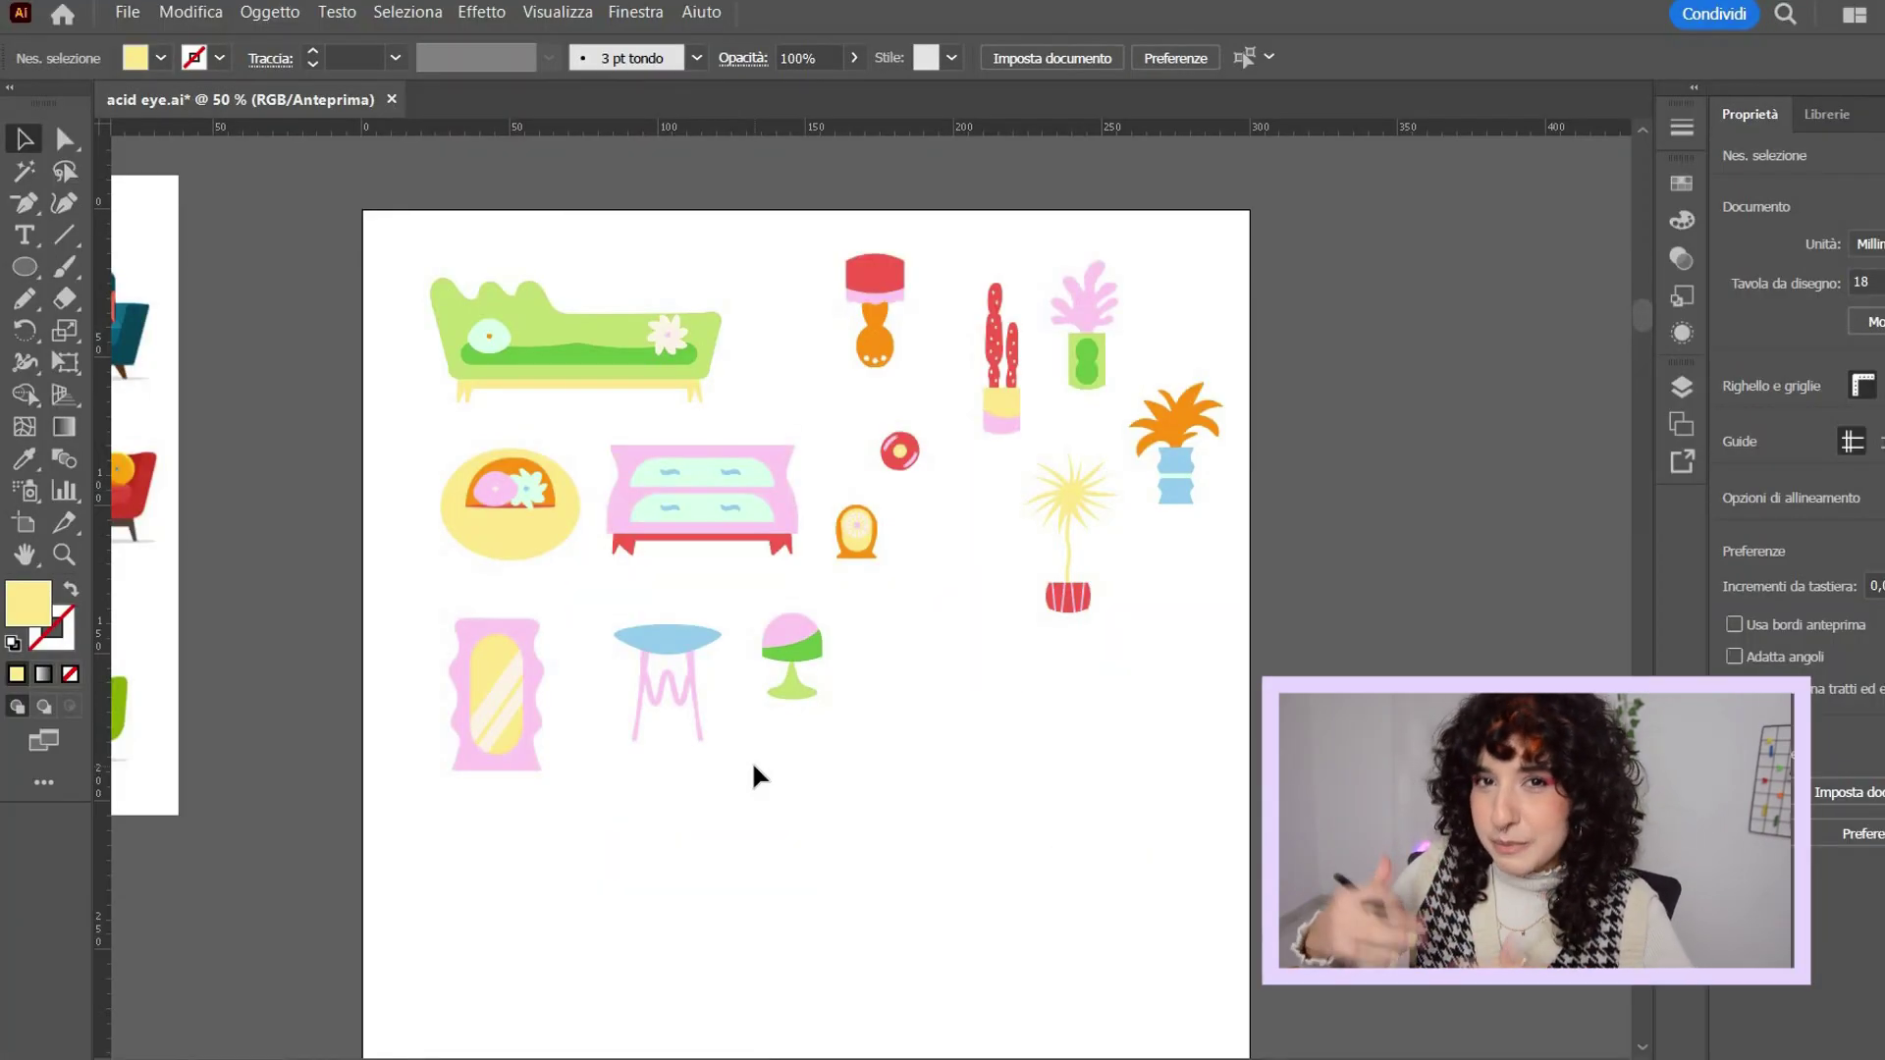
- Apply the Torsione warp effect to the tilted arrangement of furniture and plants beside the artboard
key(ctrl+z)
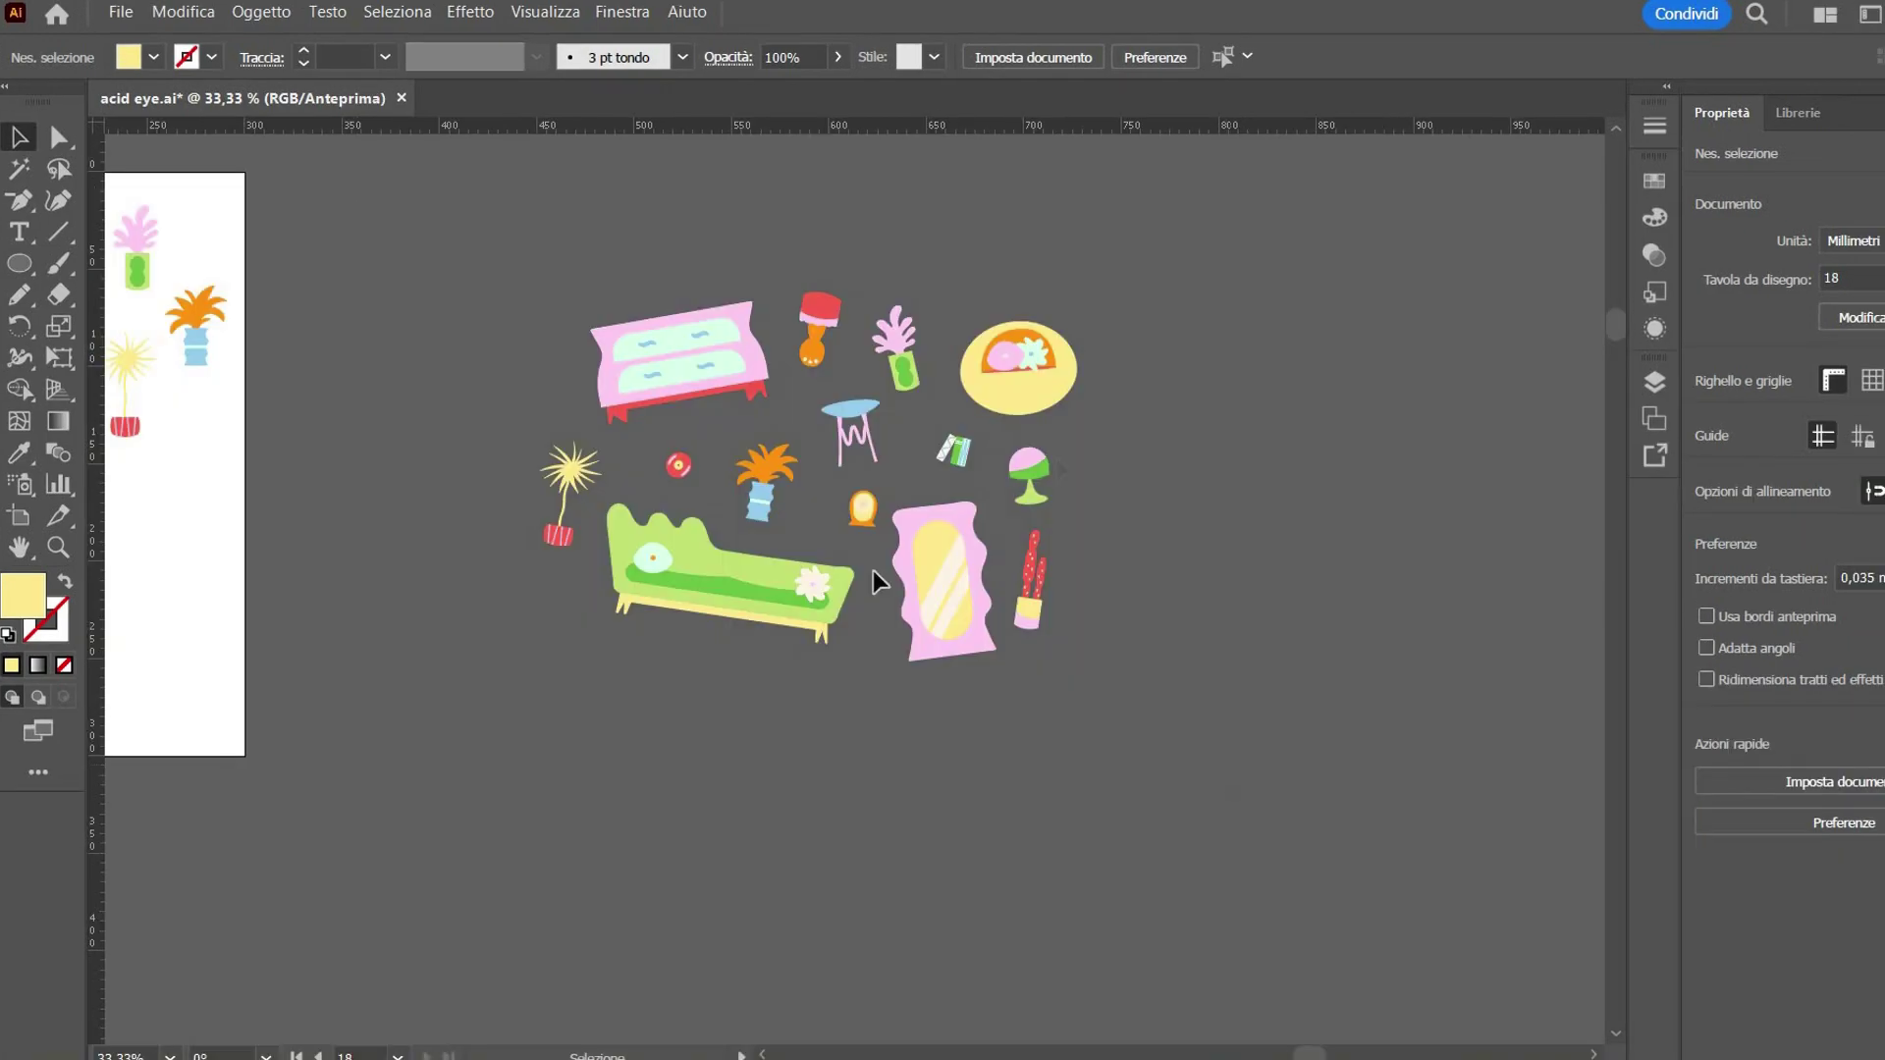
click(472, 11)
mouse_move(492, 190)
click(989, 577)
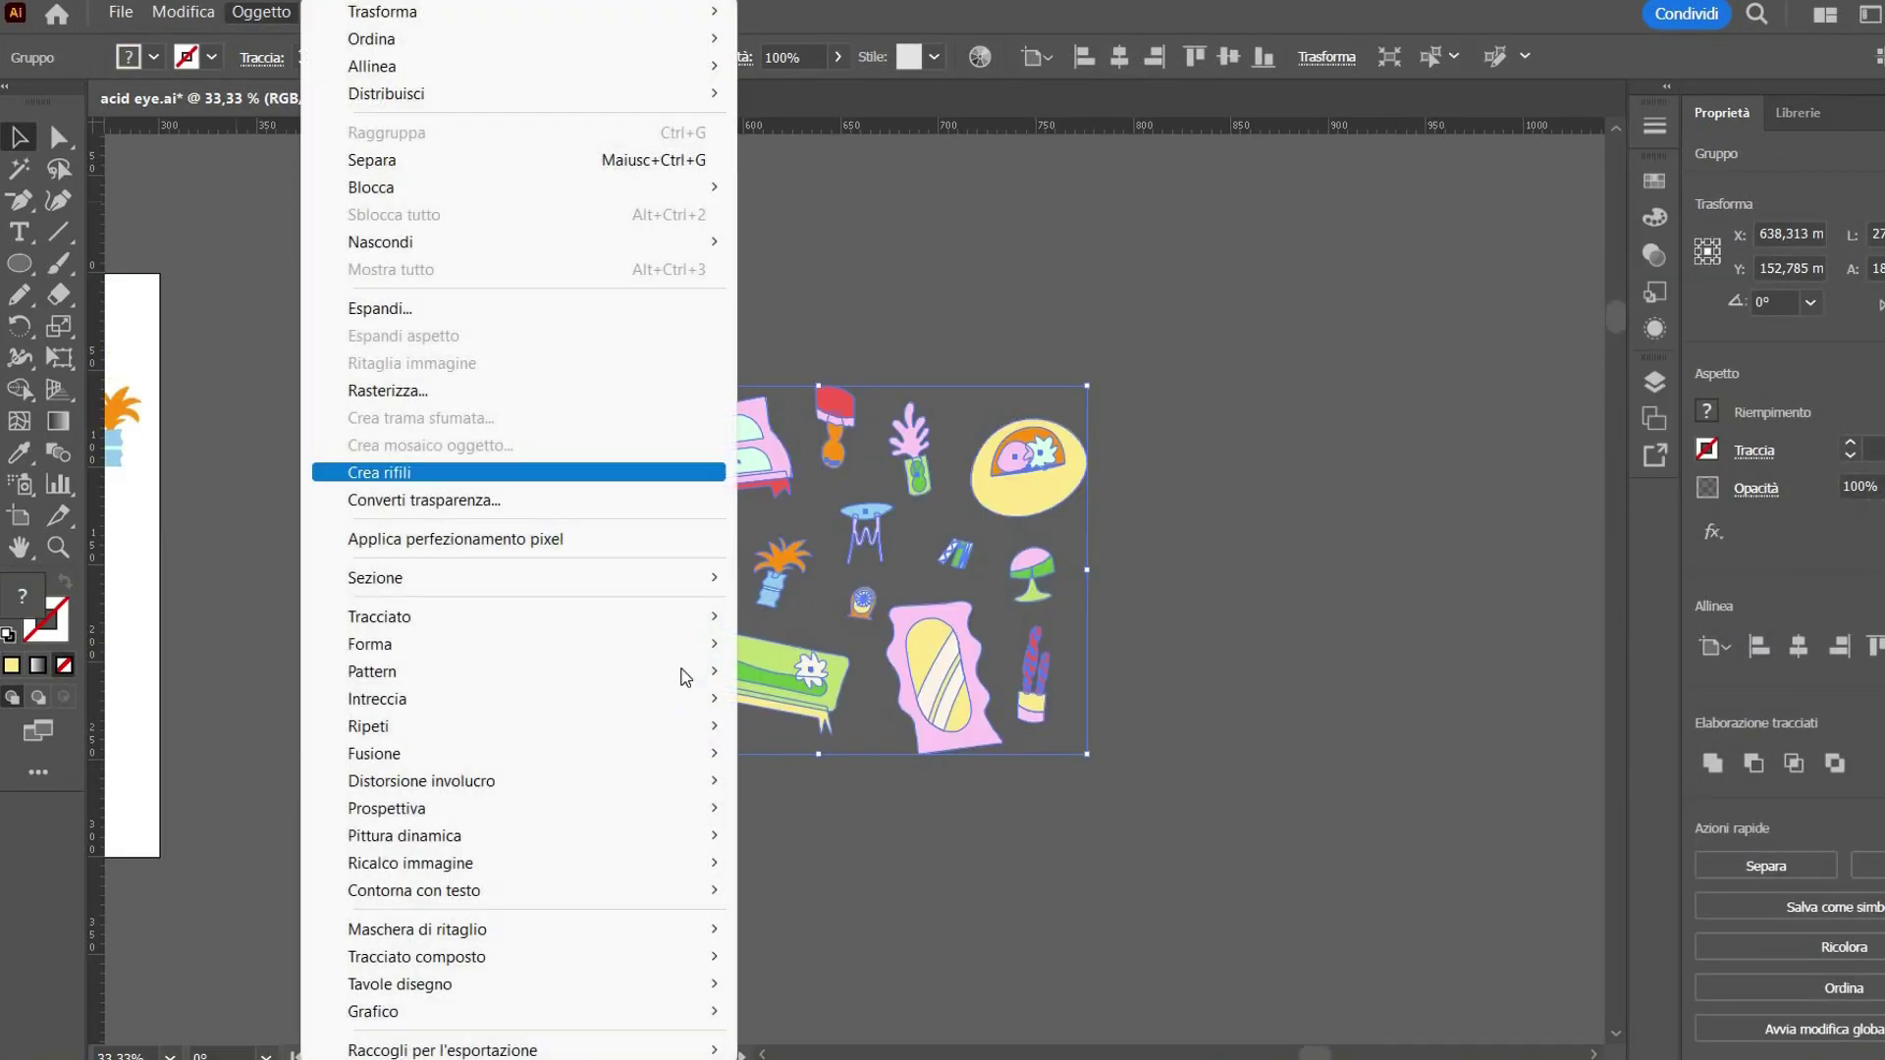
- Create a pattern from the grouped furniture, set its tile type to Esagonale per riga and reposition motifs within the tile
mouse_move(518, 672)
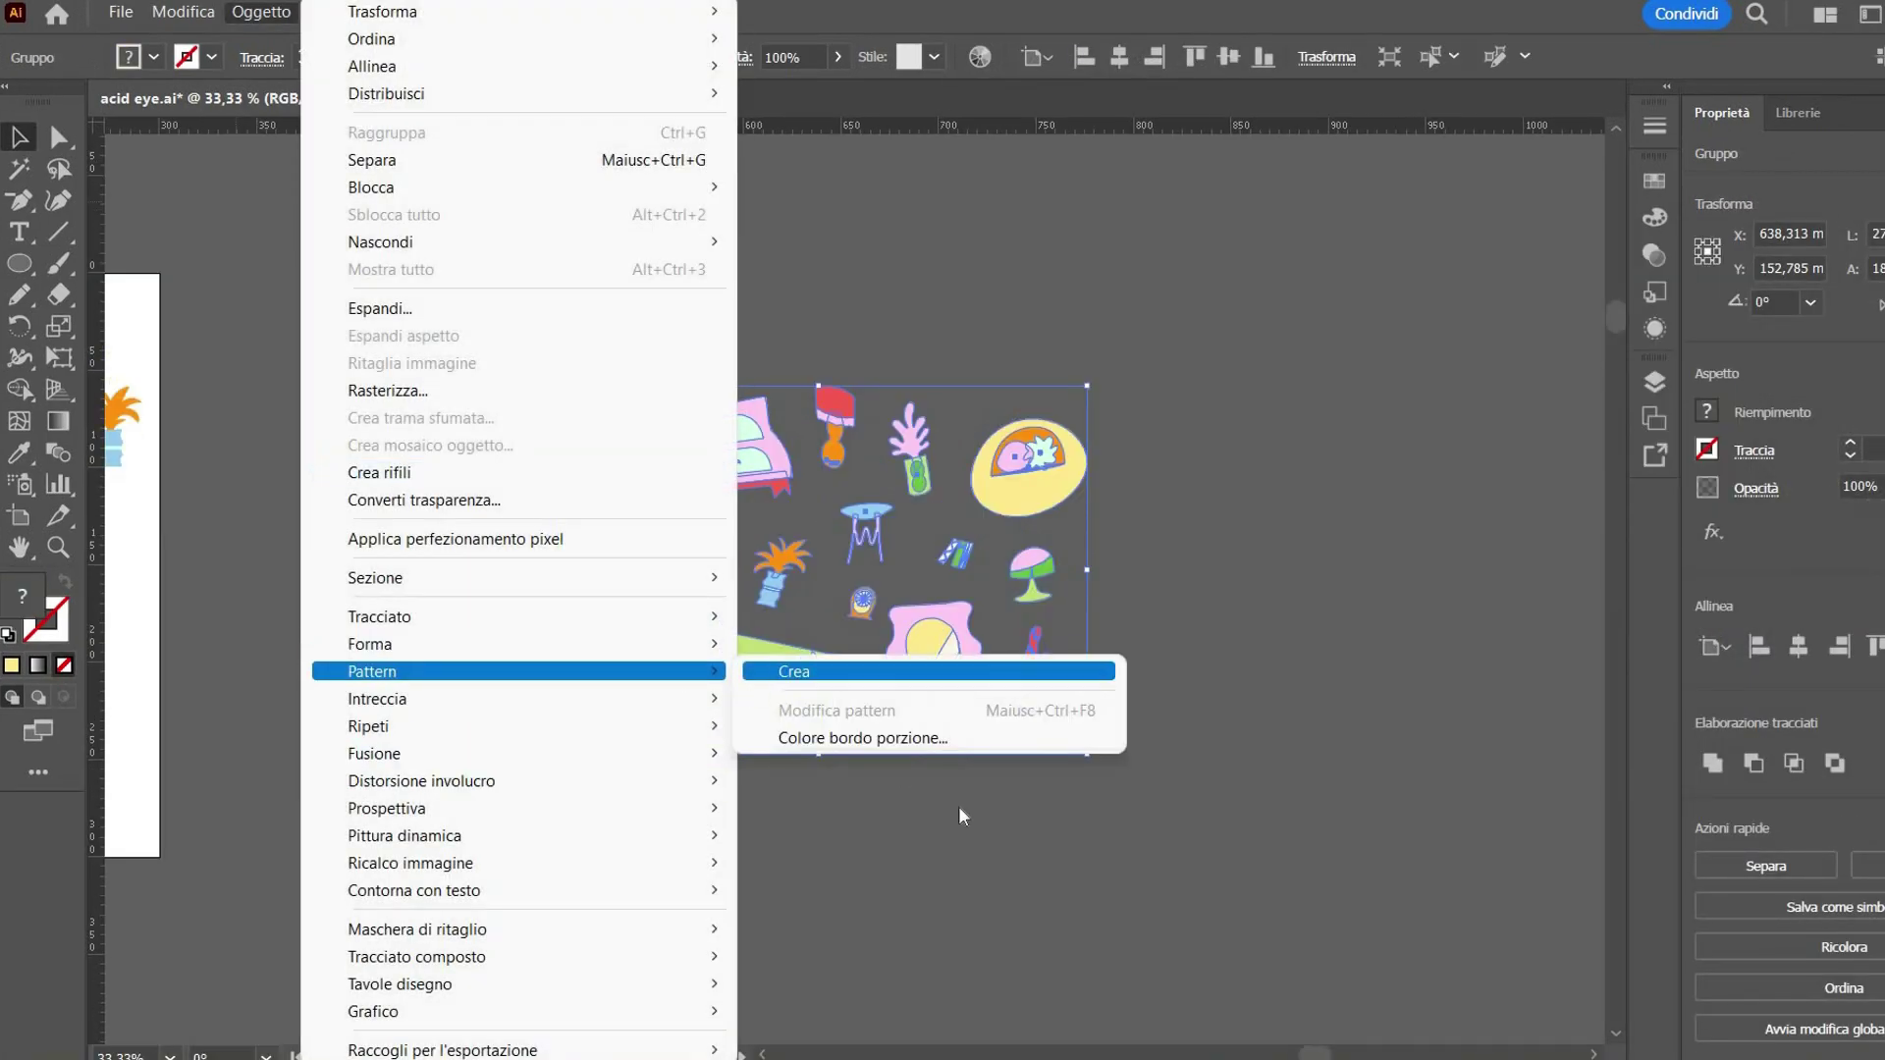
click(794, 672)
click(408, 350)
click(364, 472)
click(393, 349)
click(363, 500)
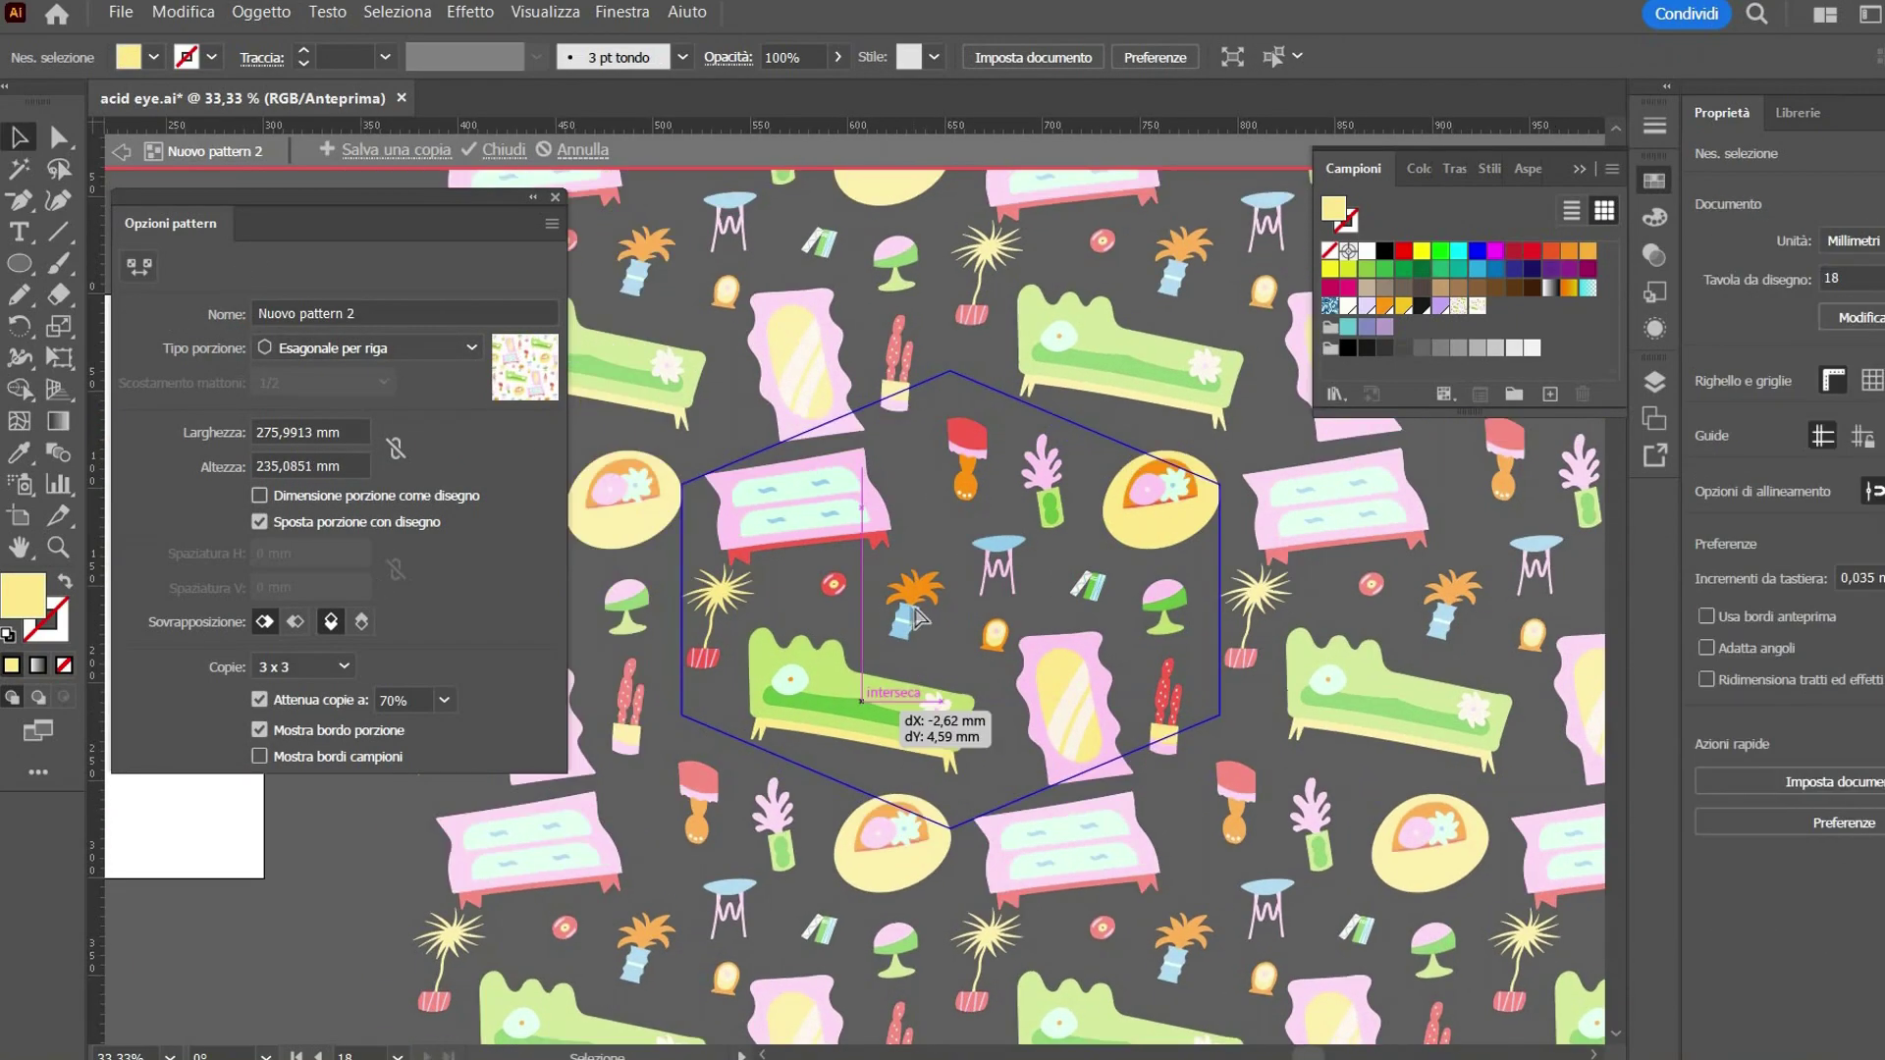
drag(872, 780, 1162, 819)
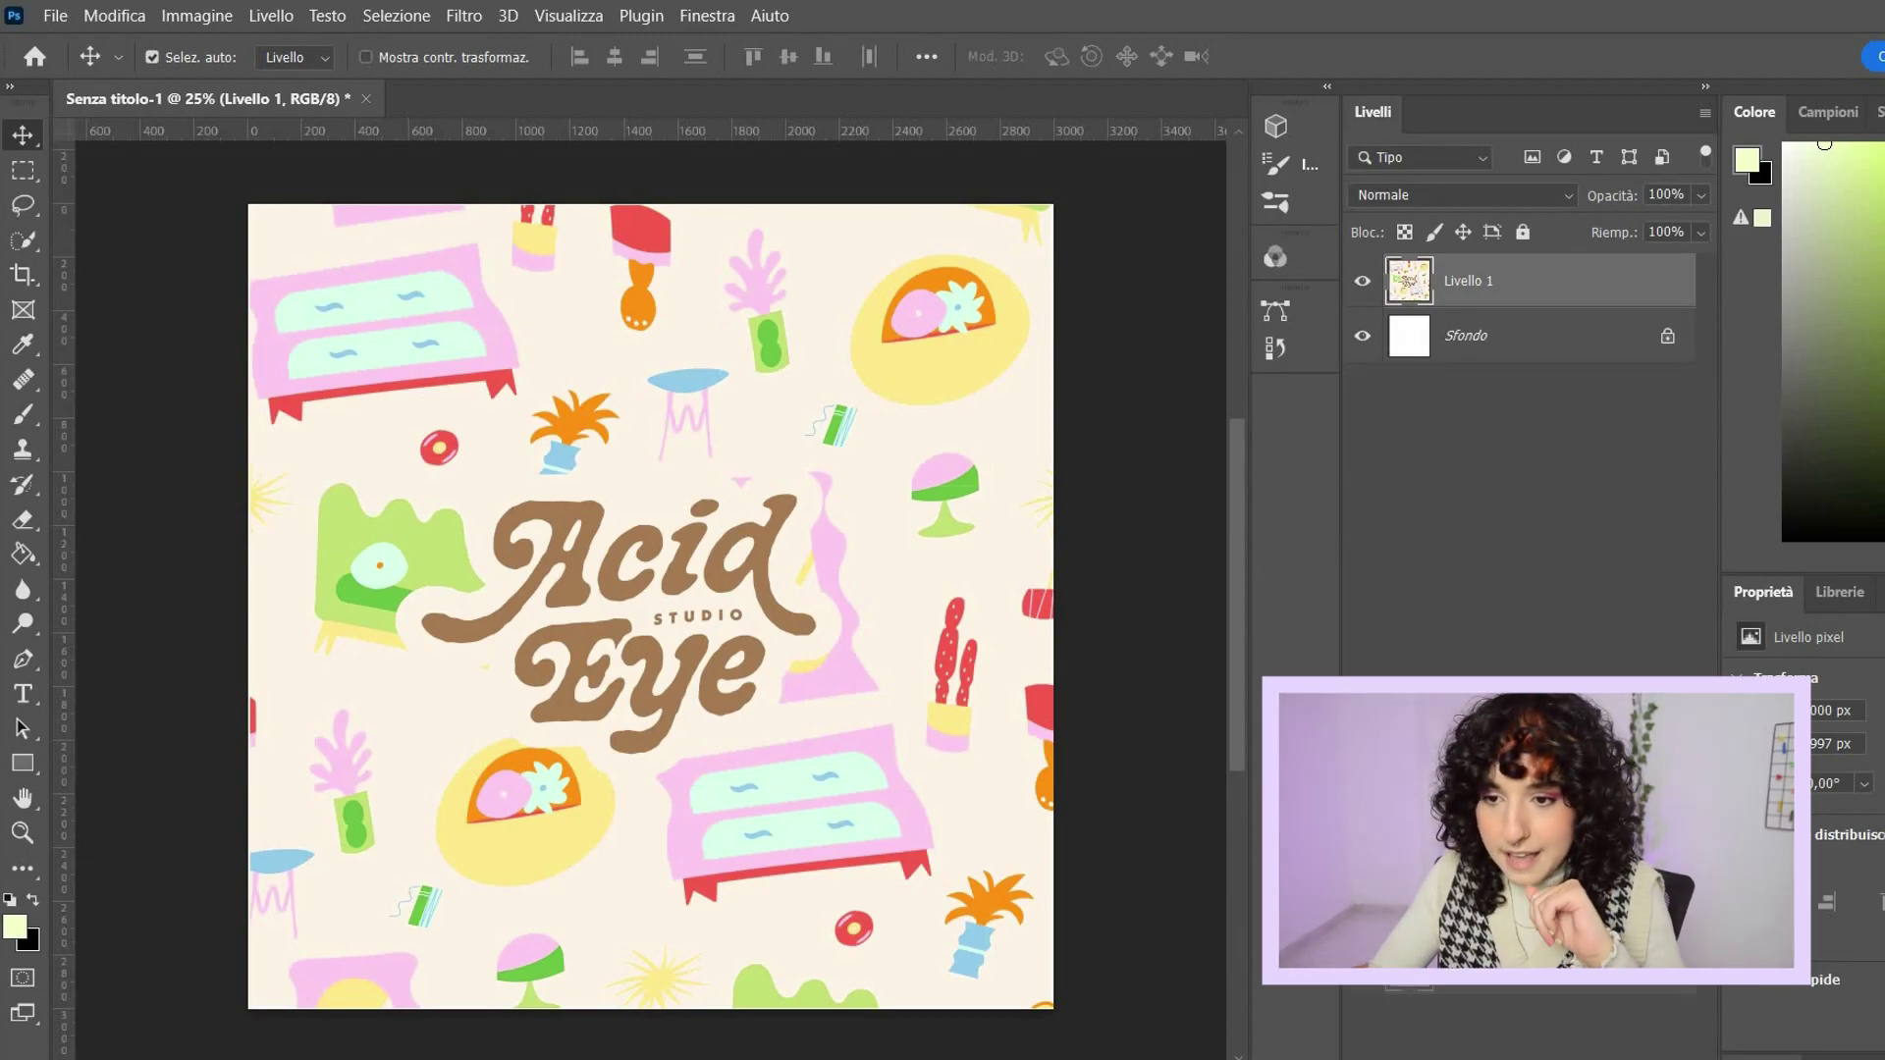
- In Photoshop, duplicate the Acid Eye artwork layer and apply the Pastelli su superficie ruvida filter with the Tela quadro texture
key(ctrl+j)
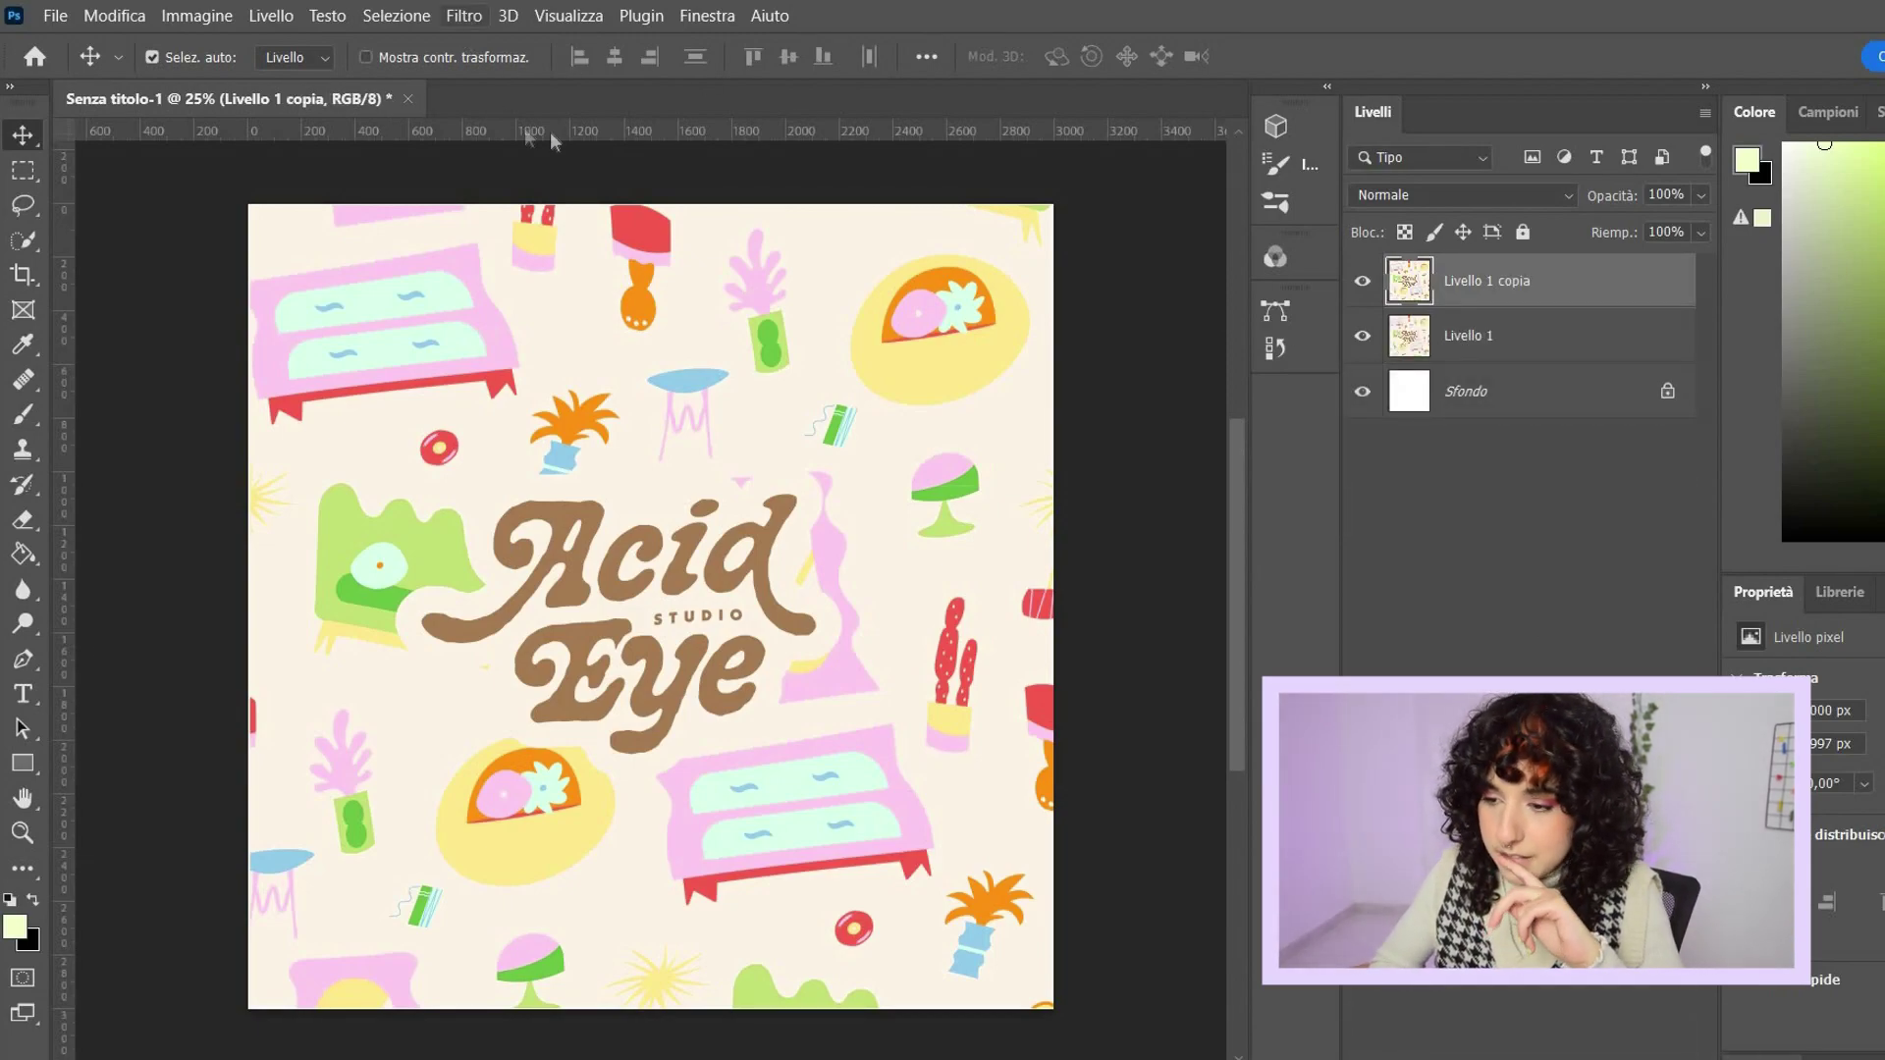
click(464, 16)
click(550, 152)
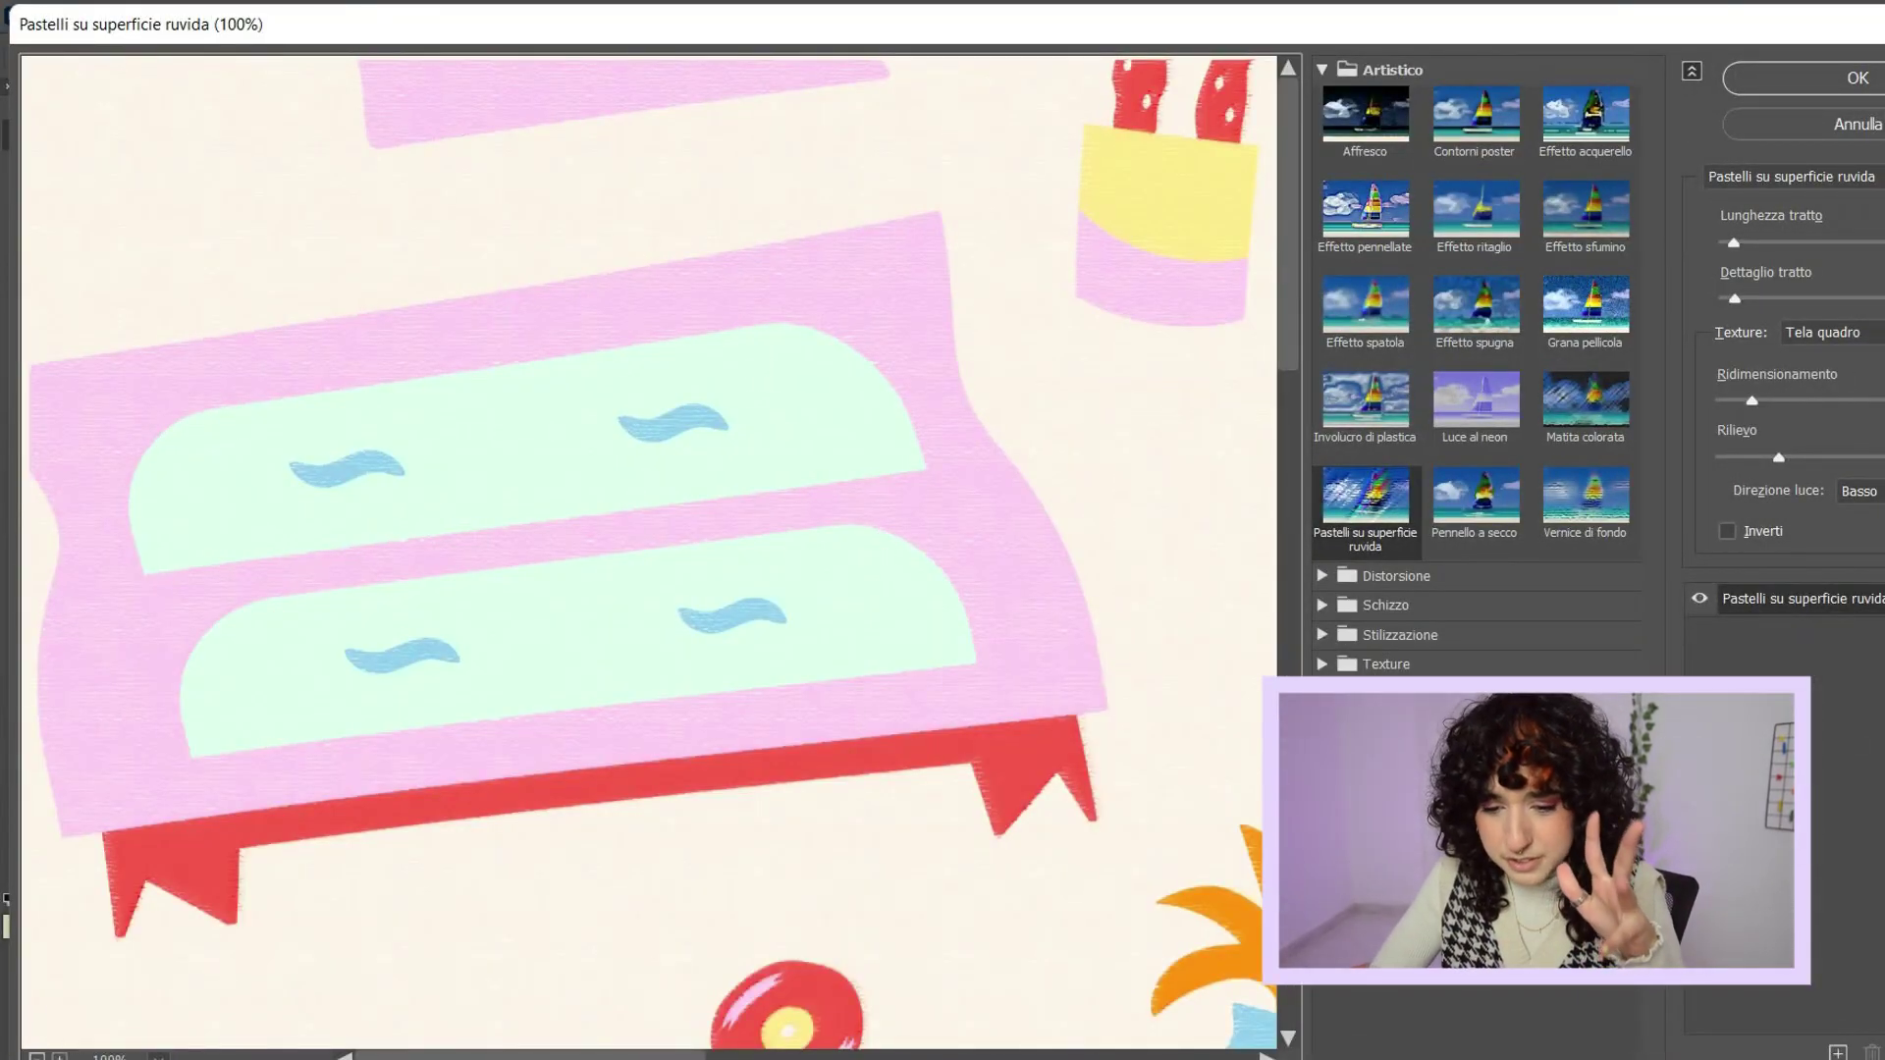
click(37, 1058)
click(37, 1057)
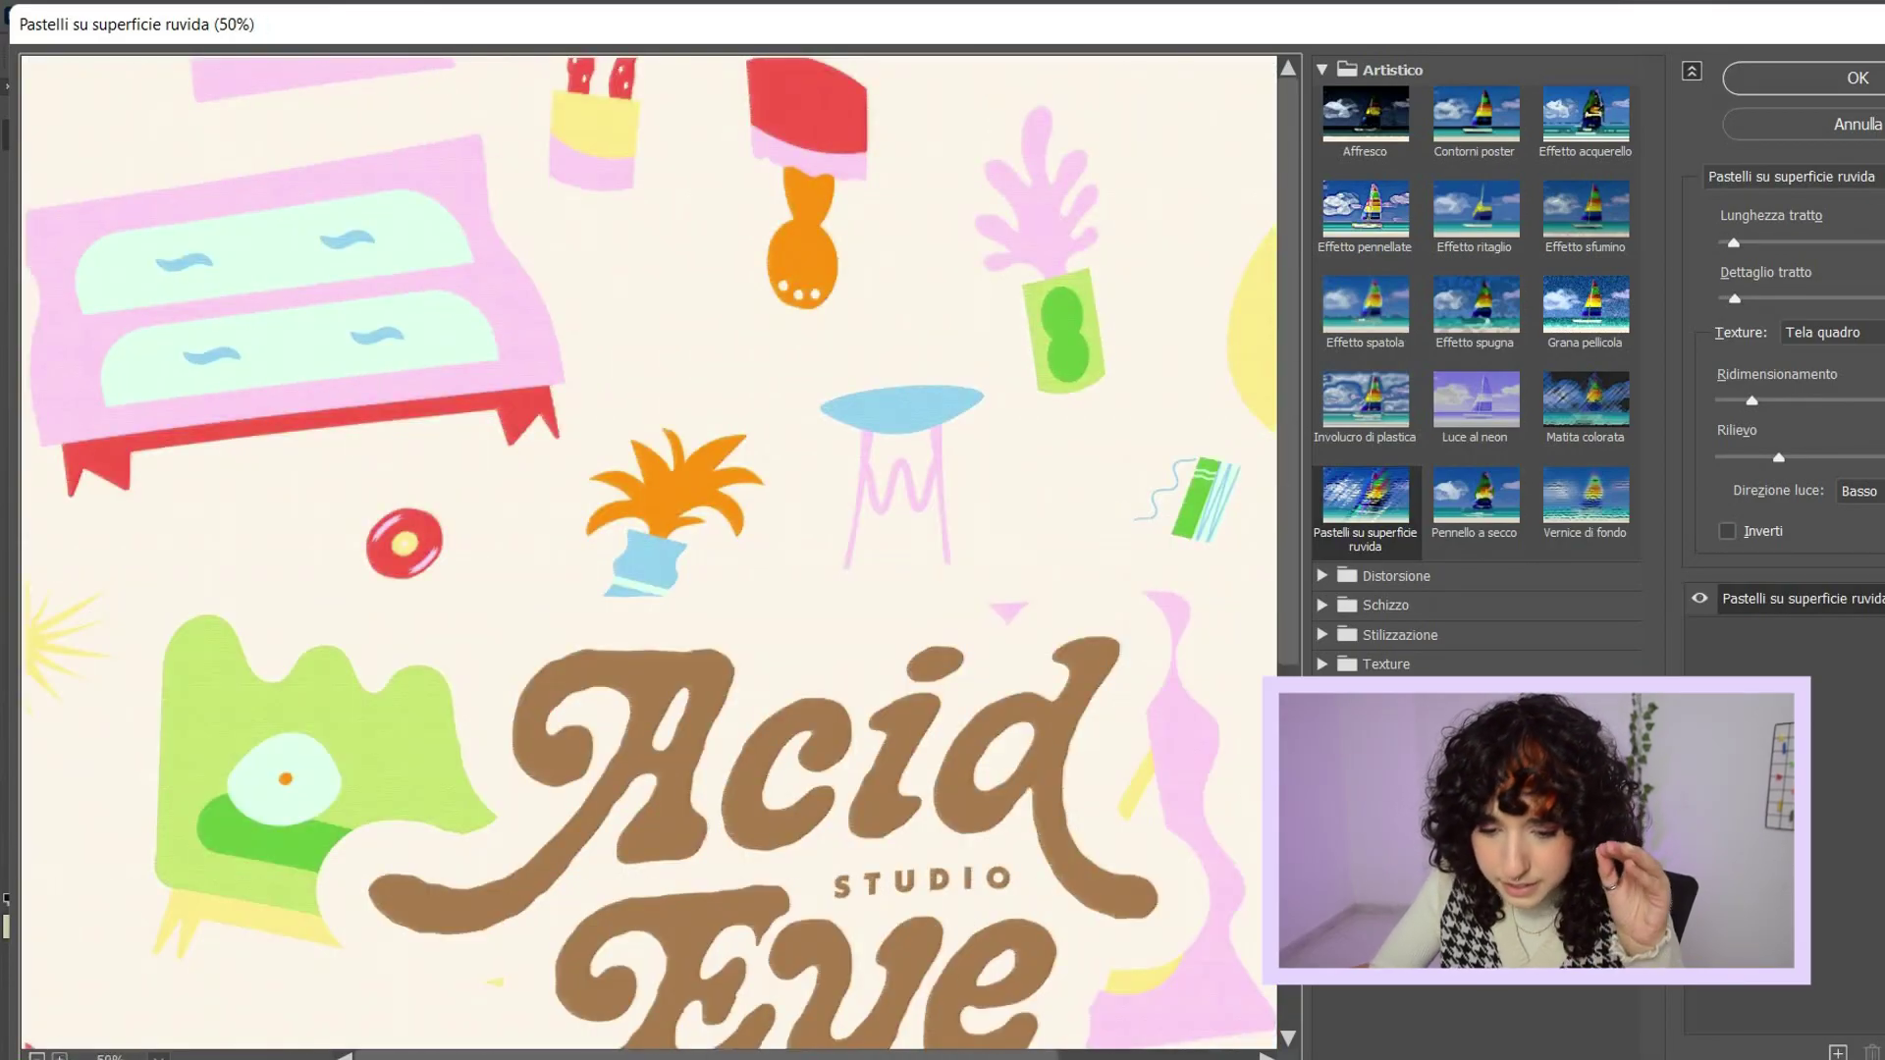
click(60, 1058)
scroll(215, 926, down, 3)
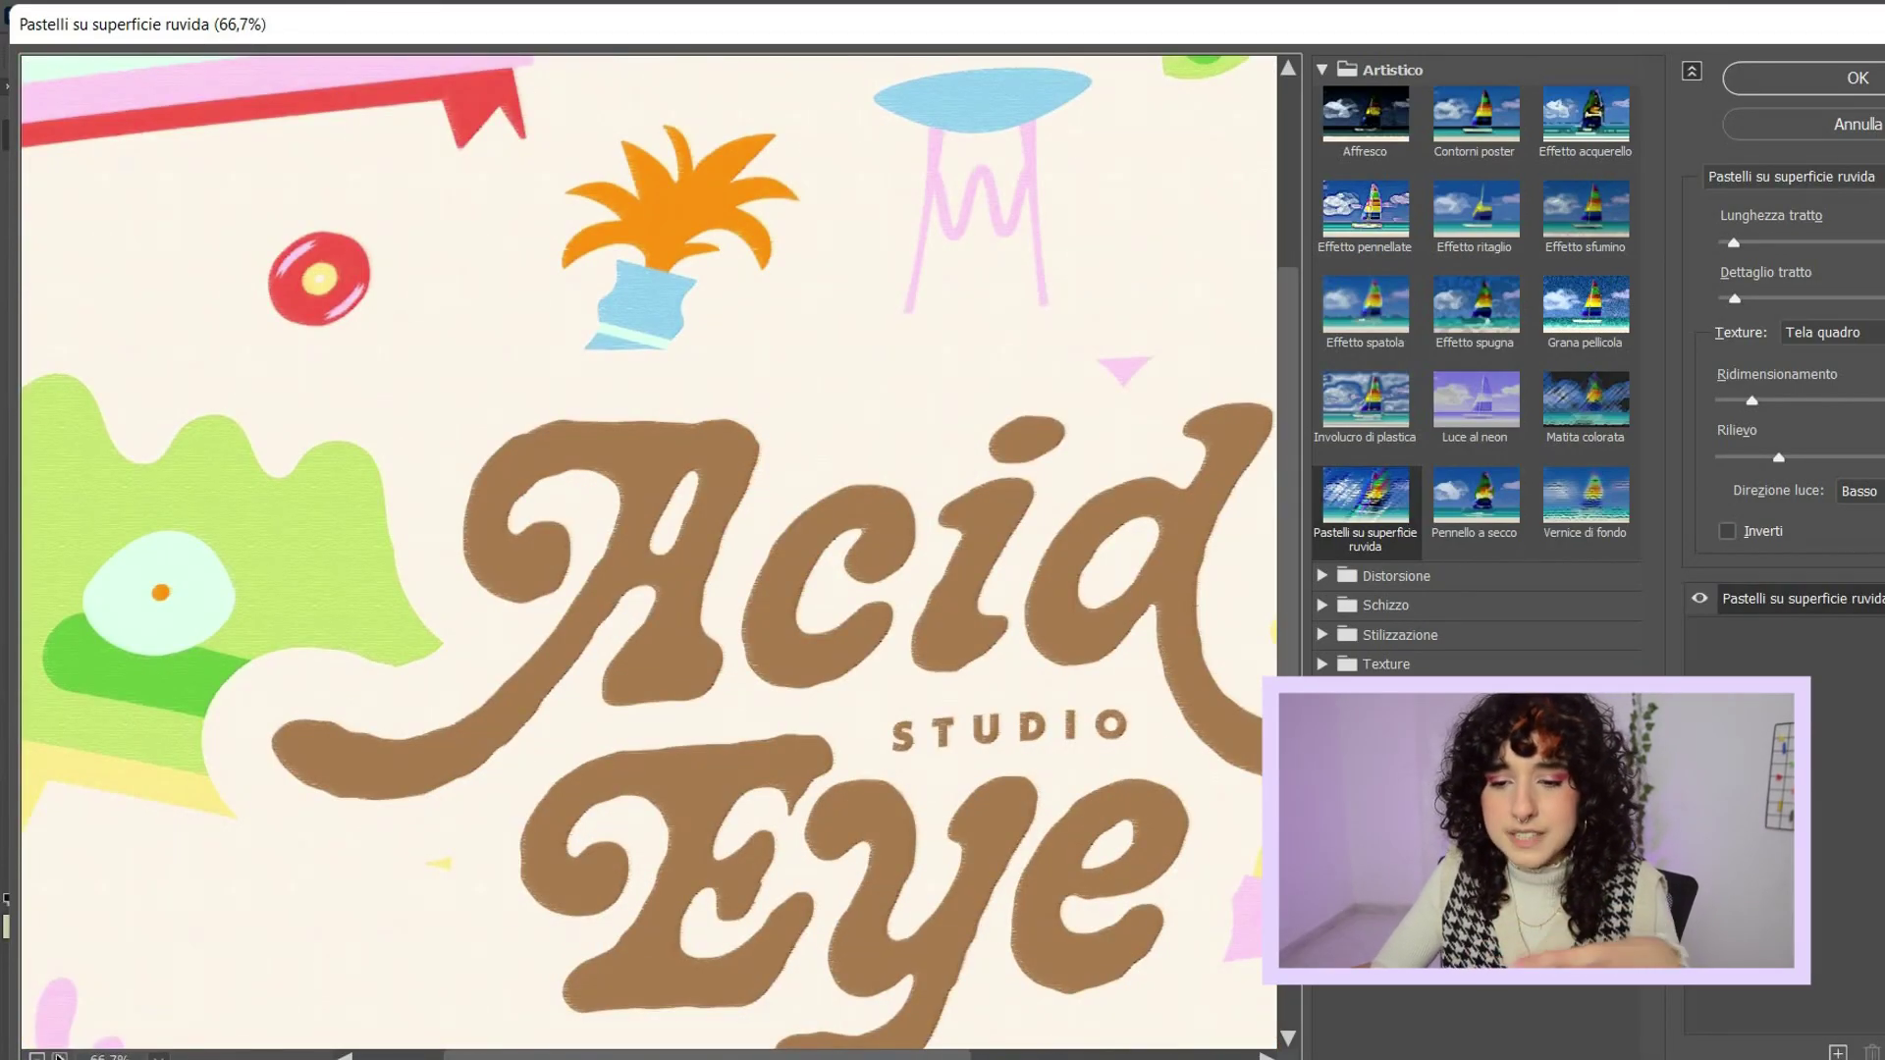
click(60, 1058)
click(60, 1057)
click(1803, 82)
- Lower the opacity of the filtered duplicate layer to 64% and deselect it
key(ctrl+plus)
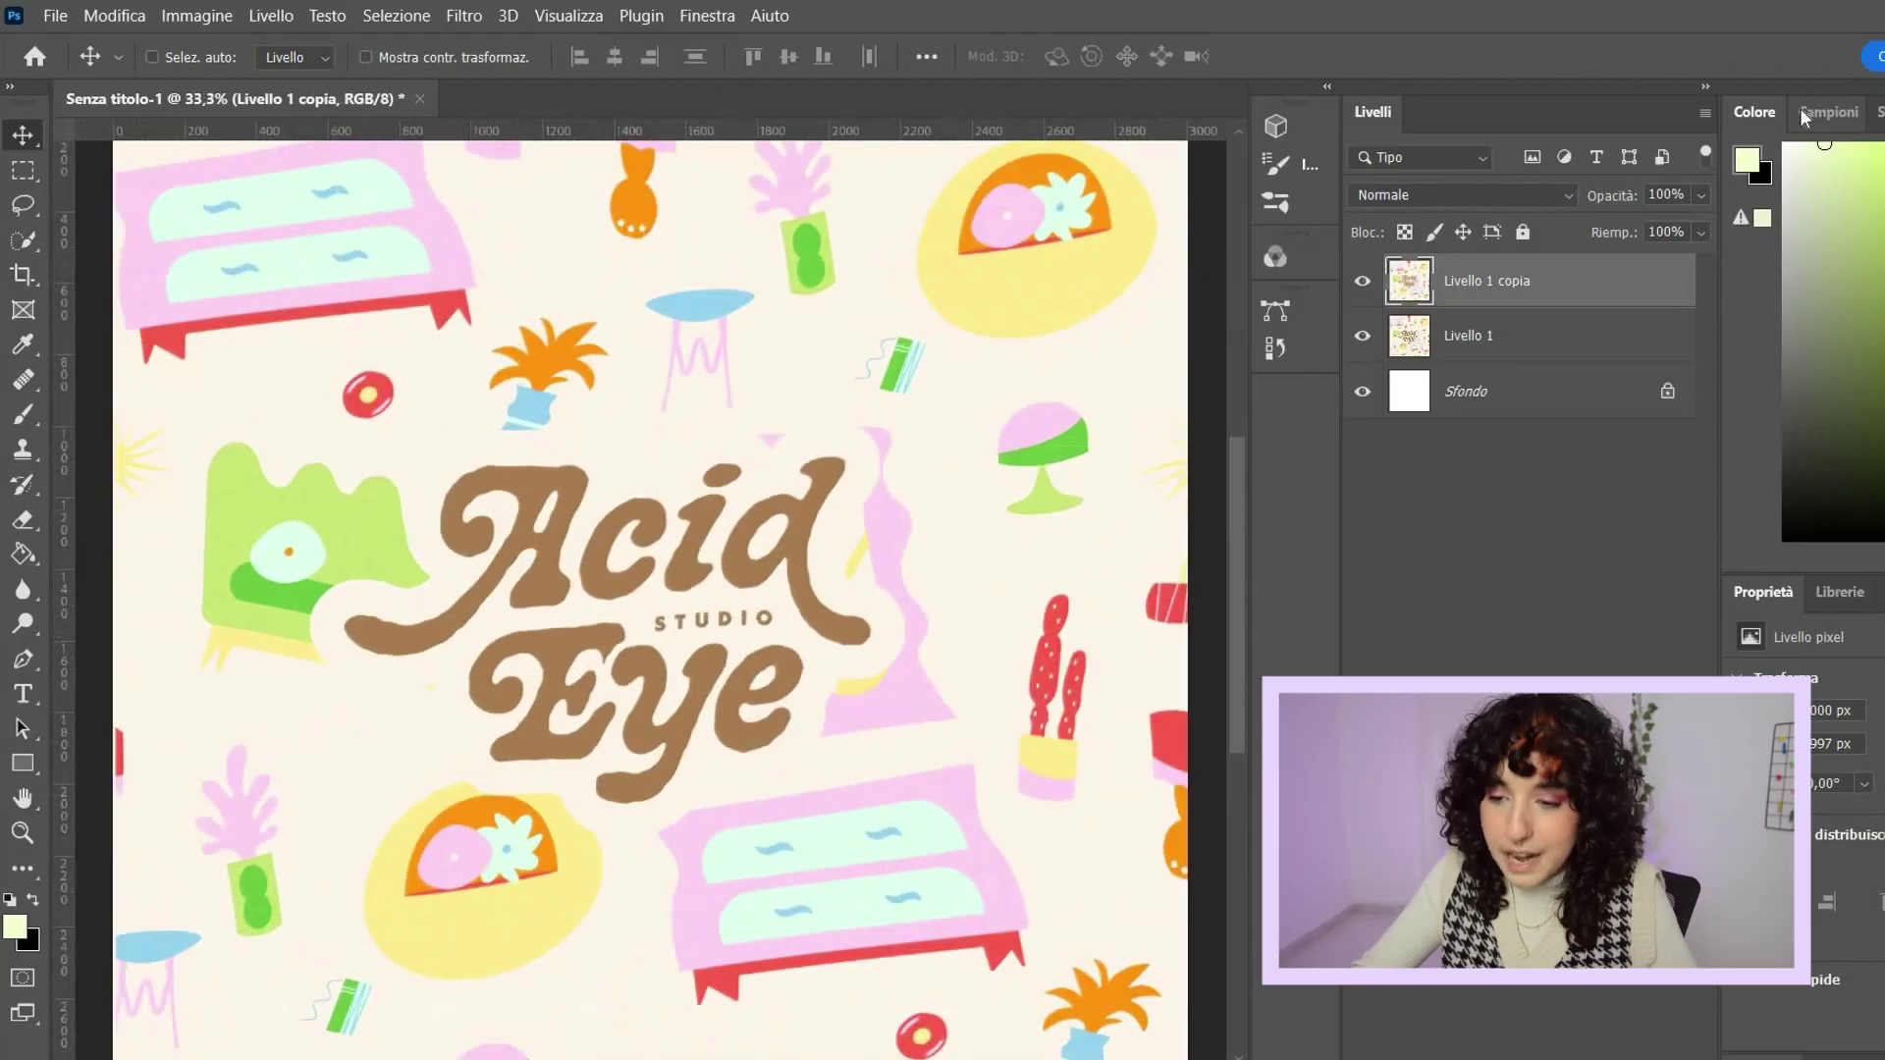
key(ctrl+plus)
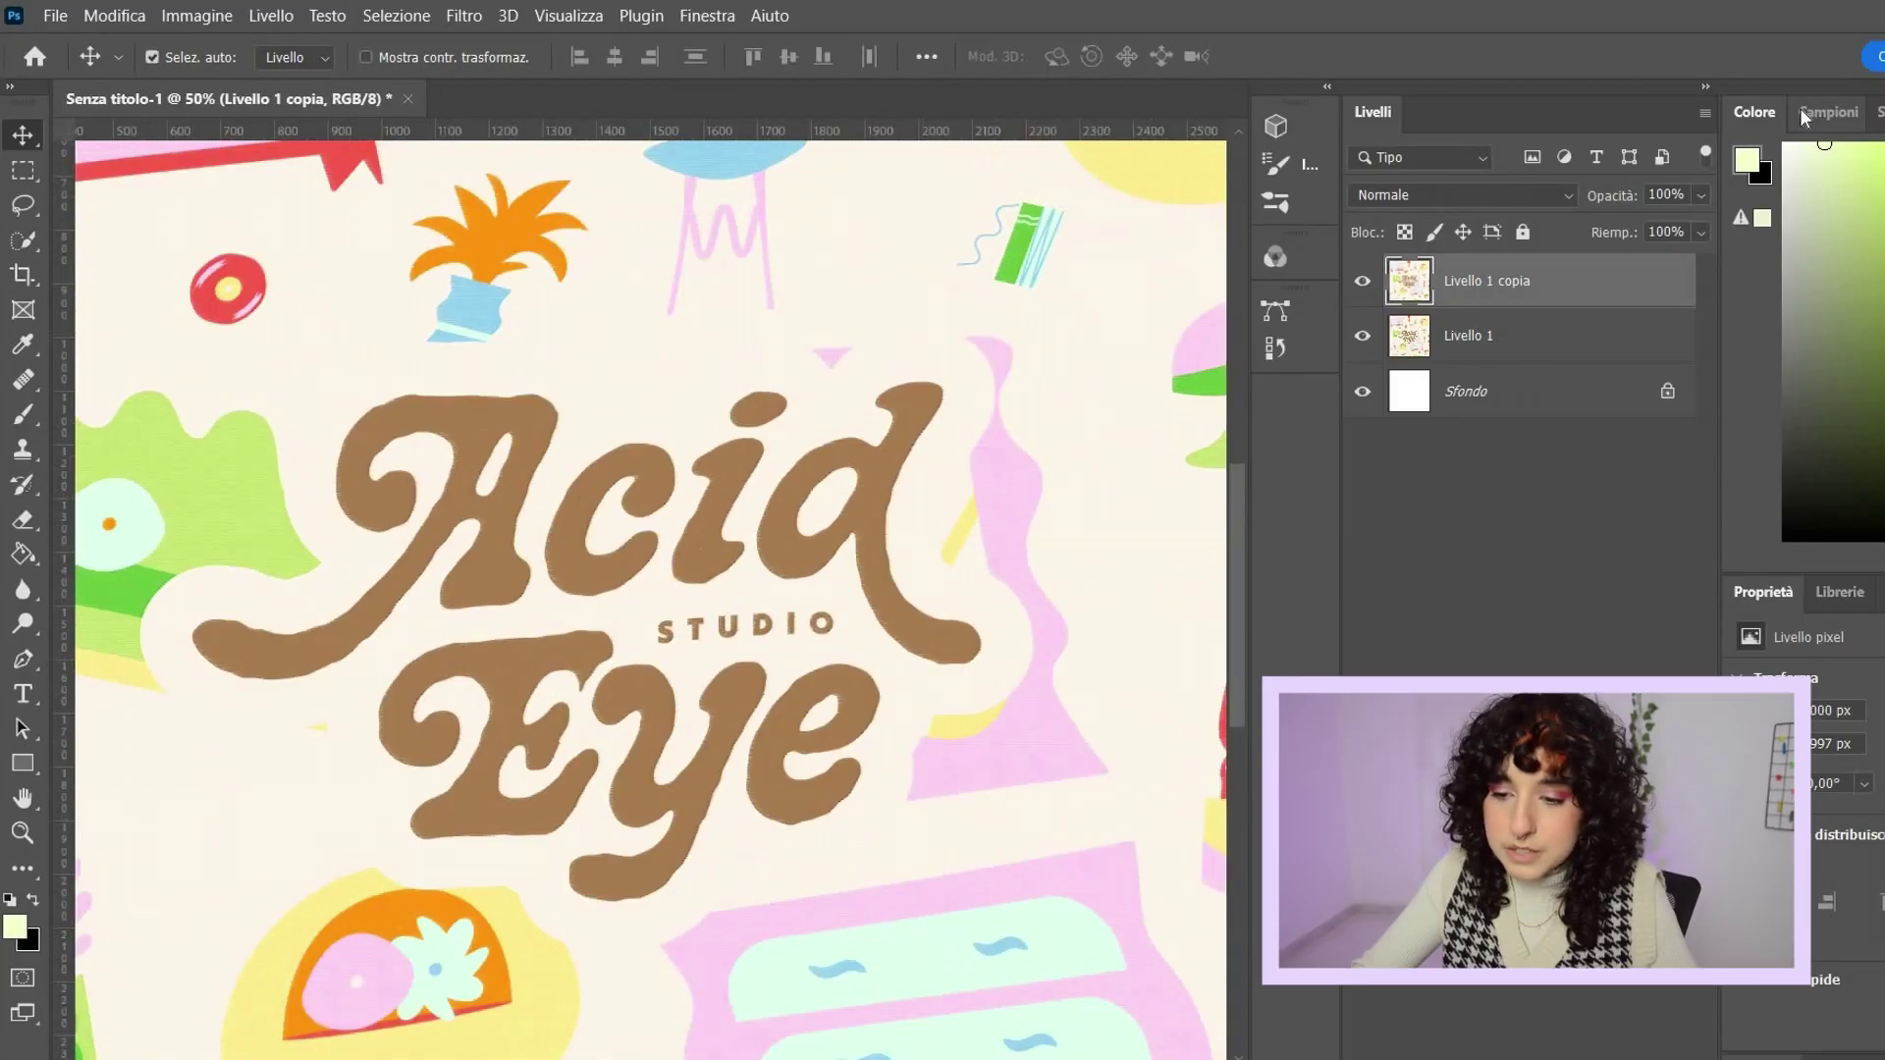
key(ctrl+minus)
key(ctrl+minus)
key(ctrl+minus)
key(ctrl+plus)
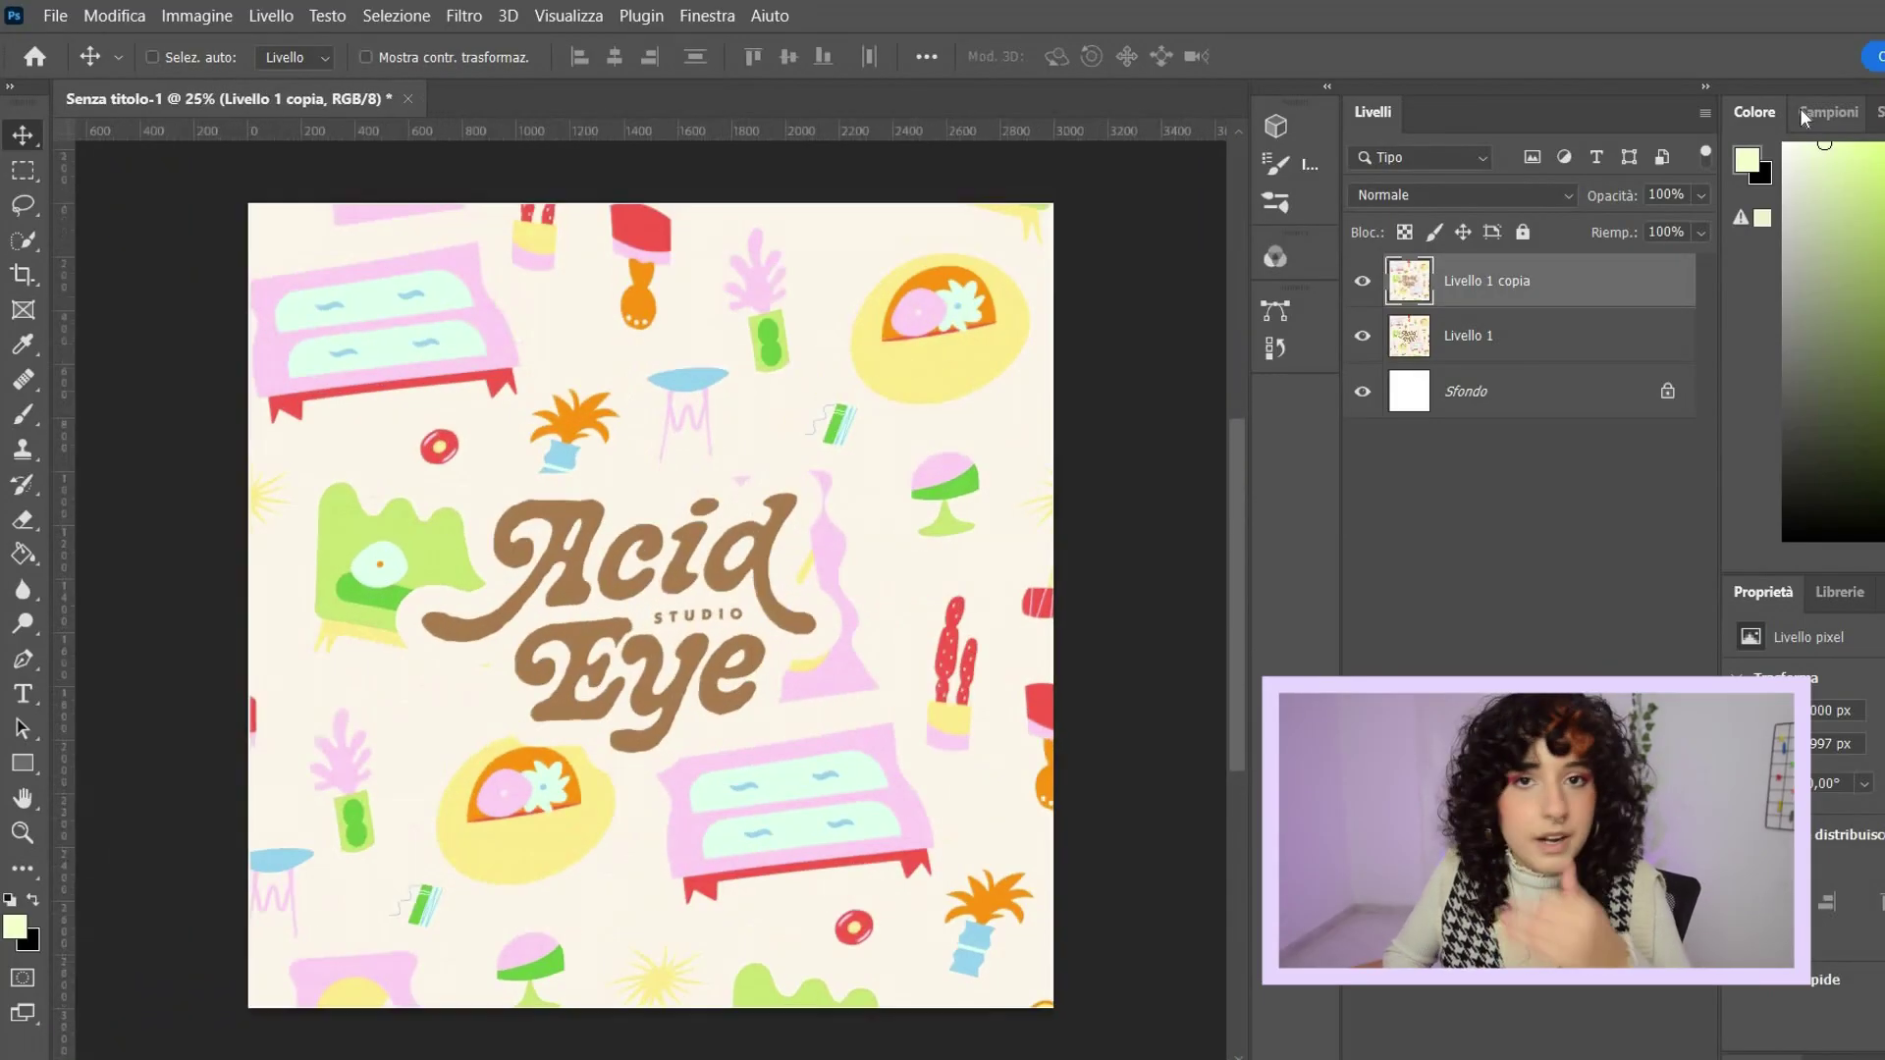
key(ctrl+plus)
key(ctrl+plus)
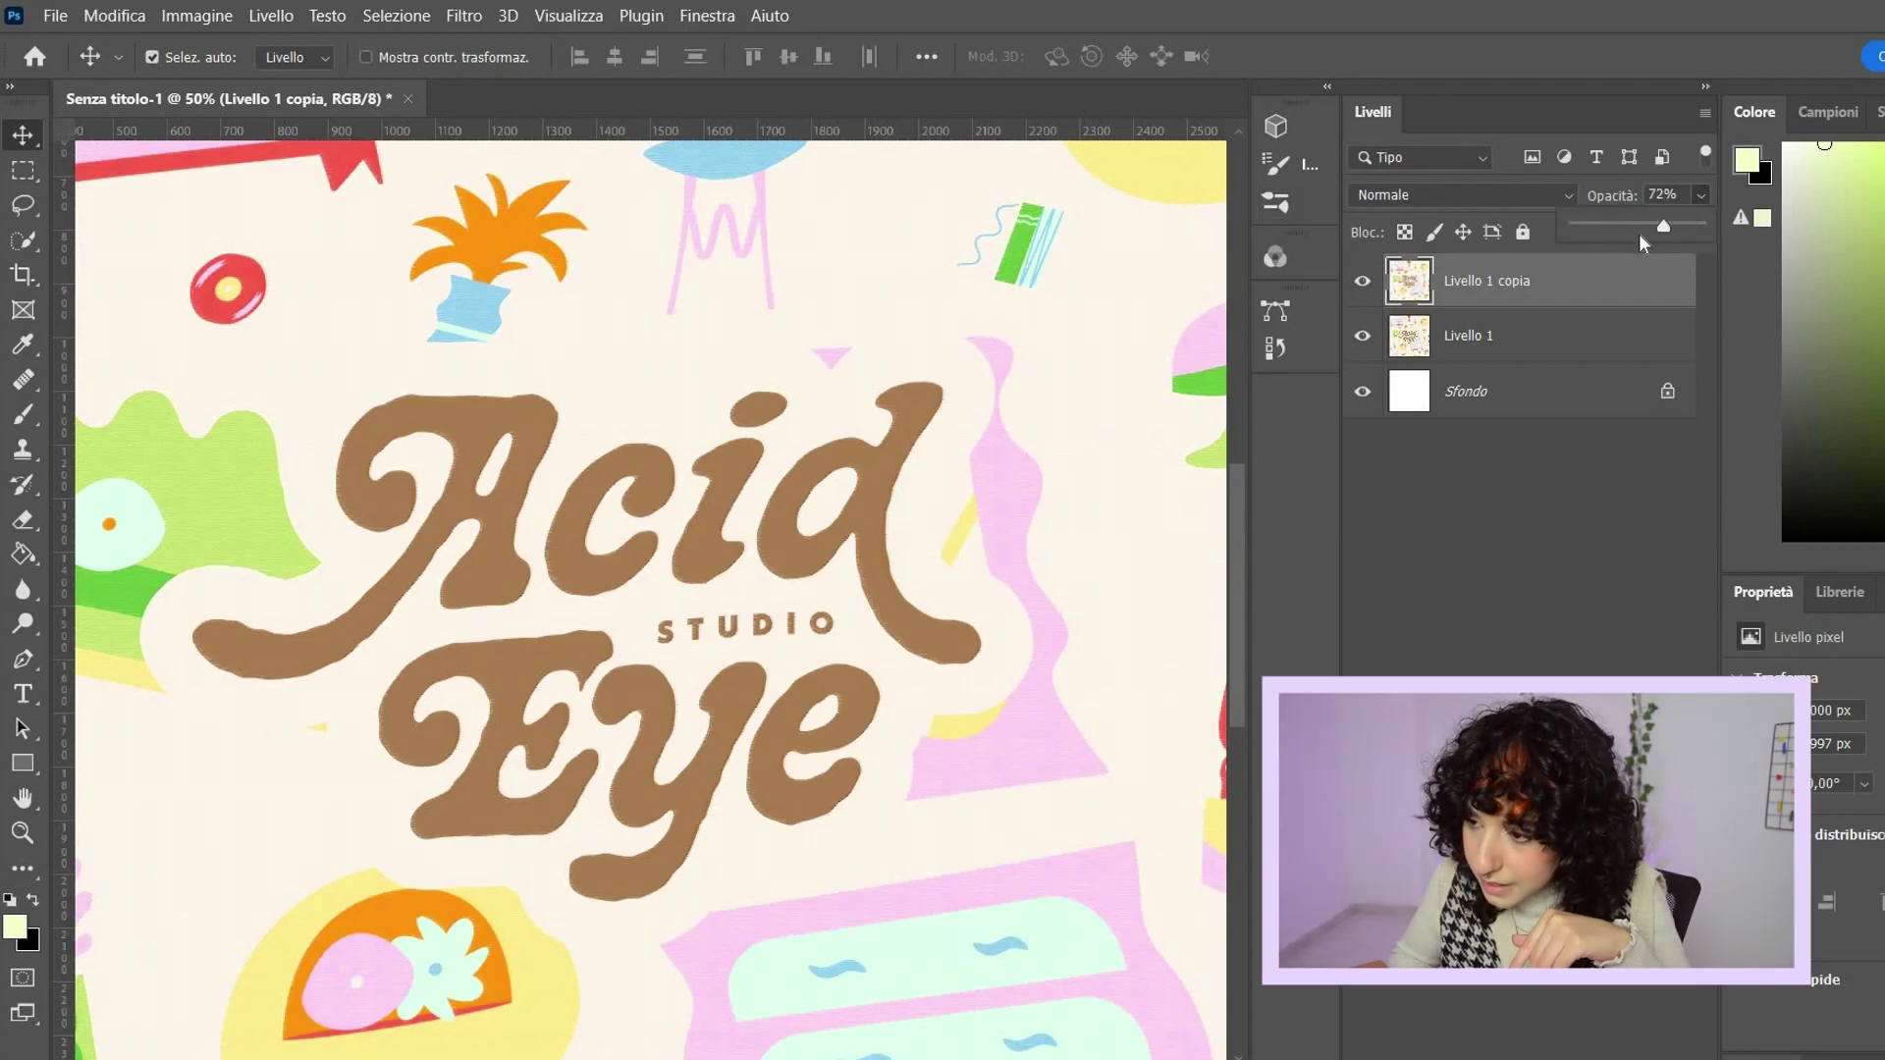
click(1496, 542)
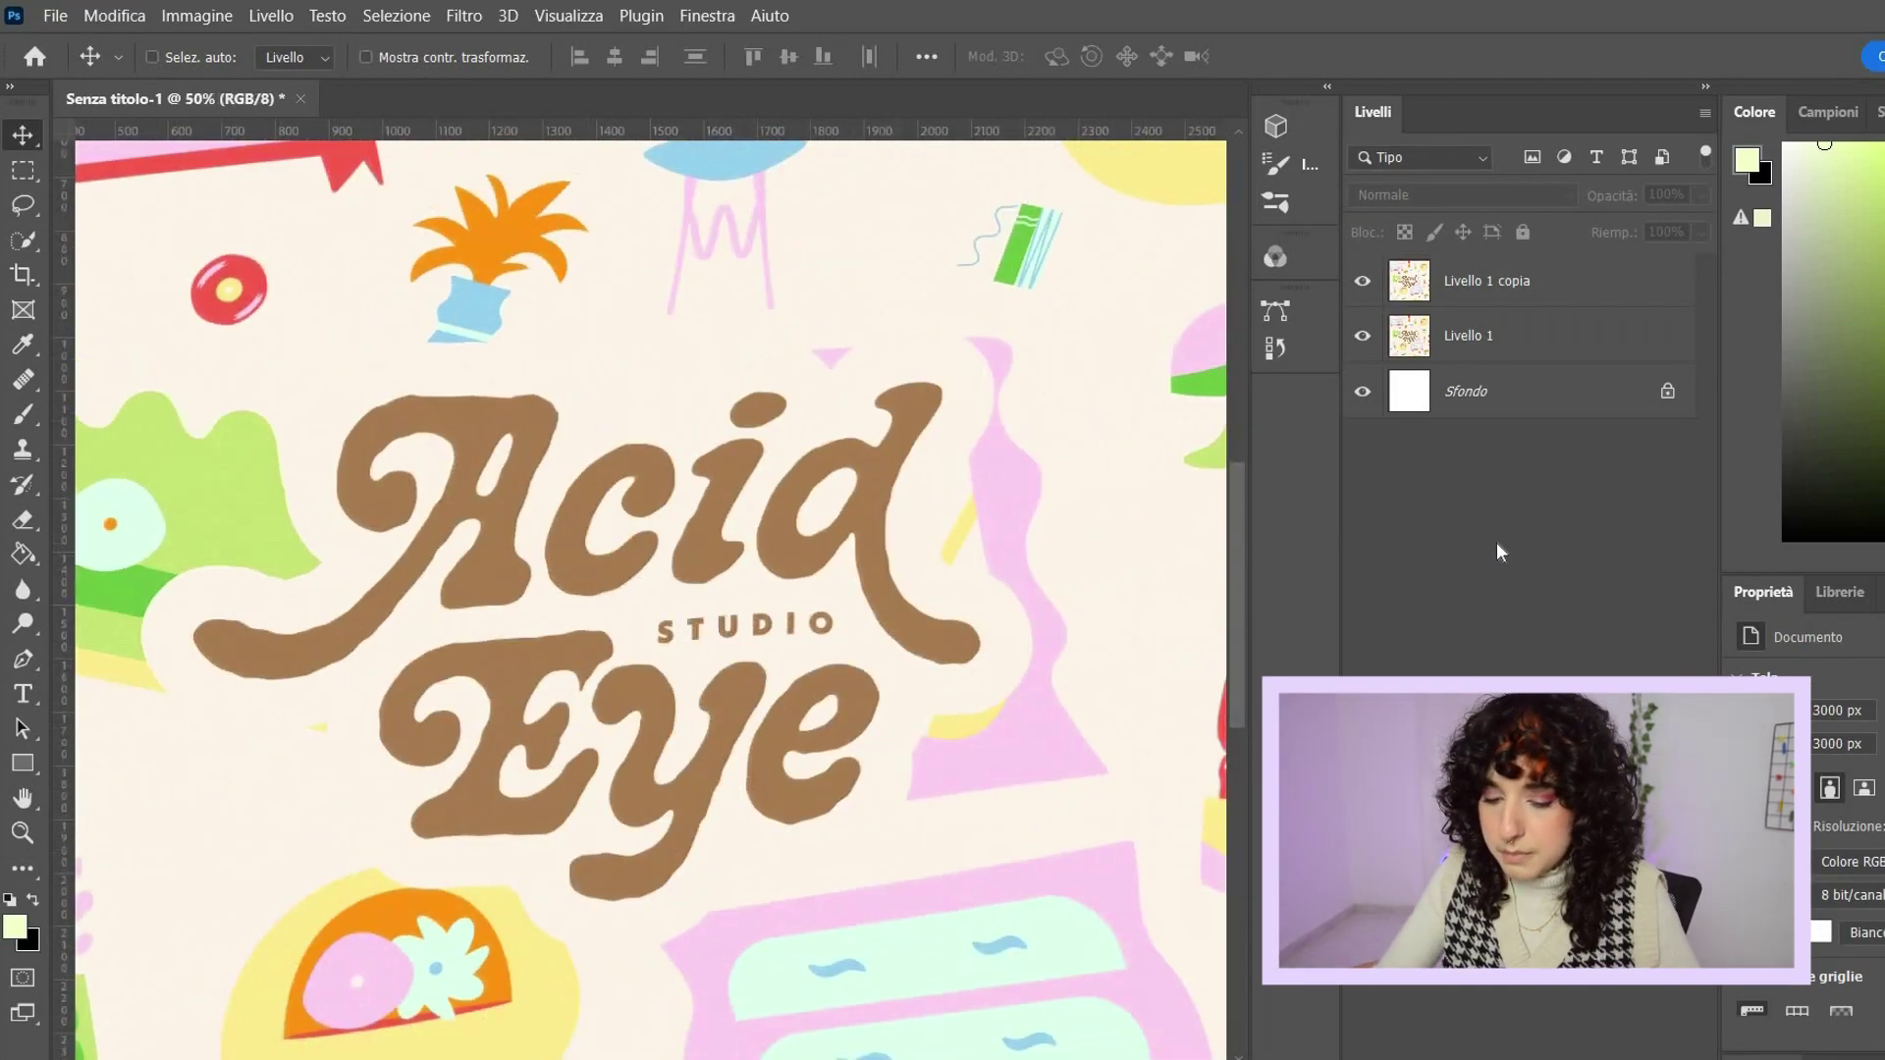
- Merge the filtered duplicate layer with the original artwork layer, leaving the white background separate
key(ctrl+minus)
key(ctrl+minus)
shift+click(1556, 354)
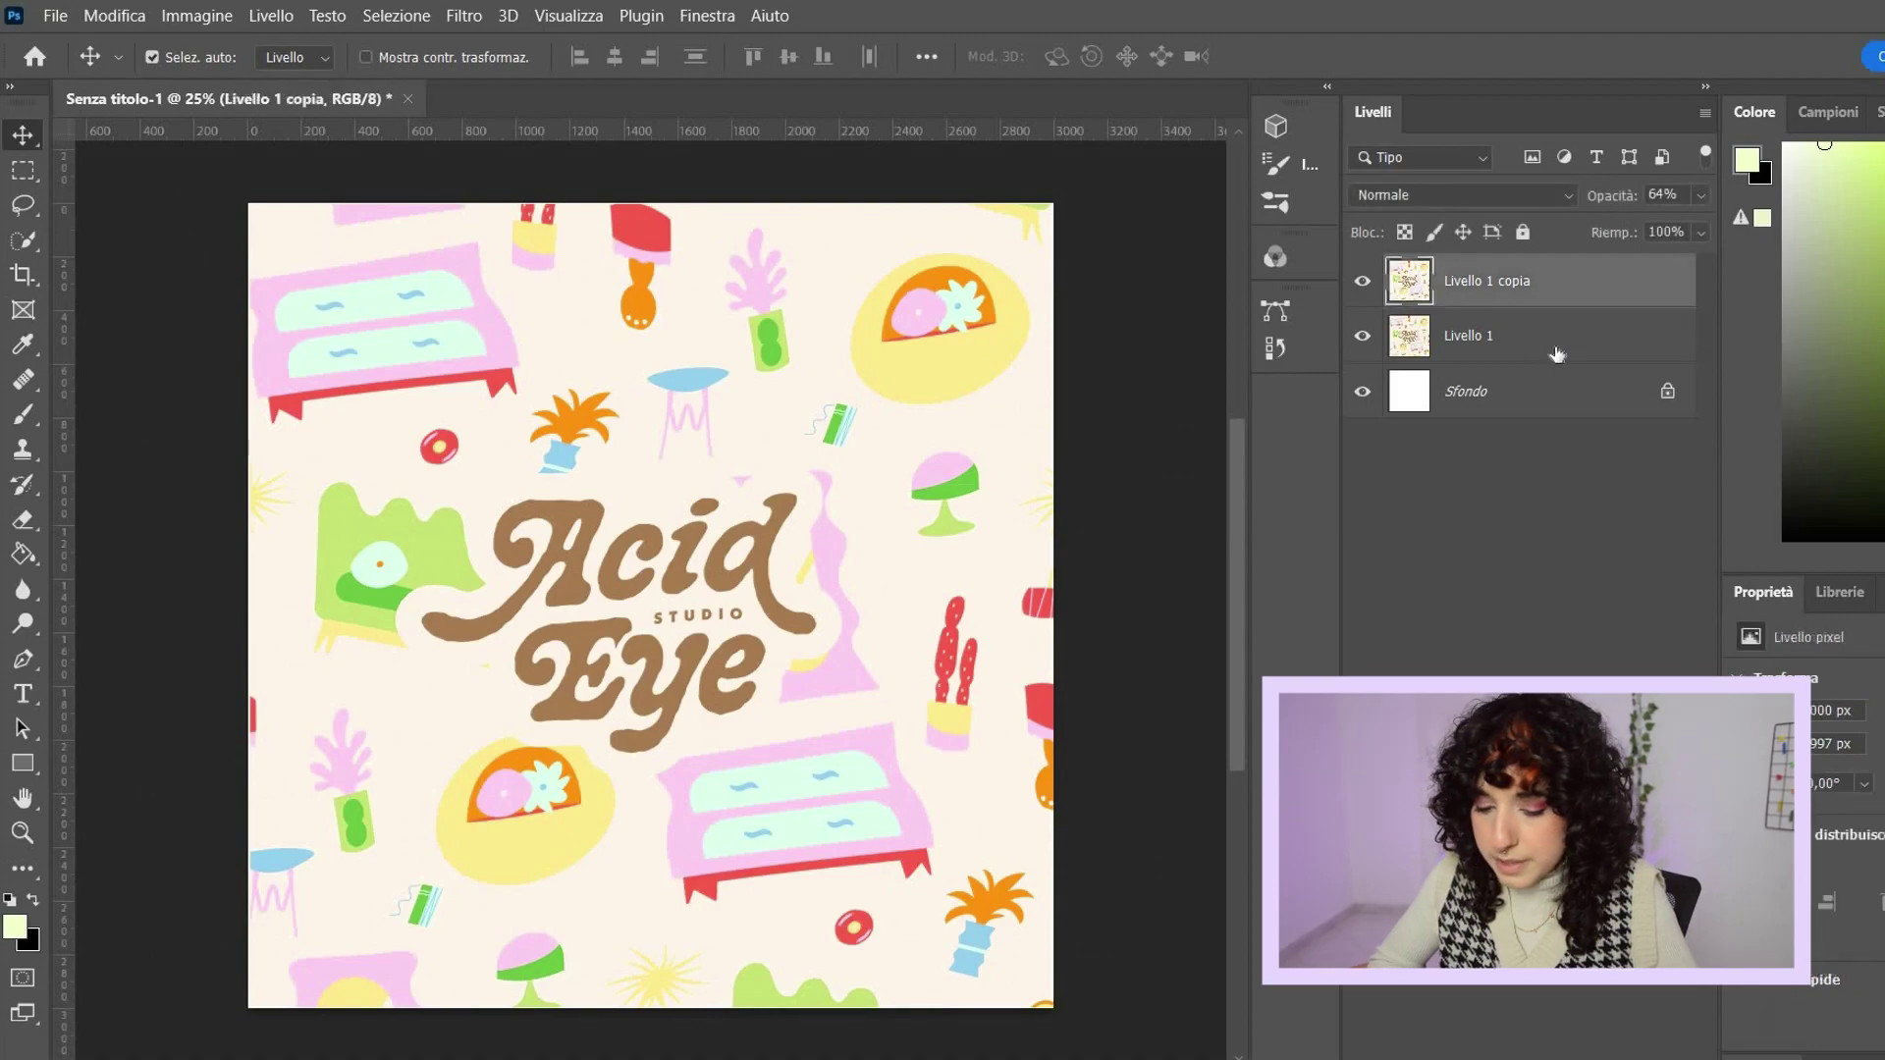
key(ctrl+e)
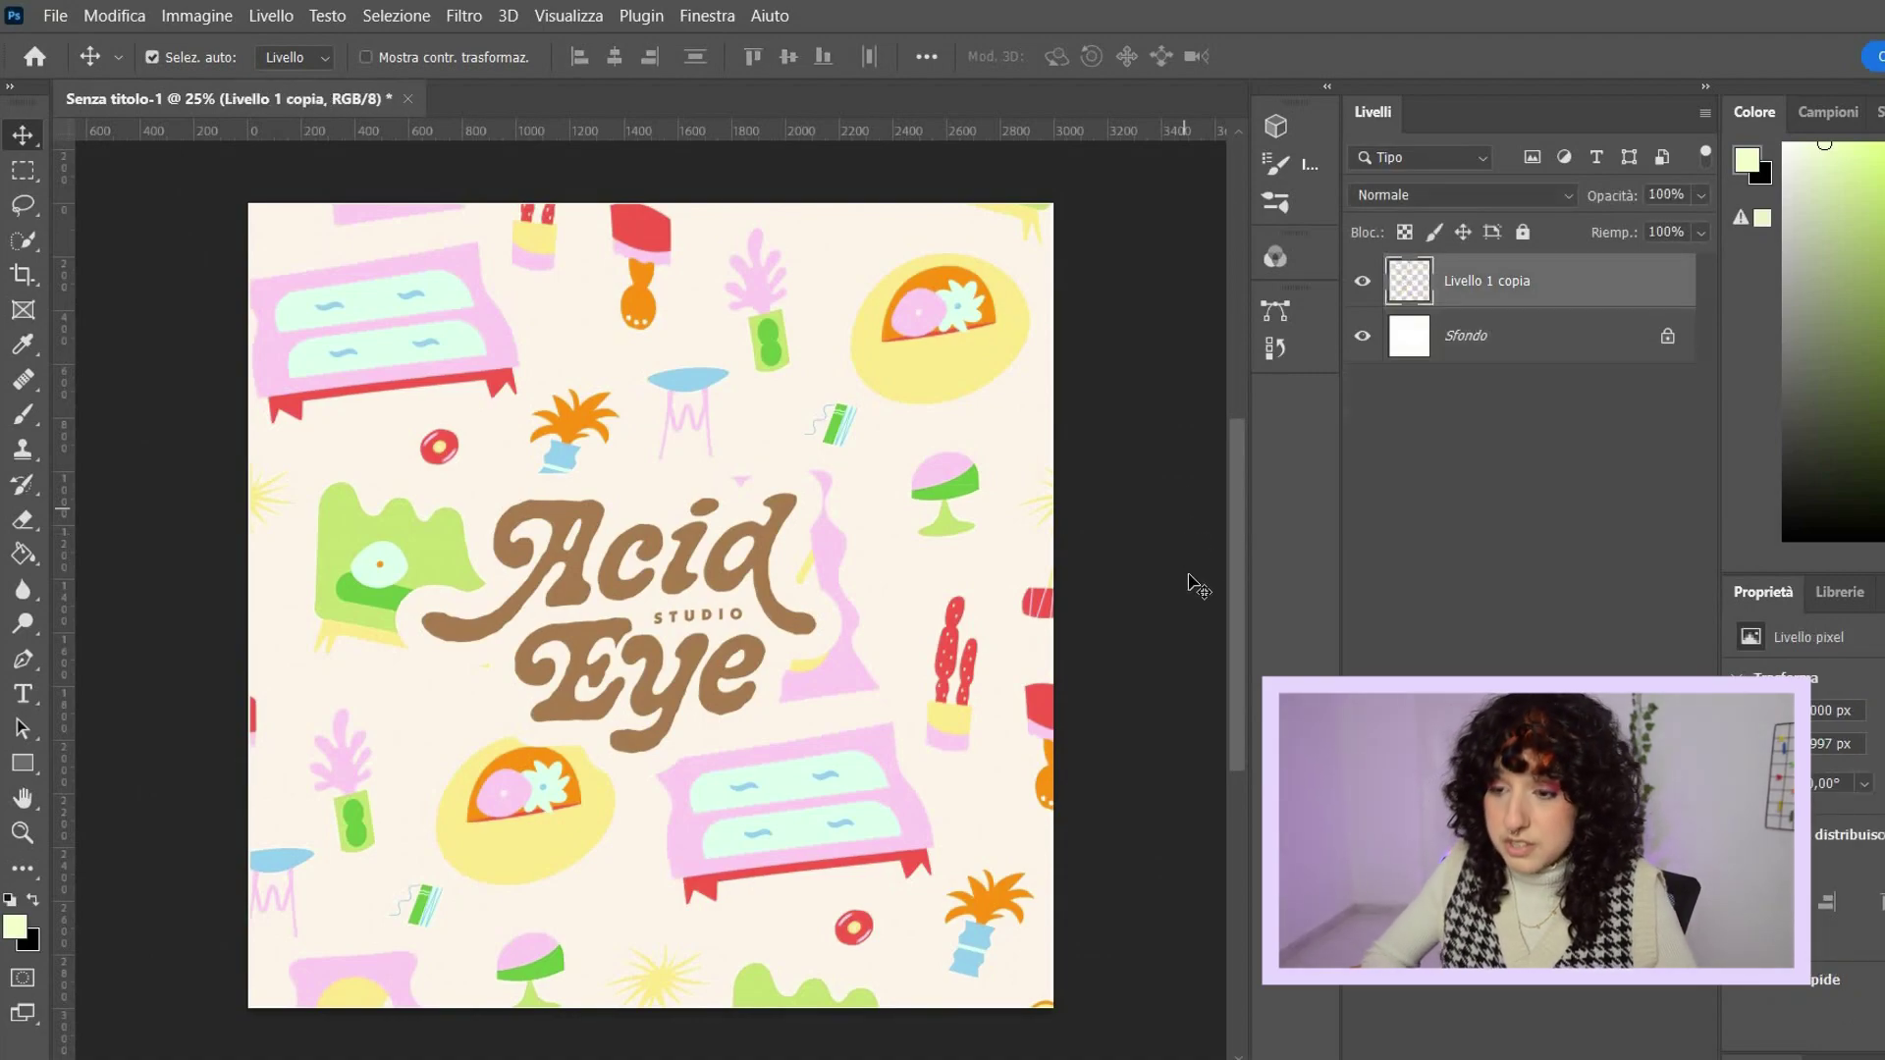